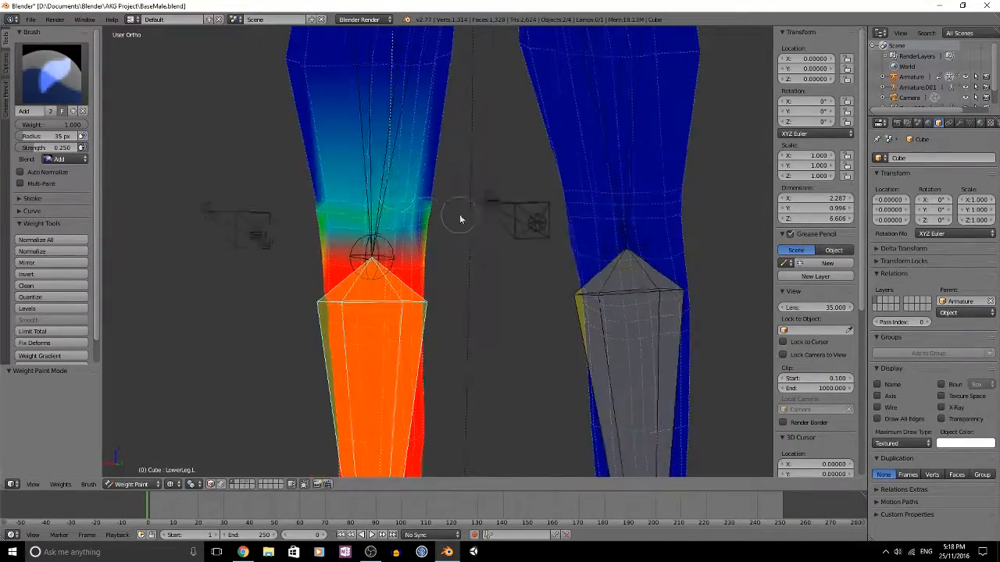
# Add weight around the knee of the LowerLeg.L group with the Add brush
pyautogui.moveTo(460, 218); pyautogui.dragTo(409, 192, button='middle')
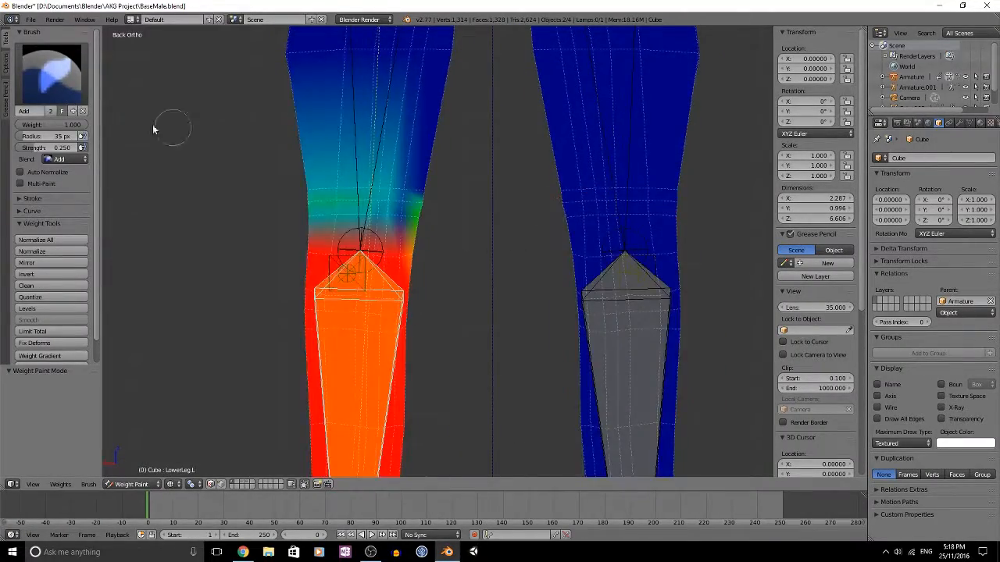
pyautogui.scroll(2, 587, 178)
pyautogui.moveTo(587, 179); pyautogui.dragTo(549, 177)
pyautogui.moveTo(549, 177)
pyautogui.mouseDown(button='middle')
pyautogui.moveTo(569, 212)
pyautogui.moveTo(654, 192)
pyautogui.moveTo(578, 196)
pyautogui.mouseUp(button='middle')
pyautogui.moveTo(183, 222)
pyautogui.mouseDown()
pyautogui.moveTo(228, 232)
pyautogui.moveTo(320, 227)
pyautogui.mouseUp()
pyautogui.moveTo(320, 227)
pyautogui.mouseDown(button='middle')
pyautogui.moveTo(390, 250)
pyautogui.moveTo(344, 222)
pyautogui.mouseUp(button='middle')
pyautogui.moveTo(254, 220); pyautogui.dragTo(349, 227)
pyautogui.moveTo(349, 227)
pyautogui.mouseDown(button='middle')
pyautogui.moveTo(436, 196)
pyautogui.moveTo(645, 163)
pyautogui.moveTo(372, 201)
pyautogui.moveTo(346, 235)
pyautogui.mouseUp(button='middle')
# Reduce the LowerLeg.R weights just above the knee with the Subtract brush
pyautogui.press('8')
pyautogui.rightClick(346, 234)
pyautogui.rightClick(348, 266)
pyautogui.scroll(3, 352, 235)
pyautogui.moveTo(301, 149); pyautogui.dragTo(383, 146)
pyautogui.moveTo(384, 145)
pyautogui.mouseDown(button='middle')
pyautogui.moveTo(491, 169)
pyautogui.moveTo(313, 168)
pyautogui.mouseUp(button='middle')
pyautogui.moveTo(312, 168); pyautogui.dragTo(360, 160)
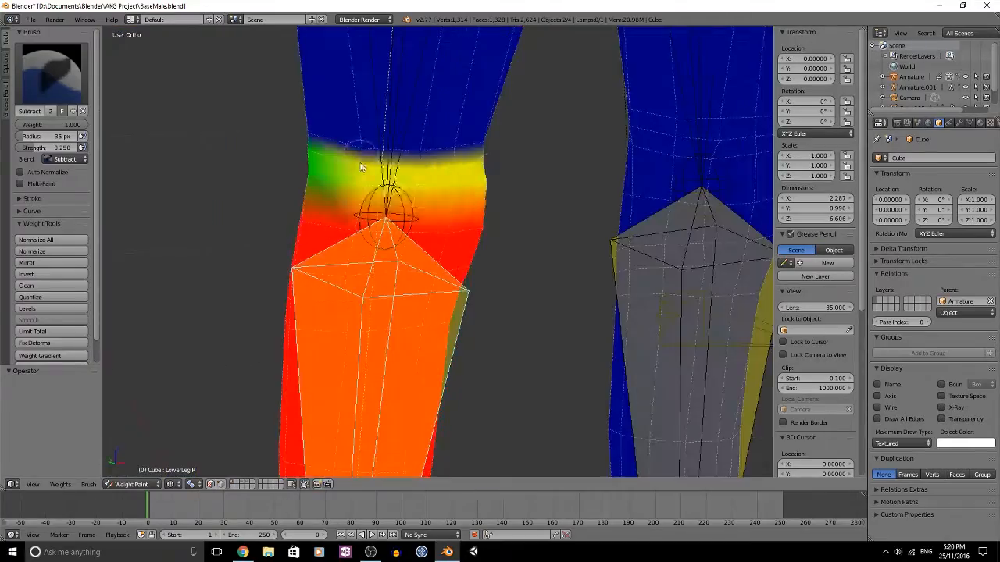
# Reduce the LowerLeg.L weights on the lower thigh above the knee with the Subtract brush
pyautogui.moveTo(361, 160); pyautogui.dragTo(703, 191, button='middle')
pyautogui.rightClick(355, 249)
pyautogui.moveTo(356, 250); pyautogui.dragTo(341, 206, button='middle')
pyautogui.moveTo(258, 148); pyautogui.dragTo(360, 148)
pyautogui.moveTo(342, 205); pyautogui.dragTo(659, 187, button='middle')
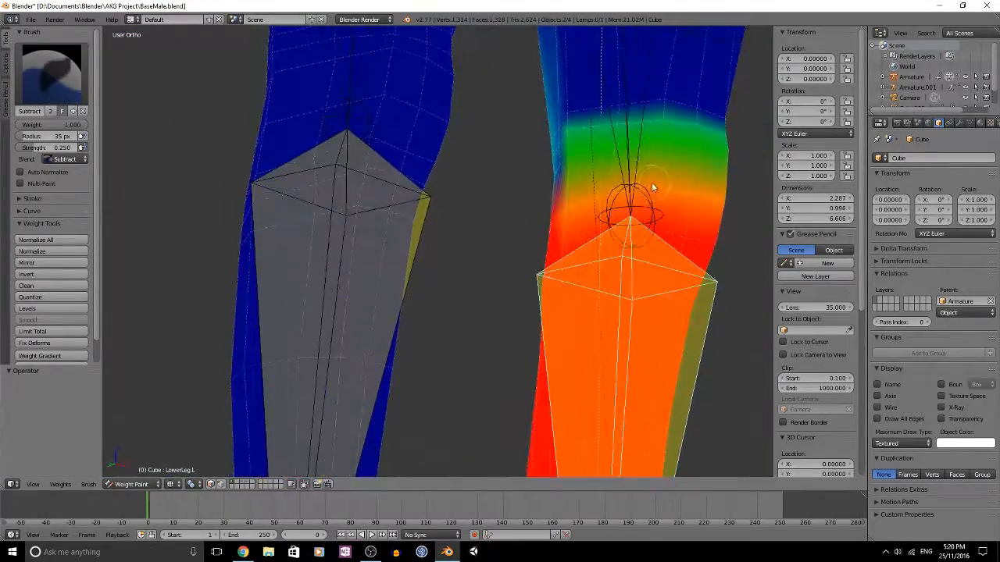
# Select the opposite lower leg bone and build up its knee weights with the Add brush
pyautogui.rightClick(346, 207)
pyautogui.moveTo(467, 107); pyautogui.dragTo(401, 104, button='middle')
pyautogui.press('1')
pyautogui.moveTo(401, 105); pyautogui.dragTo(542, 104)
pyautogui.moveTo(542, 104)
pyautogui.mouseDown(button='middle')
pyautogui.moveTo(386, 221)
pyautogui.moveTo(409, 183)
pyautogui.moveTo(558, 84)
pyautogui.mouseUp(button='middle')
# Select the other lower leg bone and subtract its weight above the back of the knee
pyautogui.rightClick(243, 235)
pyautogui.moveTo(243, 234)
pyautogui.mouseDown(button='middle')
pyautogui.moveTo(286, 178)
pyautogui.moveTo(252, 172)
pyautogui.moveTo(279, 185)
pyautogui.mouseUp(button='middle')
pyautogui.press('ctrl+KP_1')
pyautogui.scroll(-2, 576, 254)
pyautogui.scroll(1, 577, 253)
pyautogui.press('8')
pyautogui.press('KP_1')
pyautogui.press('ctrl+KP_1')
pyautogui.scroll(3, 277, 168)
pyautogui.moveTo(117, 142); pyautogui.dragTo(332, 137)
# Switch to the Add brush and move LegIK.L in the side view to test the knee deformation
pyautogui.press('1')
pyautogui.moveTo(382, 141)
pyautogui.mouseDown(button='middle')
pyautogui.moveTo(308, 148)
pyautogui.moveTo(390, 192)
pyautogui.mouseUp(button='middle')
pyautogui.press('1')
pyautogui.press('KP_3')
pyautogui.press('g')
pyautogui.press('ctrl+KP_1')
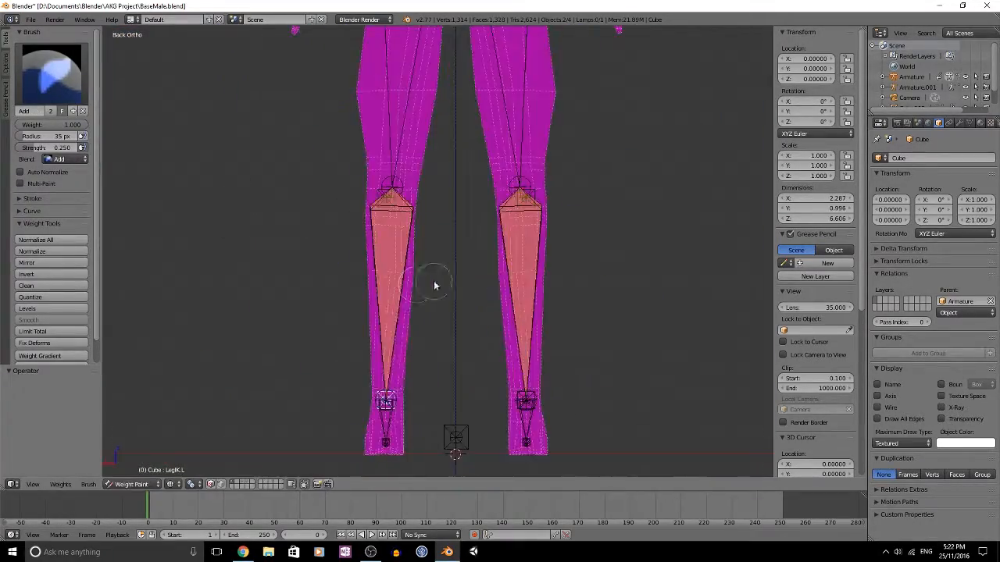
# Select the LowerLeg.R bone from behind and subtract its weight along the knee
pyautogui.rightClick(526, 266)
pyautogui.scroll(4, 485, 234)
pyautogui.press('8')
pyautogui.scroll(1, 500, 195)
pyautogui.moveTo(563, 160); pyautogui.dragTo(558, 204)
# Select a lower leg bone and add weight along the side of its knee with the Add brush
pyautogui.press('1')
pyautogui.moveTo(608, 297)
pyautogui.mouseDown(button='middle')
pyautogui.moveTo(324, 332)
pyautogui.moveTo(457, 188)
pyautogui.moveTo(609, 305)
pyautogui.moveTo(382, 199)
pyautogui.mouseUp(button='middle')
pyautogui.rightClick(623, 311)
pyautogui.moveTo(459, 282)
pyautogui.mouseDown(button='middle')
pyautogui.moveTo(506, 306)
pyautogui.moveTo(456, 304)
pyautogui.moveTo(205, 168)
pyautogui.mouseUp(button='middle')
pyautogui.scroll(2, 199, 148)
pyautogui.press('8')
pyautogui.press('1')
pyautogui.moveTo(192, 136); pyautogui.dragTo(185, 193)
# Add weight across the knee of the LowerLeg.R group
pyautogui.rightClick(587, 324)
pyautogui.scroll(-2, 547, 196)
pyautogui.moveTo(547, 196)
pyautogui.mouseDown(button='middle')
pyautogui.moveTo(330, 227)
pyautogui.moveTo(471, 257)
pyautogui.moveTo(569, 224)
pyautogui.moveTo(313, 207)
pyautogui.mouseUp(button='middle')
pyautogui.press('1')
pyautogui.moveTo(265, 201); pyautogui.dragTo(328, 187)
pyautogui.moveTo(391, 196); pyautogui.dragTo(573, 242, button='middle')
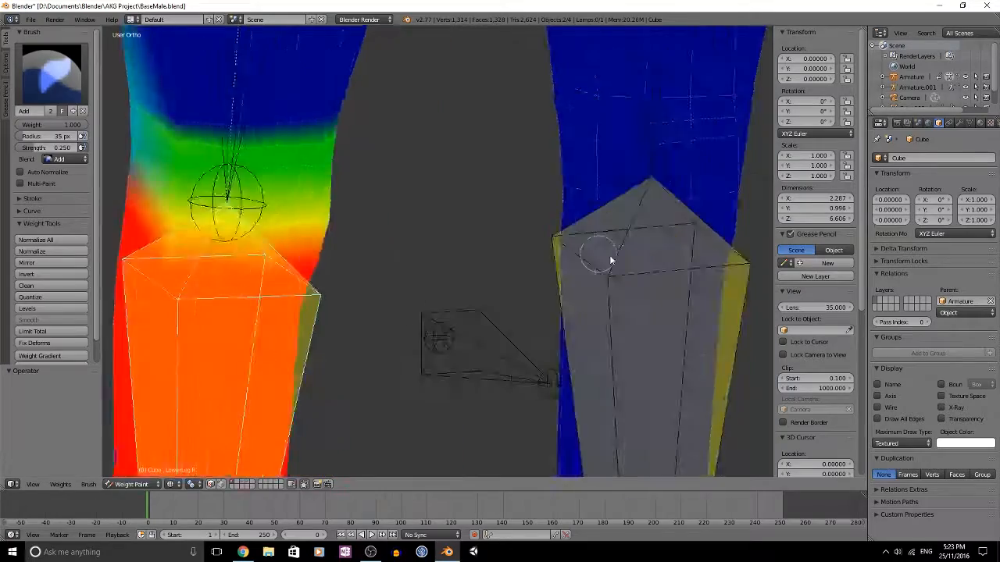
# Select the UpperLeg.R bone and subtract its weight around the back of the knee with the Subtract brush
pyautogui.press('KP_1')
pyautogui.scroll(-5, 427, 294)
pyautogui.scroll(3, 360, 227)
pyautogui.rightClick(318, 125)
pyautogui.press('8')
pyautogui.press('ctrl+KP_1')
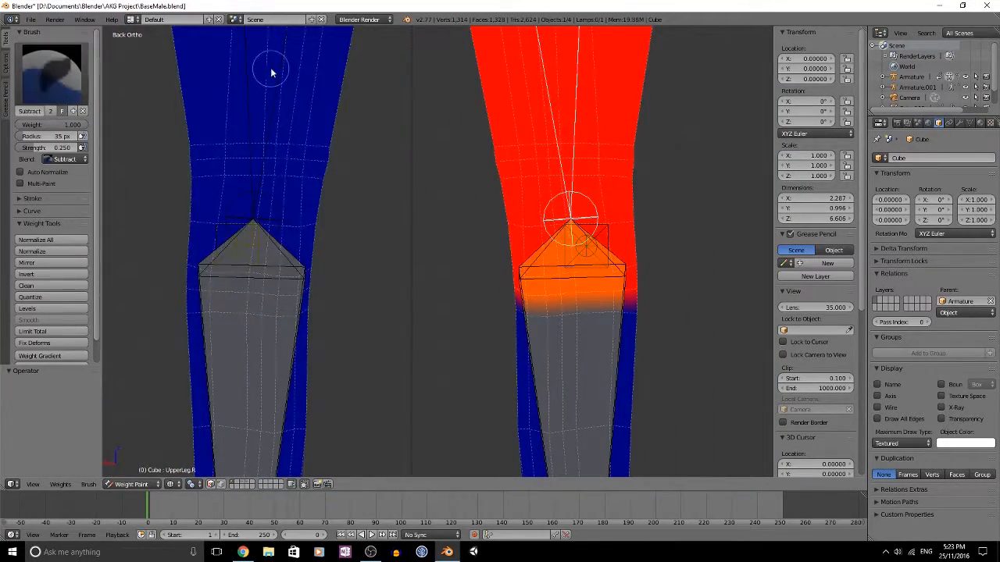
pyautogui.rightClick(246, 81)
pyautogui.rightClick(551, 125)
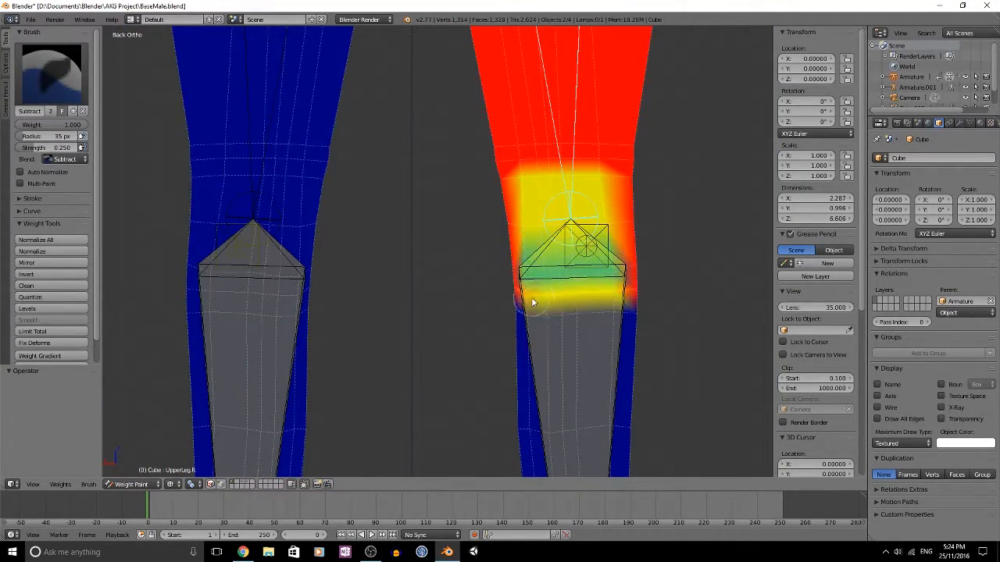
pyautogui.scroll(2, 533, 302)
pyautogui.moveTo(558, 312); pyautogui.dragTo(692, 313)
pyautogui.moveTo(692, 312); pyautogui.dragTo(326, 171, button='middle')
# Select the upper leg bones and touch up the UpperLeg.R weights at the knee with the Add brush
pyautogui.rightClick(613, 102)
pyautogui.moveTo(750, 234); pyautogui.dragTo(651, 256, button='middle')
pyautogui.moveTo(371, 160); pyautogui.dragTo(528, 205, button='middle')
pyautogui.rightClick(564, 270)
pyautogui.moveTo(564, 270)
pyautogui.mouseDown(button='middle')
pyautogui.moveTo(630, 261)
pyautogui.moveTo(246, 186)
pyautogui.mouseUp(button='middle')
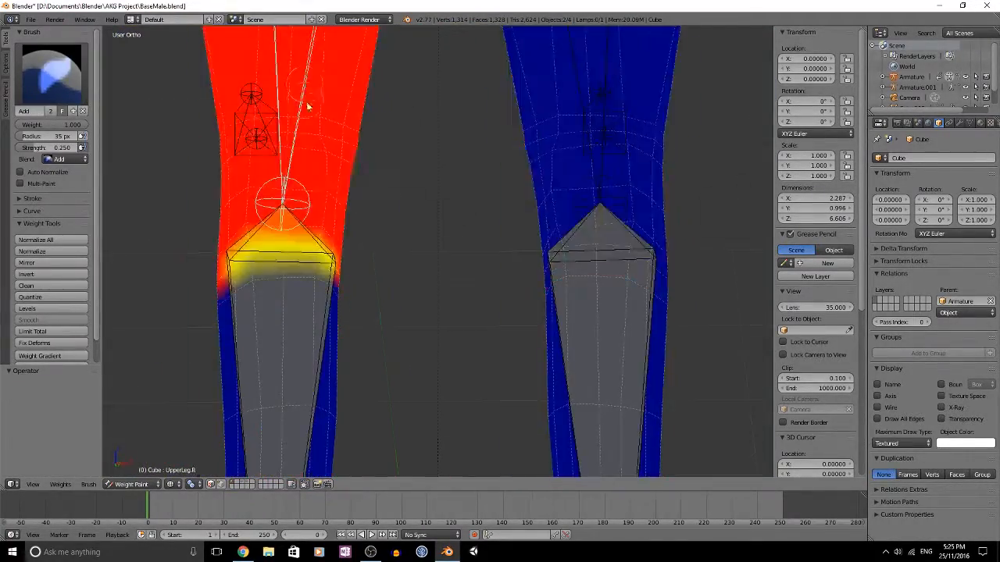
# Move a leg control bone to bend the knee and examine the mesh deformation
pyautogui.scroll(-4, 270, 61)
pyautogui.moveTo(269, 61); pyautogui.dragTo(500, 156, button='middle')
pyautogui.rightClick(542, 337)
pyautogui.press('g')
pyautogui.click(417, 276)
pyautogui.moveTo(417, 277)
pyautogui.mouseDown(button='middle')
pyautogui.moveTo(529, 261)
pyautogui.moveTo(516, 219)
pyautogui.moveTo(468, 330)
pyautogui.moveTo(513, 201)
pyautogui.moveTo(401, 251)
pyautogui.moveTo(469, 210)
pyautogui.moveTo(437, 257)
pyautogui.mouseUp(button='middle')
# Select the leg bones to compare their weights and lower the brush strength for finer painting
pyautogui.rightClick(516, 219)
pyautogui.rightClick(491, 276)
pyautogui.rightClick(402, 252)
pyautogui.rightClick(469, 209)
pyautogui.moveTo(58, 147); pyautogui.dragTo(40, 147)
pyautogui.scroll(2, 442, 294)
pyautogui.moveTo(442, 294)
pyautogui.mouseDown(button='middle')
pyautogui.moveTo(537, 277)
pyautogui.moveTo(674, 290)
pyautogui.moveTo(453, 274)
pyautogui.moveTo(414, 285)
pyautogui.mouseUp(button='middle')
# Fine-tune the brush strength while selecting a leg bone to check its knee weights
pyautogui.moveTo(62, 147); pyautogui.dragTo(57, 147)
pyautogui.moveTo(437, 266)
pyautogui.mouseDown(button='middle')
pyautogui.moveTo(412, 273)
pyautogui.moveTo(486, 368)
pyautogui.moveTo(313, 297)
pyautogui.mouseUp(button='middle')
pyautogui.rightClick(412, 273)
pyautogui.scroll(-4, 413, 273)
pyautogui.moveTo(57, 148); pyautogui.dragTo(61, 148)
pyautogui.scroll(5, 257, 265)
pyautogui.moveTo(257, 265)
pyautogui.mouseDown(button='middle')
pyautogui.moveTo(491, 315)
pyautogui.moveTo(513, 289)
pyautogui.moveTo(473, 229)
pyautogui.moveTo(413, 317)
pyautogui.moveTo(310, 272)
pyautogui.moveTo(462, 274)
pyautogui.moveTo(399, 279)
pyautogui.moveTo(765, 154)
pyautogui.moveTo(482, 284)
pyautogui.mouseUp(button='middle')
pyautogui.scroll(-4, 491, 314)
# Choose a different weight paint brush and select the leg bones for painting
pyautogui.click(51, 74)
pyautogui.click(168, 253)
pyautogui.rightClick(311, 272)
pyautogui.click(52, 74)
pyautogui.rightClick(399, 279)
# Select the UpperLeg.R channel in the armature's Dope Sheet
pyautogui.scroll(-6, 482, 284)
pyautogui.press('KP_3')
pyautogui.press('a')
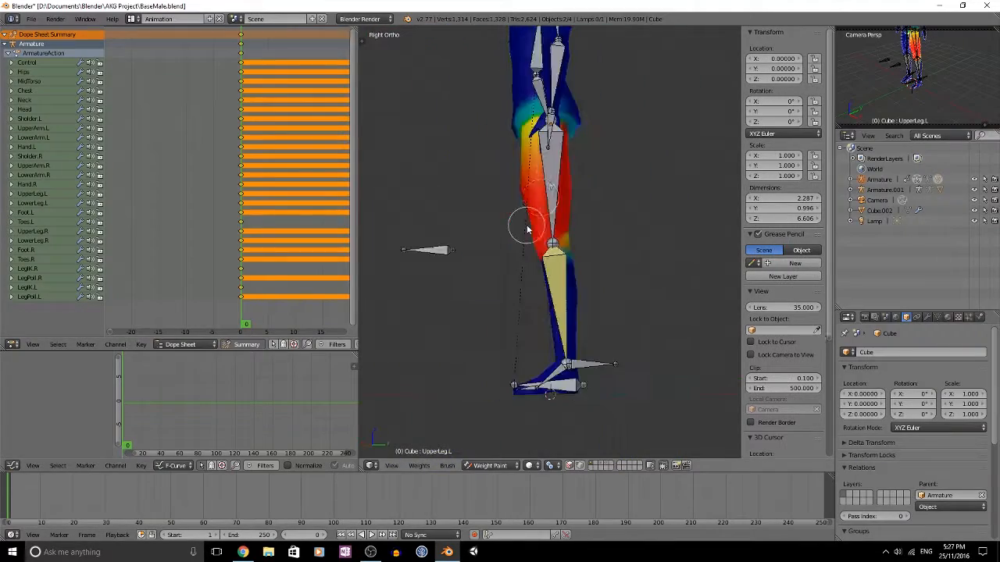
pyautogui.click(180, 232)
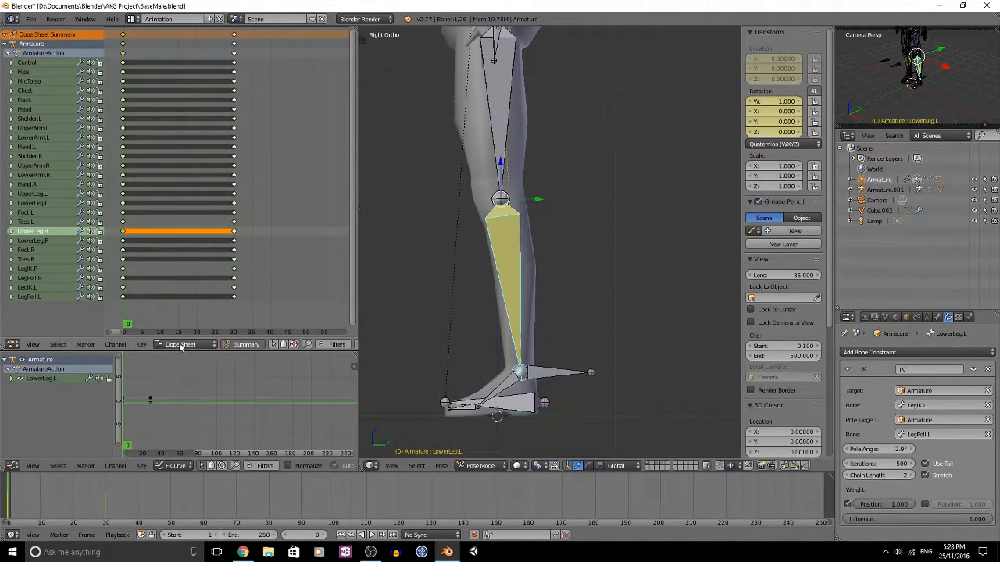
# Select the leg bones in turn and inspect the IK constraint settings of LowerLeg.R
pyautogui.rightClick(504, 192)
pyautogui.rightClick(541, 294)
pyautogui.moveTo(541, 294); pyautogui.dragTo(539, 330, button='middle')
pyautogui.rightClick(517, 209)
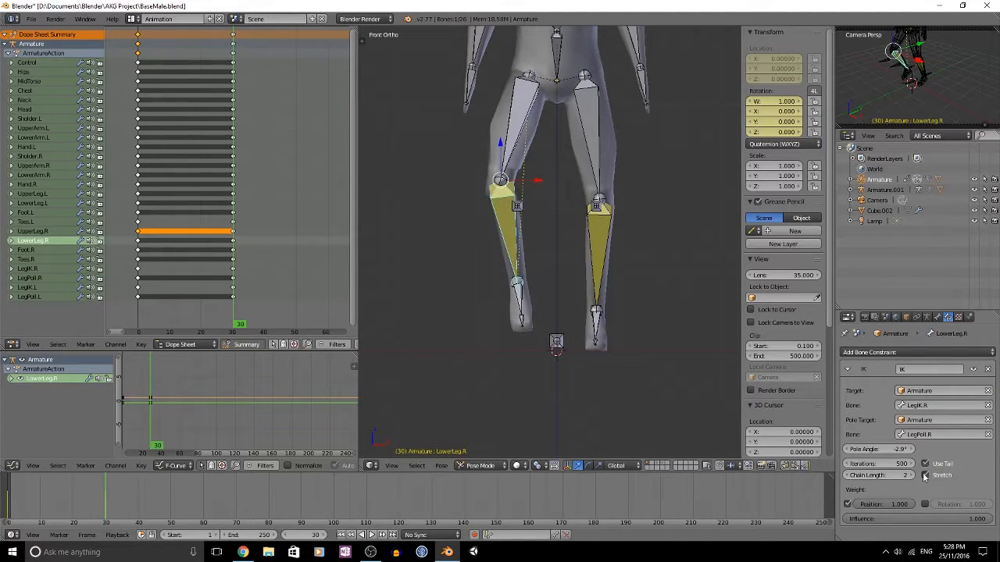
pyautogui.rightClick(517, 206)
# Try to freely rotate the right lower leg bone, and select the LegIK.R control
pyautogui.press('KP_3')
pyautogui.scroll(4, 540, 294)
pyautogui.rightClick(526, 330)
pyautogui.rightClick(490, 280)
pyautogui.press('KP_1')
pyautogui.rightClick(493, 340)
pyautogui.rightClick(500, 278)
pyautogui.press('r')
pyautogui.press('r')
pyautogui.rightClick(495, 328)
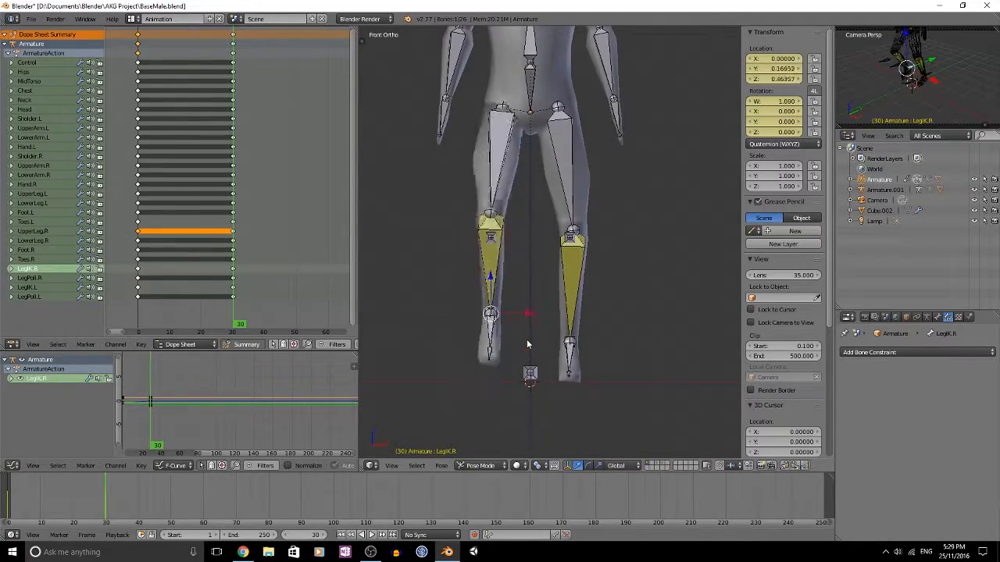
# Select all the pose bones and clear their location
pyautogui.rightClick(565, 304)
pyautogui.press('a')
pyautogui.press('a')
pyautogui.hotkey('alt', 'g')
pyautogui.press('a')
# Pose the legs in a stride by moving LegIK.R forward and up and LegIK.L backward
pyautogui.press('ctrl+KP_3')
pyautogui.moveTo(539, 335); pyautogui.dragTo(606, 311, button='right')
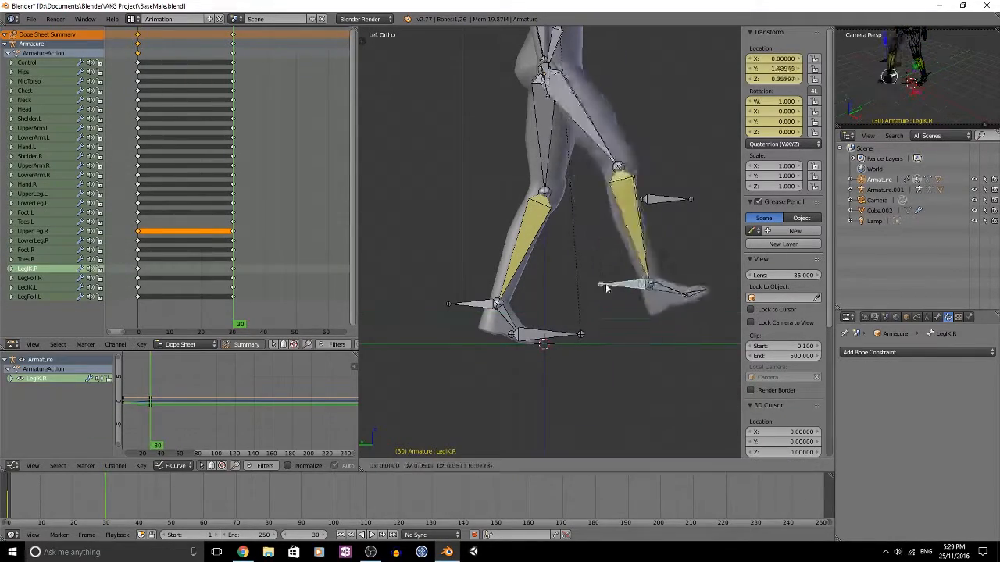
pyautogui.press('KP_3')
pyautogui.rightClick(633, 312)
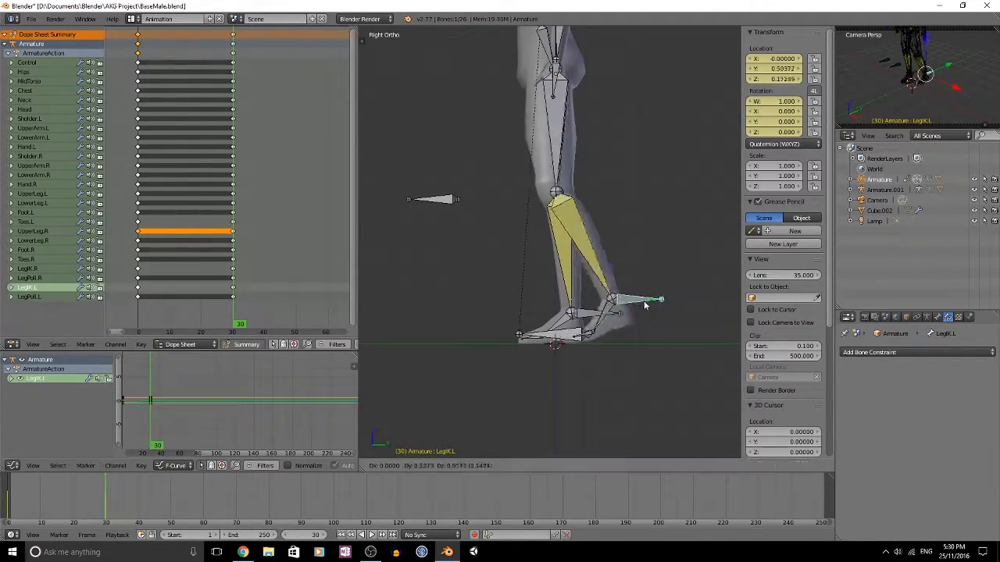
pyautogui.click(601, 344)
# Move the LegPoll.R pole target inward along the X axis by about 0.2
pyautogui.press('KP_3')
pyautogui.rightClick(458, 199)
pyautogui.press('KP_1')
pyautogui.rightClick(491, 200)
pyautogui.press('g')
pyautogui.press('x')
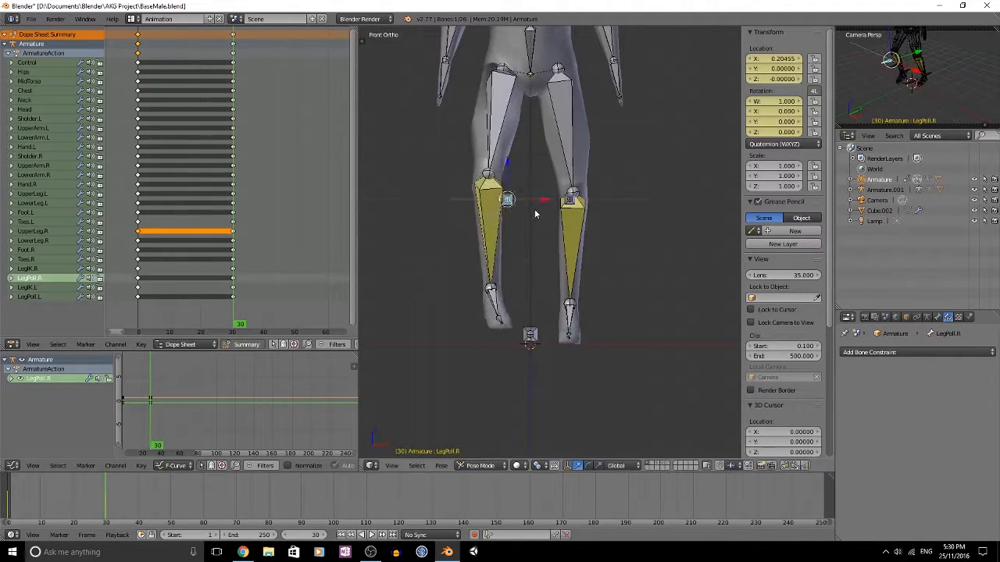
# Inspect the UpperLeg.L knee joint in the armature's Edit Mode and return to Pose Mode
pyautogui.press('Tab')
pyautogui.press('ctrl+KP_3')
pyautogui.scroll(5, 551, 257)
pyautogui.rightClick(558, 219)
pyautogui.moveTo(558, 219); pyautogui.dragTo(539, 226, button='middle')
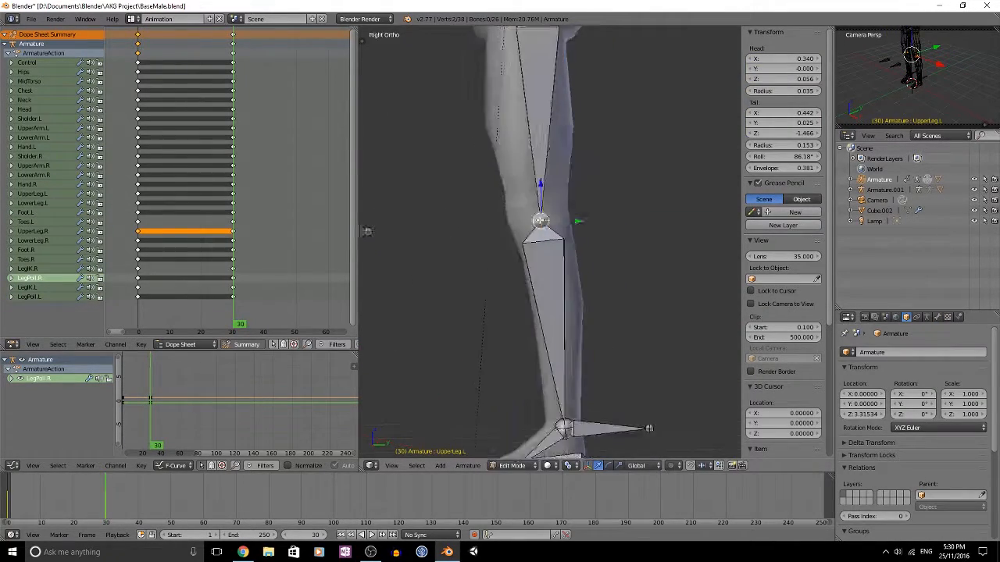
pyautogui.press('Tab')
# Raise LegIK.R forward in the side view to about Y -1.10, Z 1.77, bending the right knee
pyautogui.press('KP_1')
pyautogui.rightClick(491, 324)
pyautogui.rightClick(494, 327)
pyautogui.press('KP_3')
pyautogui.press('g')
pyautogui.click(494, 206)
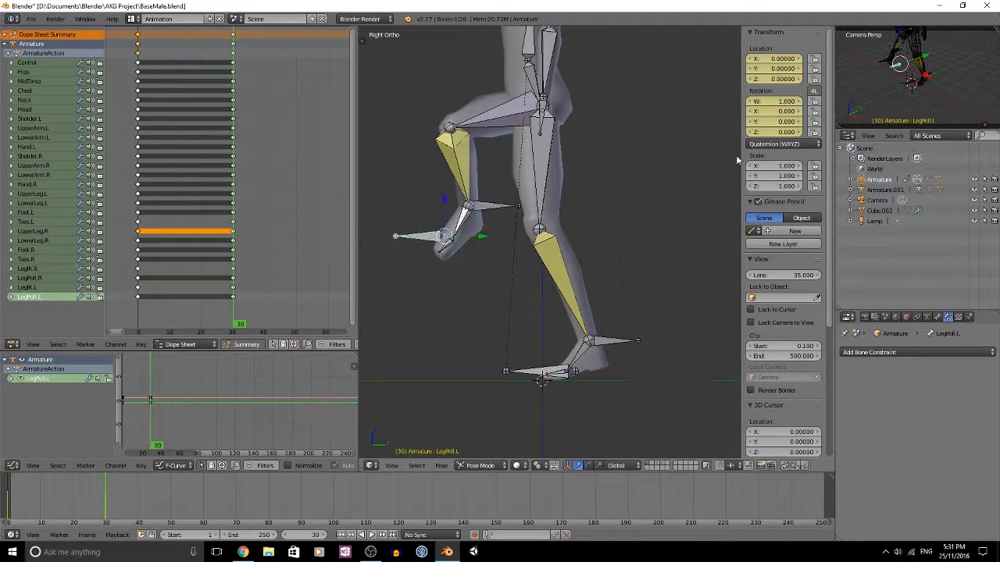
# Move the right leg's pole target sideways to redirect the bent knee, and select LegIK.R
pyautogui.press('KP_1')
pyautogui.rightClick(488, 243)
pyautogui.click(546, 257)
pyautogui.press('KP_3')
pyautogui.rightClick(502, 209)
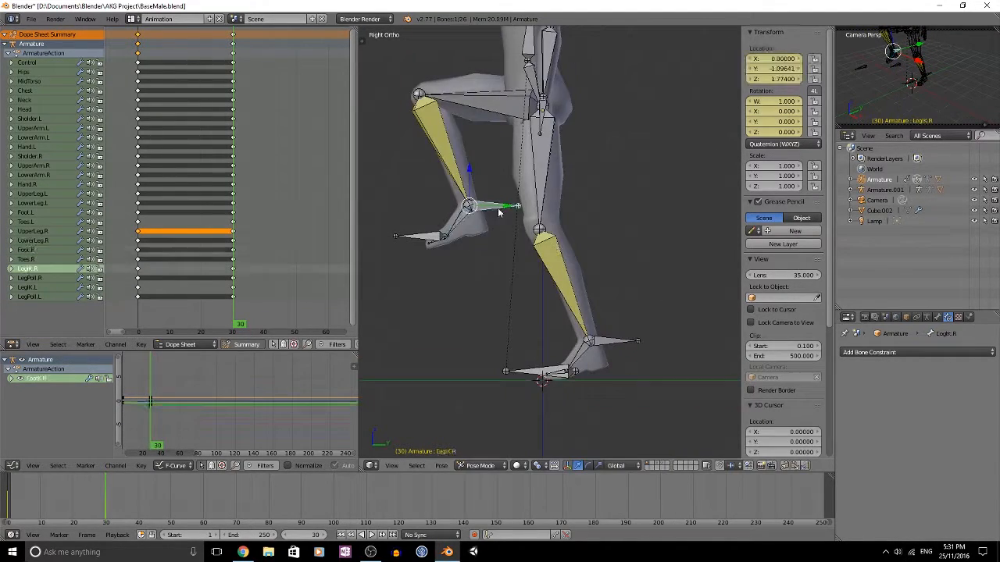
# Lower the right leg's IK control toward the ground in the side view and rotate the right foot and toes downward
pyautogui.rightClick(585, 321)
pyautogui.press('g')
pyautogui.click(541, 293)
pyautogui.rightClick(502, 307)
pyautogui.press('r')
pyautogui.click(517, 322)
pyautogui.rightClick(512, 342)
pyautogui.keyDown('shift'); pyautogui.moveTo(562, 304); pyautogui.dragTo(581, 304, button='middle'); pyautogui.keyUp('shift')
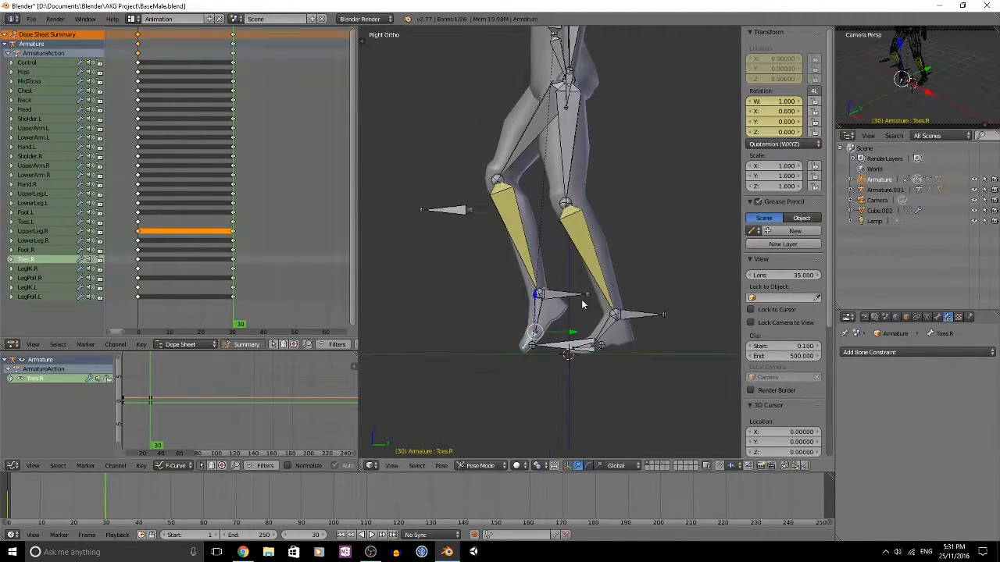
pyautogui.click(567, 313)
# Move the right leg's pole target along the X axis in the front view
pyautogui.press('KP_1')
pyautogui.scroll(3, 515, 281)
pyautogui.rightClick(482, 268)
pyautogui.press('g')
pyautogui.press('x')
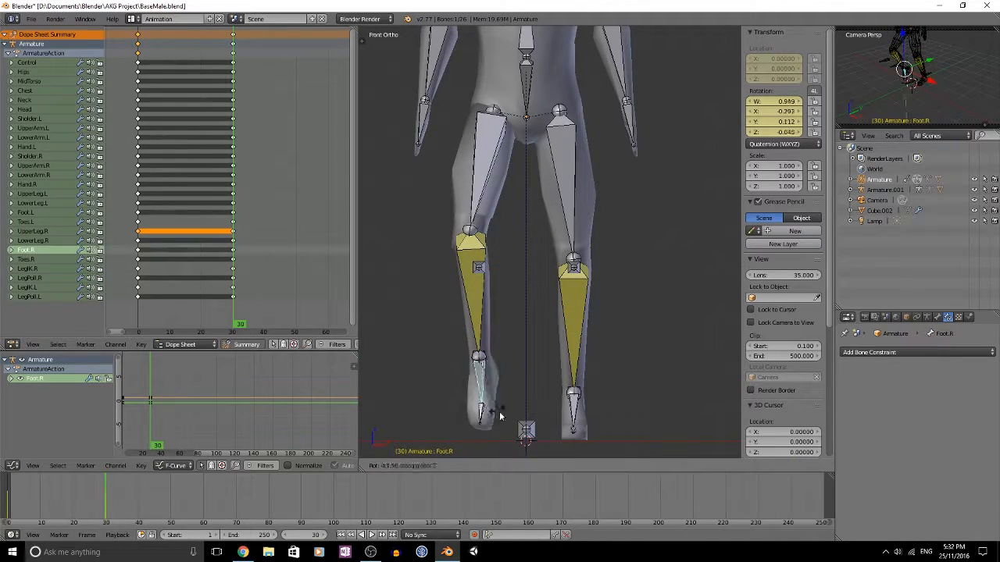
# Rotate the Foot.R bone in the front and side views to align it with the lifted leg
pyautogui.click(713, 403)
pyautogui.press('KP_3')
pyautogui.press('r')
pyautogui.click(706, 337)
pyautogui.rightClick(600, 359)
pyautogui.press('KP_1')
# Insert a keyframe on all bones for the lifted right leg pose at frame 30
pyautogui.press('a')
pyautogui.press('a')
pyautogui.press('i')
pyautogui.click(544, 382)
# Move LegIK.L back and up to about Y 0.376, Z 0.115 at frame 30
pyautogui.press('KP_3')
pyautogui.scroll(8, 275, 205)
pyautogui.click(203, 204)
pyautogui.rightClick(556, 335)
pyautogui.press('g')
pyautogui.click(609, 330)
pyautogui.scroll(-3, 547, 250)
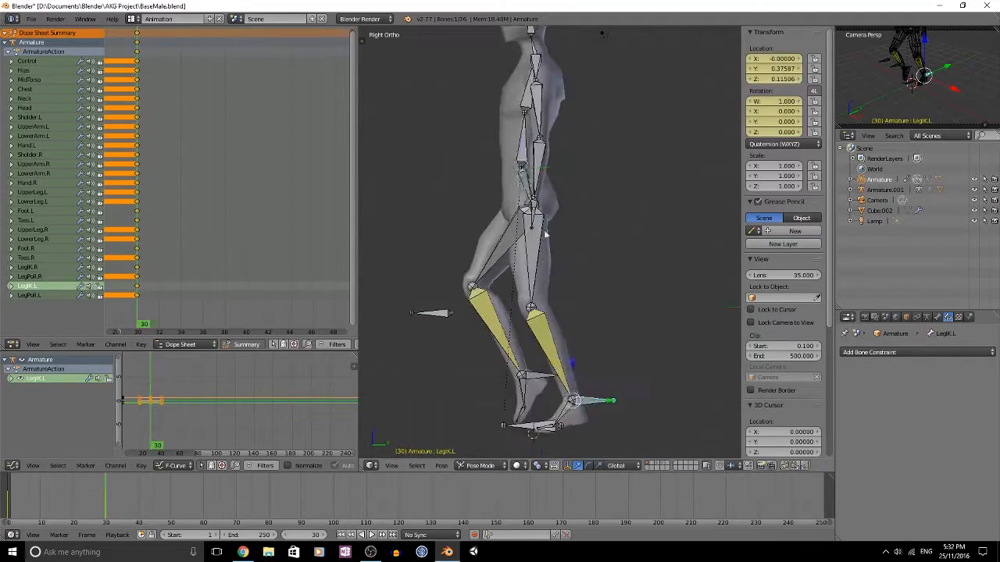
# Shift the Hips bone in the side view to about Y 0.053, Z -0.016
pyautogui.rightClick(537, 205)
pyautogui.press('g')
pyautogui.click(521, 194)
pyautogui.scroll(-2, 528, 204)
pyautogui.press('g')
pyautogui.click(531, 211)
pyautogui.scroll(4, 553, 311)
# At frame 36, move the left leg's IK control backward so the left leg trails behind the body
pyautogui.click(203, 205)
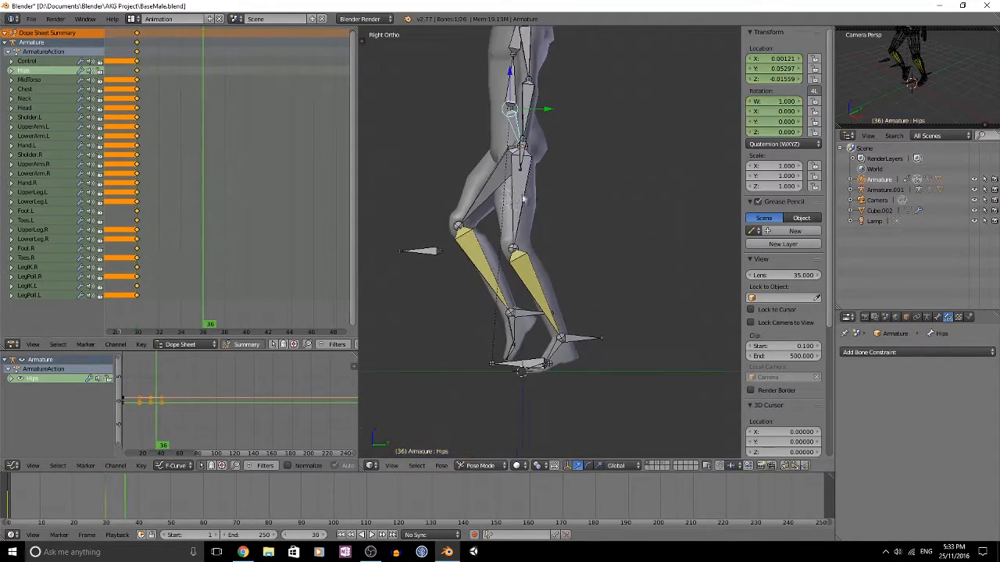
pyautogui.rightClick(611, 373)
pyautogui.press('g')
pyautogui.scroll(1, 625, 334)
pyautogui.keyDown('shift'); pyautogui.moveTo(625, 334); pyautogui.dragTo(693, 295, button='middle'); pyautogui.keyUp('shift')
pyautogui.rightClick(672, 370)
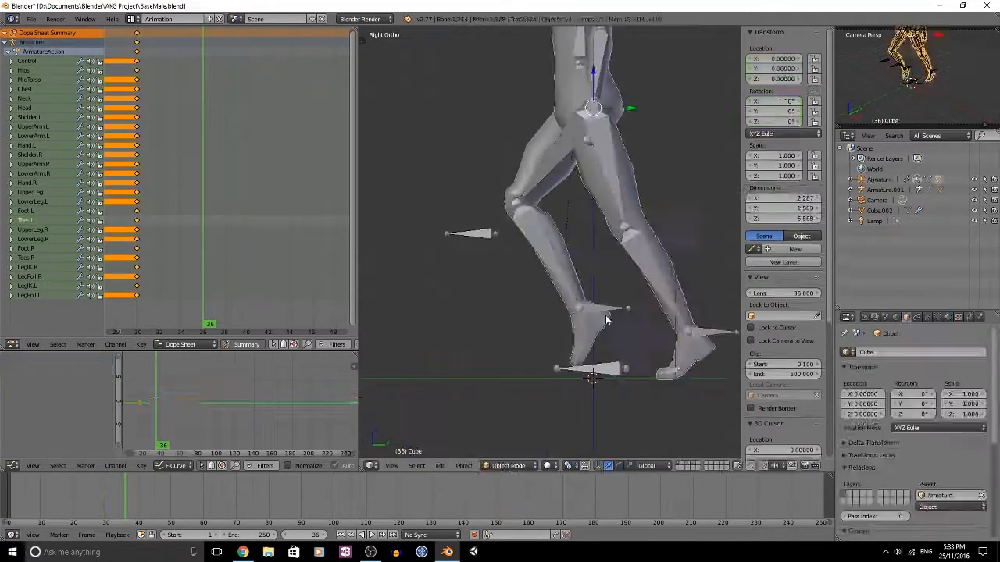
# Move the right leg's IK control forward into a front stride position at frame 36
pyautogui.rightClick(600, 312)
pyautogui.press('g')
pyautogui.click(448, 337)
# Lower the Hips bone for the stride to about Y 0.115, Z -0.034
pyautogui.scroll(-2, 492, 312)
pyautogui.rightClick(574, 132)
pyautogui.press('g')
pyautogui.click(573, 138)
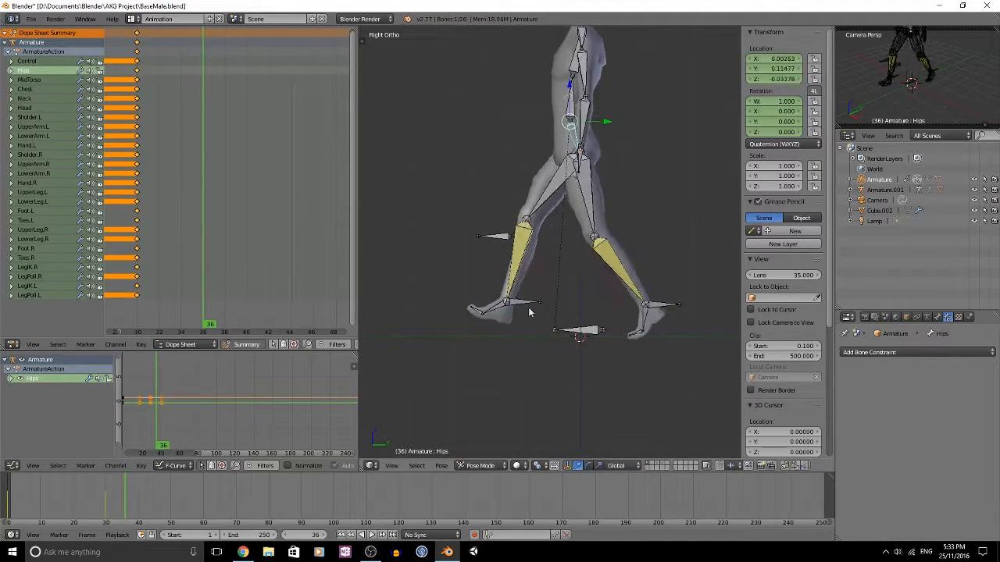
pyautogui.click(651, 295)
# Rotate the Foot.R bone in the side and front views so the front foot is angled for heel contact
pyautogui.scroll(2, 594, 308)
pyautogui.rightClick(504, 351)
pyautogui.press('r')
pyautogui.click(478, 322)
pyautogui.press('KP_1')
pyautogui.press('r')
pyautogui.press('r')
pyautogui.click(662, 328)
pyautogui.press('KP_3')
pyautogui.scroll(1, 531, 330)
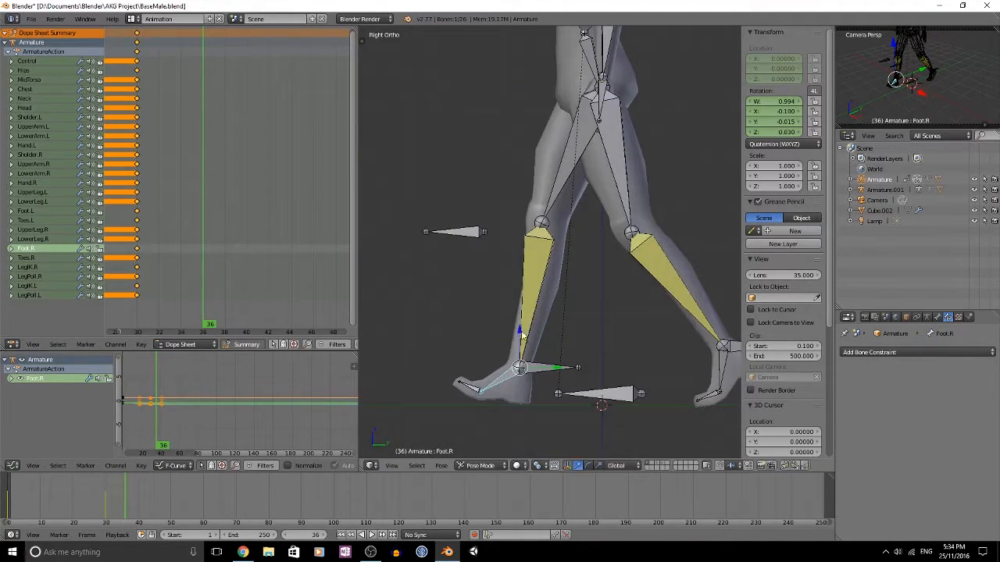
pyautogui.click(522, 336)
# Insert a keyframe on all bones for the stride pose at frame 36
pyautogui.scroll(-4, 539, 317)
pyautogui.press('a')
pyautogui.press('a')
pyautogui.press('i')
# Copy the whole rig's pose from frame 30 to frame 42
pyautogui.click(137, 96)
pyautogui.rightClick(137, 33)
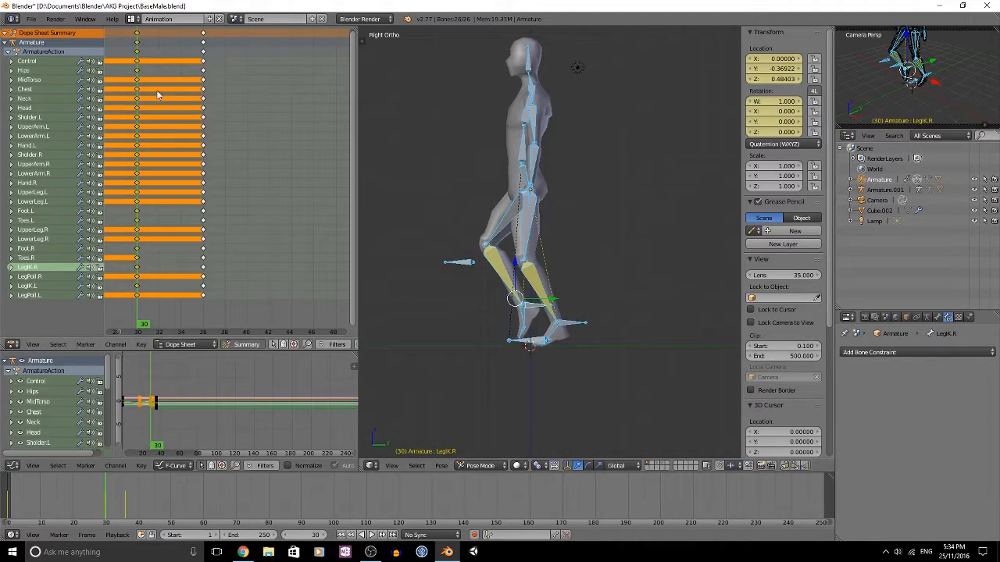
pyautogui.click(270, 107)
pyautogui.hotkey('ctrl', 'v')
# Adjust the left leg's pole target and rotate the Foot.L bone in the front view at frame 42
pyautogui.press('KP_1')
pyautogui.rightClick(556, 271)
pyautogui.press('g')
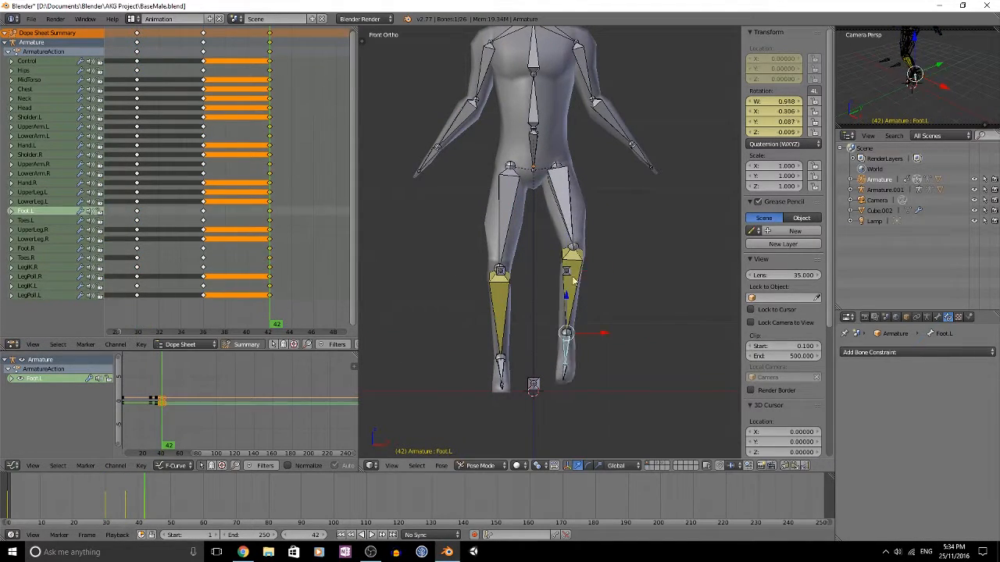
pyautogui.click(669, 433)
# Reposition LegPoll.L at frame 42 to about X -0.15, Y 0.49 and scrub back through the motion
pyautogui.press('KP_3')
pyautogui.scroll(3, 585, 357)
pyautogui.scroll(-2, 585, 357)
pyautogui.rightClick(430, 235)
pyautogui.press('KP_1')
pyautogui.press('KP_3')
pyautogui.keyDown('shift'); pyautogui.moveTo(594, 354); pyautogui.dragTo(579, 292, button='middle'); pyautogui.keyUp('shift')
pyautogui.click(133, 155)
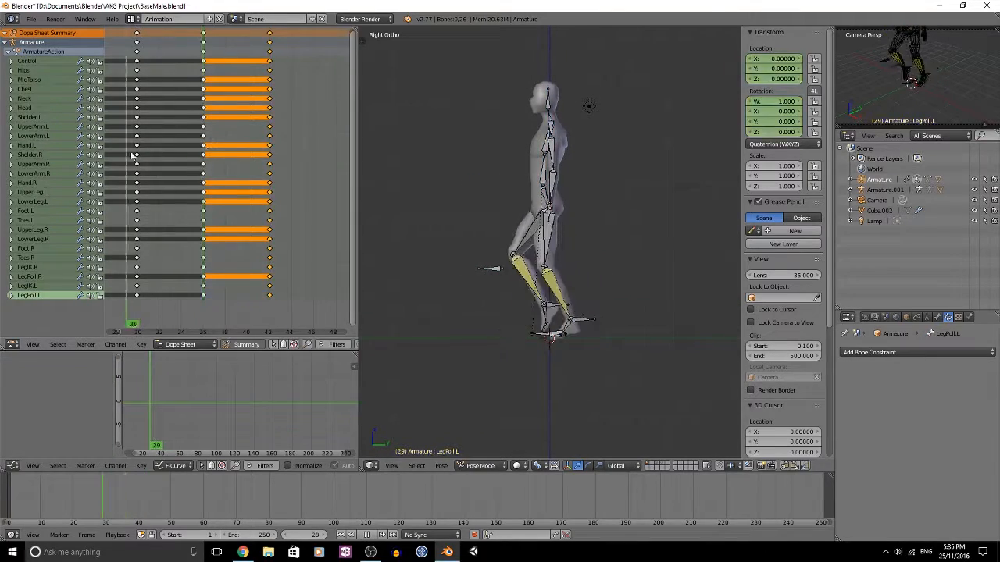
# Copy the whole rig's stride pose from frame 36 to frame 48
pyautogui.press('a')
pyautogui.scroll(2, 313, 181)
pyautogui.moveTo(324, 180); pyautogui.dragTo(211, 179, button='middle')
pyautogui.click(211, 178)
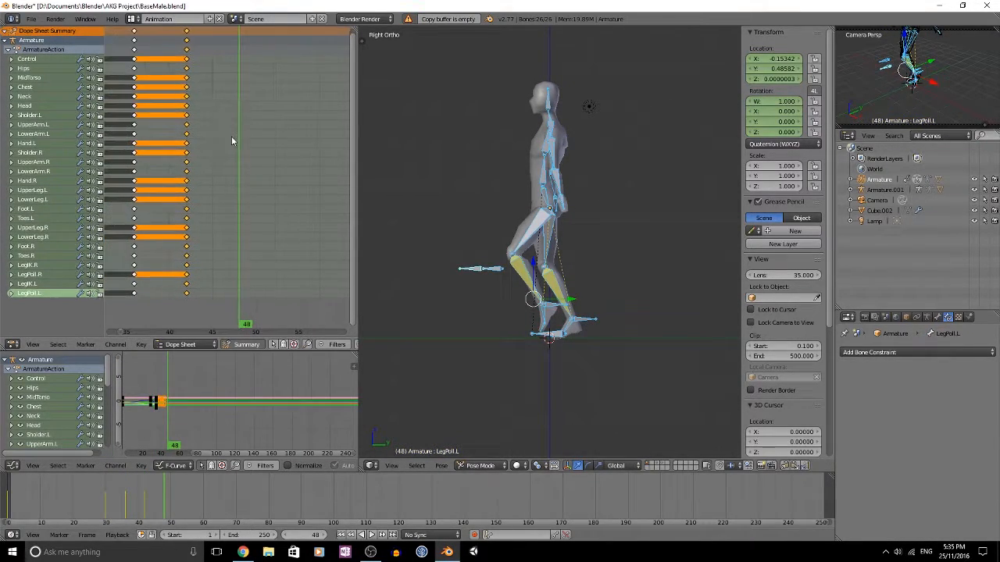
pyautogui.moveTo(135, 164); pyautogui.dragTo(174, 169, button='middle')
pyautogui.press('a')
pyautogui.press('a')
pyautogui.rightClick(162, 36)
pyautogui.click(268, 36)
pyautogui.hotkey('ctrl', 'v')
# Go to frame 42 in the front view and select the lower arm and hand bones on both sides
pyautogui.press('KP_1')
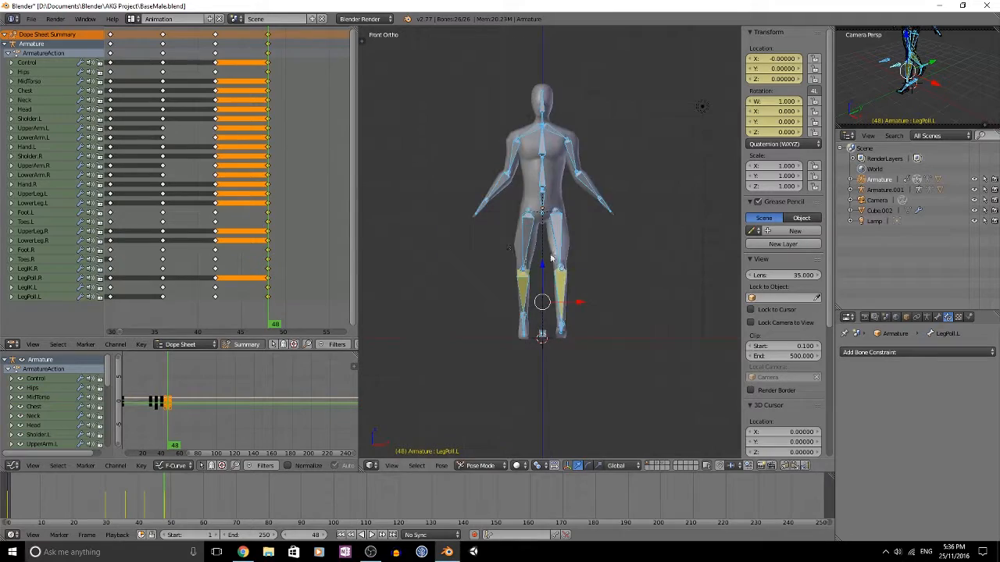
pyautogui.scroll(-2, 509, 239)
pyautogui.click(153, 140)
pyautogui.moveTo(153, 141); pyautogui.dragTo(262, 149)
pyautogui.scroll(2, 547, 187)
pyautogui.rightClick(578, 187)
pyautogui.keyDown('shift'); pyautogui.rightClick(505, 189); pyautogui.keyUp('shift')
pyautogui.keyDown('shift'); pyautogui.rightClick(605, 218); pyautogui.keyUp('shift')
pyautogui.hotkey('ctrl', 'z')
pyautogui.press('b')
pyautogui.moveTo(472, 184); pyautogui.dragTo(505, 221)
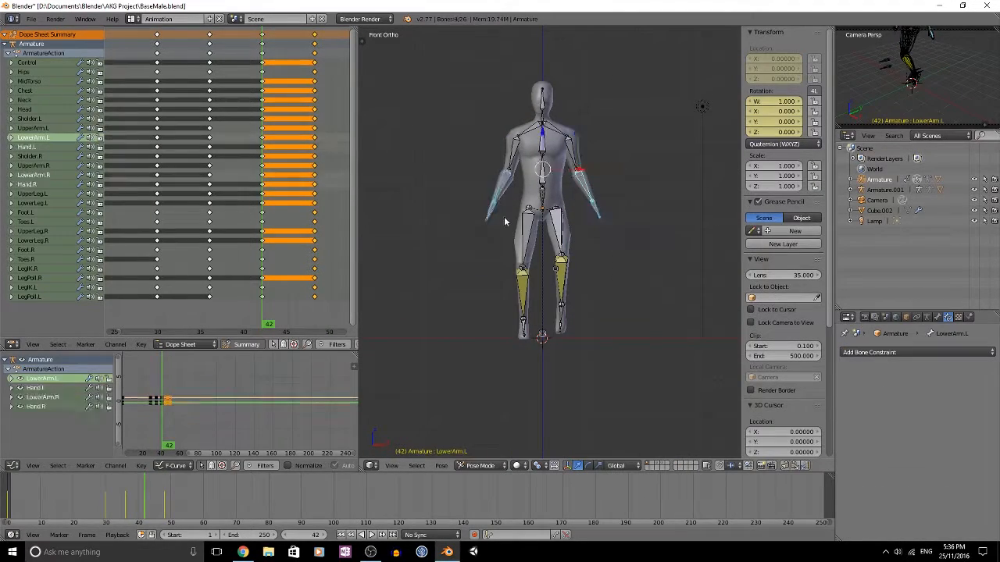
pyautogui.click(570, 198)
pyautogui.click(219, 123)
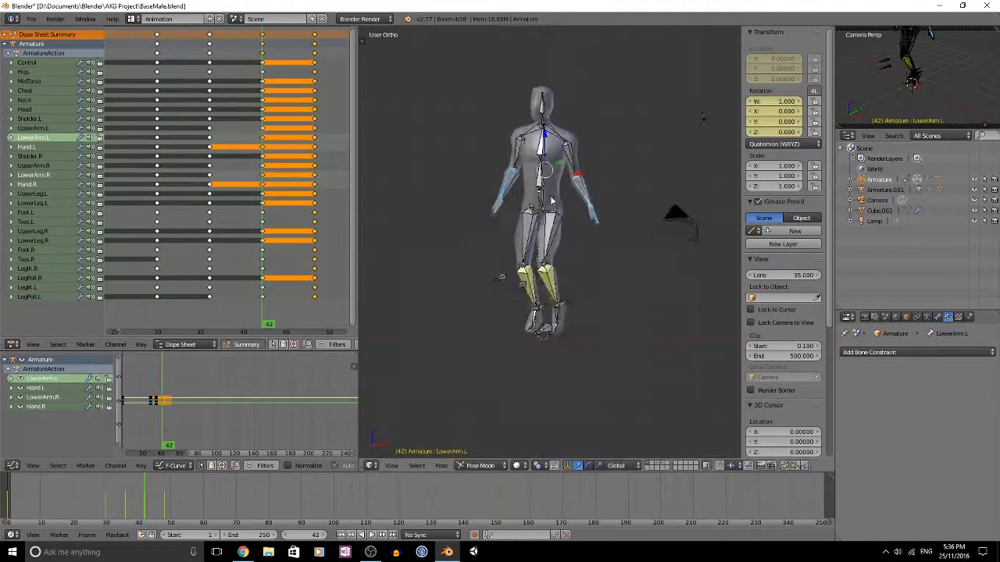
# Try clearing the rotation of the selected left arm bone
pyautogui.scroll(5, 587, 183)
pyautogui.keyDown('shift'); pyautogui.moveTo(587, 183); pyautogui.dragTo(602, 294, button='middle'); pyautogui.keyUp('shift')
pyautogui.rightClick(625, 142)
pyautogui.hotkey('alt', 'r')
pyautogui.scroll(-4, 539, 196)
pyautogui.hotkey('ctrl', 'z')
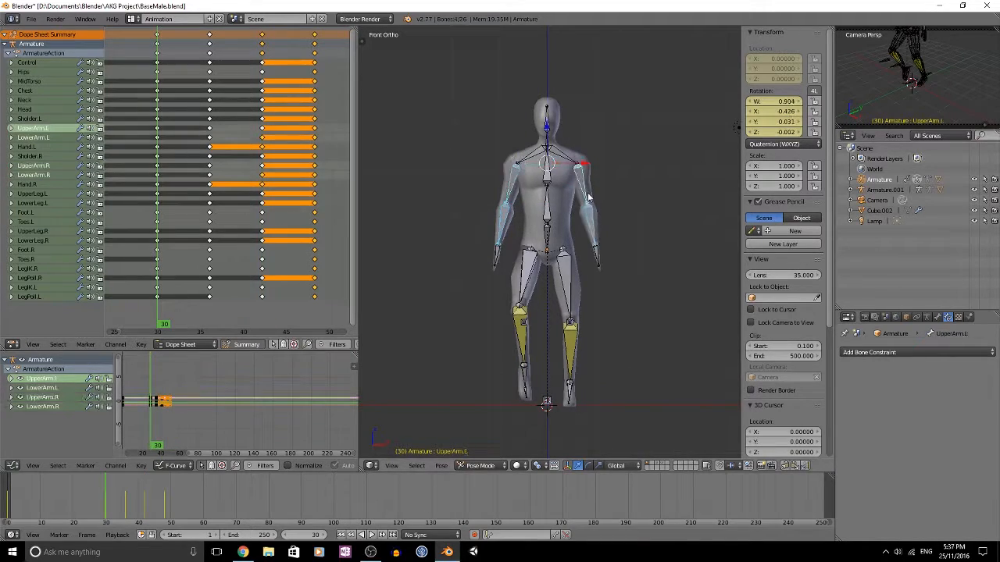
# Insert a keyframe on all bones for the adjusted arm pose
pyautogui.rightClick(497, 232)
pyautogui.scroll(2, 449, 238)
pyautogui.press('a')
pyautogui.press('a')
pyautogui.press('i')
pyautogui.click(625, 285)
# At frame 48, rotate the lower arm bones into a slight bend
pyautogui.moveTo(264, 178); pyautogui.dragTo(314, 178)
pyautogui.rightClick(496, 239)
pyautogui.press('r')
pyautogui.press('KP_3')
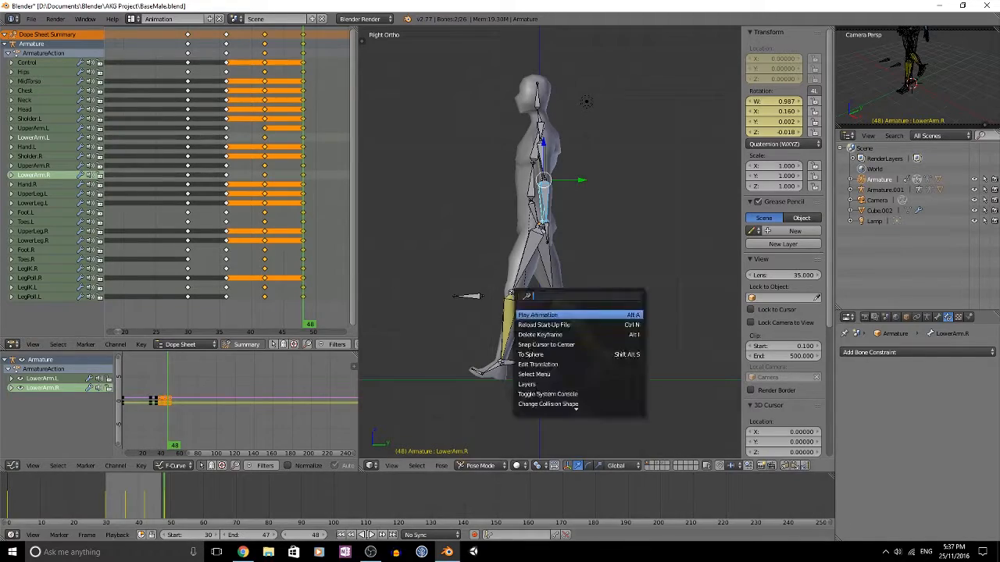
# Copy the frame 30 pose to frame 54 and play back the walk over frames 30 to 53
pyautogui.click(188, 43)
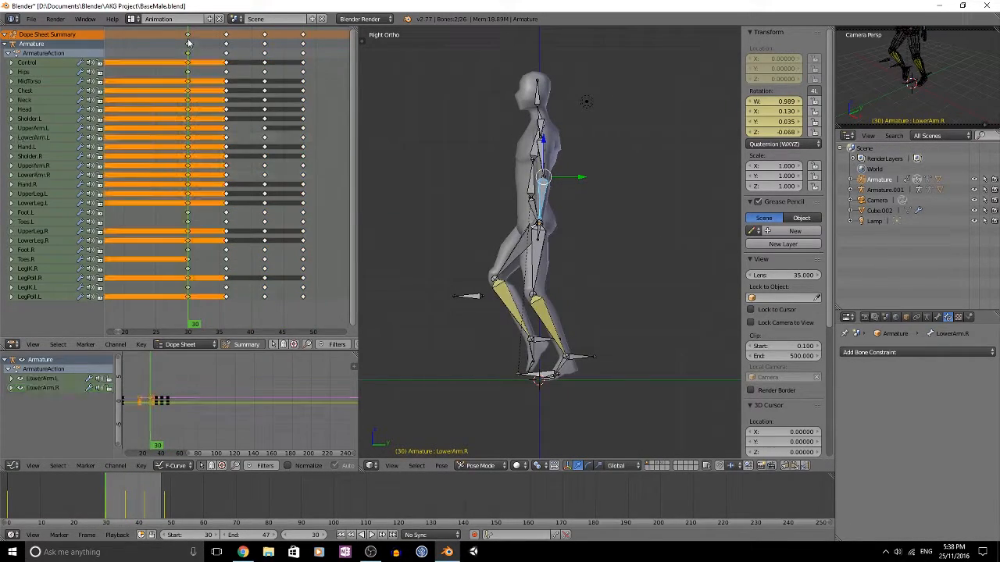
pyautogui.hotkey('alt', 'a')
pyautogui.scroll(6, 215, 206)
pyautogui.click(215, 207)
pyautogui.hotkey('alt', 'a')
pyautogui.scroll(-6, 149, 171)
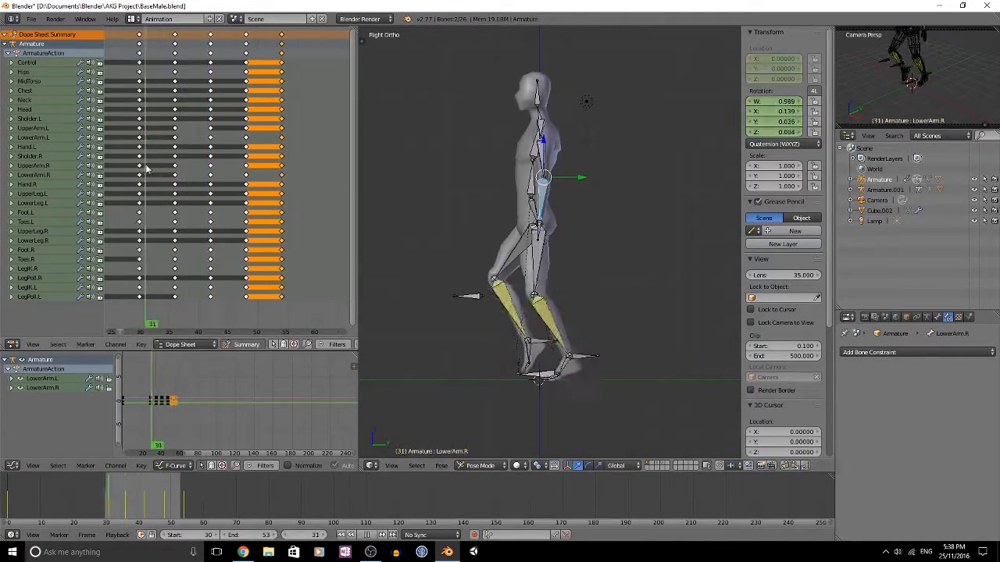
# Play the walk cycle and examine the legs and feet up close
pyautogui.hotkey('alt', 'a')
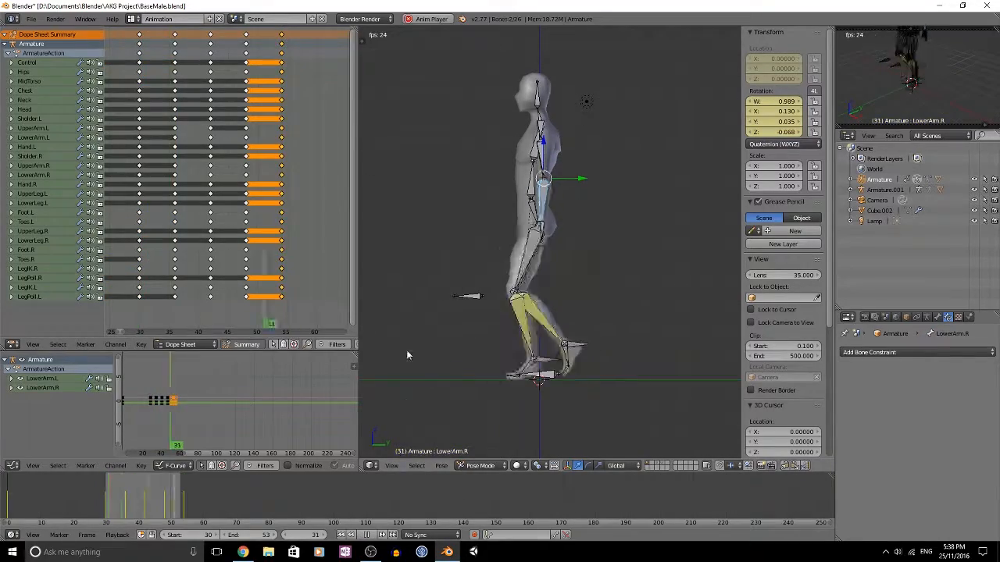
pyautogui.scroll(3, 486, 315)
pyautogui.keyDown('shift'); pyautogui.moveTo(561, 368); pyautogui.dragTo(592, 205, button='middle'); pyautogui.keyUp('shift')
pyautogui.hotkey('alt', 'a')
# Step to frame 42 and rotate the Toes.L bone
pyautogui.press('Down')
pyautogui.press('Up')
pyautogui.rightClick(547, 297)
pyautogui.press('r')
# At frame 51, adjust the planted left foot and keyframe the Hips, Foot.L, Toes.L and LegIK.L bones
pyautogui.moveTo(235, 225); pyautogui.dragTo(280, 233)
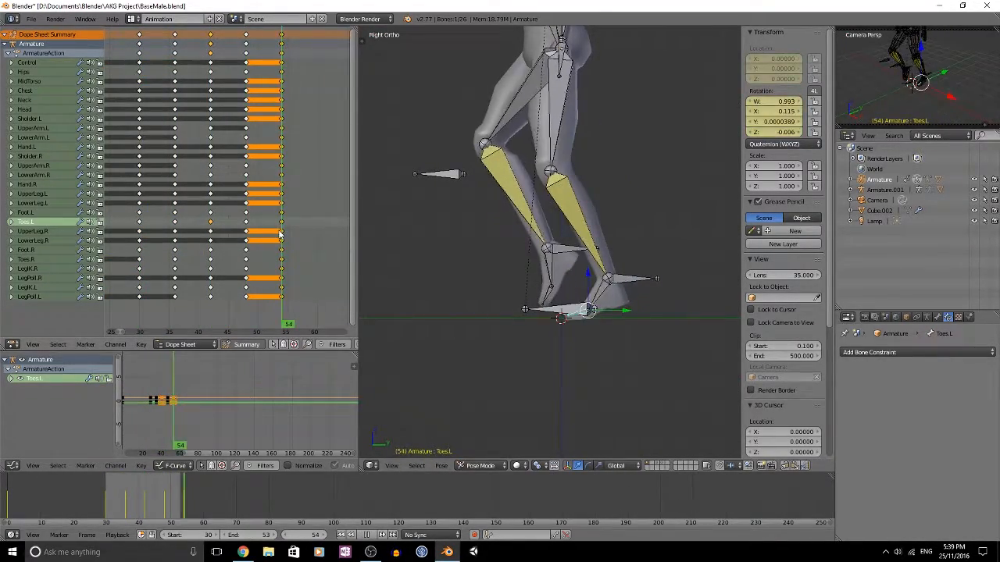
pyautogui.scroll(6, 554, 317)
pyautogui.rightClick(569, 334)
pyautogui.scroll(-3, 576, 305)
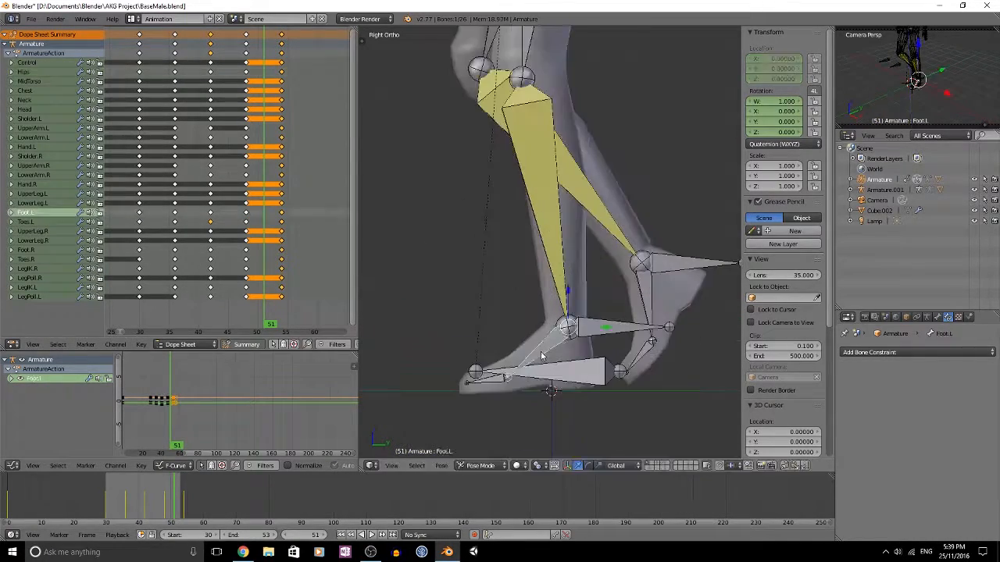
pyautogui.scroll(2, 578, 312)
pyautogui.rightClick(576, 314)
pyautogui.scroll(-4, 547, 305)
pyautogui.rightClick(553, 322)
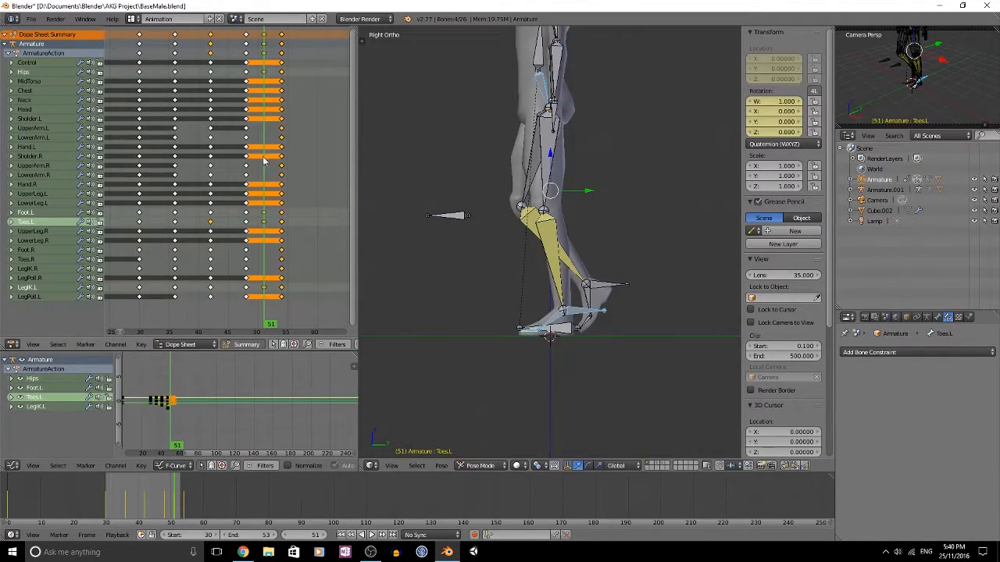
# Play and scrub the walk cycle to check the hip motion, and re-key the Hips bone at frames 30 and 42
pyautogui.click(254, 143)
pyautogui.rightClick(577, 167)
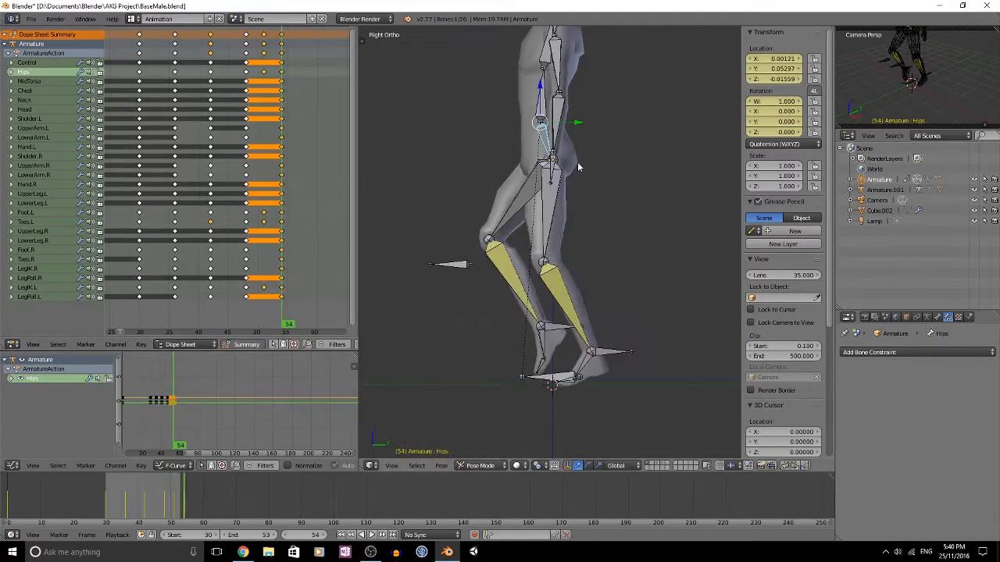
pyautogui.hotkey('alt', 'a')
pyautogui.press('space')
pyautogui.press('Escape')
pyautogui.moveTo(215, 141); pyautogui.dragTo(236, 143)
pyautogui.scroll(8, 254, 179)
pyautogui.moveTo(273, 196); pyautogui.dragTo(211, 197)
pyautogui.scroll(-5, 242, 205)
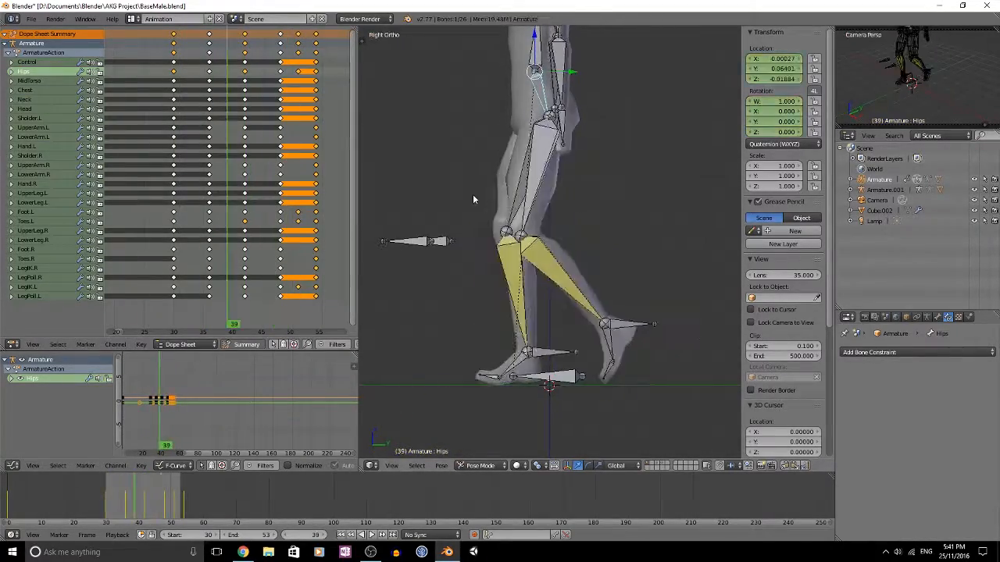
# At frame 42, adjust the planted right foot by moving and rotating the Foot.R bone
pyautogui.moveTo(281, 272); pyautogui.dragTo(244, 229)
pyautogui.rightClick(605, 364)
pyautogui.press('g')
pyautogui.click(602, 369)
pyautogui.scroll(3, 526, 354)
pyautogui.rightClick(531, 404)
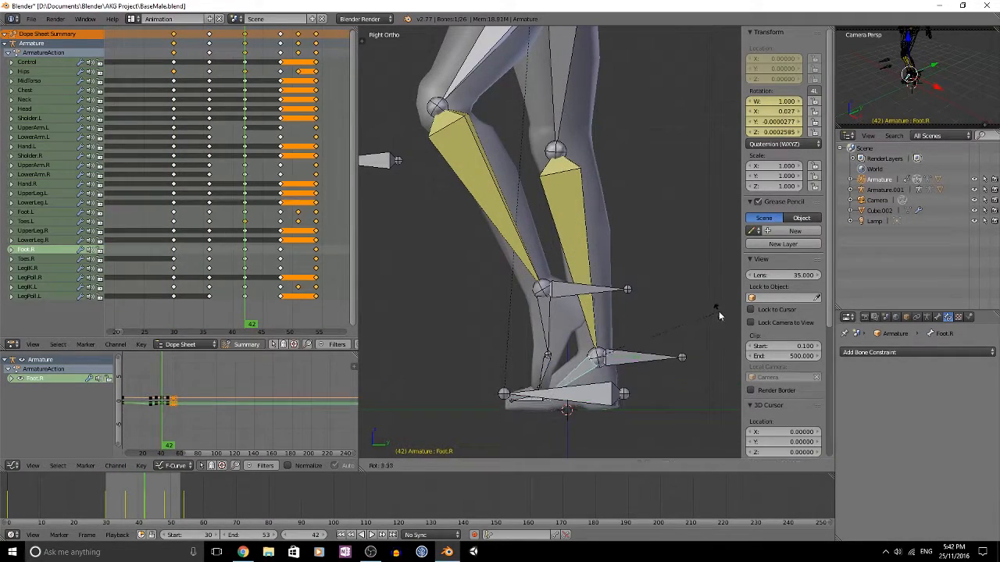
pyautogui.scroll(-2, 603, 323)
# Copy the pose of all bones and delete the extra keyframes around frame 51
pyautogui.press('a')
pyautogui.press('a')
pyautogui.hotkey('ctrl', 'c')
pyautogui.moveTo(258, 70); pyautogui.dragTo(316, 47)
pyautogui.press('x')
pyautogui.click(305, 221)
# Paste the pose mirrored at frame 54 and unmirrored at frame 30, and keyframe all bones
pyautogui.click(315, 156)
pyautogui.hotkey('ctrl', 'shift', 'v')
pyautogui.click(174, 66)
pyautogui.hotkey('ctrl', 'v')
pyautogui.hotkey('ctrl', 'z')
pyautogui.click(174, 74)
pyautogui.hotkey('ctrl', 'v')
pyautogui.press('i')
pyautogui.click(489, 112)
# Reposition the leading foot's IK bone at frames 48 and 36 and keyframe it
pyautogui.hotkey('alt', 'a')
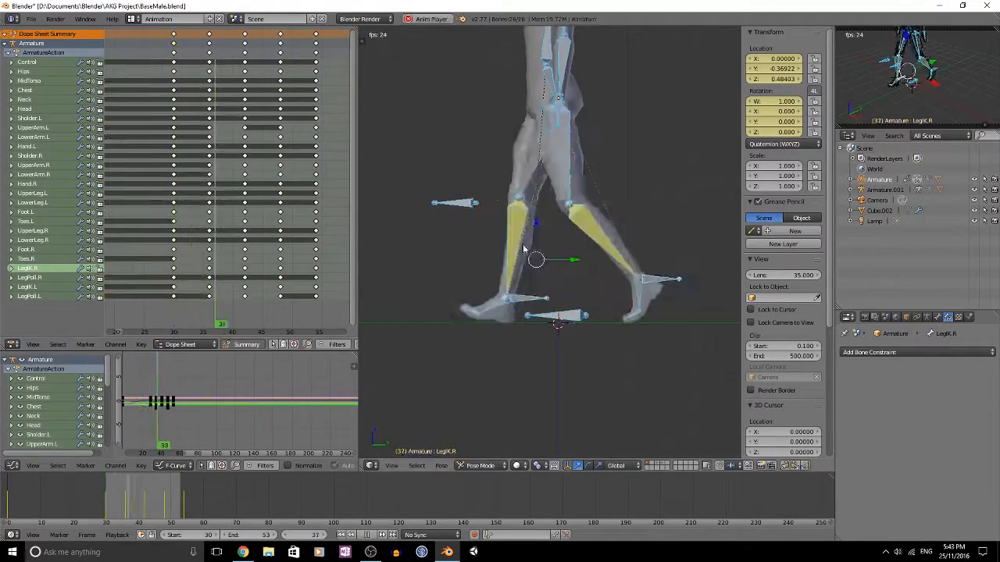
pyautogui.hotkey('alt', 'a')
pyautogui.moveTo(266, 214); pyautogui.dragTo(282, 227)
pyautogui.scroll(2, 516, 312)
pyautogui.rightClick(515, 322)
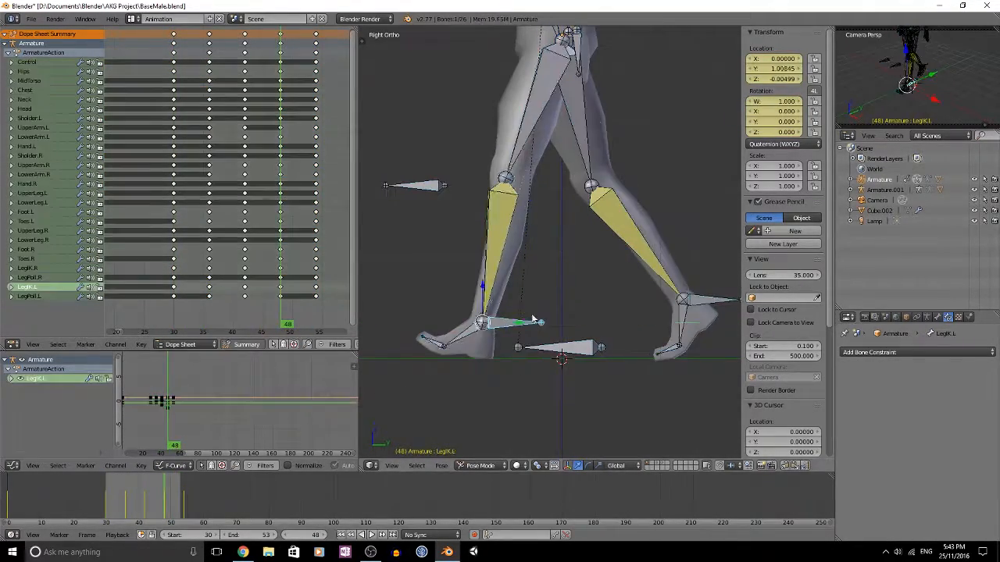
pyautogui.click(208, 253)
pyautogui.rightClick(515, 322)
pyautogui.press('i')
# Scrub and play the walk cycle to examine the leg motion from several angles
pyautogui.moveTo(209, 227); pyautogui.dragTo(252, 239)
pyautogui.hotkey('alt', 'a')
pyautogui.press('space')
pyautogui.hotkey('alt', 'a')
pyautogui.moveTo(484, 219); pyautogui.dragTo(531, 223, button='middle')
pyautogui.press('KP_3')
# Adjust the arm bones from the side, back and perspective views, and keyframe all bones
pyautogui.rightClick(560, 110)
pyautogui.moveTo(584, 185); pyautogui.dragTo(632, 195, button='middle')
pyautogui.rightClick(631, 234)
pyautogui.rightClick(467, 129)
pyautogui.moveTo(467, 129); pyautogui.dragTo(510, 134, button='middle')
pyautogui.press('ctrl+KP_3')
pyautogui.rightClick(573, 270)
pyautogui.press('a')
pyautogui.press('a')
pyautogui.press('i')
pyautogui.press('a')
# Play the cycle and rotate the UpperArm.R bone at frame 36
pyautogui.press('KP_3')
pyautogui.scroll(-3, 520, 214)
pyautogui.hotkey('alt', 'a')
pyautogui.hotkey('alt', 'a')
pyautogui.click(208, 148)
pyautogui.scroll(2, 546, 211)
pyautogui.rightClick(571, 121)
pyautogui.press('r')
pyautogui.click(619, 211)
pyautogui.rightClick(569, 121)
pyautogui.press('r')
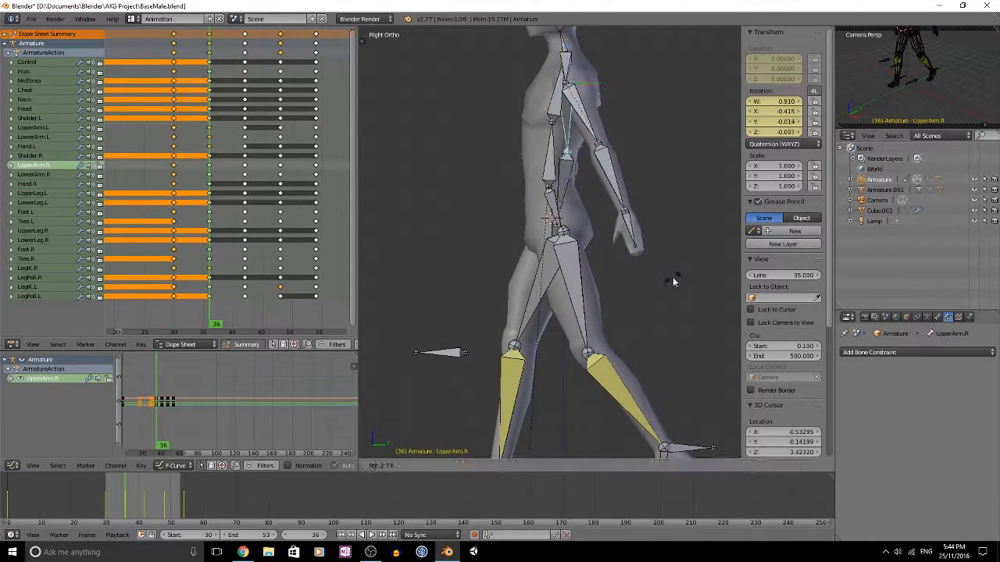
# Refine the arm pose from the front view and keyframe the arm bones
pyautogui.press('KP_1')
pyautogui.rightClick(482, 117)
pyautogui.keyDown('shift'); pyautogui.rightClick(459, 215); pyautogui.keyUp('shift')
pyautogui.press('i')
pyautogui.click(456, 255)
# At frame 48, pose both arms in opposite swing and adjust the Hand.R bone
pyautogui.press('KP_3')
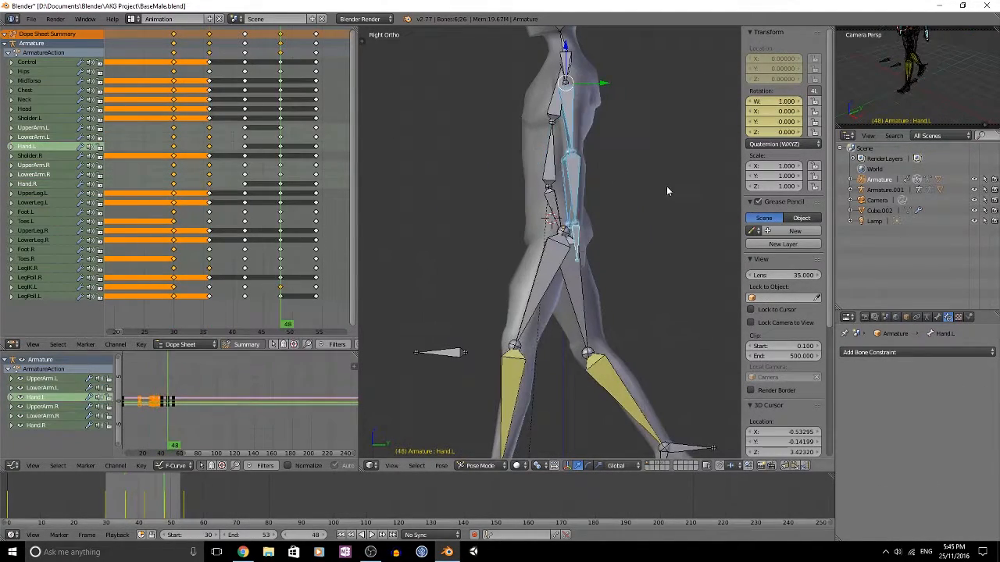
pyautogui.click(476, 228)
pyautogui.press('KP_1')
pyautogui.rightClick(492, 124)
pyautogui.press('KP_3')
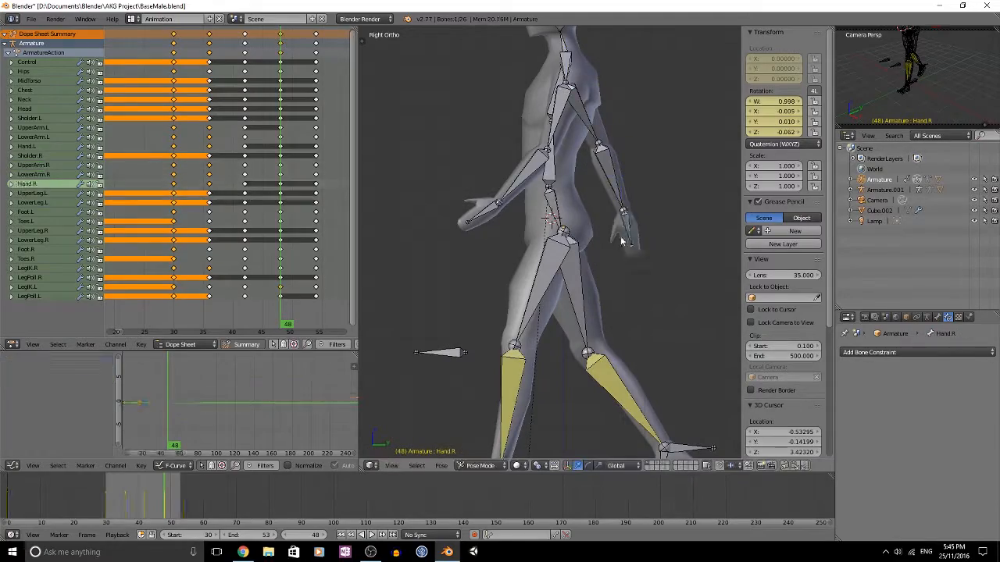
pyautogui.rightClick(623, 242)
# Play the arm swing, adjust the upper arm and keyframe it, checking the pose from behind
pyautogui.hotkey('alt', 'a')
pyautogui.rightClick(570, 139)
pyautogui.press('i')
pyautogui.click(627, 153)
pyautogui.press('ctrl+KP_3')
pyautogui.rightClick(542, 235)
# Select all bones and play the walk cycle from the side and front views
pyautogui.press('a')
pyautogui.press('a')
pyautogui.press('KP_3')
pyautogui.hotkey('alt', 'a')
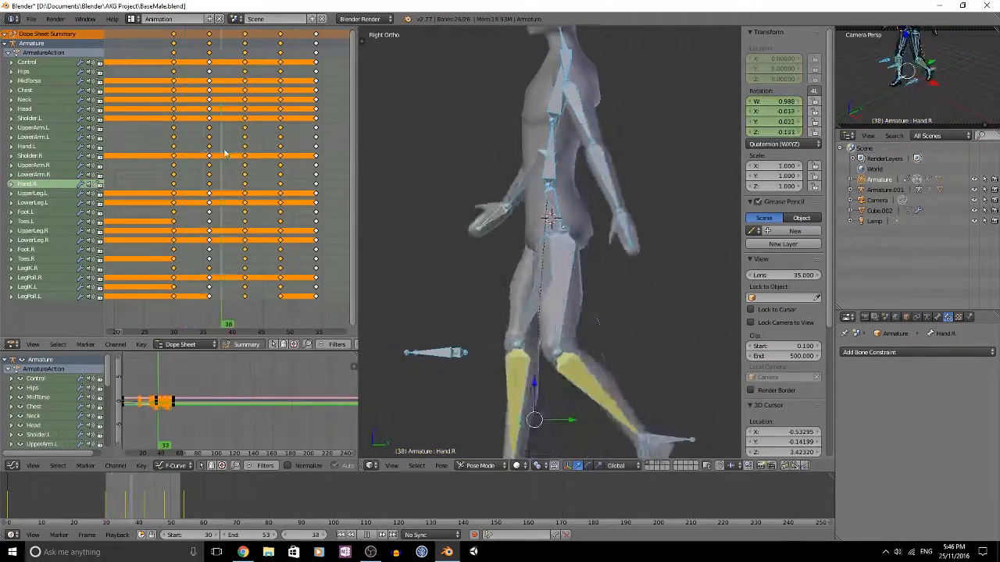
pyautogui.hotkey('alt', 'a')
pyautogui.press('KP_1')
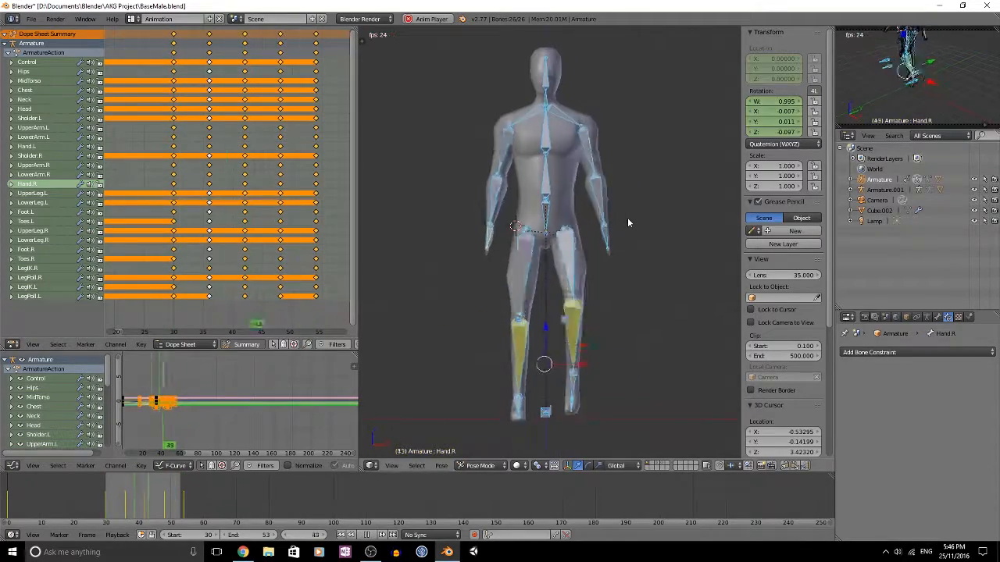
pyautogui.hotkey('alt', 'a')
# At frame 54, adjust the UpperArm.R bone using the front and top views
pyautogui.press('Down')
pyautogui.scroll(4, 542, 212)
pyautogui.scroll(-3, 500, 214)
pyautogui.rightClick(471, 206)
pyautogui.press('KP_7')
pyautogui.click(316, 168)
pyautogui.press('KP_1')
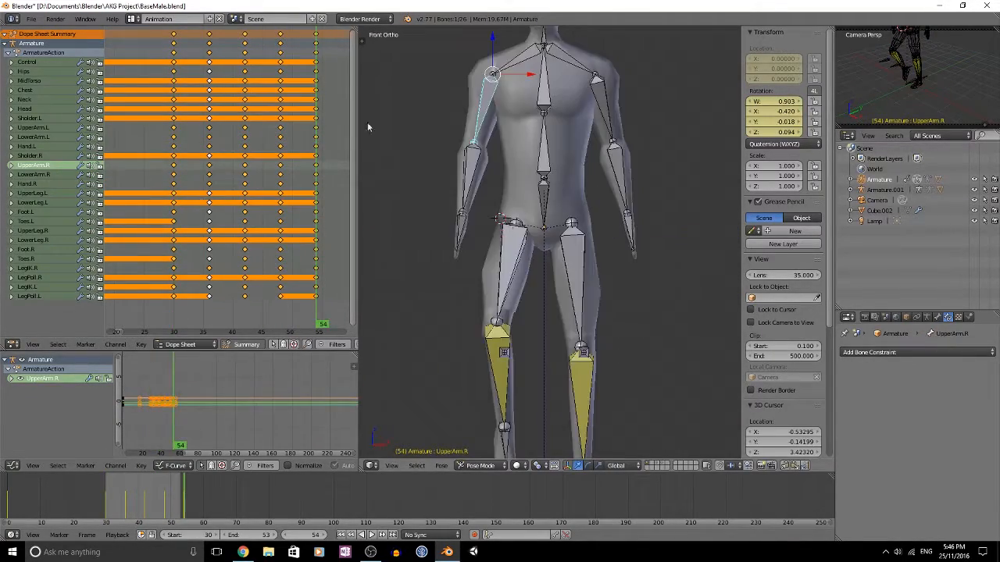
# Play the cycle from above and compare the UpperArm.R pose at frames 30 and 36
pyautogui.click(210, 100)
pyautogui.hotkey('alt', 'a')
pyautogui.press('KP_7')
pyautogui.press('space')
pyautogui.press('Escape')
pyautogui.hotkey('alt', 'a')
pyautogui.rightClick(173, 90)
pyautogui.click(174, 90)
pyautogui.press('KP_1')
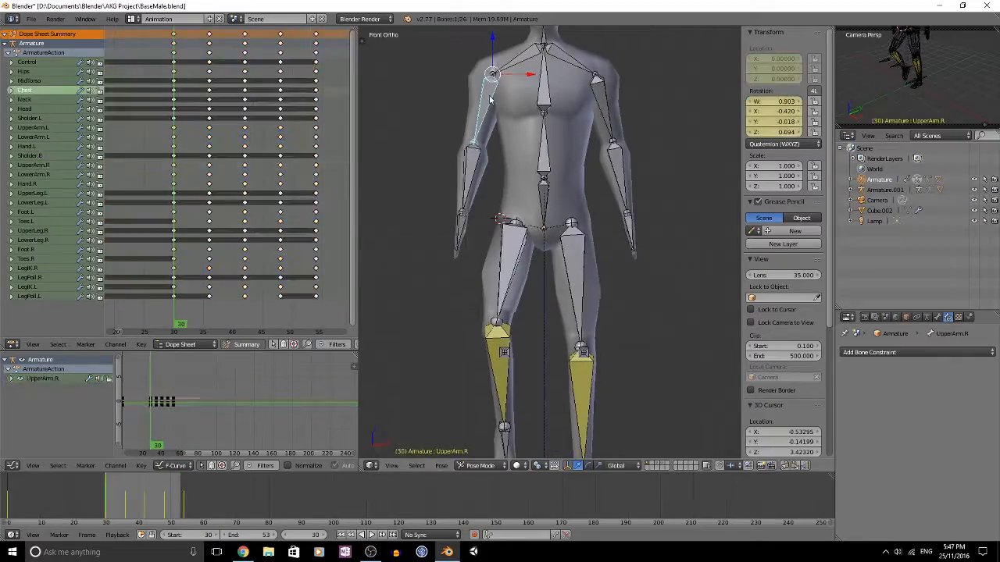
pyautogui.moveTo(186, 105); pyautogui.dragTo(209, 141)
# Play the full-body walk cycle from the front and right side views
pyautogui.hotkey('alt', 'a')
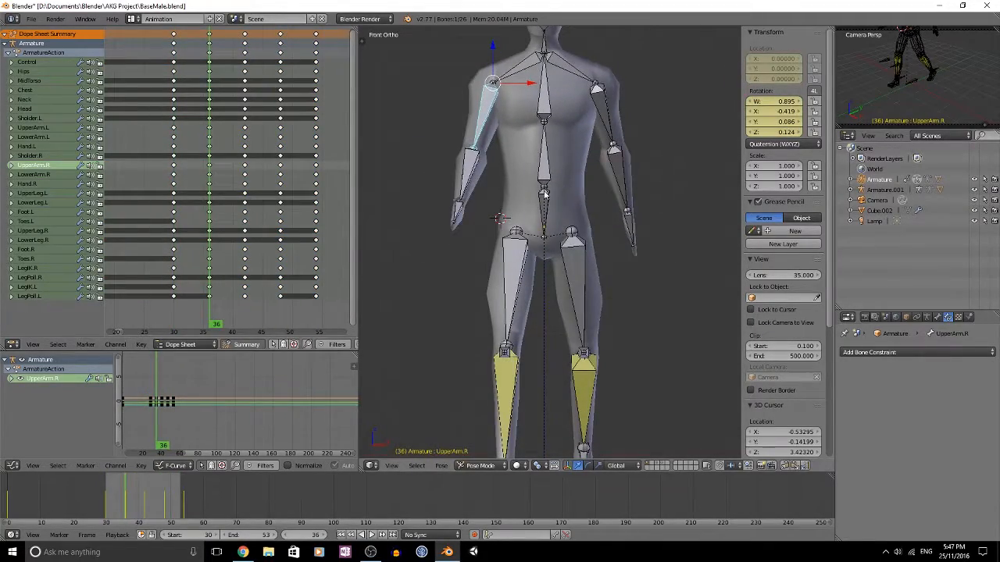
pyautogui.scroll(-1, 480, 187)
pyautogui.keyDown('shift'); pyautogui.moveTo(480, 187); pyautogui.dragTo(477, 210, button='middle'); pyautogui.keyUp('shift')
pyautogui.click(174, 141)
pyautogui.press('KP_3')
pyautogui.hotkey('alt', 'a')
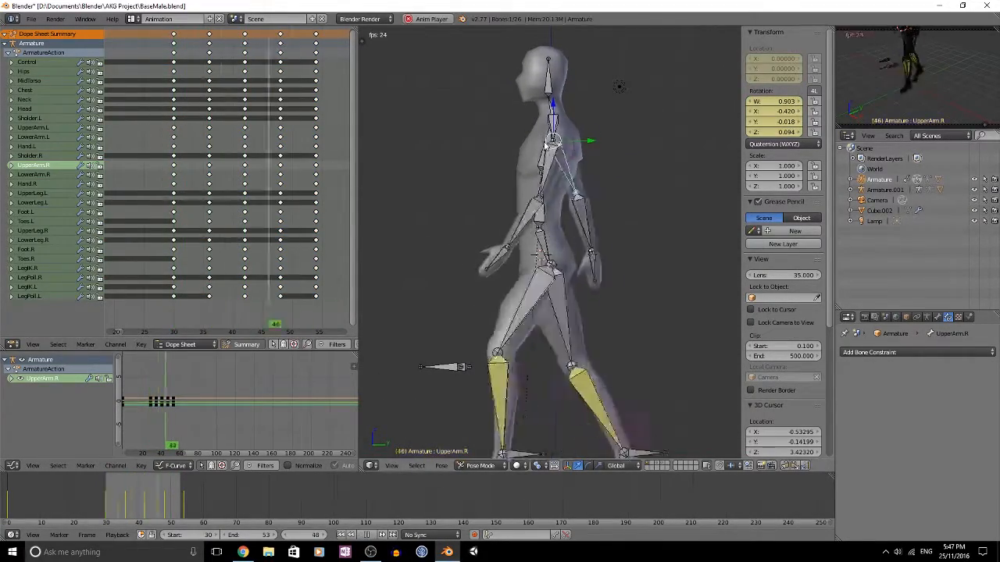
pyautogui.scroll(-3, 617, 176)
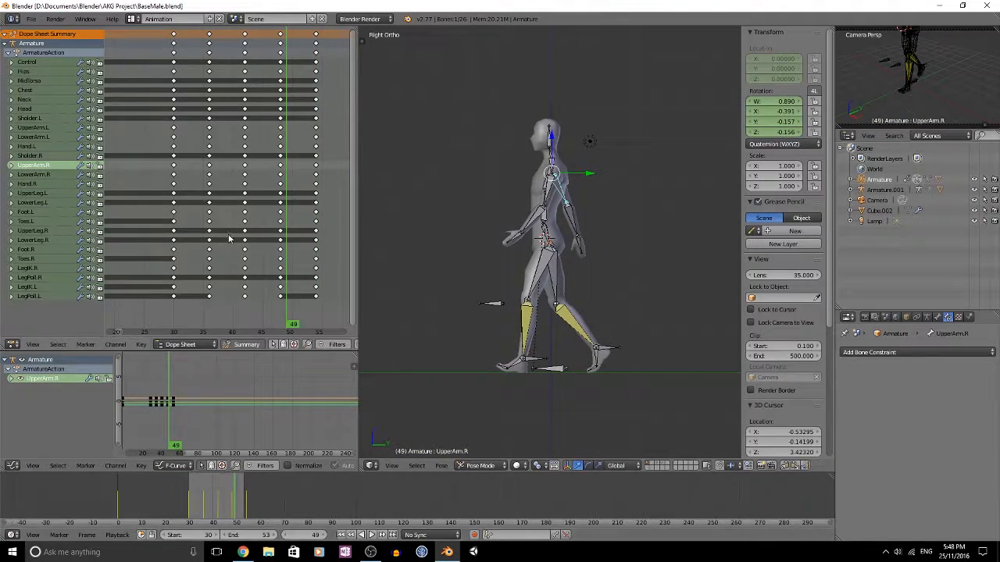
# Go to frame 70 and pose the left foot for push-off by bending the Toes.L bone
pyautogui.moveTo(282, 269); pyautogui.dragTo(116, 270, button='middle')
pyautogui.click(245, 265)
pyautogui.keyDown('shift'); pyautogui.moveTo(583, 284); pyautogui.dragTo(577, 242, button='middle'); pyautogui.keyUp('shift')
pyautogui.scroll(4, 577, 242)
pyautogui.keyDown('shift'); pyautogui.moveTo(578, 312); pyautogui.dragTo(579, 280, button='middle'); pyautogui.keyUp('shift')
pyautogui.rightClick(584, 373)
pyautogui.press('g')
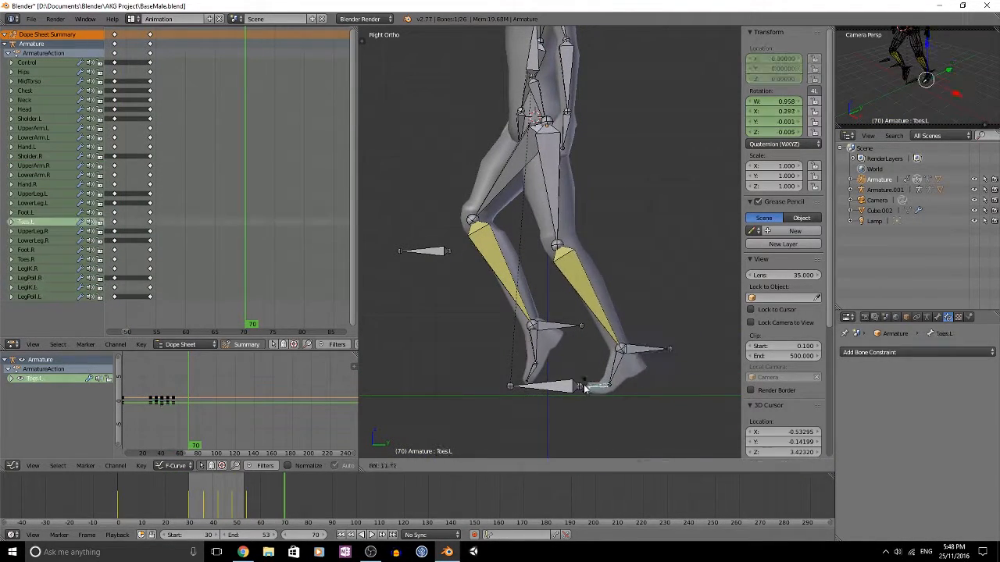
pyautogui.click(586, 389)
# Lean the torso forward and adjust the head for the running pose at frame 70
pyautogui.scroll(-3, 579, 344)
pyautogui.keyDown('shift'); pyautogui.moveTo(568, 235); pyautogui.dragTo(570, 291, button='middle'); pyautogui.keyUp('shift')
pyautogui.rightClick(545, 192)
pyautogui.click(592, 102)
pyautogui.rightClick(513, 45)
pyautogui.keyDown('shift'); pyautogui.moveTo(563, 332); pyautogui.dragTo(607, 237, button='middle'); pyautogui.keyUp('shift')
# Move the foot IK control to refine the running leg pose
pyautogui.rightClick(575, 345)
pyautogui.press('g')
pyautogui.click(570, 311)
pyautogui.click(591, 377)
# Pose the left arm with a bent elbow by rotating UpperArm.L and its forearm, checking several views
pyautogui.rightClick(517, 167)
pyautogui.press('KP_3')
pyautogui.rightClick(577, 204)
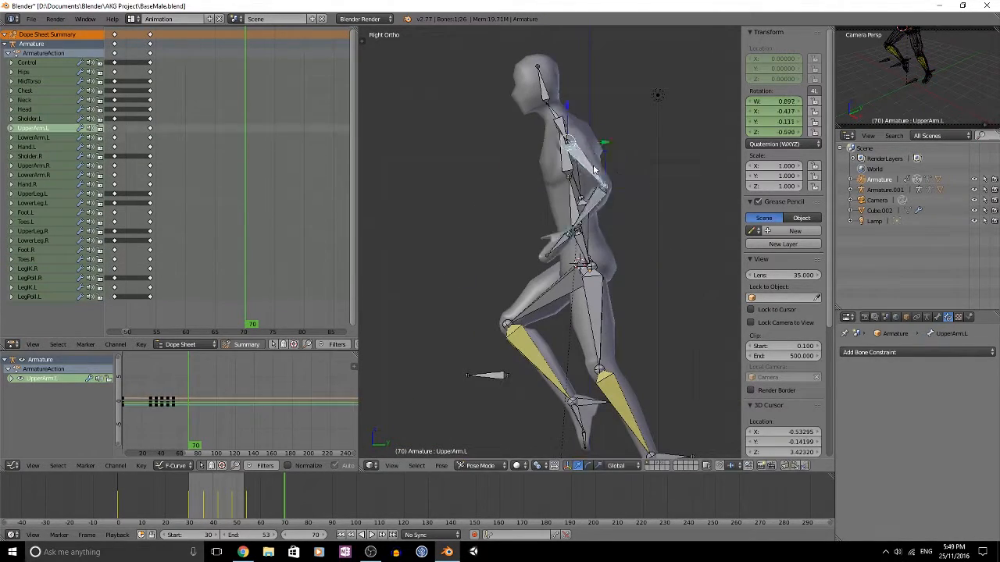
pyautogui.press('KP_1')
pyautogui.rightClick(606, 209)
pyautogui.rightClick(599, 195)
pyautogui.rightClick(492, 173)
pyautogui.press('KP_7')
pyautogui.press('KP_3')
# Swing the UpperArm.R bone backward and adjust the right forearm and hand
pyautogui.rightClick(592, 183)
pyautogui.rightClick(577, 146)
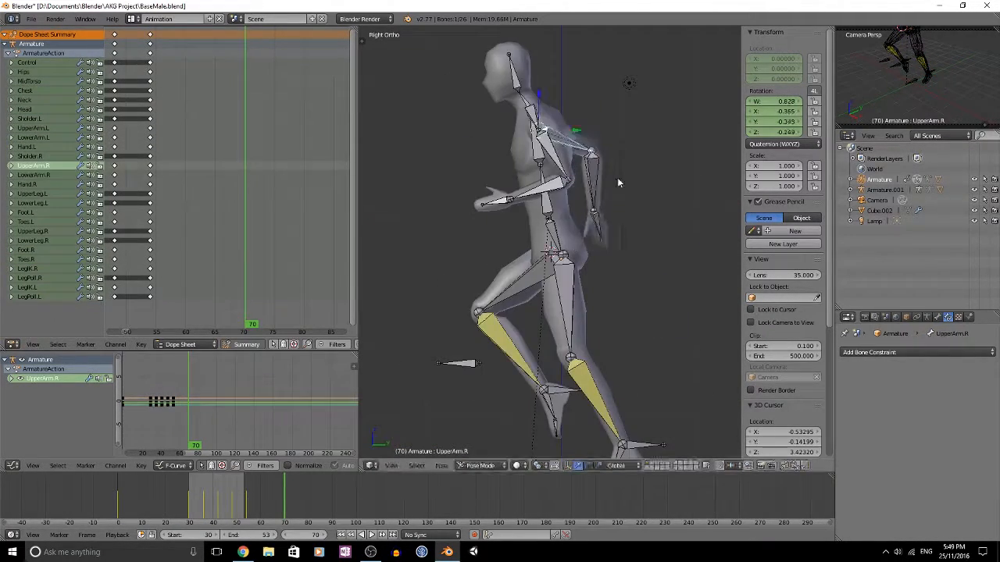
pyautogui.rightClick(592, 225)
pyautogui.press('KP_1')
pyautogui.press('KP_3')
pyautogui.scroll(-1, 520, 238)
pyautogui.keyDown('shift'); pyautogui.moveTo(571, 352); pyautogui.dragTo(574, 310, button='middle'); pyautogui.keyUp('shift')
# Keyframe all bones of the running pose at frame 70
pyautogui.press('a')
pyautogui.press('a')
pyautogui.press('i')
pyautogui.click(575, 310)
# At frame 74, move the LegIK.R control for the next running pose and rotate the right foot
pyautogui.moveTo(259, 233); pyautogui.dragTo(142, 220, button='middle')
pyautogui.press('Left')
pyautogui.press('Left')
pyautogui.rightClick(625, 369)
pyautogui.rightClick(551, 196)
pyautogui.click(140, 234)
pyautogui.scroll(-12, 187, 226)
pyautogui.click(161, 225)
pyautogui.scroll(8, 142, 220)
pyautogui.moveTo(136, 220); pyautogui.dragTo(178, 222)
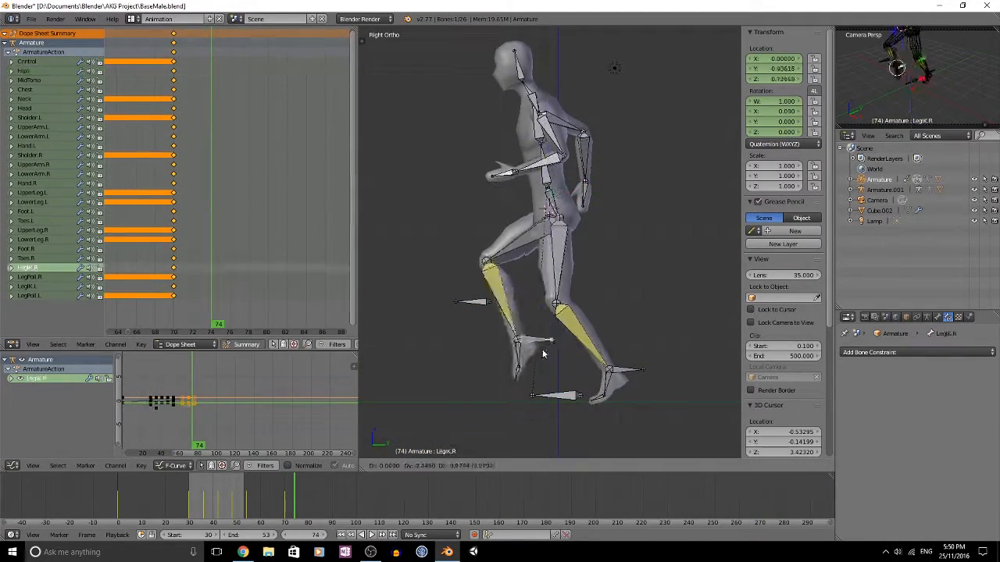
pyautogui.rightClick(476, 384)
pyautogui.press('r')
# Move LegIK.R forward toward the ground and swing LegIK.L back so the left leg trails at frame 74
pyautogui.scroll(2, 484, 382)
pyautogui.keyDown('shift'); pyautogui.moveTo(499, 437); pyautogui.dragTo(482, 322, button='middle'); pyautogui.keyUp('shift')
pyautogui.rightClick(494, 326)
pyautogui.press('g')
pyautogui.scroll(-2, 547, 313)
pyautogui.rightClick(613, 292)
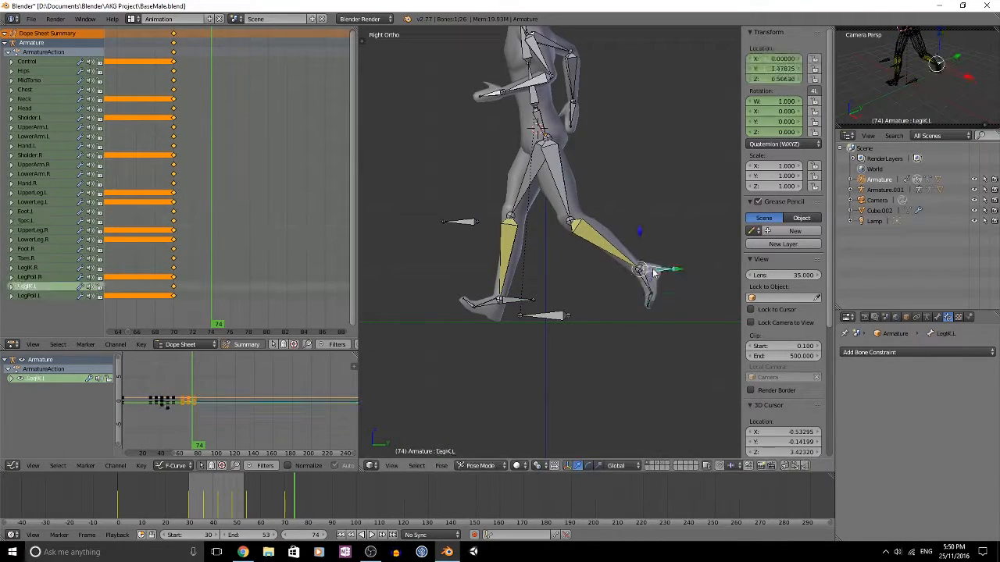
pyautogui.press('g')
pyautogui.click(654, 275)
# Rotate the shoulder bones for the new stride from the top view and keyframe all bones at frame 74
pyautogui.keyDown('shift'); pyautogui.moveTo(597, 195); pyautogui.dragTo(611, 288, button='middle'); pyautogui.keyUp('shift')
pyautogui.rightClick(556, 152)
pyautogui.rightClick(591, 163)
pyautogui.press('KP_7')
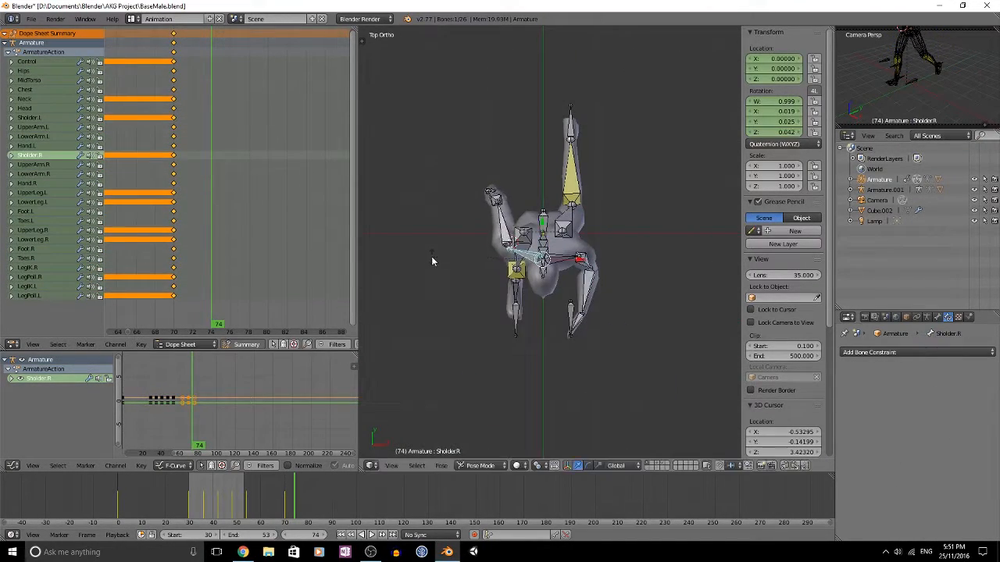
pyautogui.click(432, 260)
pyautogui.press('KP_3')
pyautogui.rightClick(539, 102)
pyautogui.scroll(-3, 629, 155)
pyautogui.press('a')
pyautogui.press('a')
pyautogui.press('i')
# Compare with the frame 70 pose, adjust the UpperArm.R bone at frame 74, and keyframe all bones again
pyautogui.click(175, 149)
pyautogui.scroll(2, 598, 144)
pyautogui.rightClick(580, 141)
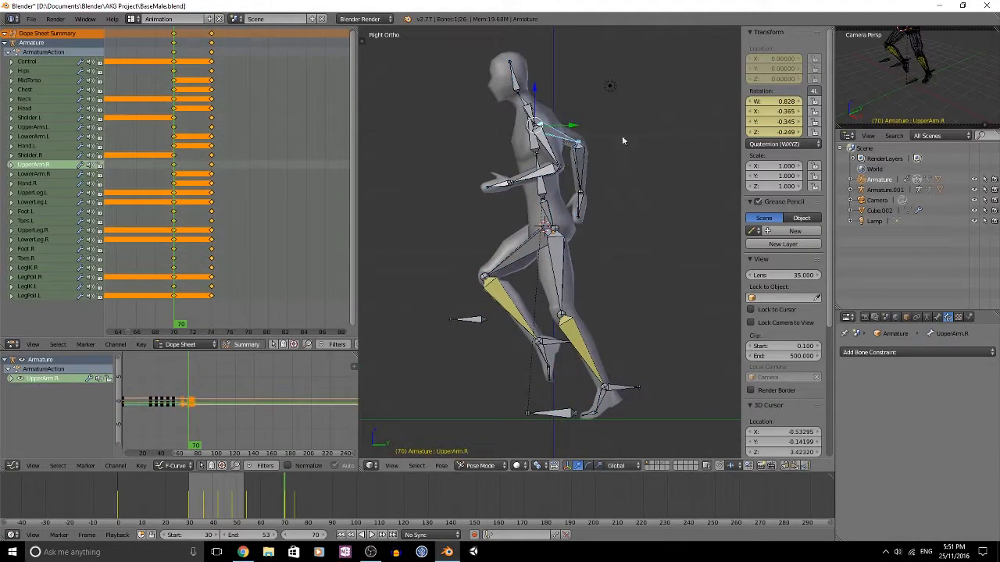
pyautogui.rightClick(566, 154)
pyautogui.press('a')
pyautogui.press('a')
pyautogui.press('i')
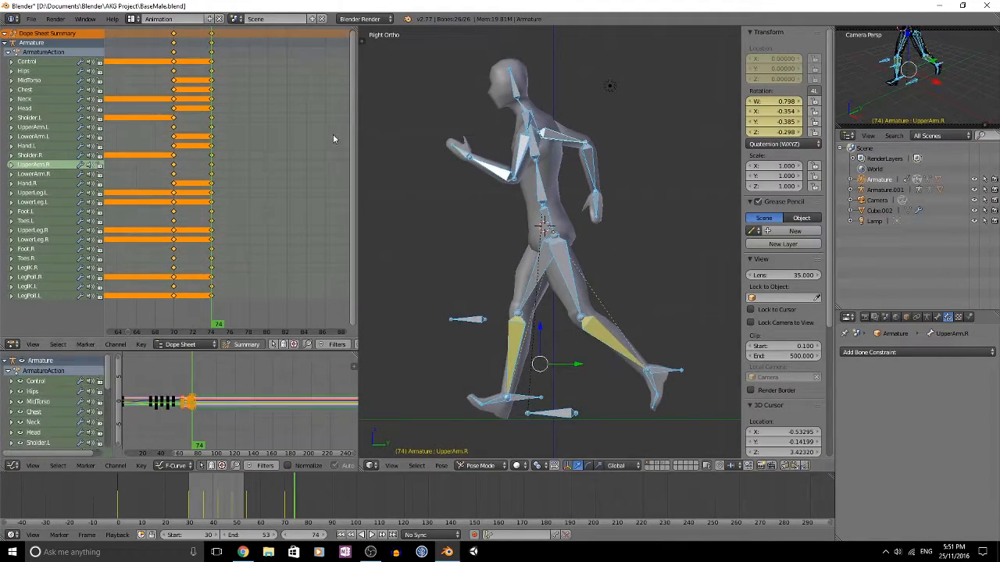
# Copy the frame 70 pose and paste it mirrored at frame 78
pyautogui.hotkey('ctrl', 'shift', 'v')
pyautogui.press('a')
pyautogui.moveTo(212, 148); pyautogui.dragTo(174, 47)
pyautogui.rightClick(173, 34)
pyautogui.click(246, 41)
pyautogui.hotkey('ctrl', 'shift', 'v')
# Refine the right arm of the mirrored pose from the front view and keyframe all bones at frame 78
pyautogui.press('KP_1')
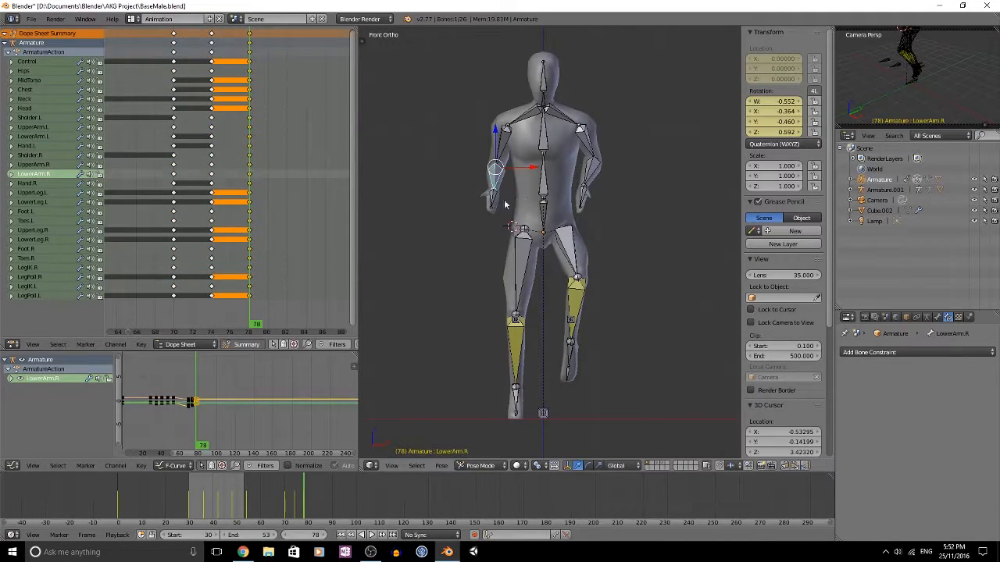
pyautogui.rightClick(504, 155)
pyautogui.press('KP_3')
pyautogui.press('a')
pyautogui.press('a')
pyautogui.press('i')
pyautogui.click(532, 236)
# Copy the frame 74 pose and paste it mirrored at frame 82
pyautogui.rightClick(547, 142)
pyautogui.scroll(1, 527, 173)
pyautogui.keyDown('shift'); pyautogui.rightClick(533, 151); pyautogui.keyUp('shift')
pyautogui.scroll(-2, 453, 227)
pyautogui.moveTo(234, 156); pyautogui.dragTo(250, 99)
pyautogui.rightClick(212, 34)
pyautogui.hotkey('ctrl', 'shift', 'v')
# Fine-tune the foot IK controls and the feet of the mirrored stride at frame 82
pyautogui.scroll(1, 580, 194)
pyautogui.rightClick(538, 254)
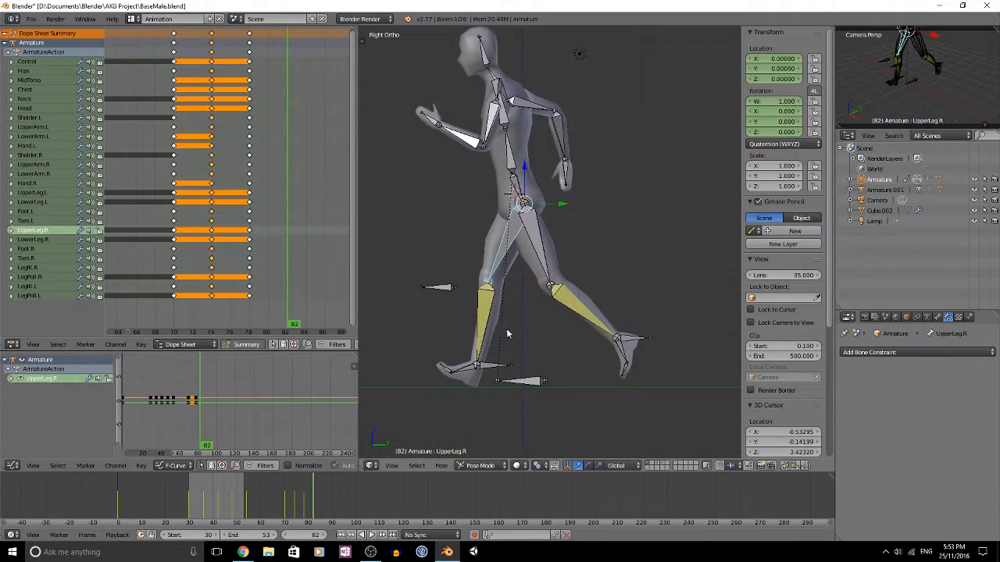
pyautogui.rightClick(506, 366)
pyautogui.press('g')
pyautogui.rightClick(632, 339)
pyautogui.rightClick(467, 370)
pyautogui.rightClick(468, 370)
pyautogui.rightClick(621, 372)
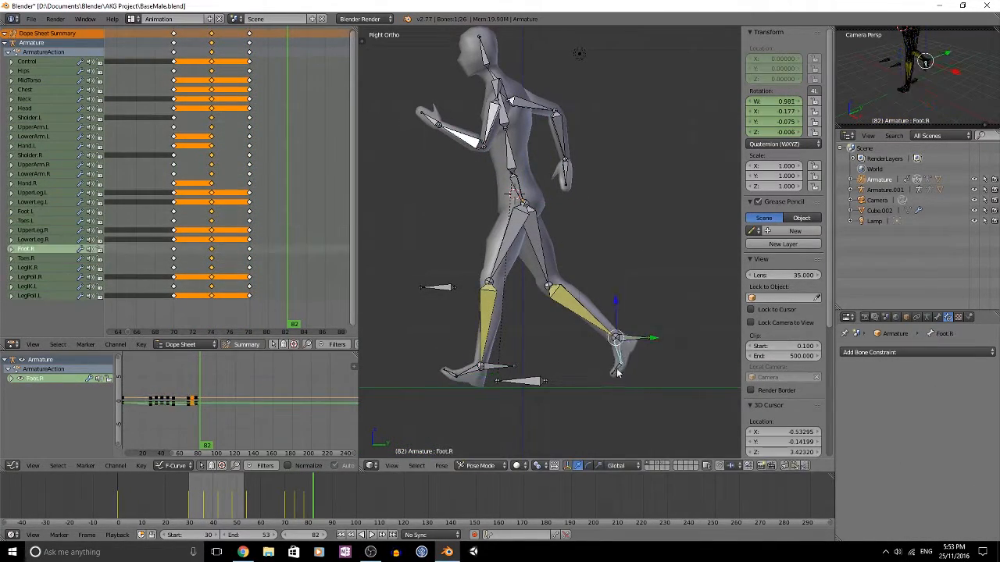
# Move the hips slightly and keyframe all bones at frame 82
pyautogui.rightClick(536, 219)
pyautogui.press('g')
pyautogui.press('a')
pyautogui.press('a')
pyautogui.press('i')
pyautogui.click(562, 212)
# Swing UpperArm.R forward and UpperArm.L backward at frame 82, checking side and top views, and keyframe them
pyautogui.rightClick(539, 121)
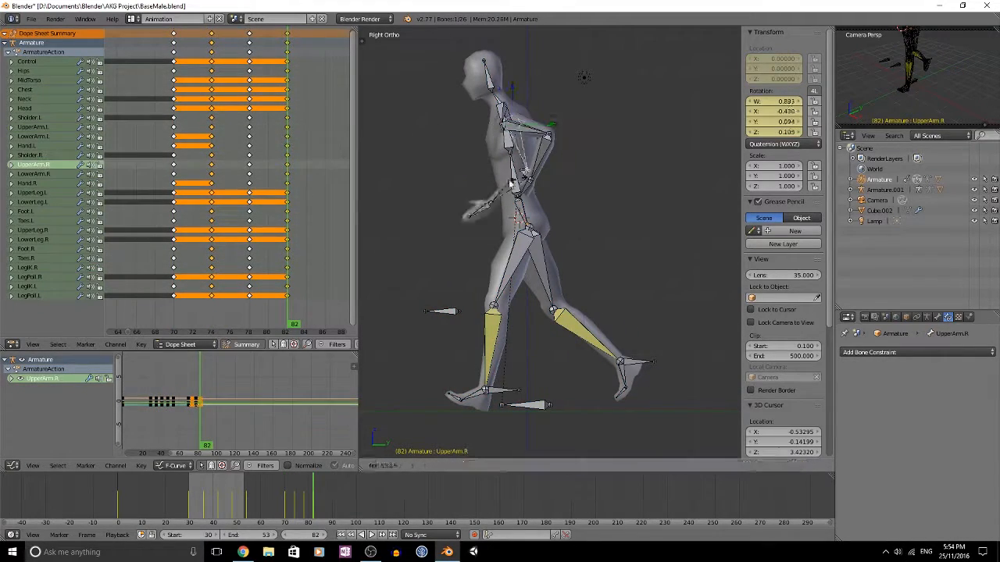
pyautogui.press('KP_7')
pyautogui.rightClick(522, 291)
pyautogui.rightClick(495, 217)
pyautogui.press('KP_3')
pyautogui.click(629, 185)
pyautogui.press('KP_7')
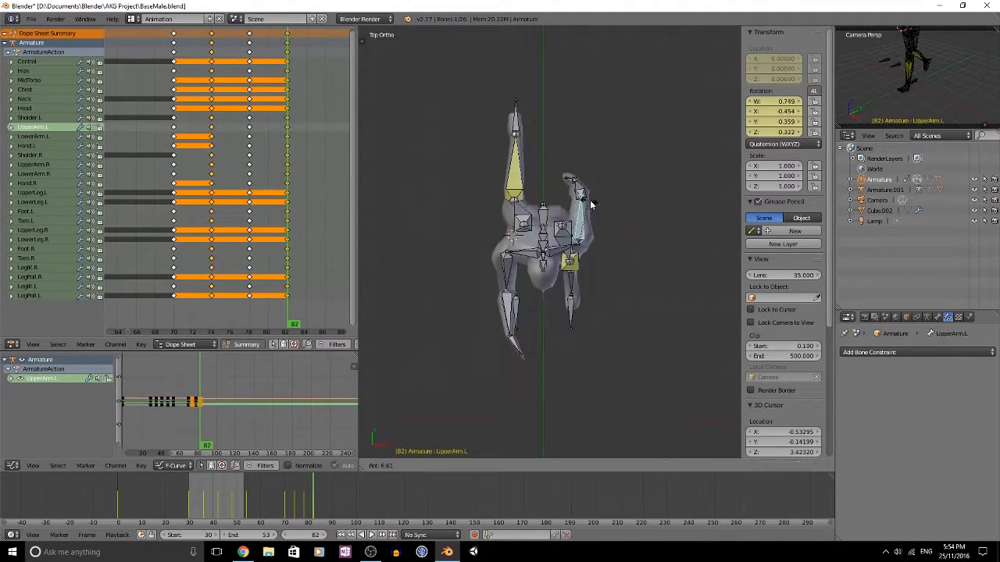
pyautogui.press('i')
pyautogui.click(591, 185)
# Compare the arms with frame 74, adjust LowerArm.R from the top view, and keyframe all bones at frame 82
pyautogui.click(212, 131)
pyautogui.click(288, 131)
pyautogui.press('KP_7')
pyautogui.rightClick(508, 328)
pyautogui.click(538, 333)
pyautogui.press('KP_3')
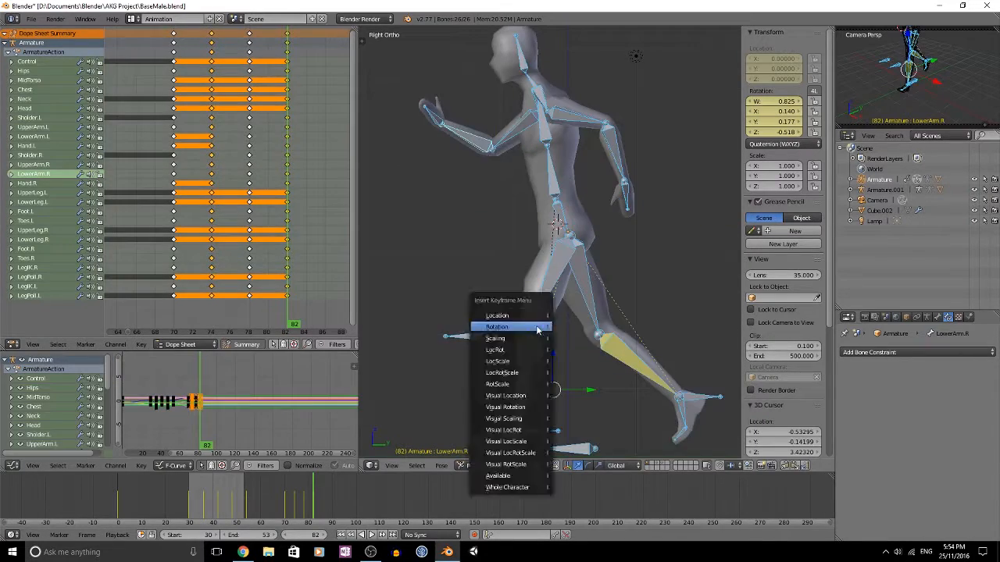
# Rotate the right upper arm and forearm at frame 82 to match the arm swing at frame 74, and keyframe them
pyautogui.rightClick(507, 145)
pyautogui.press('r')
pyautogui.click(521, 140)
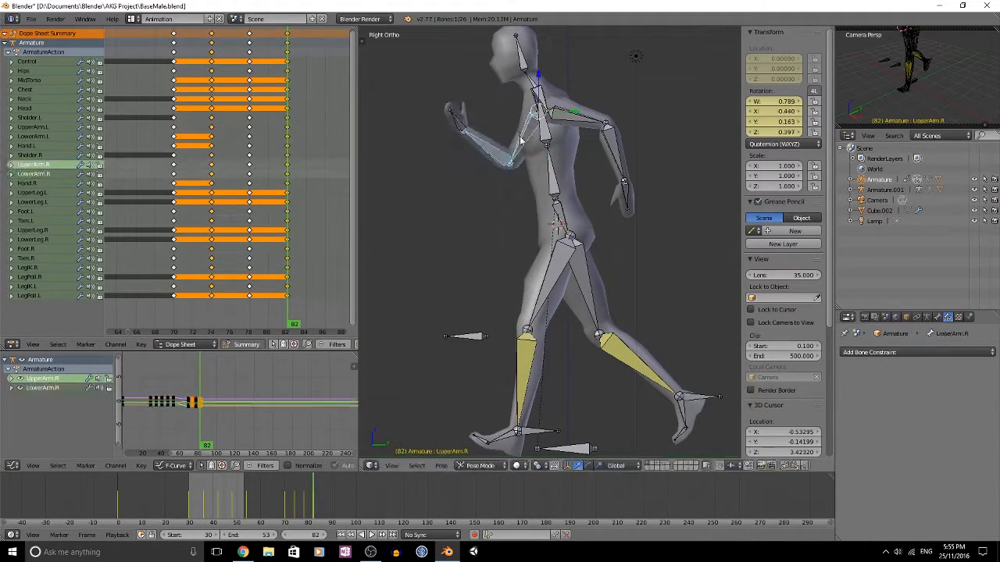
pyautogui.press('KP_1')
pyautogui.click(211, 125)
pyautogui.press('KP_3')
pyautogui.click(288, 140)
pyautogui.click(471, 72)
# Paste a copy of the frame 70 pose at frame 86 to close the loop, with playback limited to frames 70–85
pyautogui.scroll(-2, 499, 156)
pyautogui.click(141, 133)
pyautogui.rightClick(140, 34)
pyautogui.click(236, 114)
pyautogui.click(261, 117)
pyautogui.hotkey('ctrl', 'v')
pyautogui.scroll(1, 193, 203)
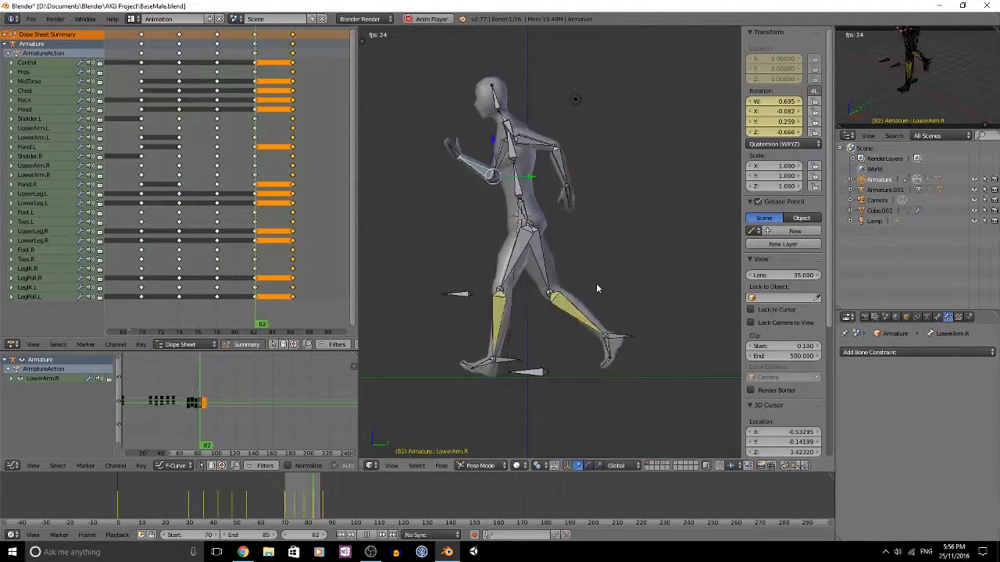
# Rotate both lower arms at frame 78, keyframe them, and play back the run cycle
pyautogui.press('KP_1')
pyautogui.press('Escape')
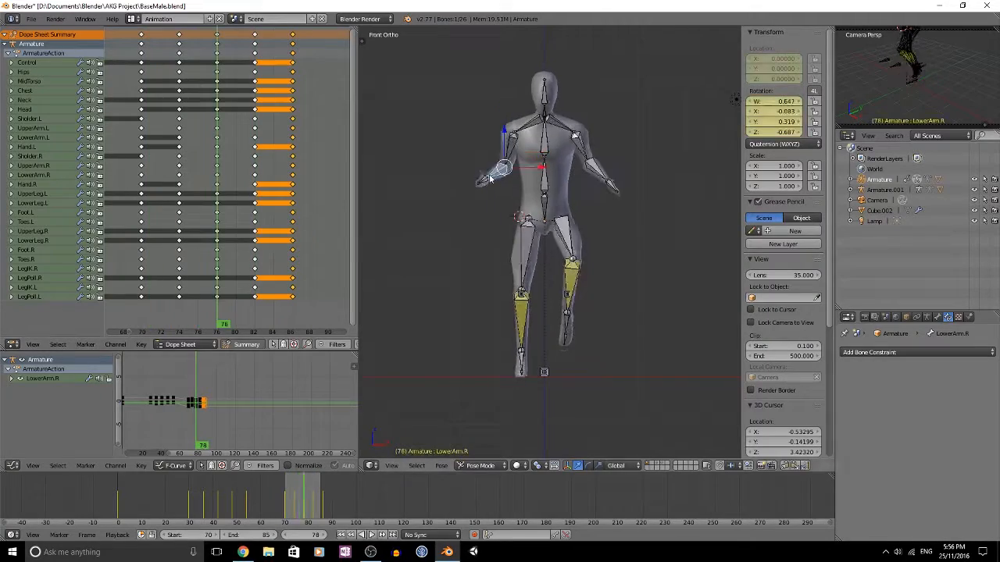
pyautogui.rightClick(485, 181)
pyautogui.press('KP_7')
pyautogui.press('KP_1')
pyautogui.press('KP_3')
pyautogui.hotkey('alt', 'a')
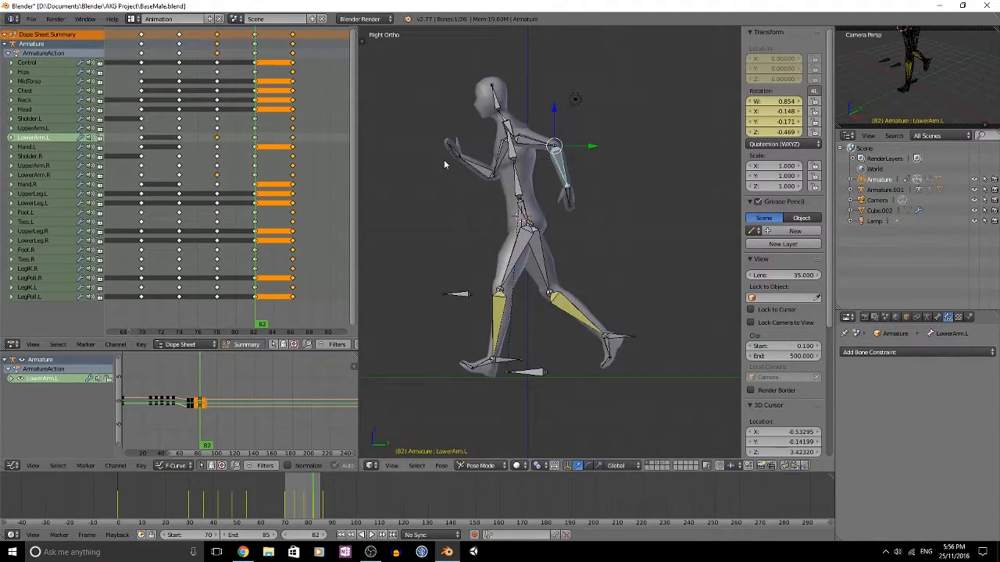
pyautogui.press('Escape')
# Raise the LegIK.L control at frame 78 and keyframe its location
pyautogui.rightClick(537, 316)
pyautogui.press('g')
pyautogui.press('i')
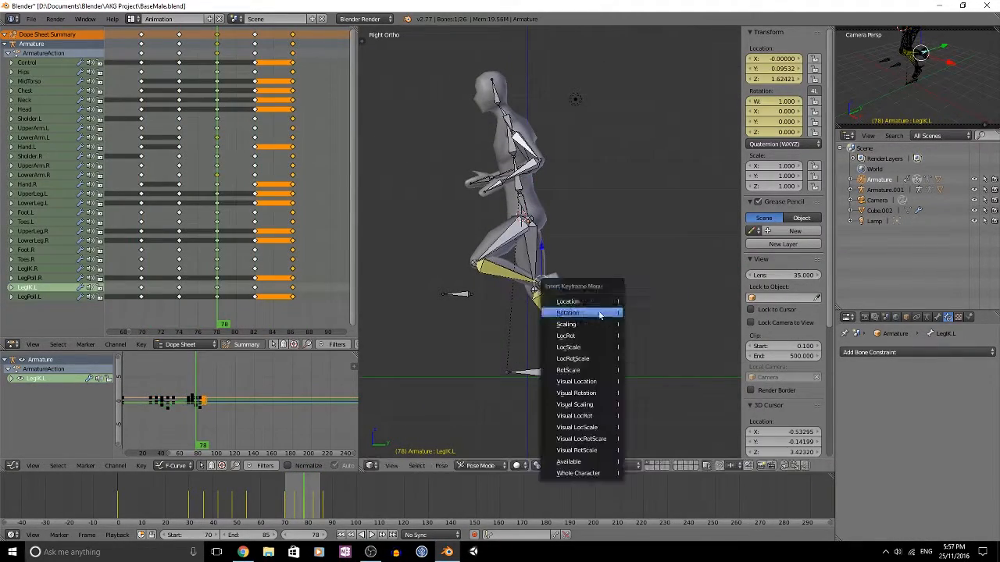
pyautogui.click(604, 306)
# At frame 70, raise the LegIK.R control to match the opposite leg and keyframe its location
pyautogui.press('Down')
pyautogui.press('Down')
pyautogui.rightClick(522, 322)
pyautogui.press('i')
pyautogui.click(553, 304)
# Play back the run cycle from side and front, and examine the legs at frame 70 from an angle
pyautogui.hotkey('alt', 'a')
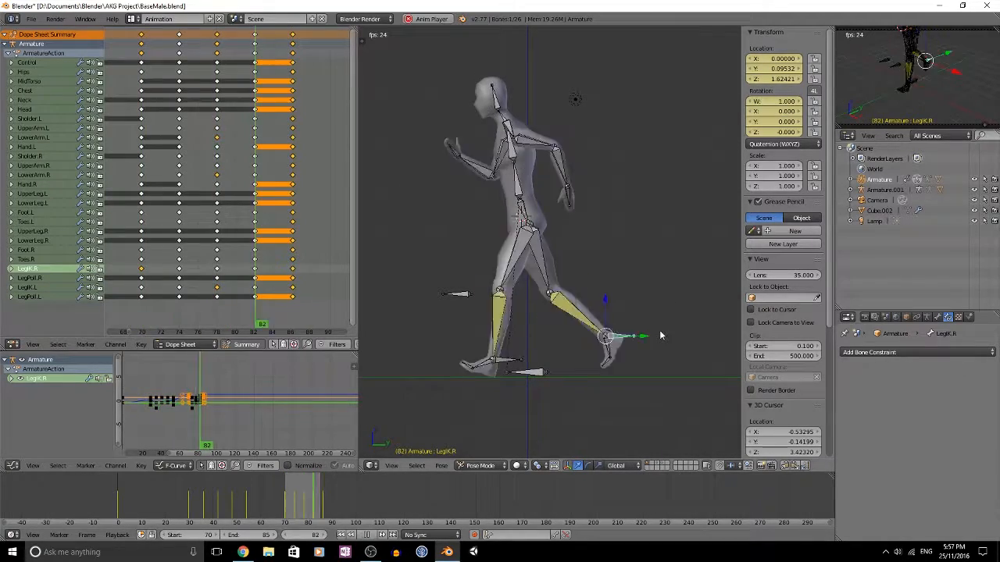
pyautogui.press('KP_1')
pyautogui.hotkey('alt', 'a')
pyautogui.hotkey('alt', 'a')
pyautogui.press('Down')
pyautogui.press('Down')
pyautogui.moveTo(501, 190); pyautogui.dragTo(546, 205, button='middle')
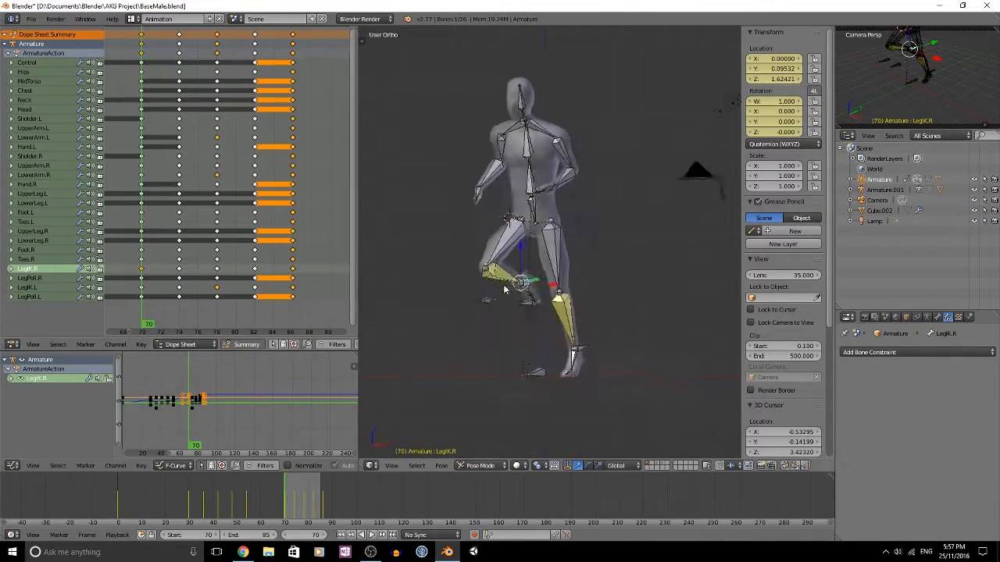
# Shift the raised leg's IK control inward toward the body's centre line at frame 70 and again at frame 78
pyautogui.rightClick(550, 292)
pyautogui.press('KP_1')
pyautogui.moveTo(544, 296); pyautogui.dragTo(563, 297)
pyautogui.moveTo(509, 268); pyautogui.dragTo(503, 301, button='middle')
pyautogui.press('KP_1')
pyautogui.moveTo(292, 254); pyautogui.dragTo(217, 227)
pyautogui.rightClick(553, 295)
pyautogui.moveTo(588, 294); pyautogui.dragTo(560, 289)
# Play back the run cycle repeatedly and examine the leg motion from the front and side
pyautogui.hotkey('alt', 'a')
pyautogui.hotkey('alt', 'a')
pyautogui.press('Down')
pyautogui.press('KP_3')
pyautogui.rightClick(559, 284)
pyautogui.press('KP_1')
pyautogui.keyDown('shift'); pyautogui.rightClick(528, 294); pyautogui.keyUp('shift')
pyautogui.press('KP_3')
pyautogui.keyDown('shift'); pyautogui.moveTo(581, 249); pyautogui.dragTo(589, 264, button='middle'); pyautogui.keyUp('shift')
pyautogui.hotkey('alt', 'a')
pyautogui.scroll(-1, 563, 249)
pyautogui.hotkey('alt', 'a')
pyautogui.scroll(-3, 225, 225)
pyautogui.click(261, 226)
pyautogui.press('x')
pyautogui.hotkey('alt', 'a')
pyautogui.hotkey('alt', 'a')
# At frame 100, clear the rotation and location of all bones to reset the pose
pyautogui.moveTo(269, 258); pyautogui.dragTo(199, 259, button='middle')
pyautogui.click(196, 260)
pyautogui.press('a')
pyautogui.press('a')
pyautogui.hotkey('alt', 'r')
pyautogui.hotkey('alt', 'g')
# Rotate the arm bones on both sides down beside the body to form a relaxed standing pose at frame 100
pyautogui.press('KP_1')
pyautogui.scroll(2, 555, 245)
pyautogui.rightClick(611, 140)
pyautogui.press('r')
pyautogui.click(607, 189)
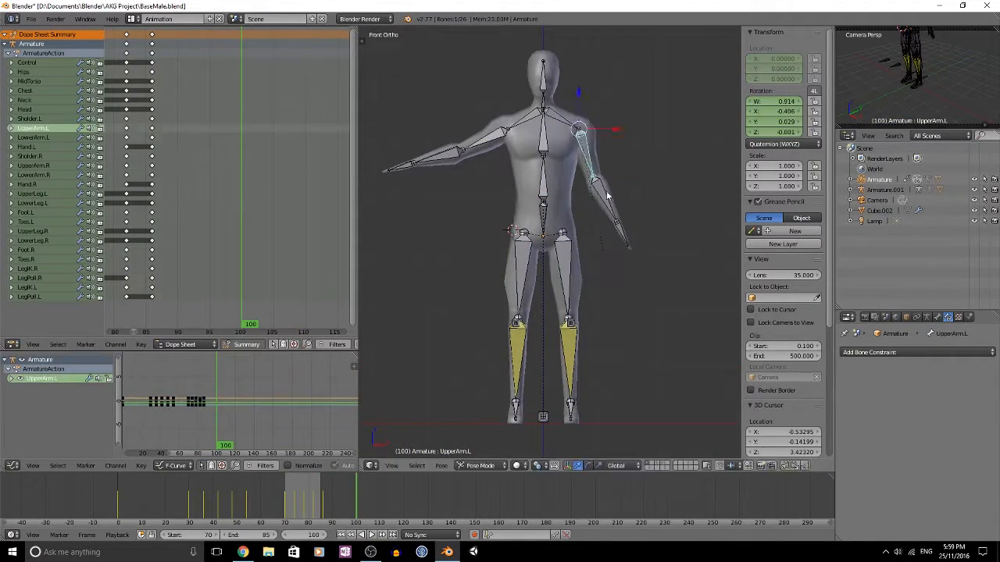
pyautogui.rightClick(484, 139)
pyautogui.press('r')
pyautogui.rightClick(486, 202)
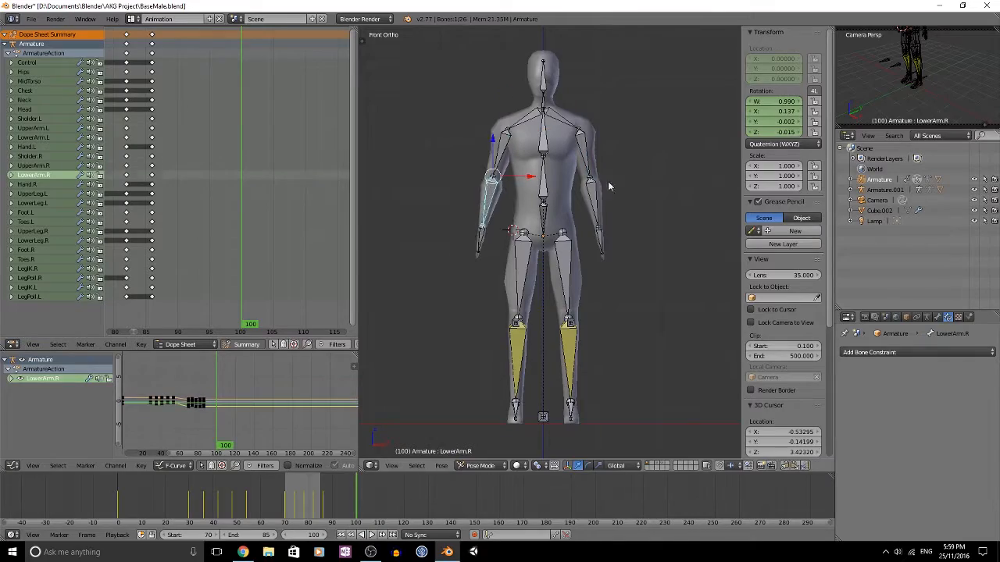
pyautogui.scroll(2, 562, 205)
pyautogui.rightClick(474, 130)
pyautogui.press('r')
pyautogui.click(425, 234)
# Select all bones and keyframe the standing pose at frame 100
pyautogui.press('a')
pyautogui.press('a')
pyautogui.press('i')
pyautogui.click(450, 228)
# Open the bone properties with the left foot selected and play back the run cycle from the side
pyautogui.press('a')
pyautogui.press('KP_3')
pyautogui.scroll(-4, 546, 234)
pyautogui.rightClick(560, 207)
pyautogui.scroll(2, 560, 234)
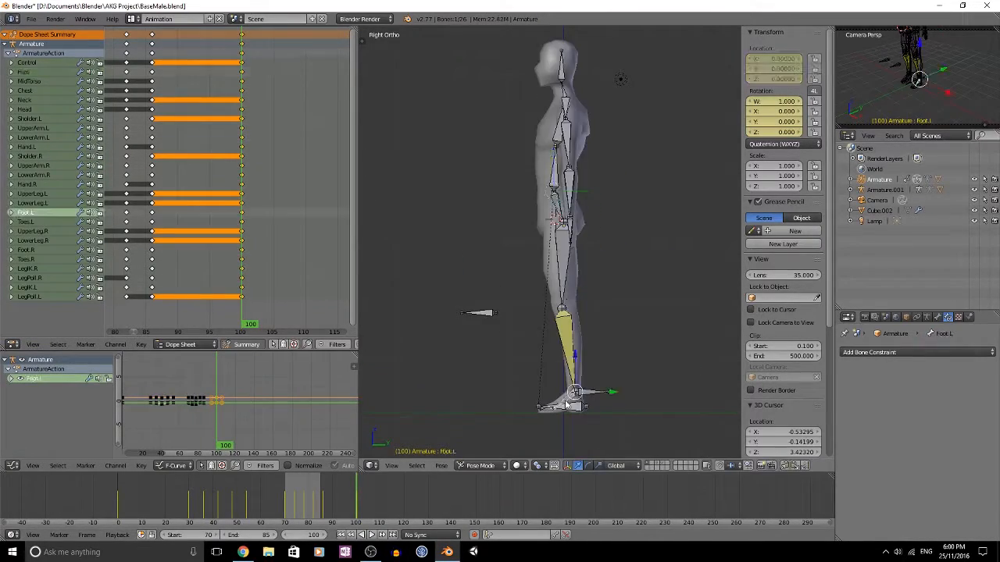
pyautogui.click(937, 317)
pyautogui.press('KP_3')
pyautogui.rightClick(602, 372)
pyautogui.hotkey('alt', 'a')
pyautogui.hotkey('alt', 'a')
pyautogui.hotkey('shift', 'Left')
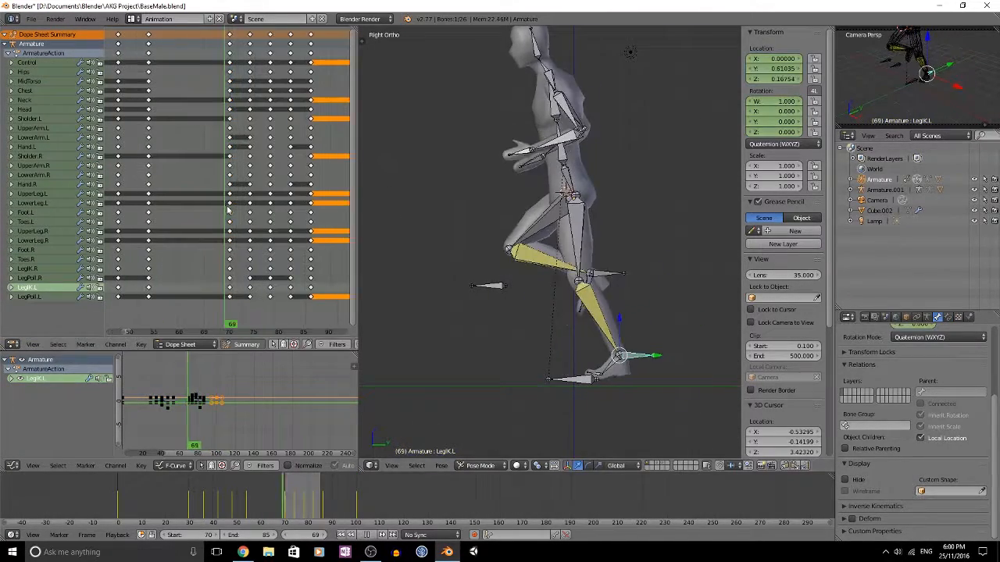
# Rotate the foot bones at the run cycle's end pose and at frame 78 to angle the feet
pyautogui.scroll(3, 625, 391)
pyautogui.rightClick(598, 336)
pyautogui.press('r')
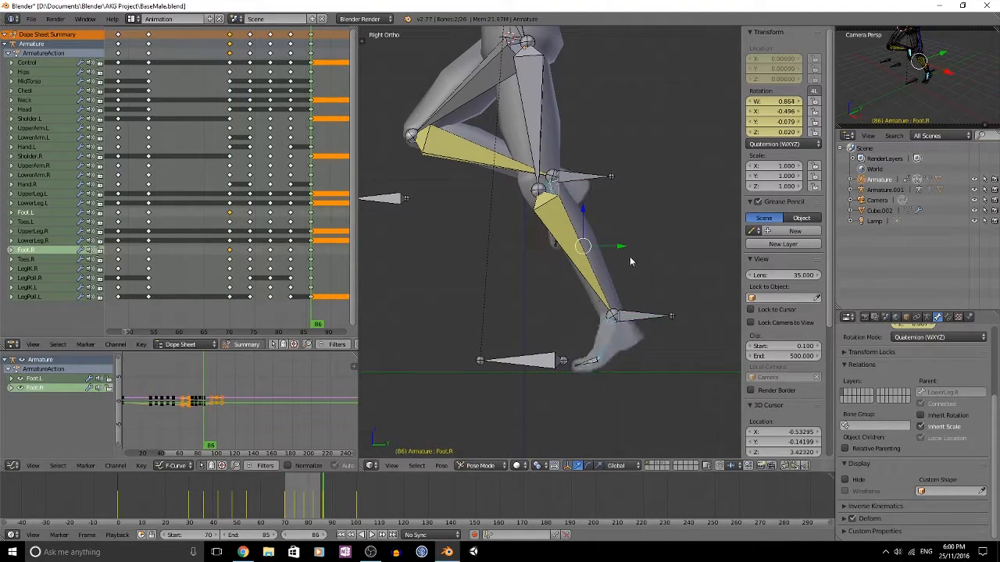
pyautogui.click(271, 172)
pyautogui.press('r')
pyautogui.click(614, 255)
# Rotate the trailing foot at frame 74 of the run cycle and advance to frame 82
pyautogui.moveTo(270, 172); pyautogui.dragTo(250, 171)
pyautogui.rightClick(694, 320)
pyautogui.press('r')
pyautogui.click(290, 203)
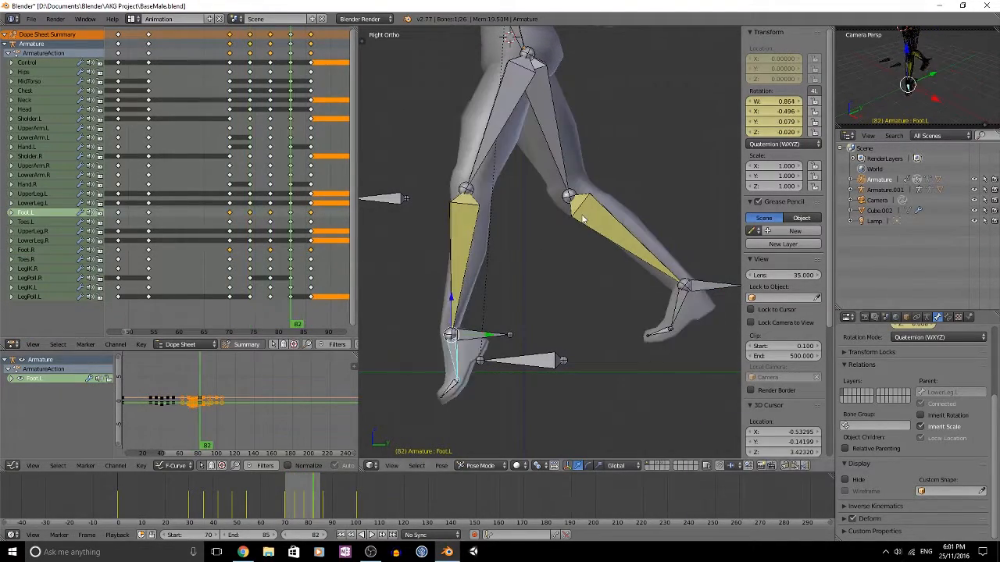
# Return to frame 30 of the walk cycle and keyframe the Foot.R bone
pyautogui.scroll(-4, 476, 195)
pyautogui.moveTo(156, 175); pyautogui.dragTo(282, 174, button='middle')
pyautogui.click(153, 180)
pyautogui.scroll(3, 476, 237)
pyautogui.press('KP_1')
pyautogui.press('KP_3')
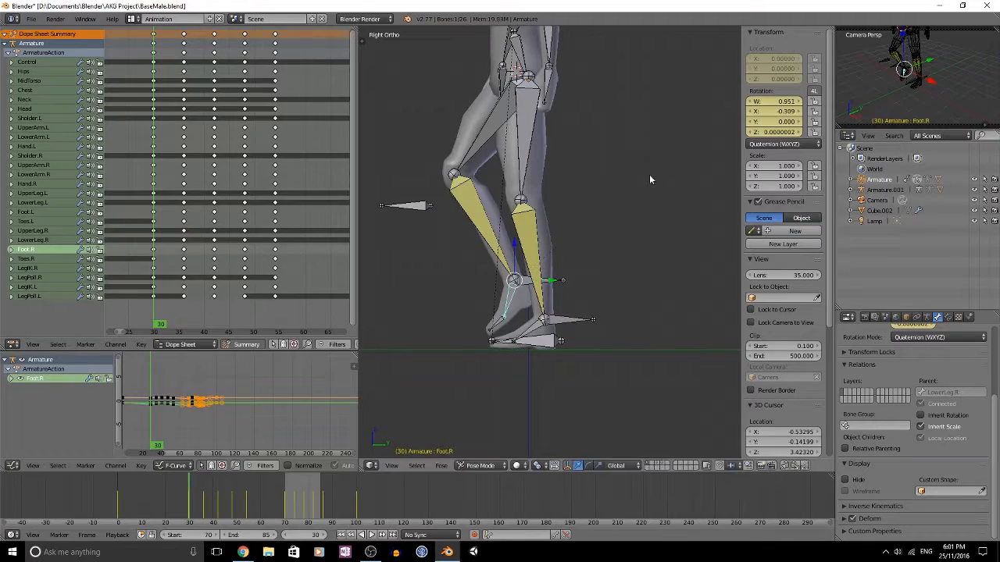
pyautogui.press('i')
# Clear the planted foot's rotation at frame 42 and check the feet at frames 30 and 36
pyautogui.click(214, 218)
pyautogui.rightClick(531, 328)
pyautogui.hotkey('alt', 'r')
pyautogui.click(153, 219)
pyautogui.click(183, 219)
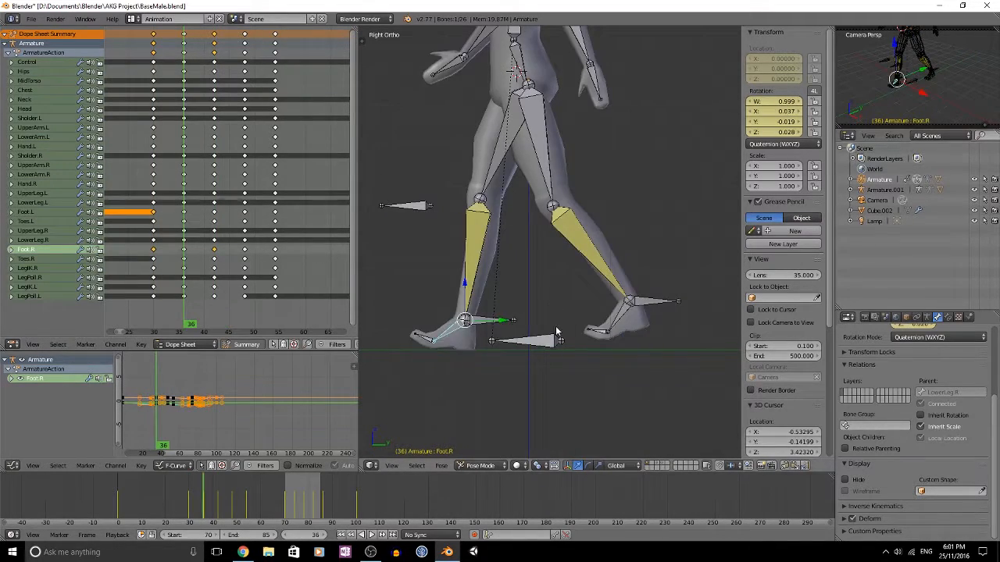
# Rotate the trailing foot at frames 36 and 48 of the walk cycle and keyframe it
pyautogui.rightClick(625, 321)
pyautogui.press('r')
pyautogui.click(554, 348)
pyautogui.click(244, 218)
pyautogui.press('r')
pyautogui.click(565, 298)
pyautogui.press('i')
pyautogui.click(566, 298)
# Keyframe the trailing leg's control at frame 45, and raise and keyframe the trailing leg's control at frame 33
pyautogui.moveTo(157, 218); pyautogui.dragTo(229, 222)
pyautogui.rightClick(624, 310)
pyautogui.press('i')
pyautogui.click(595, 258)
pyautogui.click(168, 242)
pyautogui.rightClick(619, 308)
pyautogui.moveTo(588, 288); pyautogui.dragTo(586, 277)
pyautogui.press('i')
pyautogui.click(587, 275)
# At frame 106, lower the Hips bone so that both knees bend into a crouch
pyautogui.moveTo(230, 258)
pyautogui.mouseDown()
pyautogui.moveTo(268, 261)
pyautogui.moveTo(238, 260)
pyautogui.mouseUp()
pyautogui.scroll(-6, 273, 260)
pyautogui.scroll(2, 219, 259)
pyautogui.scroll(-2, 546, 195)
pyautogui.keyDown('shift'); pyautogui.moveTo(545, 148); pyautogui.dragTo(552, 252, button='middle'); pyautogui.keyUp('shift')
pyautogui.press('KP_1')
pyautogui.rightClick(540, 197)
pyautogui.click(248, 195)
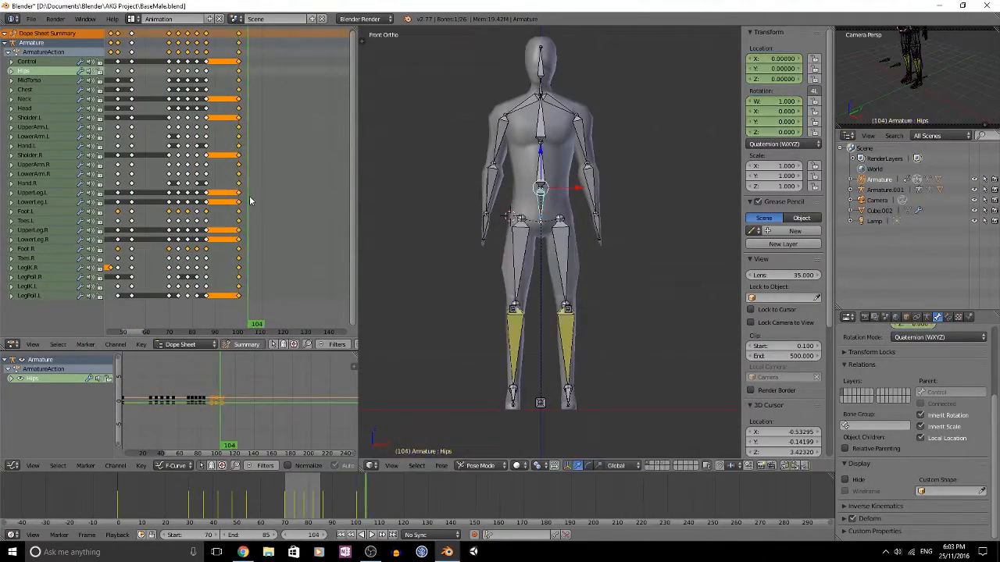
pyautogui.press('KP_3')
pyautogui.click(262, 195)
pyautogui.scroll(12, 217, 195)
pyautogui.moveTo(294, 195); pyautogui.dragTo(166, 194, button='middle')
pyautogui.click(167, 188)
pyautogui.click(222, 144)
pyautogui.click(250, 149)
pyautogui.press('KP_1')
pyautogui.press('g')
pyautogui.click(520, 313)
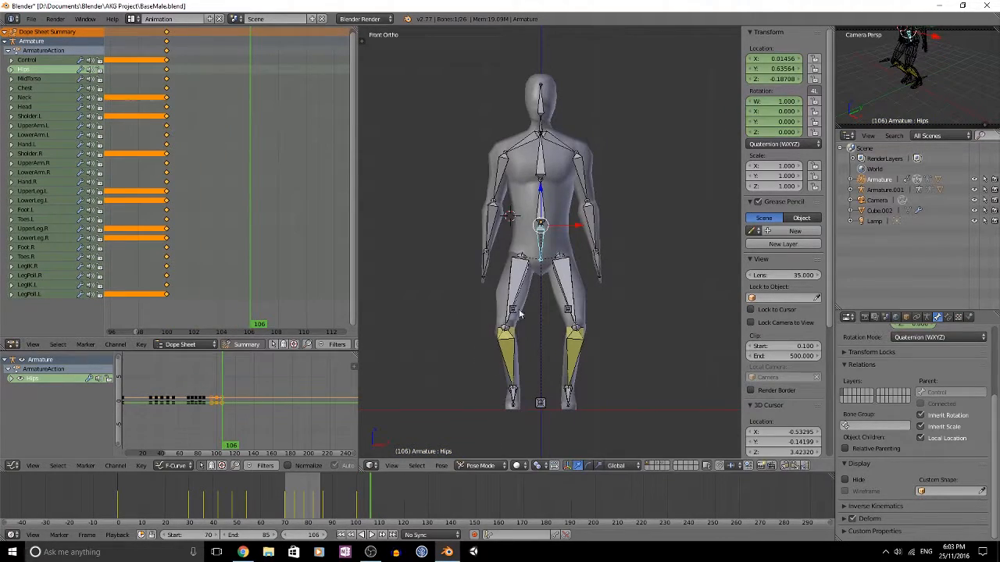
# Move the left leg's IK control backward and the right leg's forward into a staggered stance at frame 106
pyautogui.scroll(1, 634, 336)
pyautogui.press('KP_3')
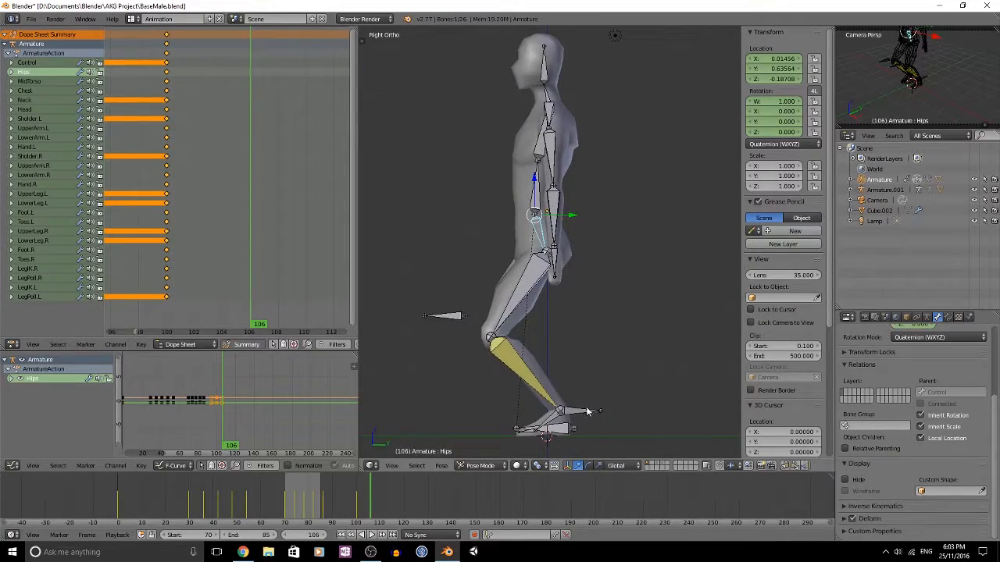
pyautogui.rightClick(588, 411)
pyautogui.moveTo(585, 412); pyautogui.dragTo(640, 414)
pyautogui.rightClick(582, 412)
pyautogui.press('KP_1')
pyautogui.rightClick(506, 317)
pyautogui.rightClick(571, 316)
pyautogui.press('KP_3')
# Rotate the MidTorso and upper spine bones to lean the torso and head forward at frame 106
pyautogui.rightClick(574, 231)
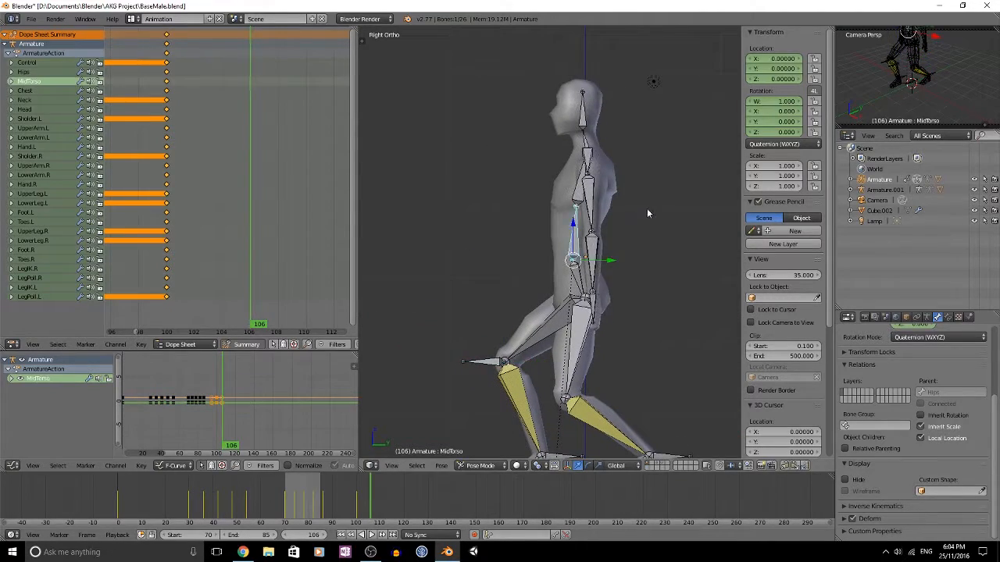
pyautogui.press('r')
pyautogui.click(633, 188)
pyautogui.rightClick(565, 184)
pyautogui.press('r')
pyautogui.rightClick(601, 254)
pyautogui.press('r')
pyautogui.click(566, 92)
pyautogui.rightClick(548, 142)
# Rotate the Foot.L bone at frame 106 to lift the rear heel, and select the Toes.L bone
pyautogui.scroll(-1, 565, 156)
pyautogui.press('KP_1')
pyautogui.press('KP_3')
pyautogui.rightClick(656, 374)
pyautogui.rightClick(614, 391)
pyautogui.press('r')
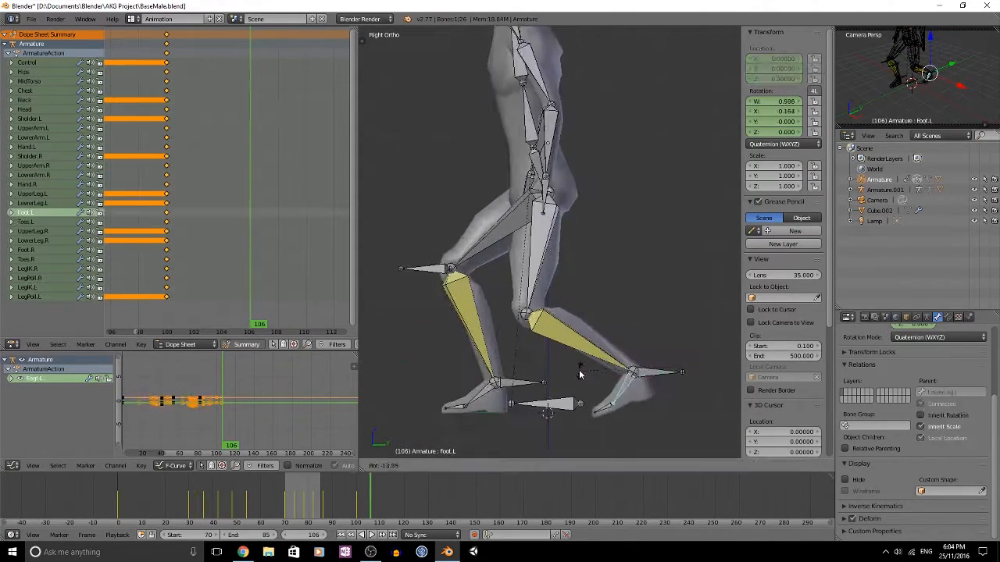
pyautogui.rightClick(607, 407)
# Select all bones and keyframe the crouched pose at frame 106
pyautogui.press('a')
pyautogui.press('a')
pyautogui.press('i')
pyautogui.click(533, 303)
pyautogui.scroll(-2, 486, 199)
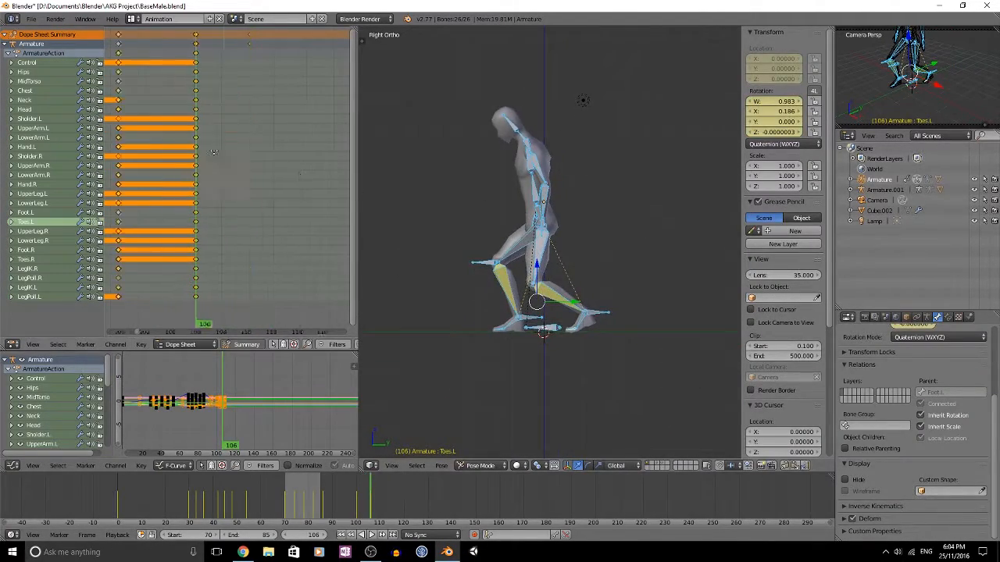
# At frame 110, raise the Hips bone out of the crouch
pyautogui.moveTo(300, 203); pyautogui.dragTo(237, 203, button='middle')
pyautogui.click(237, 203)
pyautogui.scroll(2, 553, 247)
pyautogui.press('a')
pyautogui.rightClick(541, 246)
pyautogui.press('g')
# Reposition the LegIK.R and LegIK.L bones at frame 110 to draw the feet closer together and lift the heels
pyautogui.rightClick(528, 380)
pyautogui.press('g')
pyautogui.rightClick(512, 378)
pyautogui.rightClick(619, 371)
pyautogui.press('g')
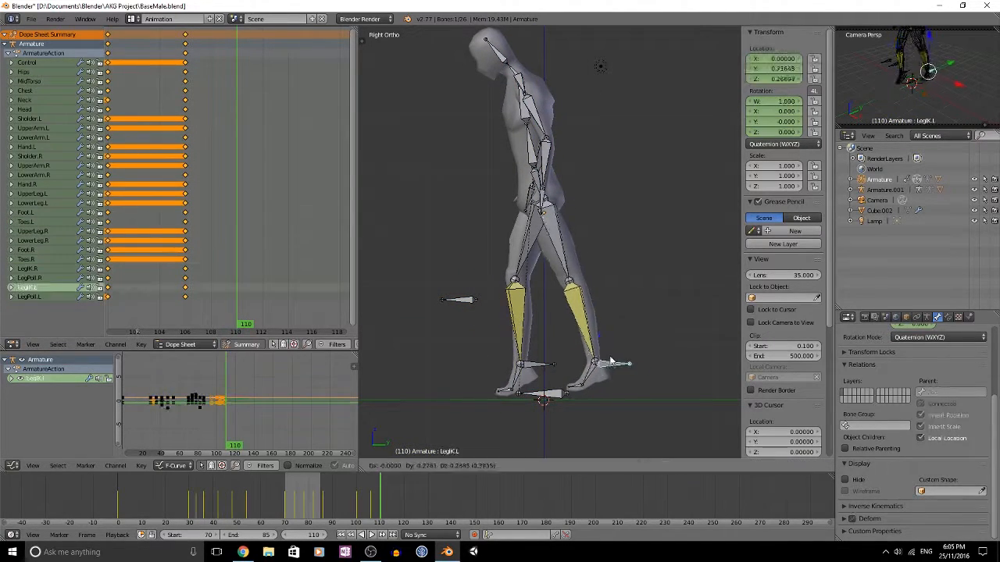
pyautogui.click(585, 394)
# At frame 110, bend the front foot's toes and straighten the torso, neck and head bones into an upright stance
pyautogui.rightClick(505, 391)
pyautogui.press('r')
pyautogui.keyDown('shift'); pyautogui.moveTo(512, 375); pyautogui.dragTo(516, 437, button='middle'); pyautogui.keyUp('shift')
pyautogui.rightClick(544, 246)
pyautogui.rightClick(528, 134)
pyautogui.press('g')
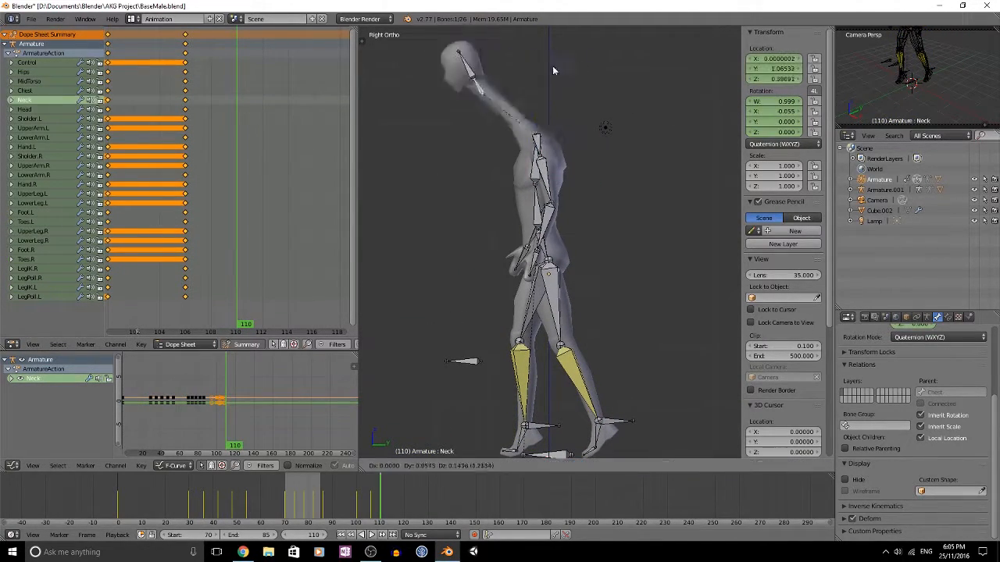
# Select all bones and keyframe the risen pose at frame 110
pyautogui.press('a')
pyautogui.press('a')
pyautogui.press('i')
pyautogui.click(576, 149)
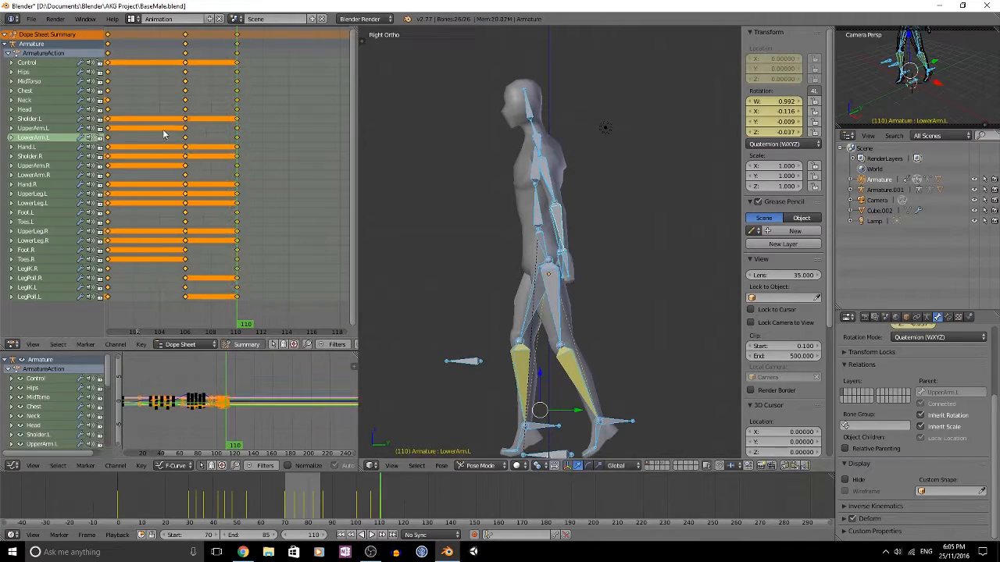
# Set the playback range to frames 100 to 120 and play back the crouch-and-rise action
pyautogui.click(250, 535)
pyautogui.write('120')
pyautogui.press('Return')
pyautogui.hotkey('alt', 'a')
pyautogui.keyDown('shift'); pyautogui.moveTo(562, 311); pyautogui.dragTo(547, 263, button='middle'); pyautogui.keyUp('shift')
pyautogui.hotkey('alt', 'a')
# At frame 106, move the LegIK.R bone and the Hips bone backward along the Y axis
pyautogui.click(225, 178)
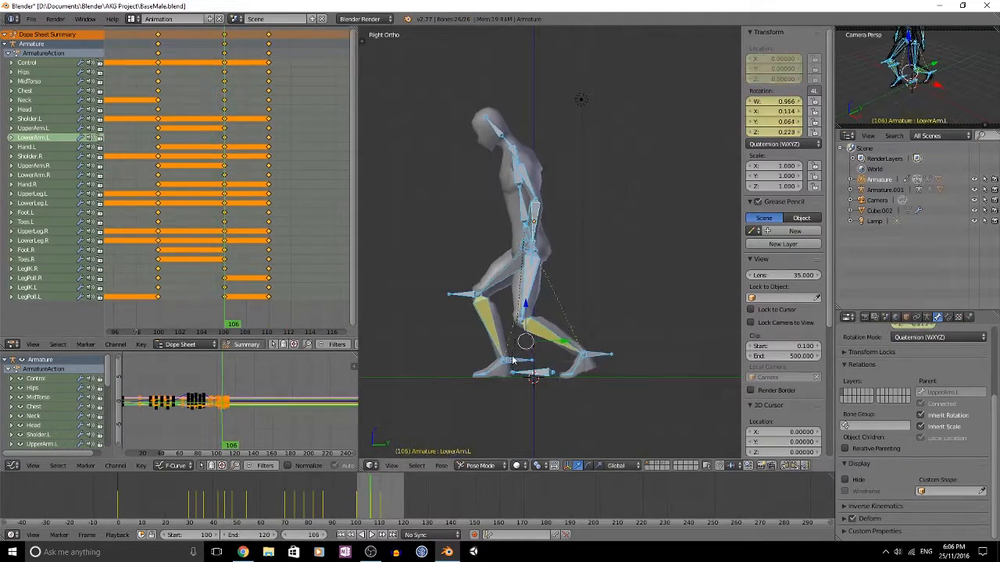
pyautogui.rightClick(522, 361)
pyautogui.press('g')
pyautogui.press('y')
pyautogui.scroll(1, 553, 321)
pyautogui.rightClick(520, 206)
pyautogui.press('g')
pyautogui.press('y')
pyautogui.click(548, 211)
# Review the playback, return to frame 110 and lower the Hips bone slightly
pyautogui.click(269, 187)
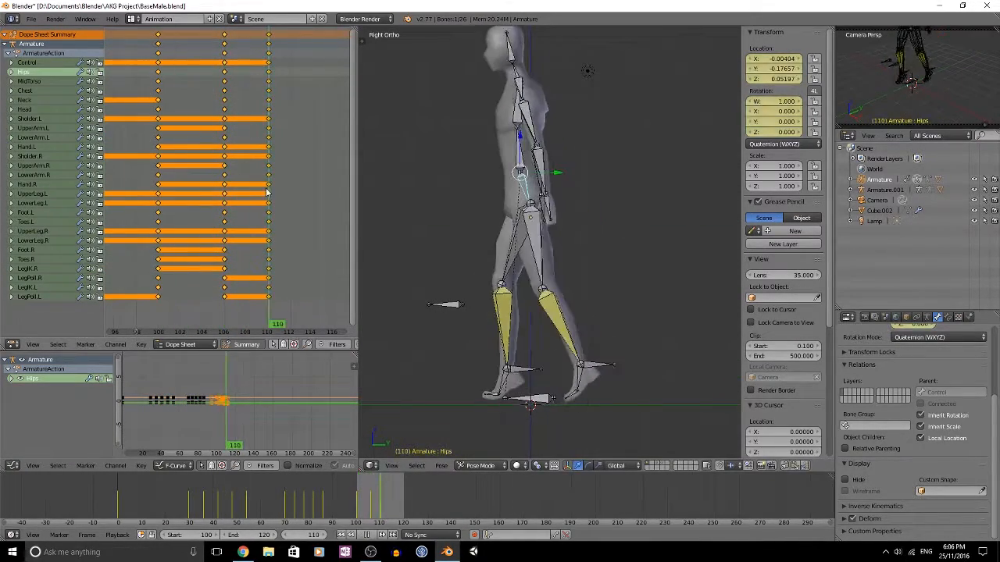
pyautogui.hotkey('alt', 'a')
pyautogui.press('space')
pyautogui.hotkey('alt', 'a')
pyautogui.click(269, 212)
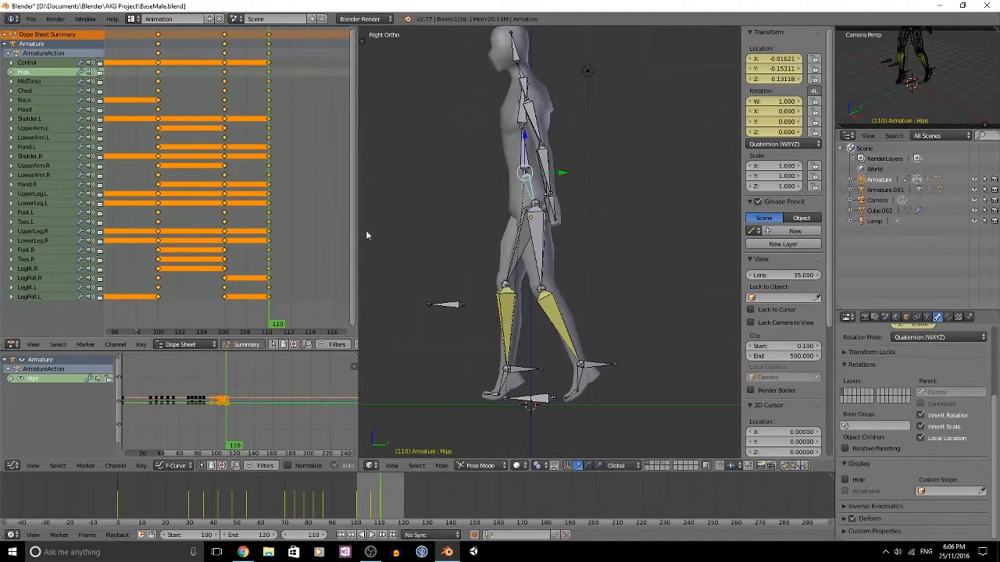
pyautogui.rightClick(589, 370)
pyautogui.rightClick(584, 383)
pyautogui.rightClick(590, 371)
pyautogui.rightClick(529, 201)
pyautogui.moveTo(526, 139); pyautogui.dragTo(527, 143)
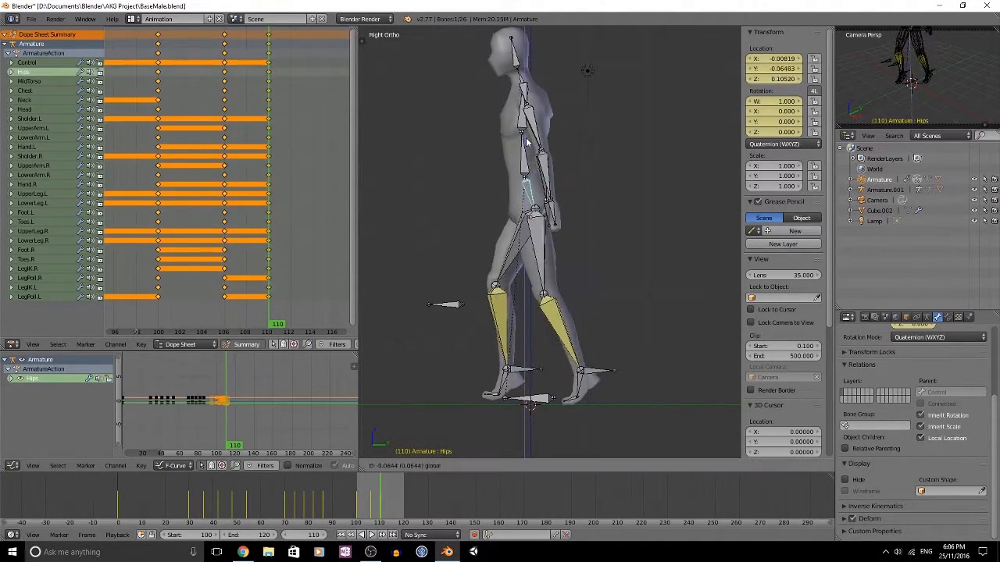
# Shift the front foot back at frame 110, adjust its bones and keyframe the whole armature
pyautogui.click(541, 342)
pyautogui.scroll(3, 541, 342)
pyautogui.keyDown('shift'); pyautogui.moveTo(542, 359); pyautogui.dragTo(546, 234, button='middle'); pyautogui.keyUp('shift')
pyautogui.rightClick(540, 314)
pyautogui.scroll(-6, 466, 206)
pyautogui.press('a')
pyautogui.press('a')
# Play the action from frame 100, then at frame 106 reset the Toes.L rotation and LegIK.L location and keyframe all bones
pyautogui.click(157, 181)
pyautogui.hotkey('alt', 'a')
pyautogui.hotkey('alt', 'a')
pyautogui.click(224, 175)
pyautogui.scroll(6, 547, 312)
pyautogui.rightClick(599, 375)
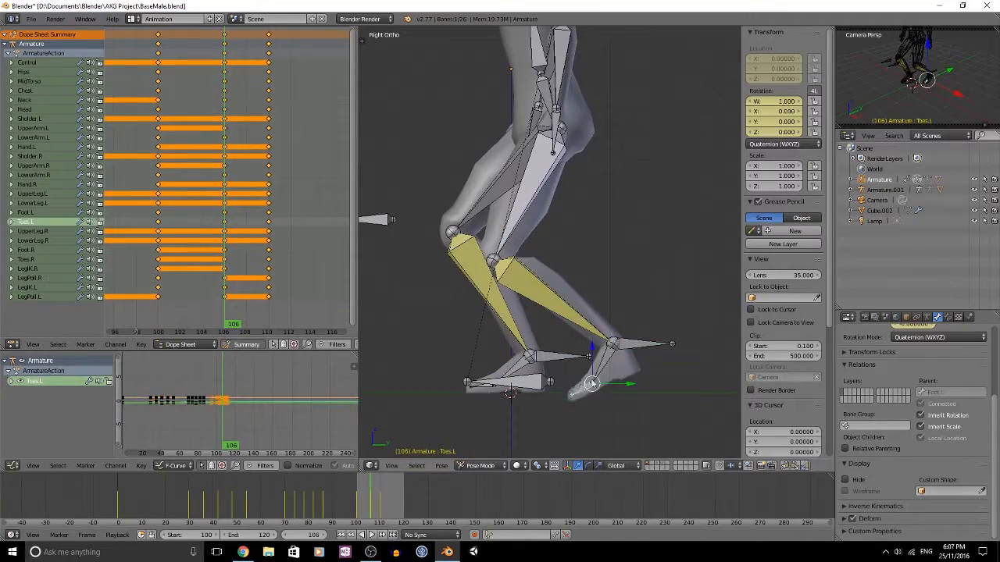
pyautogui.rightClick(617, 348)
pyautogui.hotkey('alt', 'g')
pyautogui.scroll(-2, 556, 315)
pyautogui.press('a')
pyautogui.press('a')
# At frame 110, move the LegIK.L bone forward beside the other foot and play back the motion
pyautogui.click(268, 180)
pyautogui.rightClick(615, 360)
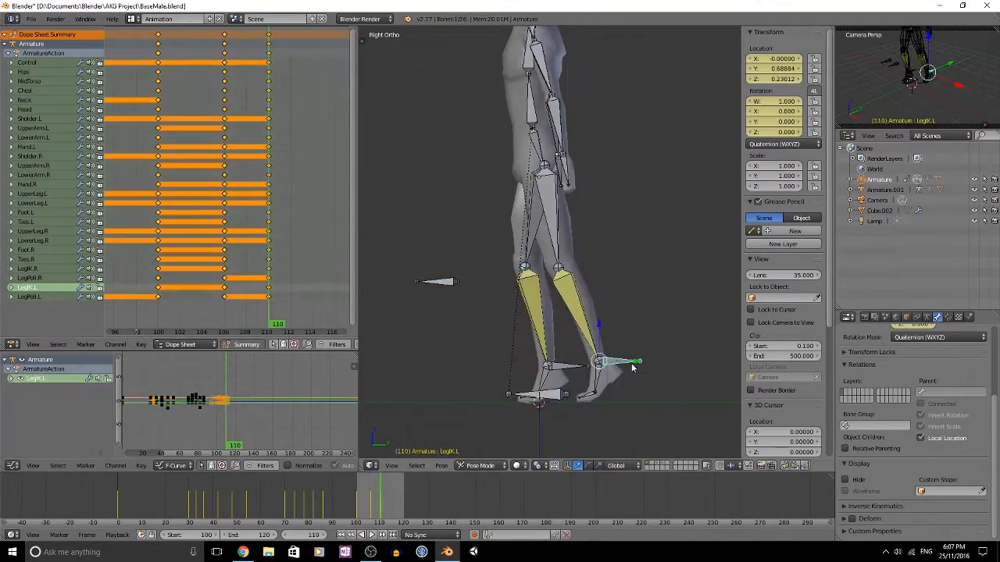
pyautogui.moveTo(616, 359); pyautogui.dragTo(556, 313, button='middle')
pyautogui.press('KP_3')
pyautogui.moveTo(617, 339); pyautogui.dragTo(598, 339)
pyautogui.scroll(-4, 570, 292)
pyautogui.hotkey('alt', 'a')
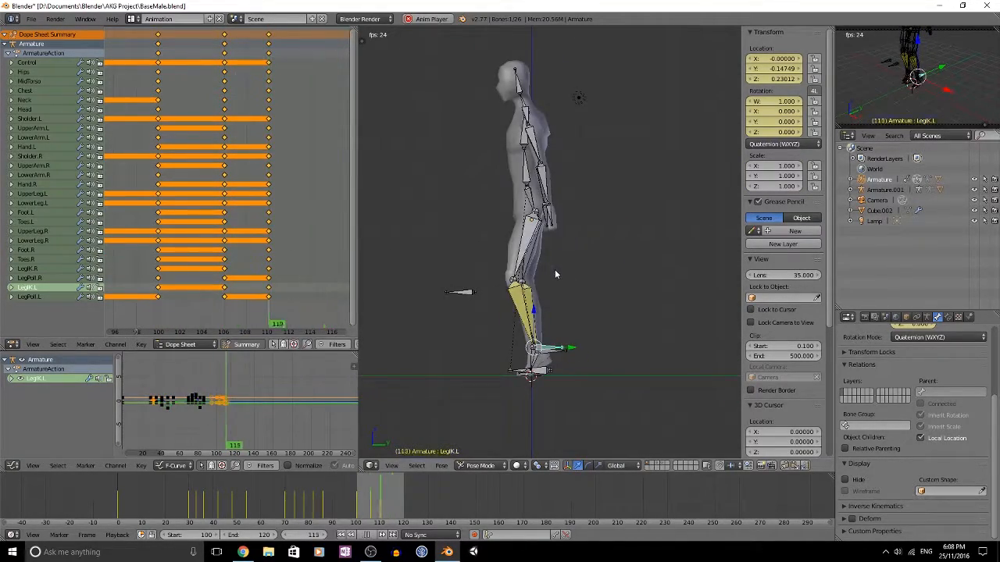
pyautogui.hotkey('alt', 'a')
# At frame 114, raise the Hips bone and move the leg IK bones up to lift the heels off the ground
pyautogui.moveTo(313, 180); pyautogui.dragTo(258, 180, button='middle')
pyautogui.click(257, 179)
pyautogui.rightClick(532, 203)
pyautogui.press('g')
pyautogui.rightClick(553, 355)
pyautogui.scroll(2, 553, 355)
pyautogui.press('g')
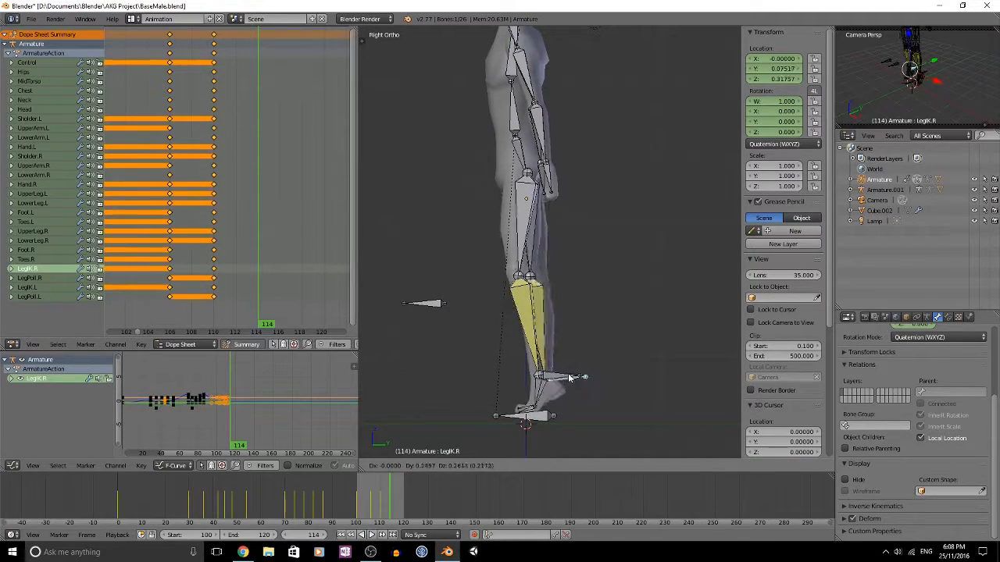
pyautogui.click(569, 375)
pyautogui.keyDown('shift'); pyautogui.moveTo(568, 375); pyautogui.dragTo(579, 314, button='middle'); pyautogui.keyUp('shift')
# Adjust the foot and toe bones at frame 114, keyframe all bones and play back the action
pyautogui.rightClick(548, 332)
pyautogui.scroll(4, 554, 328)
pyautogui.rightClick(547, 389)
pyautogui.scroll(-7, 558, 313)
pyautogui.press('a')
pyautogui.press('a')
pyautogui.press('i')
pyautogui.press('a')
pyautogui.hotkey('alt', 'a')
pyautogui.hotkey('alt', 'a')
# At frame 106, rotate the LowerArm.L and LowerArm.R bones to bend both forearms forward, and check the playback
pyautogui.scroll(-3, 227, 203)
pyautogui.moveTo(196, 203); pyautogui.dragTo(223, 203, button='middle')
pyautogui.click(210, 203)
pyautogui.scroll(4, 596, 298)
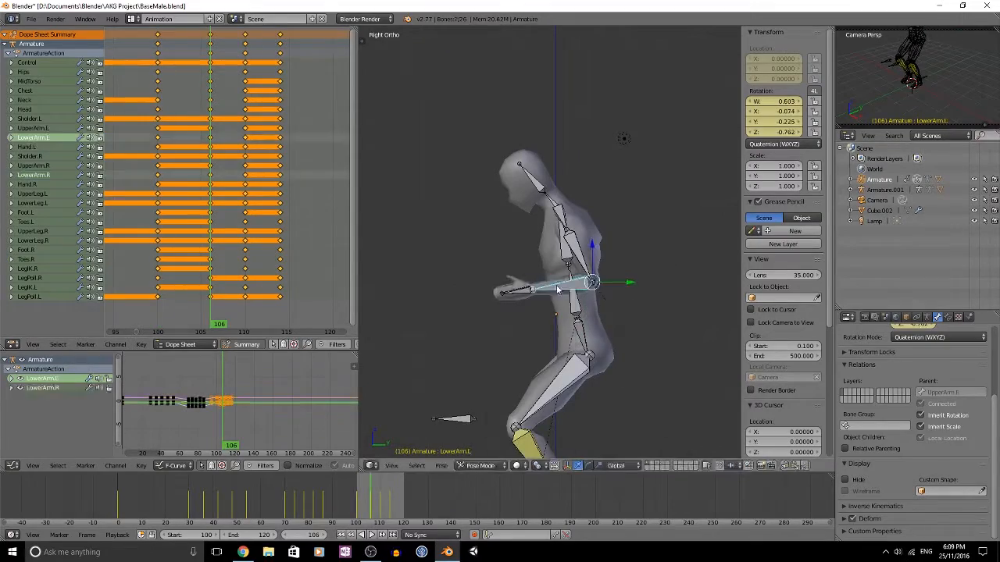
pyautogui.scroll(-2, 560, 293)
pyautogui.keyDown('shift'); pyautogui.moveTo(578, 321); pyautogui.dragTo(581, 239, button='middle'); pyautogui.keyUp('shift')
pyautogui.hotkey('alt', 'a')
pyautogui.hotkey('alt', 'a')
# At frame 110, align the LegIK.L bone and toes with the other foot and keyframe all bones
pyautogui.moveTo(271, 214); pyautogui.dragTo(246, 214)
pyautogui.keyDown('shift'); pyautogui.moveTo(582, 379); pyautogui.dragTo(578, 308, button='middle'); pyautogui.keyUp('shift')
pyautogui.scroll(2, 578, 312)
pyautogui.rightClick(577, 351)
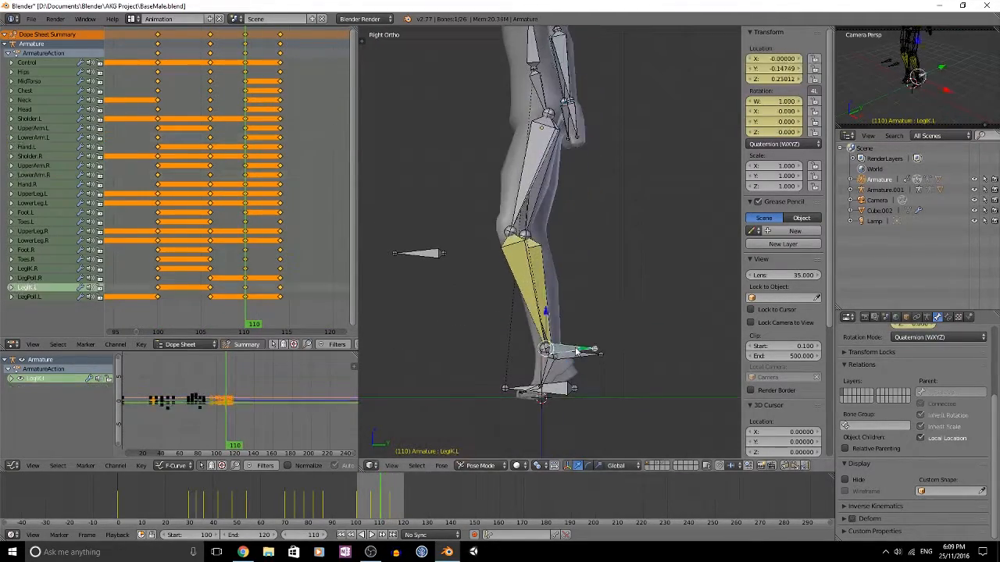
pyautogui.rightClick(549, 371)
pyautogui.press('a')
pyautogui.press('a')
pyautogui.press('i')
pyautogui.click(630, 380)
# Select both leg IK bones at frame 110, lower them to flatten the feet and play back the result
pyautogui.scroll(-2, 584, 312)
pyautogui.hotkey('alt', 'a')
pyautogui.hotkey('alt', 'a')
pyautogui.moveTo(263, 196); pyautogui.dragTo(245, 229)
pyautogui.rightClick(586, 390)
pyautogui.keyDown('shift'); pyautogui.rightClick(586, 391); pyautogui.keyUp('shift')
pyautogui.press('g')
pyautogui.hotkey('alt', 'a')
pyautogui.hotkey('alt', 'a')
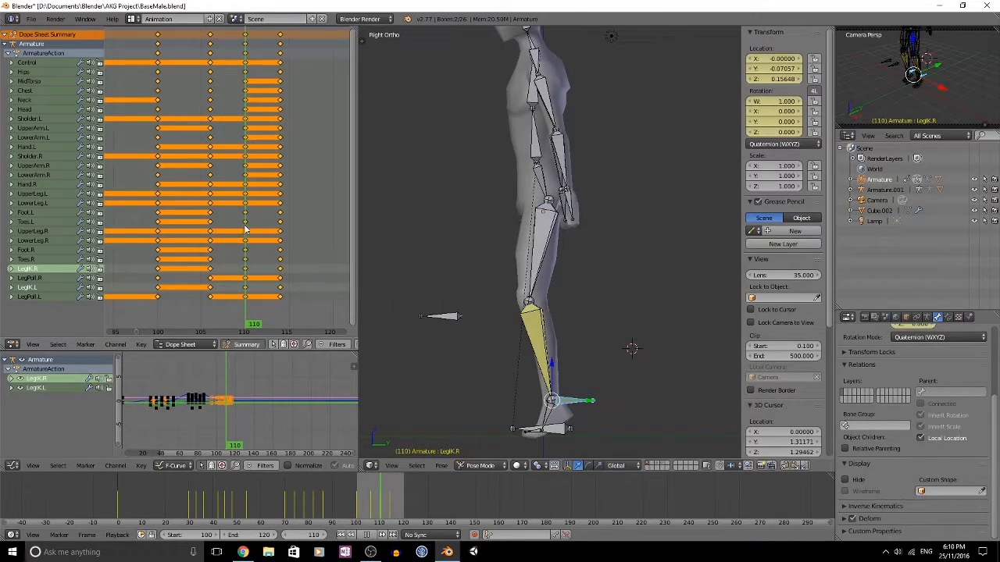
# Delete the keyframes of all bones at frame 114
pyautogui.rightClick(540, 175)
pyautogui.scroll(-4, 266, 156)
pyautogui.rightClick(262, 34)
pyautogui.press('x')
# At frame 115, select both leg IK bones and raise them to lift the heels
pyautogui.click(269, 125)
pyautogui.keyDown('shift'); pyautogui.rightClick(575, 400); pyautogui.keyUp('shift')
pyautogui.press('g')
pyautogui.rightClick(581, 398)
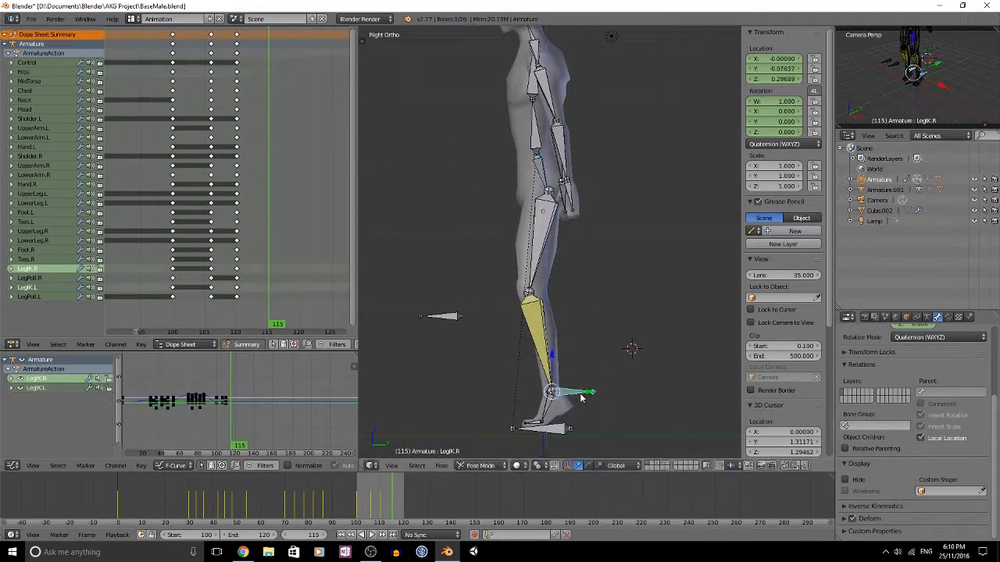
pyautogui.keyDown('shift'); pyautogui.rightClick(580, 400); pyautogui.keyUp('shift')
pyautogui.press('g')
# Adjust the toe bones at frame 115, keyframe the full pose and play back the action
pyautogui.rightClick(539, 428)
pyautogui.moveTo(539, 427); pyautogui.dragTo(558, 415, button='middle')
pyautogui.rightClick(543, 417)
pyautogui.press('i')
pyautogui.hotkey('alt', 'a')
pyautogui.moveTo(236, 207); pyautogui.dragTo(269, 193)
pyautogui.hotkey('alt', 'a')
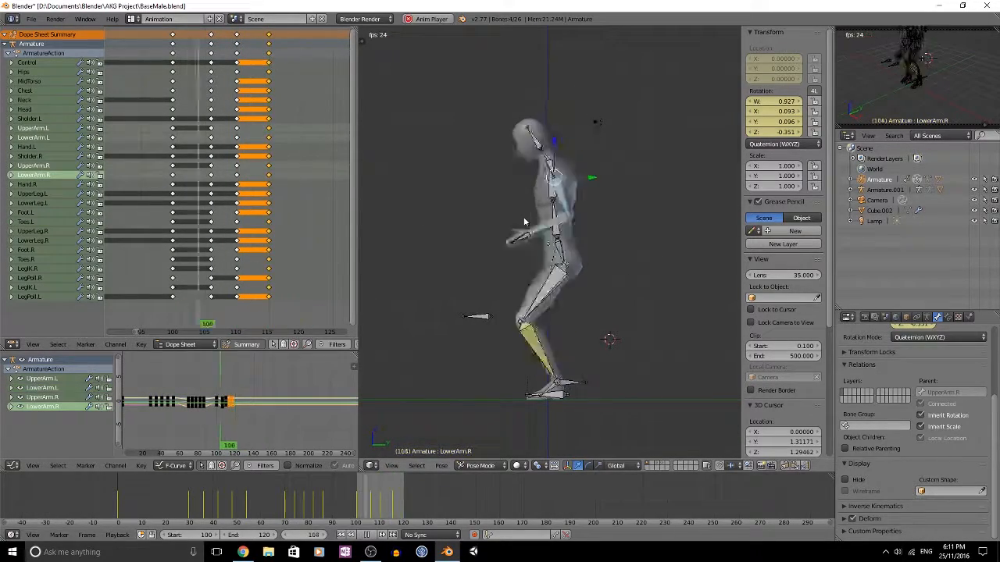
# Select all bones in the frame 115 pose and keyframe that pose at frame 130
pyautogui.keyDown('shift'); pyautogui.moveTo(553, 221); pyautogui.dragTo(492, 221, button='middle'); pyautogui.keyUp('shift')
pyautogui.click(269, 160)
pyautogui.moveTo(304, 157); pyautogui.dragTo(157, 156, button='middle')
pyautogui.press('a')
pyautogui.press('a')
pyautogui.click(203, 121)
pyautogui.press('i')
# At frame 130, rotate the upper and lower arm bones to bend both arms forward
pyautogui.rightClick(592, 209)
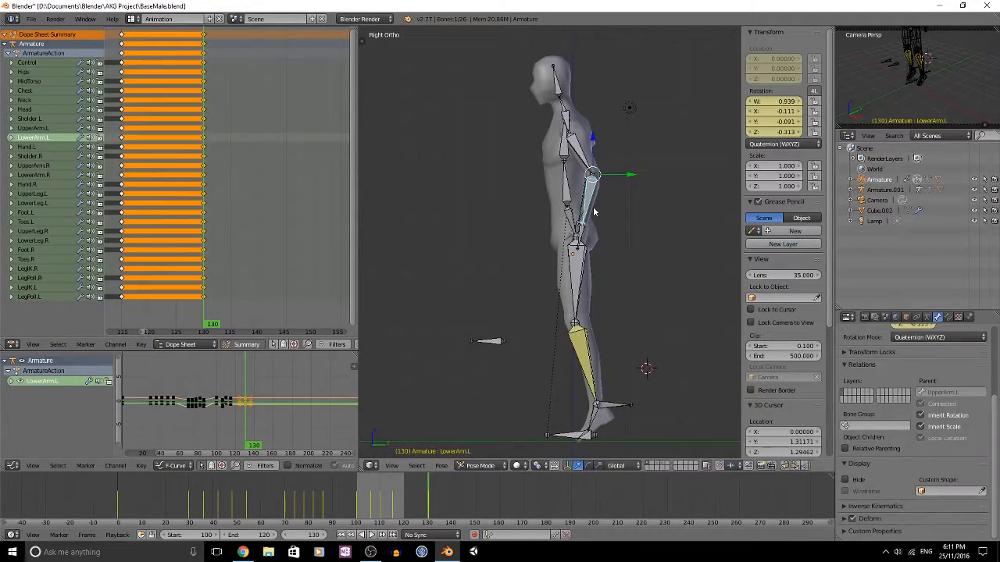
pyautogui.rightClick(597, 215)
pyautogui.rightClick(598, 219)
pyautogui.press('r')
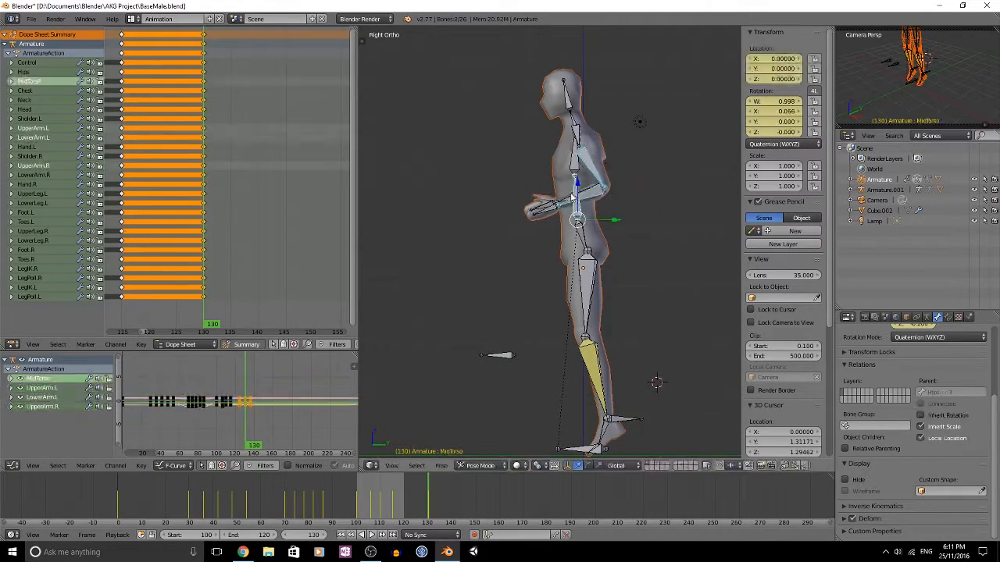
# Select both leg IK bones at frame 130, move them up and backward, and switch to the front view
pyautogui.press('a')
pyautogui.scroll(-1, 617, 375)
pyautogui.rightClick(626, 394)
pyautogui.keyDown('shift'); pyautogui.rightClick(625, 394); pyautogui.keyUp('shift')
pyautogui.press('g')
pyautogui.click(653, 370)
pyautogui.press('KP_1')
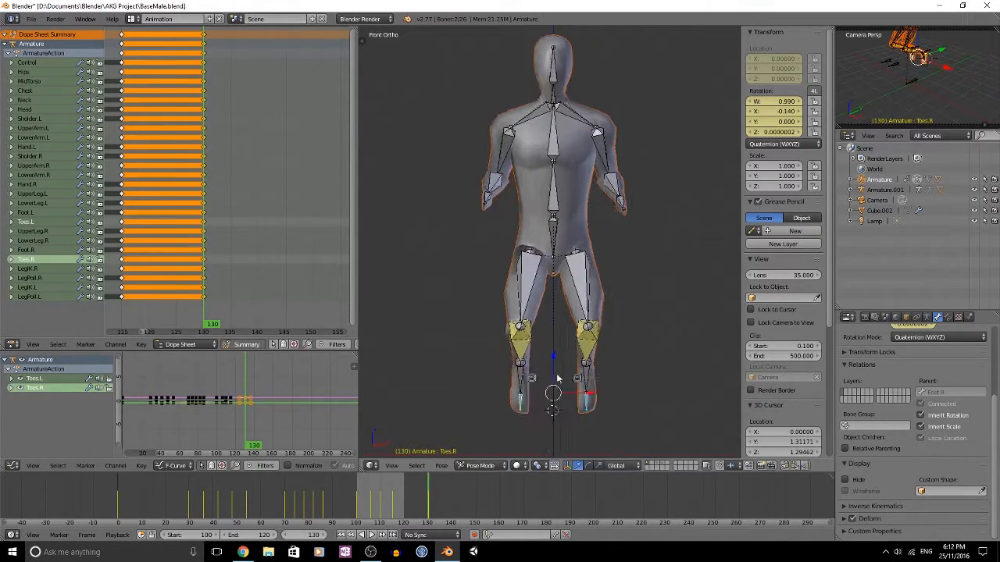
# Scale the two leg pole bones apart at frame 130, then select the whole pose and reposition its keyframe column
pyautogui.keyDown('shift'); pyautogui.rightClick(584, 378); pyautogui.keyUp('shift')
pyautogui.press('s')
pyautogui.click(635, 378)
pyautogui.press('KP_3')
pyautogui.press('a')
pyautogui.press('a')
pyautogui.rightClick(204, 36)
pyautogui.press('g')
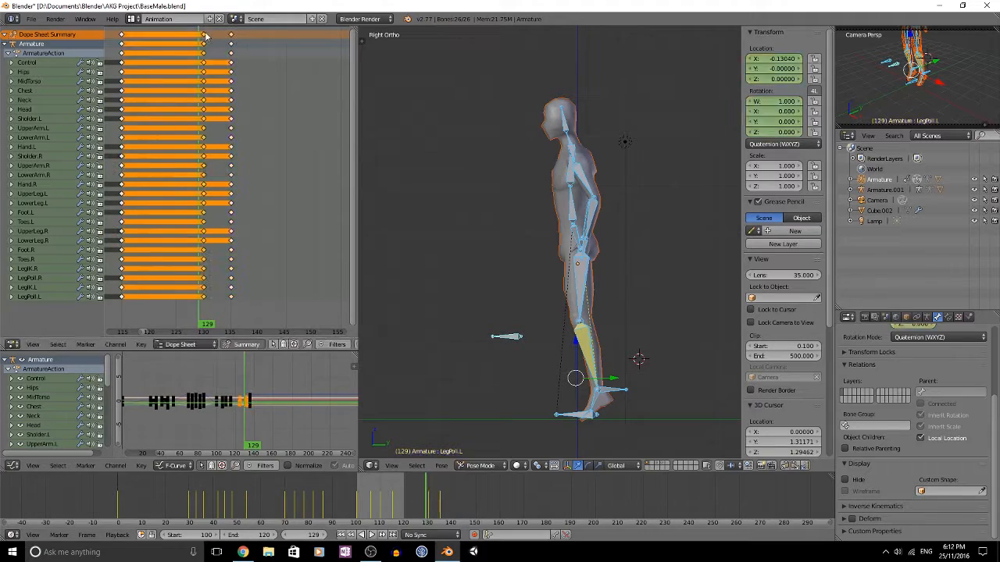
# At frame 135, move the hip bone, rotate the upper-body bone and select the complete rig
pyautogui.moveTo(209, 51); pyautogui.dragTo(231, 55)
pyautogui.scroll(-2, 547, 179)
pyautogui.press('a')
pyautogui.scroll(2, 609, 219)
pyautogui.rightClick(560, 223)
pyautogui.scroll(1, 562, 225)
pyautogui.press('g')
pyautogui.click(582, 229)
pyautogui.rightClick(547, 131)
pyautogui.press('r')
pyautogui.click(596, 99)
pyautogui.rightClick(534, 77)
pyautogui.press('a')
pyautogui.press('a')
# At frame 140, move both leg IK bones forward and up to tuck the legs beneath the body
pyautogui.moveTo(230, 127); pyautogui.dragTo(259, 130)
pyautogui.press('a')
pyautogui.scroll(-1, 563, 181)
pyautogui.moveTo(606, 176)
pyautogui.keyDown('shift'); pyautogui.mouseDown(button='middle')
pyautogui.moveTo(601, 188)
pyautogui.moveTo(608, 182)
pyautogui.mouseUp(button='middle'); pyautogui.keyUp('shift')
pyautogui.moveTo(241, 181); pyautogui.dragTo(258, 183)
pyautogui.rightClick(577, 320)
pyautogui.keyDown('shift'); pyautogui.rightClick(577, 320); pyautogui.keyUp('shift')
pyautogui.press('g')
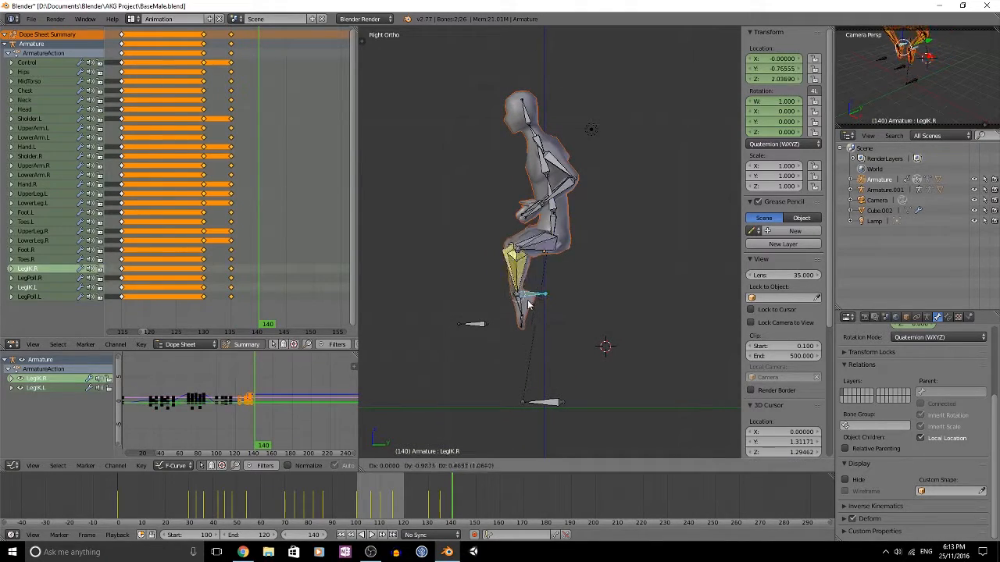
pyautogui.click(620, 190)
# Rotate the arm bones to raise the forearms, then move both leg pole bones forward and up to lift the knees
pyautogui.rightClick(558, 205)
pyautogui.keyDown('shift'); pyautogui.rightClick(557, 205); pyautogui.keyUp('shift')
pyautogui.press('r')
pyautogui.press('KP_1')
pyautogui.rightClick(522, 325)
pyautogui.keyDown('shift'); pyautogui.rightClick(580, 323); pyautogui.keyUp('shift')
pyautogui.press('KP_3')
pyautogui.press('g')
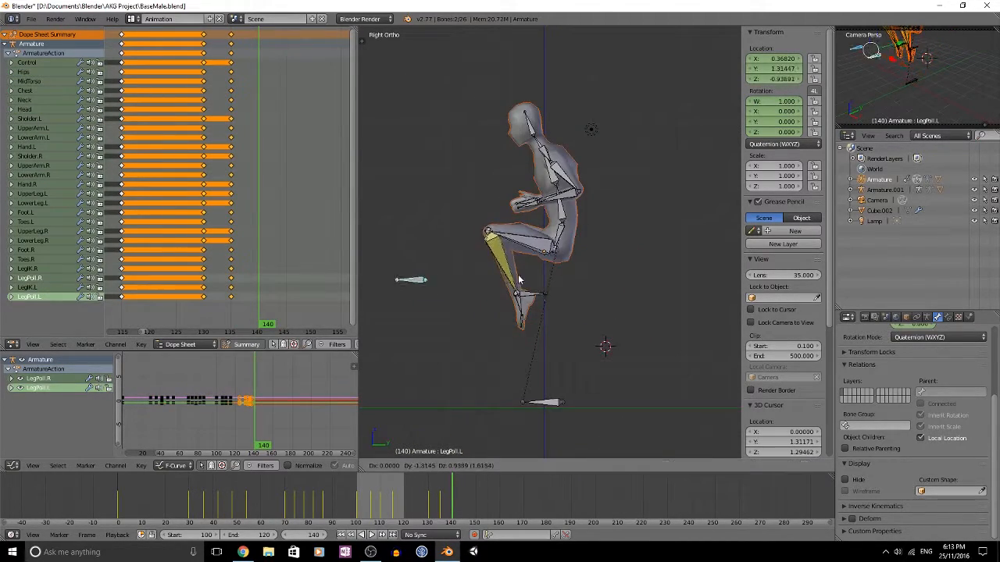
# Select all bones and keyframe the tucked airborne pose at frame 140
pyautogui.rightClick(558, 216)
pyautogui.press('a')
pyautogui.press('a')
pyautogui.press('i')
pyautogui.click(557, 216)
pyautogui.moveTo(258, 186)
pyautogui.mouseDown()
pyautogui.moveTo(232, 163)
pyautogui.moveTo(259, 172)
pyautogui.mouseUp()
pyautogui.press('KP_1')
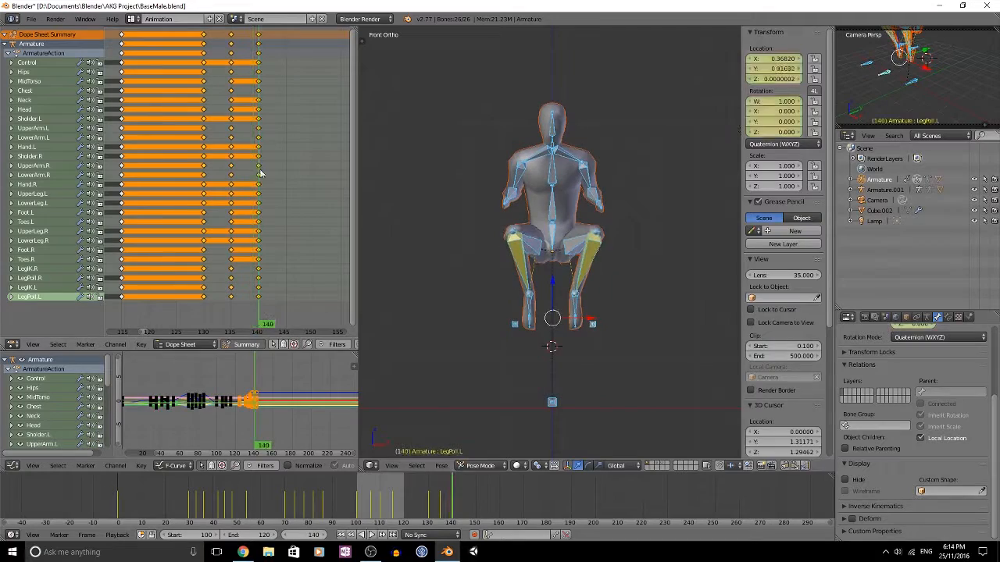
# Set the playback range to frames 130 to 150 and play back the jump
pyautogui.press('KP_3')
pyautogui.press('a')
pyautogui.keyDown('shift'); pyautogui.moveTo(589, 229); pyautogui.dragTo(603, 240, button='middle'); pyautogui.keyUp('shift')
pyautogui.moveTo(258, 183); pyautogui.dragTo(204, 183)
pyautogui.click(193, 532)
pyautogui.write('13')
pyautogui.hotkey('alt', 'a')
pyautogui.hotkey('alt', 'a')
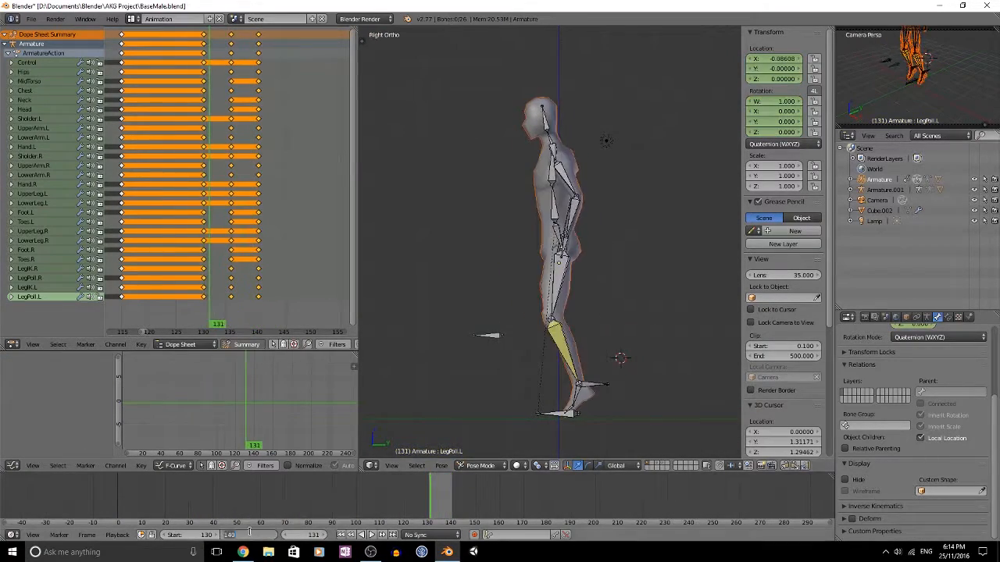
pyautogui.click(249, 535)
pyautogui.write('150')
pyautogui.press('Return')
pyautogui.hotkey('alt', 'a')
pyautogui.hotkey('alt', 'a')
# Select all bones in the frame 140 tucked pose and keyframe that pose at frame 160
pyautogui.click(257, 196)
pyautogui.moveTo(343, 194); pyautogui.dragTo(257, 191, button='middle')
pyautogui.scroll(-2, 257, 190)
pyautogui.press('a')
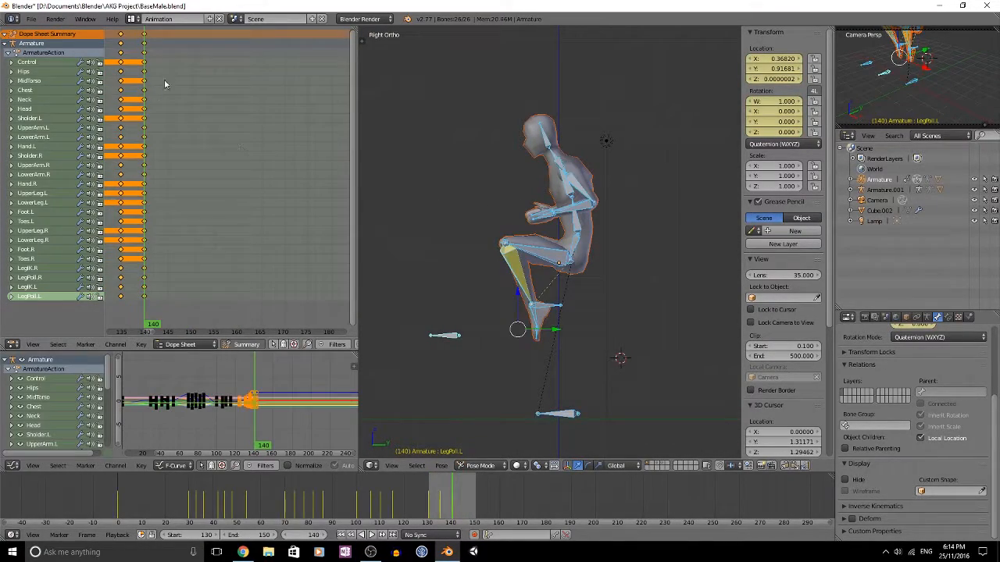
pyautogui.press('a')
pyautogui.press('i')
pyautogui.click(373, 143)
pyautogui.press('a')
pyautogui.keyDown('shift'); pyautogui.moveTo(373, 143); pyautogui.dragTo(346, 142, button='middle'); pyautogui.keyUp('shift')
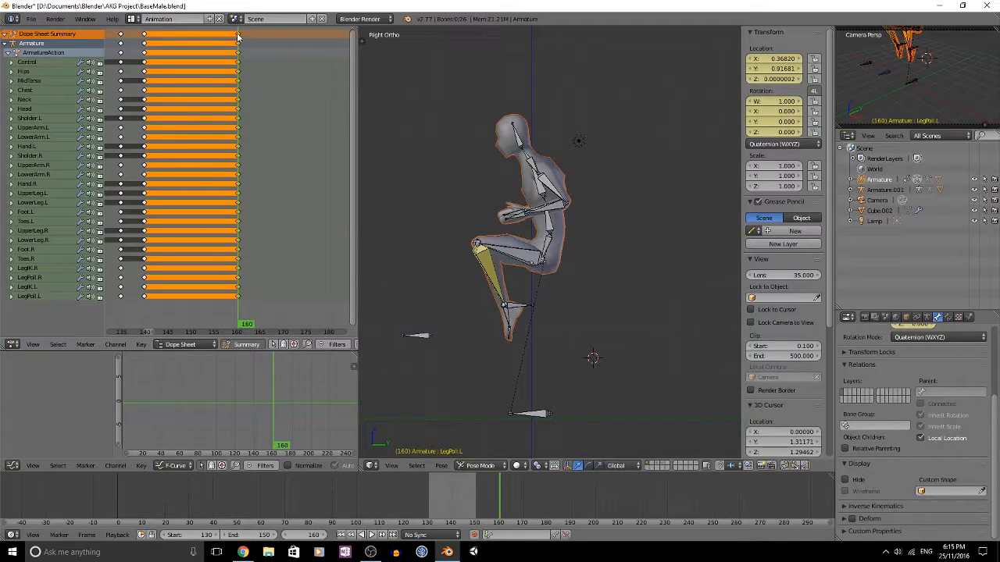
# At frame 165, lower both leg IK bones, rotate the upper-body bone and keyframe the full pose
pyautogui.scroll(1, 573, 252)
pyautogui.rightClick(522, 318)
pyautogui.scroll(-2, 579, 336)
pyautogui.keyDown('shift'); pyautogui.moveTo(576, 298); pyautogui.dragTo(576, 275, button='middle'); pyautogui.keyUp('shift')
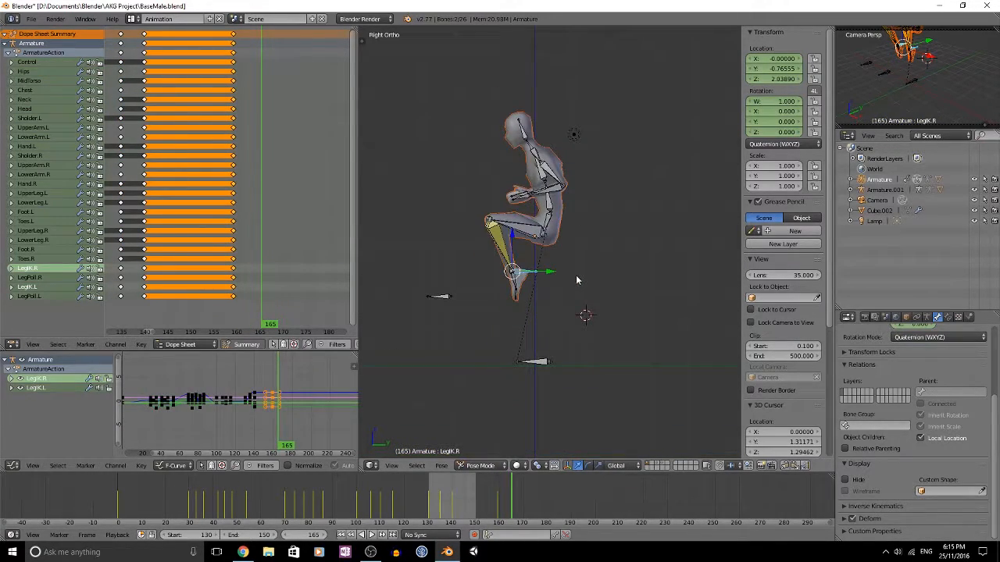
pyautogui.press('g')
pyautogui.click(597, 314)
pyautogui.rightClick(525, 271)
pyautogui.press('g')
pyautogui.rightClick(553, 160)
pyautogui.press('r')
pyautogui.press('a')
pyautogui.press('a')
pyautogui.press('i')
pyautogui.click(576, 201)
pyautogui.rightClick(572, 290)
# Rotate the arm bones on both sides and keyframe the full pose as a further trial of the hovering motion
pyautogui.moveTo(263, 161); pyautogui.dragTo(232, 177)
pyautogui.press('r')
pyautogui.click(634, 176)
pyautogui.press('KP_7')
pyautogui.rightClick(520, 238)
pyautogui.press('KP_3')
pyautogui.rightClick(539, 187)
pyautogui.press('a')
pyautogui.press('a')
pyautogui.press('i')
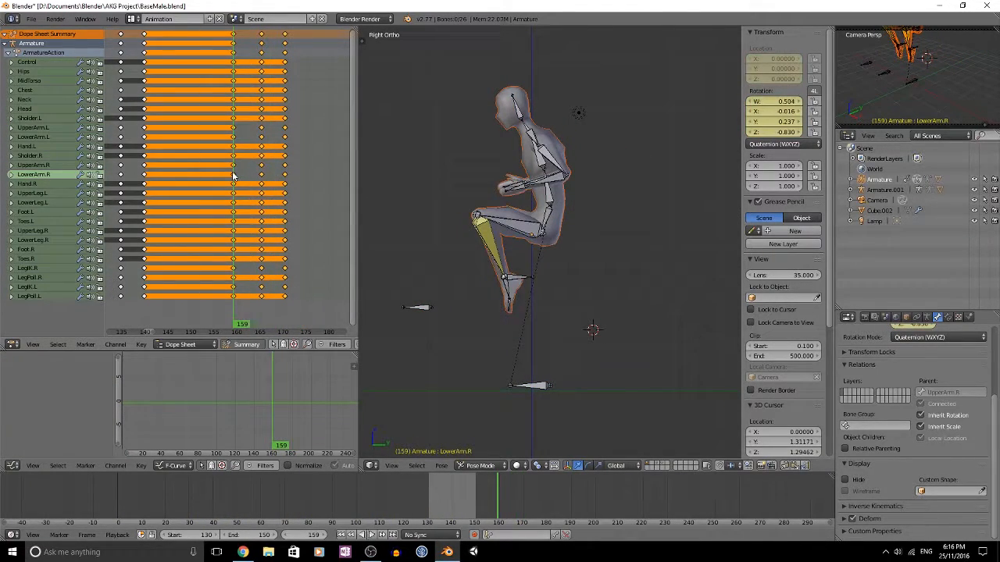
# Delete the full-pose keyframe columns at frames 165 and 170
pyautogui.rightClick(286, 34)
pyautogui.keyDown('shift'); pyautogui.rightClick(262, 34); pyautogui.keyUp('shift')
pyautogui.press('x')
pyautogui.press('Return')
# Select the tucked pose's keyframe column at frame 159, play back the action and fine-tune the column's timing
pyautogui.rightClick(233, 34)
pyautogui.click(237, 38)
pyautogui.hotkey('alt', 'a')
pyautogui.scroll(1, 309, 135)
pyautogui.moveTo(225, 35); pyautogui.dragTo(221, 39, button='right')
# At frame 165, shift the leg IK bone slightly and adjust the left and right lower arm bones
pyautogui.click(248, 86)
pyautogui.scroll(1, 516, 266)
pyautogui.rightClick(508, 288)
pyautogui.press('g')
pyautogui.click(512, 293)
pyautogui.rightClick(556, 152)
pyautogui.press('KP_7')
pyautogui.rightClick(600, 240)
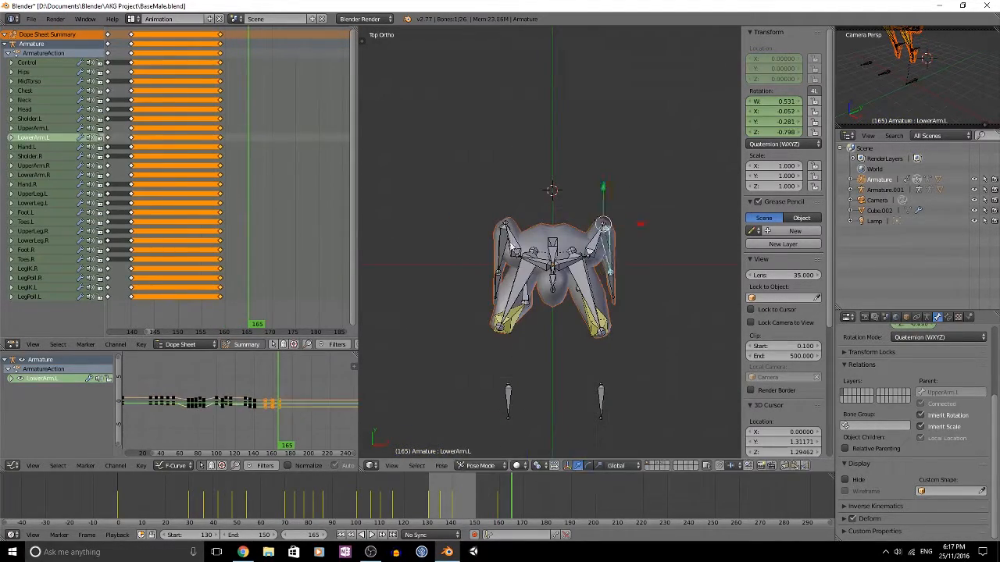
pyautogui.rightClick(506, 241)
pyautogui.press('KP_3')
pyautogui.keyDown('shift'); pyautogui.moveTo(549, 192); pyautogui.dragTo(560, 232, button='middle'); pyautogui.keyUp('shift')
# Select all bones and insert a keyframe for the adjusted pose at frame 165
pyautogui.press('a')
pyautogui.press('a')
pyautogui.press('i')
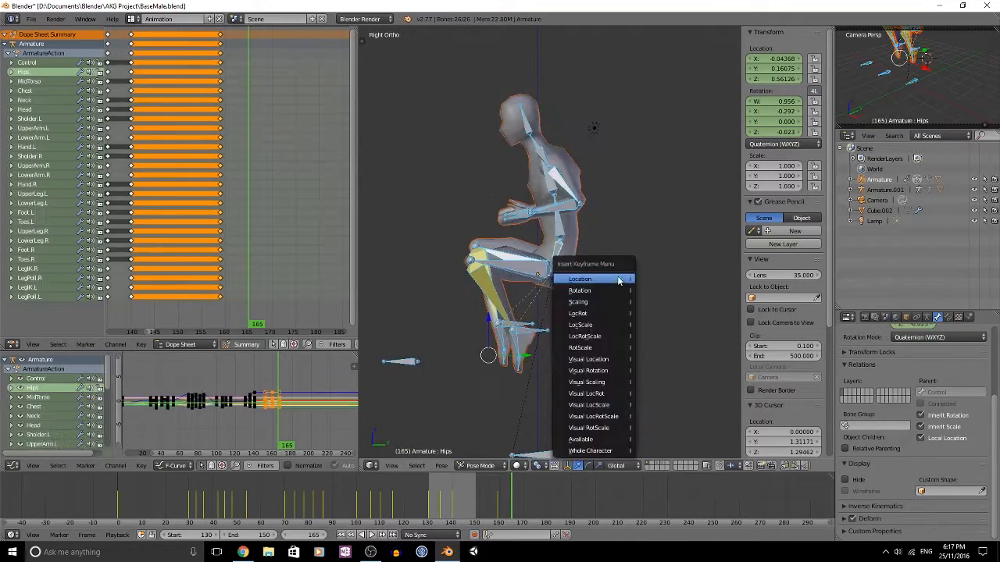
pyautogui.click(619, 279)
pyautogui.press('a')
# Copy the frame 159 keyframe column, paste it at frame 170 and play back the frame 160 to 170 hover loop
pyautogui.rightClick(220, 35)
pyautogui.hotkey('ctrl', 'c')
pyautogui.click(272, 54)
pyautogui.hotkey('ctrl', 'v')
pyautogui.hotkey('alt', 'a')
pyautogui.scroll(-4, 523, 305)
pyautogui.press('Escape')
# Paste the copied tucked-pose keyframes at frame 180 and shift the column about one frame earlier
pyautogui.moveTo(275, 178); pyautogui.dragTo(214, 179, button='middle')
pyautogui.click(257, 187)
pyautogui.hotkey('ctrl', 'v')
pyautogui.scroll(7, 180, 230)
pyautogui.moveTo(161, 232); pyautogui.dragTo(153, 232, button='right')
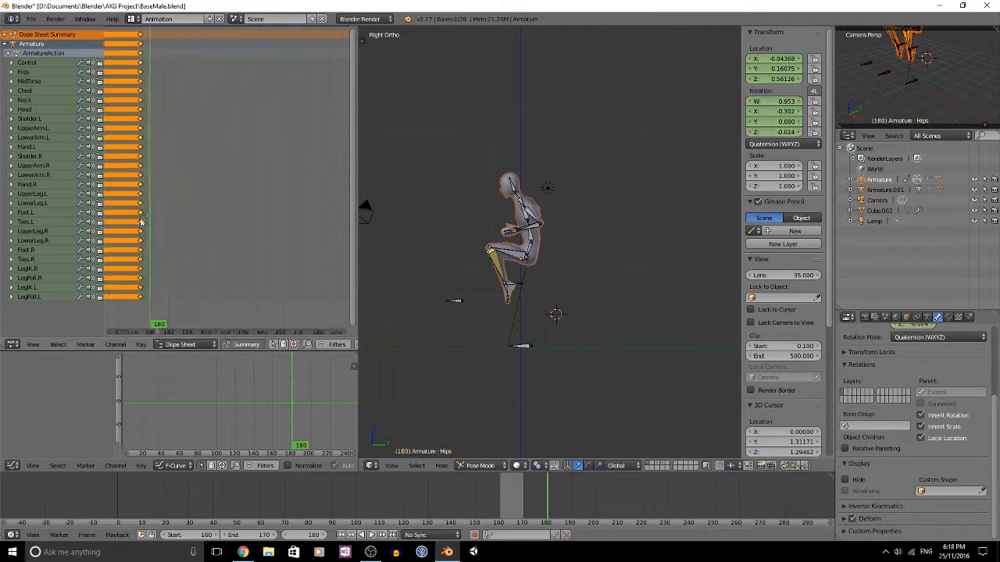
# At frame 185, lower the leg IK bones to extend the legs and rotate the hips and upper body
pyautogui.scroll(-2, 176, 235)
pyautogui.click(200, 233)
pyautogui.scroll(3, 520, 244)
pyautogui.rightClick(511, 314)
pyautogui.rightClick(536, 254)
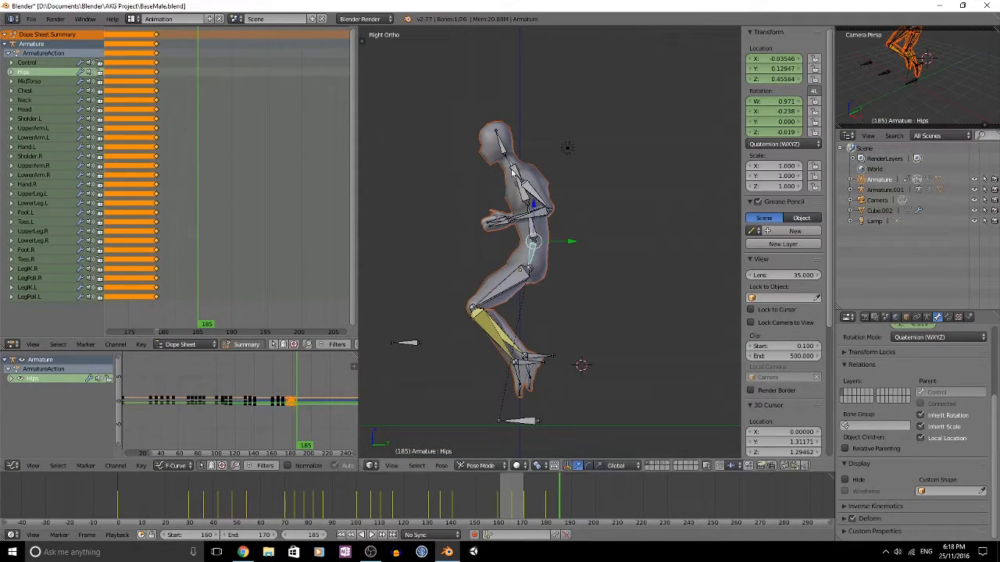
pyautogui.press('r')
pyautogui.click(546, 223)
# Select all bones and keyframe the leg-extending landing pose at frame 185
pyautogui.press('a')
pyautogui.press('a')
pyautogui.press('i')
pyautogui.click(541, 357)
pyautogui.press('a')
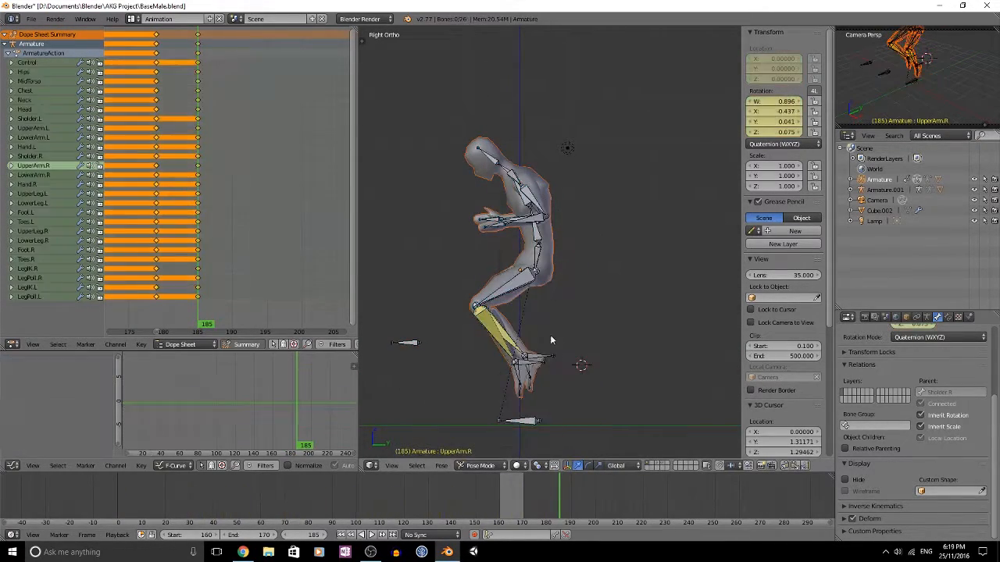
# At frame 190, lower the left and right leg IK bones so the feet come down to the ground
pyautogui.rightClick(539, 357)
pyautogui.press('g')
pyautogui.click(544, 396)
pyautogui.rightClick(532, 406)
pyautogui.keyDown('shift'); pyautogui.moveTo(547, 416); pyautogui.dragTo(565, 361, button='middle'); pyautogui.keyUp('shift')
pyautogui.rightClick(551, 367)
pyautogui.rightClick(552, 368)
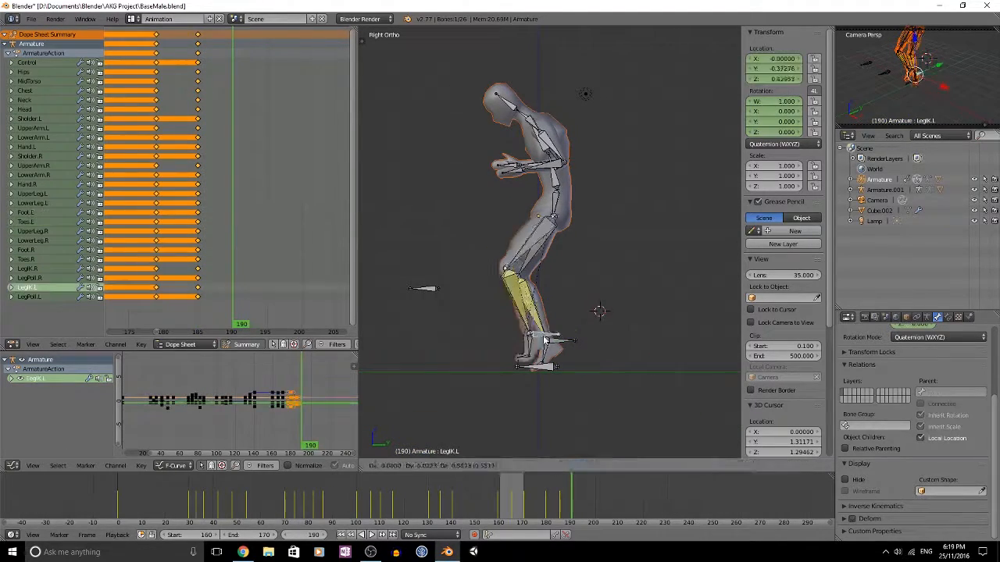
pyautogui.click(546, 350)
pyautogui.rightClick(561, 341)
pyautogui.press('g')
pyautogui.click(568, 339)
pyautogui.keyDown('shift'); pyautogui.moveTo(559, 301); pyautogui.dragTo(565, 340, button='middle'); pyautogui.keyUp('shift')
# Rotate the toe bone to level the foot and keyframe all bones at frame 190
pyautogui.rightClick(566, 237)
pyautogui.press('ctrl+KP_3')
pyautogui.scroll(3, 548, 396)
pyautogui.rightClick(549, 412)
pyautogui.press('r')
pyautogui.press('KP_3')
pyautogui.scroll(-3, 569, 377)
pyautogui.press('a')
pyautogui.press('a')
pyautogui.press('i')
pyautogui.click(569, 377)
# Lower the hips and bend the upper body into a slight crouch at frame 190, and keyframe all bones again
pyautogui.moveTo(231, 131)
pyautogui.mouseDown()
pyautogui.moveTo(200, 130)
pyautogui.moveTo(232, 132)
pyautogui.mouseUp()
pyautogui.rightClick(563, 215)
pyautogui.click(619, 295)
pyautogui.rightClick(561, 193)
pyautogui.press('r')
pyautogui.click(594, 168)
pyautogui.rightClick(552, 162)
pyautogui.press('r')
pyautogui.click(547, 125)
pyautogui.rightClick(534, 137)
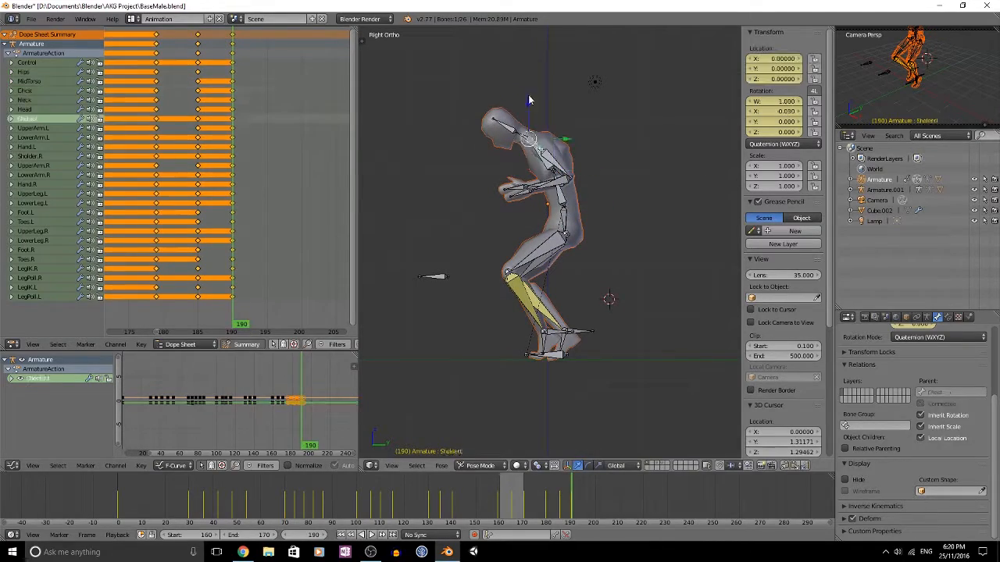
pyautogui.press('a')
pyautogui.press('a')
pyautogui.press('i')
# At frame 195, drop the hips into a deep crouch and move the leg IK bone down to plant the foot
pyautogui.click(267, 131)
pyautogui.rightClick(564, 216)
pyautogui.press('g')
pyautogui.click(566, 277)
pyautogui.scroll(2, 536, 378)
pyautogui.rightClick(549, 333)
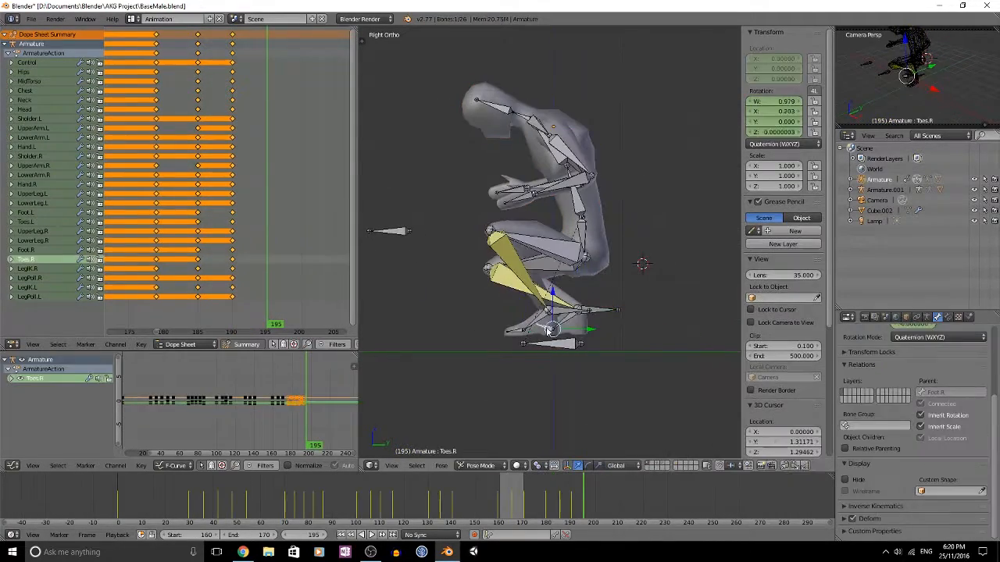
pyautogui.rightClick(592, 311)
pyautogui.press('g')
pyautogui.click(558, 344)
# Bend the spine further forward and rotate the neck for the deep crouch at frame 195
pyautogui.rightClick(582, 227)
pyautogui.press('r')
pyautogui.press('KP_1')
pyautogui.press('KP_3')
pyautogui.rightClick(500, 146)
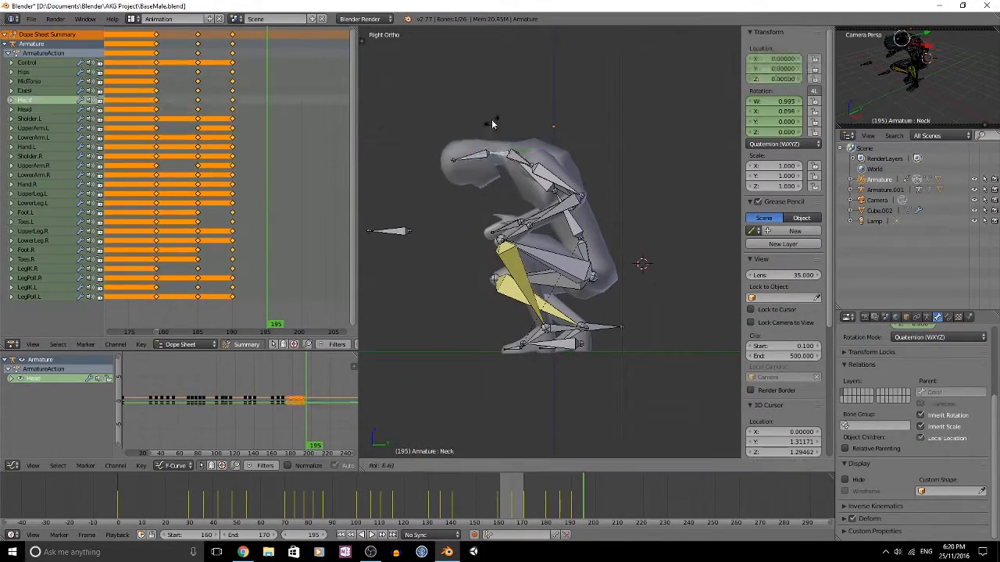
pyautogui.click(631, 220)
# Adjust the arm bones from the top view and keyframe the full crouch pose at frame 195
pyautogui.press('KP_7')
pyautogui.rightClick(524, 219)
pyautogui.rightClick(591, 223)
pyautogui.press('KP_3')
pyautogui.press('a')
pyautogui.press('a')
pyautogui.press('i')
pyautogui.click(542, 247)
# At frame 198, lower the hips slightly further, settle the pose and keyframe all bones
pyautogui.moveTo(267, 148); pyautogui.dragTo(288, 152)
pyautogui.rightClick(578, 254)
pyautogui.press('g')
pyautogui.click(582, 270)
pyautogui.rightClick(541, 222)
pyautogui.press('a')
pyautogui.press('a')
pyautogui.press('i')
pyautogui.click(587, 223)
# At frame 203, raise the hips and torso slightly out of the crouch and keyframe all bones
pyautogui.click(216, 195)
pyautogui.rightClick(574, 257)
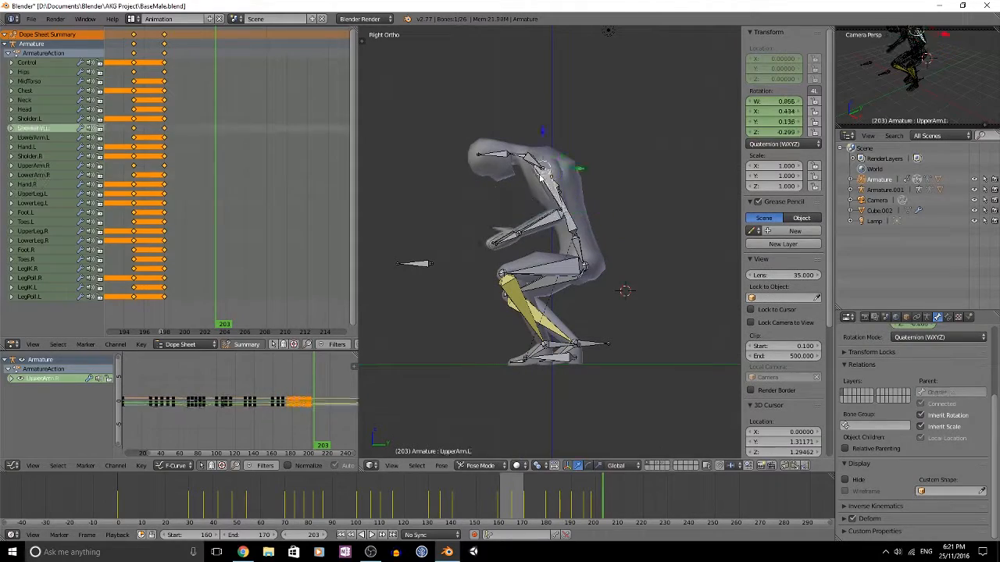
pyautogui.rightClick(560, 225)
pyautogui.press('a')
pyautogui.press('a')
# At frame 207, raise the hips into a half-standing pose and keyframe all bones
pyautogui.moveTo(231, 200); pyautogui.dragTo(257, 200)
pyautogui.rightClick(574, 239)
pyautogui.press('g')
pyautogui.click(564, 189)
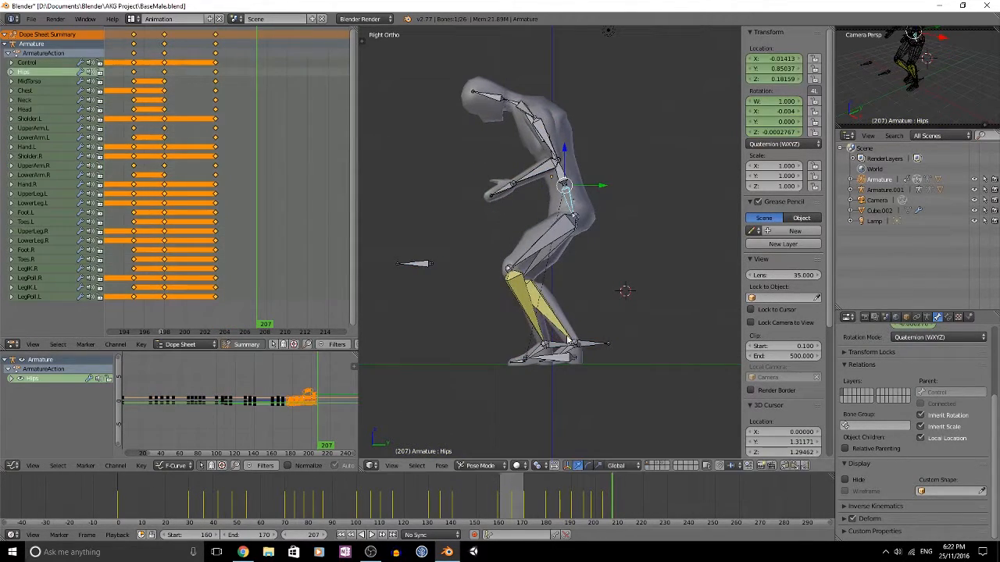
pyautogui.press('a')
pyautogui.press('a')
pyautogui.press('i')
# Refine the body pose with the arms hanging lower, keyframe it again at frame 207 and scrub through it
pyautogui.moveTo(257, 132)
pyautogui.mouseDown()
pyautogui.moveTo(212, 132)
pyautogui.moveTo(257, 149)
pyautogui.mouseUp()
pyautogui.rightClick(565, 174)
pyautogui.rightClick(575, 202)
pyautogui.press('i')
pyautogui.click(659, 211)
pyautogui.moveTo(303, 202); pyautogui.dragTo(259, 202)
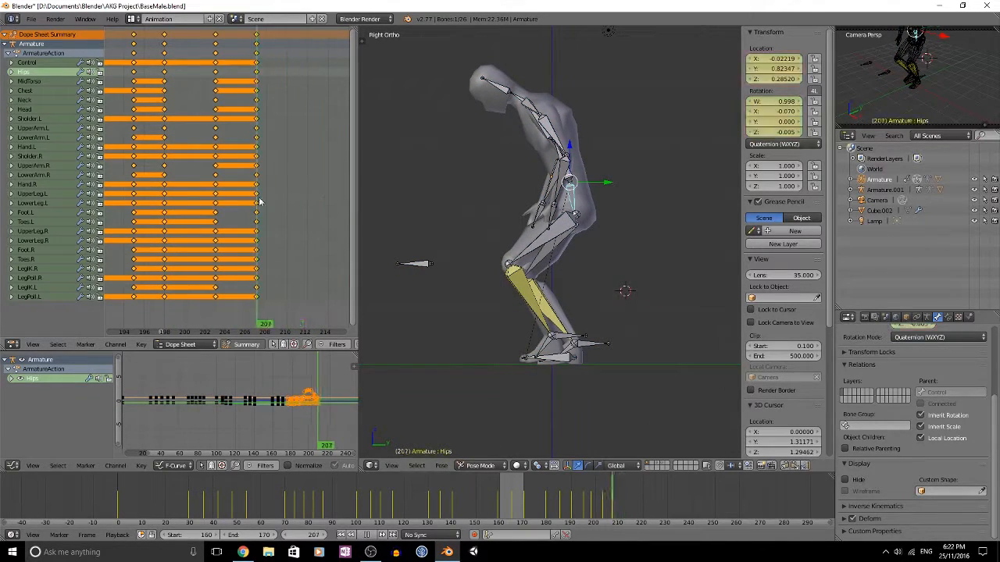
# At frame 212, move the hips up and forward over the feet so the legs nearly straighten
pyautogui.moveTo(259, 202); pyautogui.dragTo(191, 201, button='middle')
pyautogui.click(239, 201)
pyautogui.scroll(-1, 598, 190)
pyautogui.keyDown('shift'); pyautogui.moveTo(656, 235); pyautogui.dragTo(646, 252, button='middle'); pyautogui.keyUp('shift')
pyautogui.press('g')
pyautogui.click(637, 225)
pyautogui.press('g')
pyautogui.scroll(2, 531, 176)
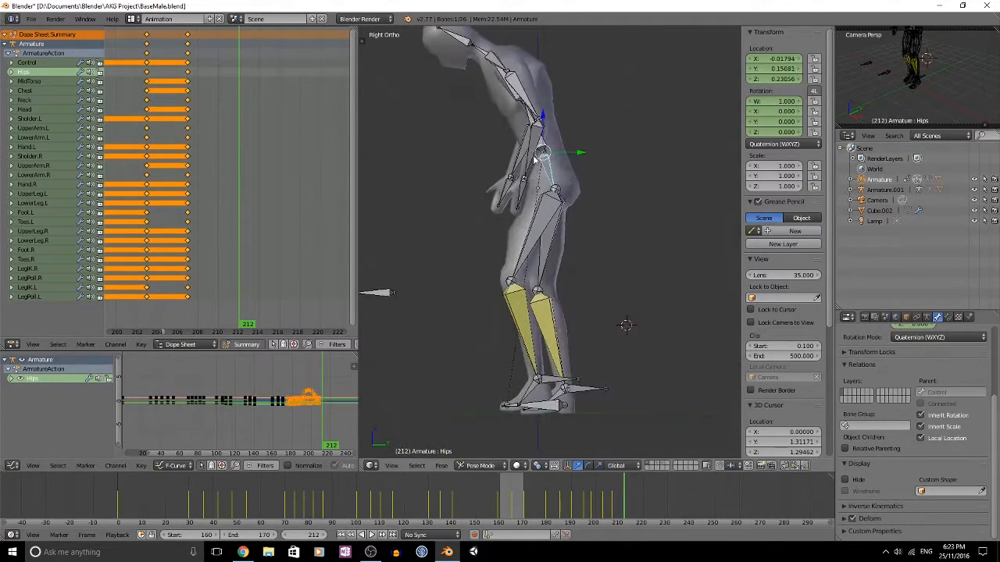
# Rotate the spine and arm bones to straighten the upper body at frame 212
pyautogui.keyDown('shift'); pyautogui.moveTo(531, 177); pyautogui.dragTo(538, 249, button='middle'); pyautogui.keyUp('shift')
pyautogui.rightClick(548, 209)
pyautogui.press('r')
pyautogui.click(578, 172)
pyautogui.rightClick(543, 168)
pyautogui.press('r')
pyautogui.click(539, 228)
pyautogui.rightClick(546, 188)
pyautogui.press('r')
pyautogui.click(542, 227)
# Adjust the left toes at frame 212 and keyframe all bones for the rising pose
pyautogui.keyDown('shift'); pyautogui.moveTo(547, 297); pyautogui.dragTo(544, 157, button='middle'); pyautogui.keyUp('shift')
pyautogui.rightClick(525, 331)
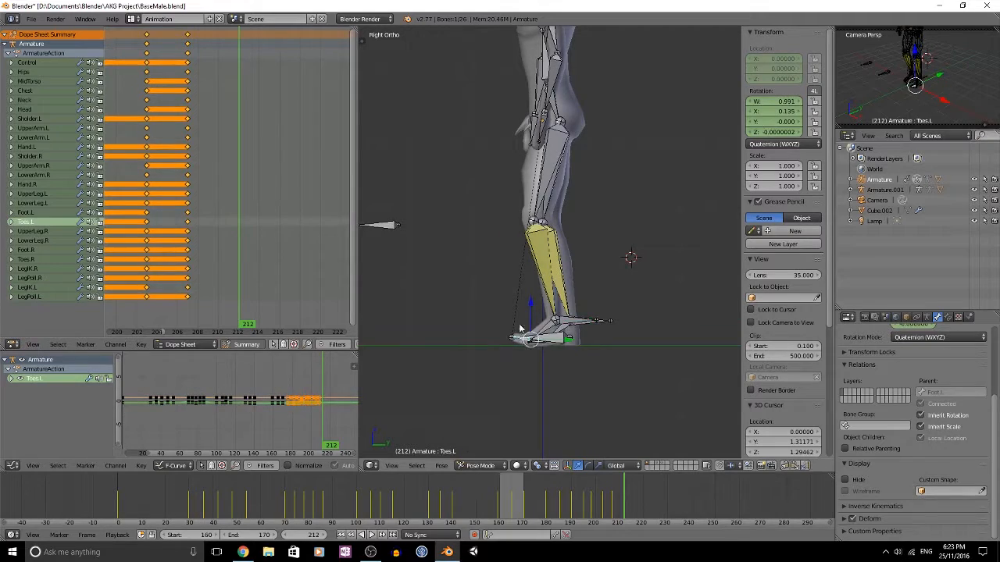
pyautogui.scroll(-3, 524, 330)
pyautogui.press('a')
pyautogui.press('a')
pyautogui.press('i')
# At frame 217, reposition the leg IK bone and level the toes so the feet rest flat on the ground
pyautogui.moveTo(285, 209); pyautogui.dragTo(289, 209)
pyautogui.moveTo(289, 208); pyautogui.dragTo(213, 208, button='middle')
pyautogui.scroll(4, 562, 313)
pyautogui.keyDown('shift'); pyautogui.moveTo(574, 375); pyautogui.dragTo(563, 315, button='middle'); pyautogui.keyUp('shift')
pyautogui.rightClick(590, 329)
pyautogui.press('g')
pyautogui.click(584, 317)
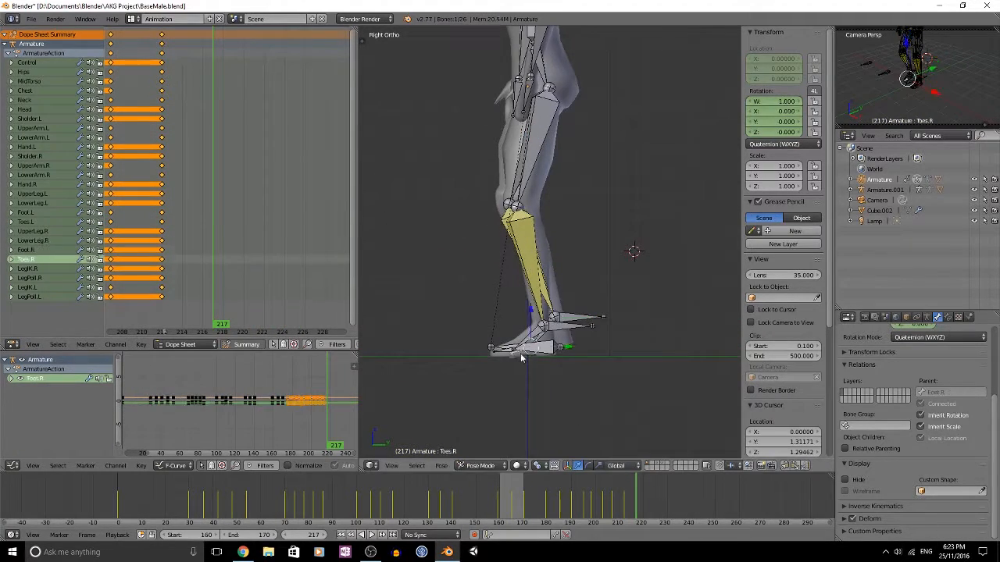
pyautogui.rightClick(516, 352)
# Move the hips to an upright standing position above the feet at frame 217
pyautogui.scroll(-4, 521, 343)
pyautogui.keyDown('shift'); pyautogui.moveTo(539, 243); pyautogui.dragTo(539, 292, button='middle'); pyautogui.keyUp('shift')
pyautogui.rightClick(545, 211)
pyautogui.scroll(3, 562, 223)
pyautogui.press('g')
pyautogui.click(581, 225)
pyautogui.scroll(-3, 580, 205)
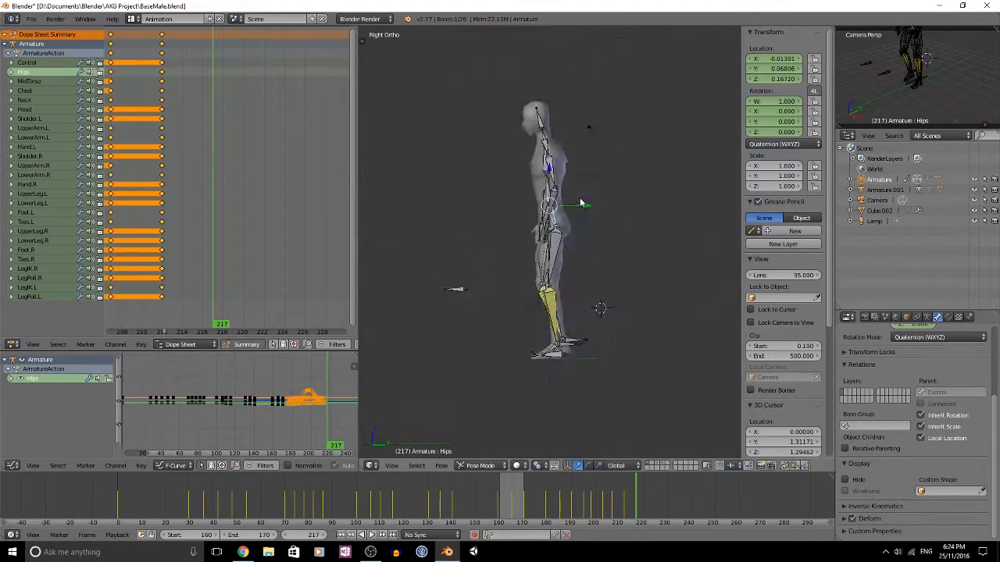
# Straighten the torso, head and arms into a standing pose and keyframe all bones at frame 217
pyautogui.scroll(2, 580, 203)
pyautogui.moveTo(580, 203); pyautogui.dragTo(641, 211, button='middle')
pyautogui.rightClick(551, 166)
pyautogui.press('KP_3')
pyautogui.rightClick(558, 68)
pyautogui.rightClick(564, 131)
pyautogui.moveTo(564, 137); pyautogui.dragTo(586, 141, button='middle')
pyautogui.rightClick(559, 186)
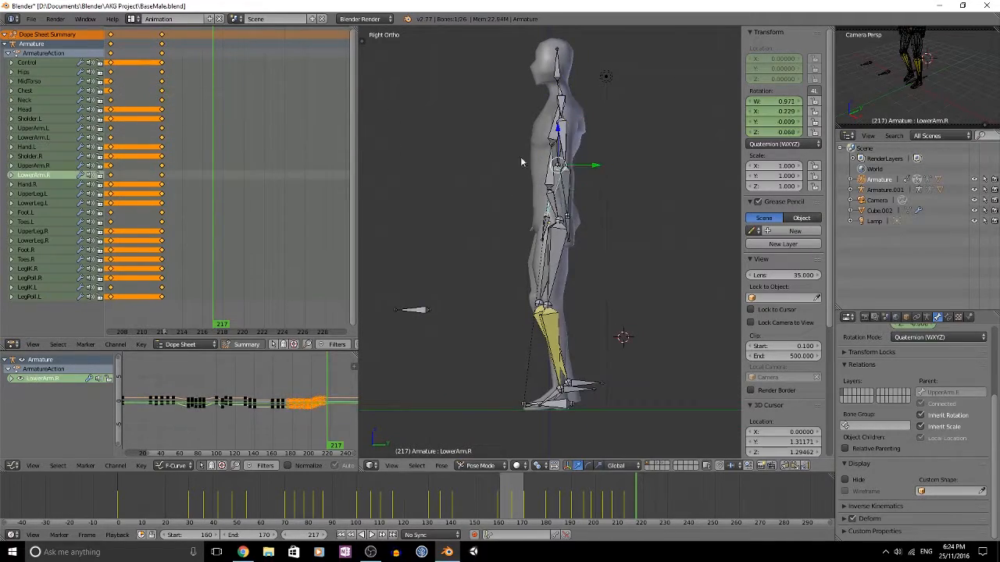
pyautogui.press('a')
pyautogui.press('a')
pyautogui.press('i')
pyautogui.click(607, 219)
# Move to frame 222 and select all the armature's bones, including the leg and foot bones
pyautogui.moveTo(215, 187); pyautogui.dragTo(264, 187)
pyautogui.rightClick(585, 381)
pyautogui.press('a')
pyautogui.press('b')
pyautogui.moveTo(645, 423); pyautogui.dragTo(483, 271)
pyautogui.press('a')
pyautogui.press('KP_1')
pyautogui.press('KP_3')
# Copy the standing-pose keyframe column and paste it at frame 222 to finish the landing
pyautogui.scroll(-4, 584, 259)
pyautogui.scroll(-12, 188, 178)
pyautogui.moveTo(117, 176); pyautogui.dragTo(171, 171, button='middle')
pyautogui.click(246, 188)
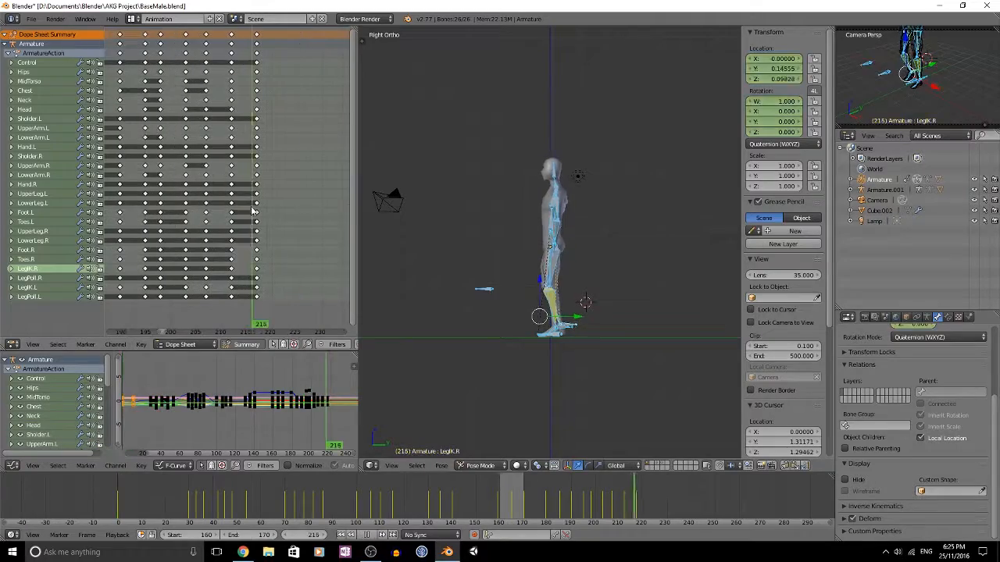
pyautogui.scroll(3, 612, 337)
pyautogui.press('a')
# Set the playback range to frames 180 to 230 and play the landing animation from the front view
pyautogui.moveTo(163, 166); pyautogui.dragTo(172, 188)
pyautogui.doubleClick(191, 535)
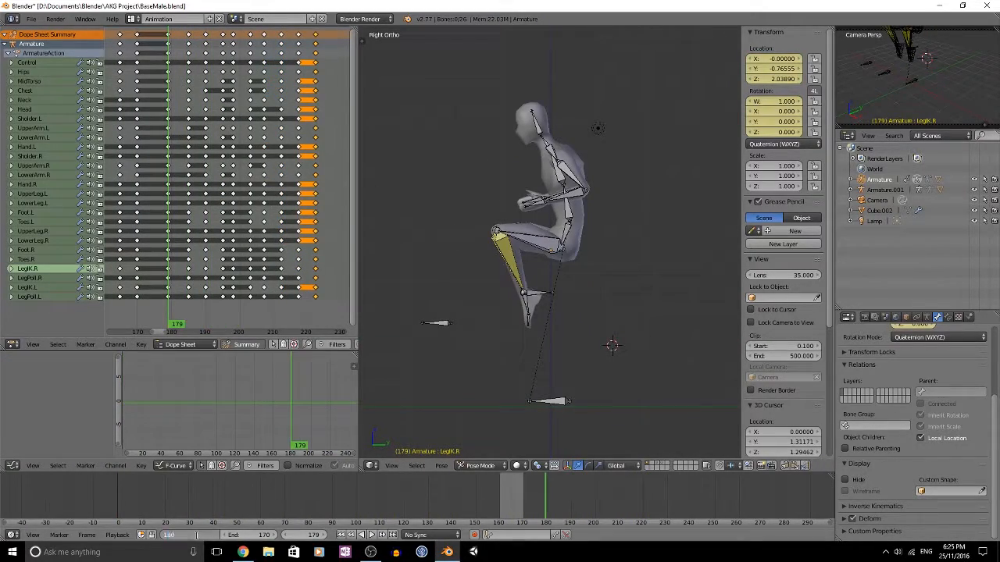
pyautogui.write('180')
pyautogui.press('Return')
pyautogui.doubleClick(250, 535)
pyautogui.press('Return')
pyautogui.hotkey('alt', 'a')
pyautogui.rightClick(539, 243)
pyautogui.doubleClick(253, 535)
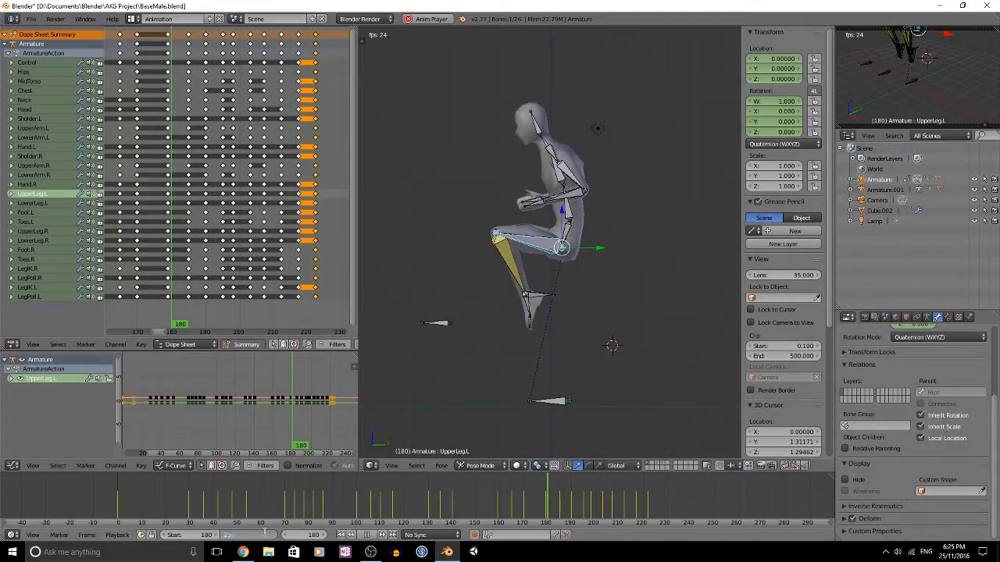
pyautogui.write('230')
pyautogui.press('Return')
pyautogui.press('KP_1')
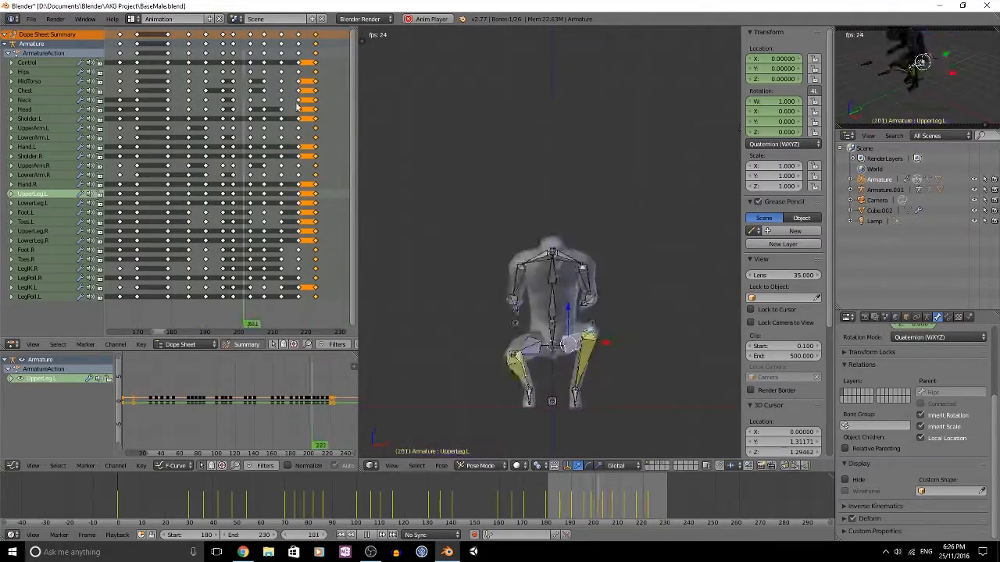
# Keyframe the left leg's pole target (LegPoll.L) during the rise from the landing crouch and replay the landing
pyautogui.hotkey('alt', 'a')
pyautogui.moveTo(666, 355); pyautogui.dragTo(634, 371, button='middle')
pyautogui.rightClick(554, 331)
pyautogui.moveTo(268, 221)
pyautogui.mouseDown()
pyautogui.moveTo(254, 221)
pyautogui.moveTo(281, 221)
pyautogui.mouseUp()
pyautogui.press('i')
pyautogui.click(535, 351)
pyautogui.press('KP_1')
pyautogui.hotkey('alt', 'a')
pyautogui.hotkey('alt', 'a')
pyautogui.press('i')
pyautogui.click(553, 278)
pyautogui.hotkey('alt', 'a')
pyautogui.scroll(-3, 550, 271)
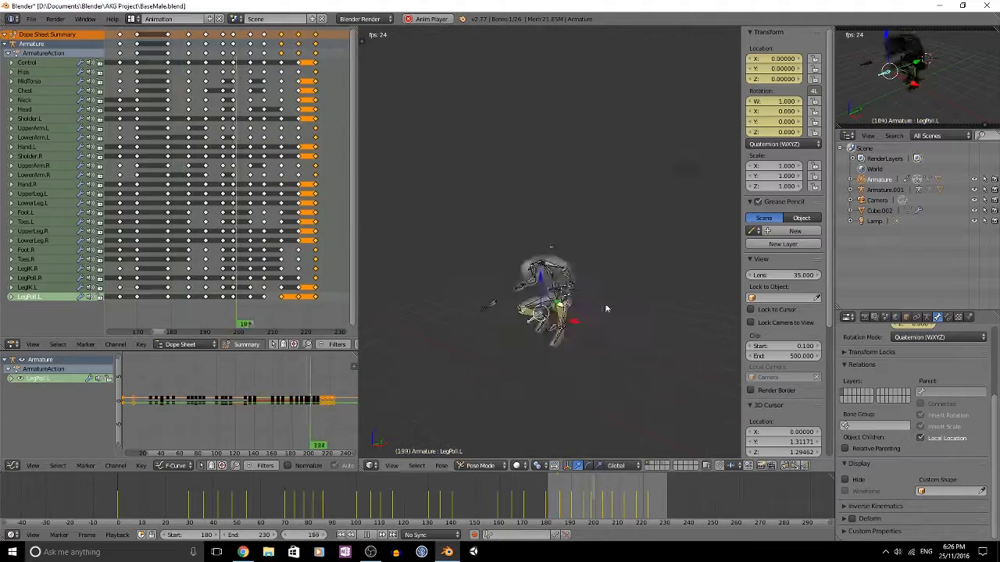
# Play the landing from the side view and save over the existing blend file
pyautogui.press('KP_3')
pyautogui.scroll(-3, 596, 286)
pyautogui.hotkey('alt', 'a')
pyautogui.hotkey('ctrl', 's')
pyautogui.click(491, 226)
pyautogui.scroll(3, 558, 220)
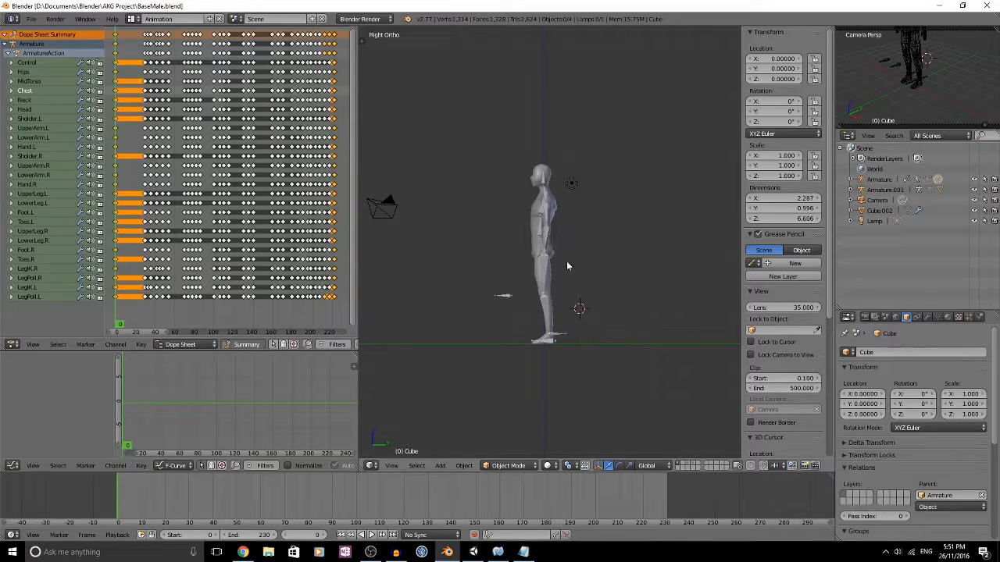
# Play through the complete set of actions from frame 0 to 230 in the side view
pyautogui.moveTo(493, 218); pyautogui.dragTo(550, 223, button='middle')
pyautogui.press('KP_3')
pyautogui.hotkey('alt', 'a')
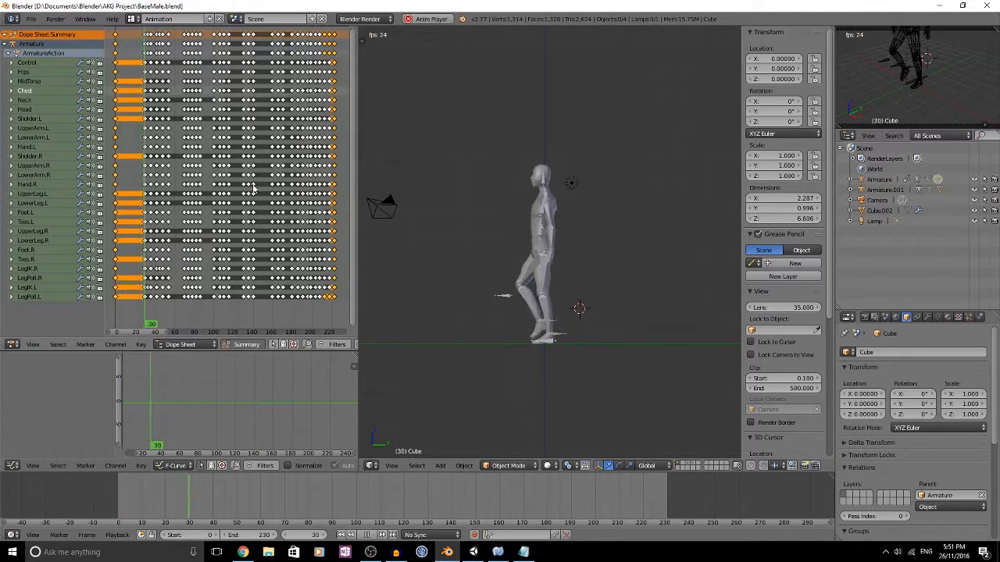
pyautogui.hotkey('alt', 'a')
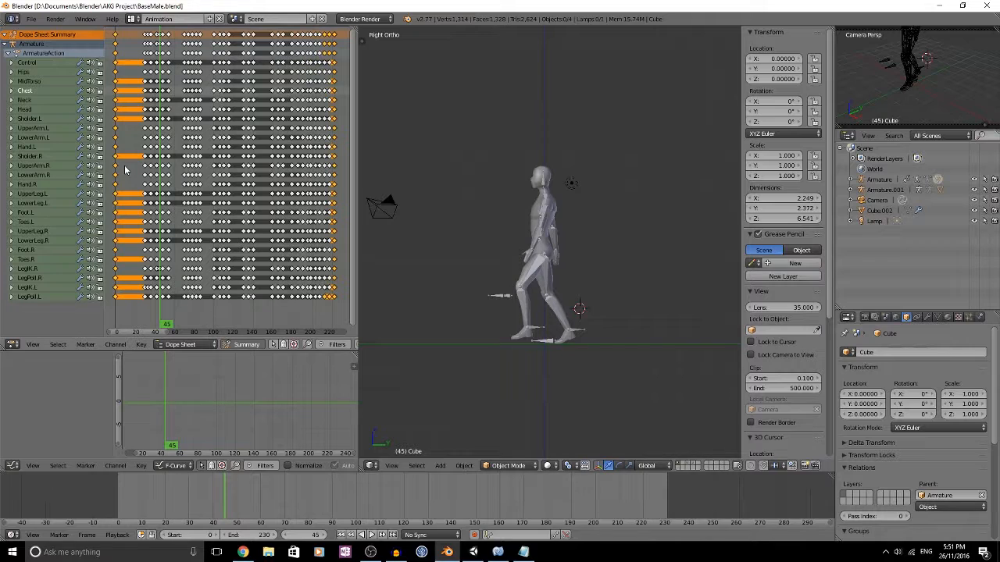
pyautogui.click(147, 205)
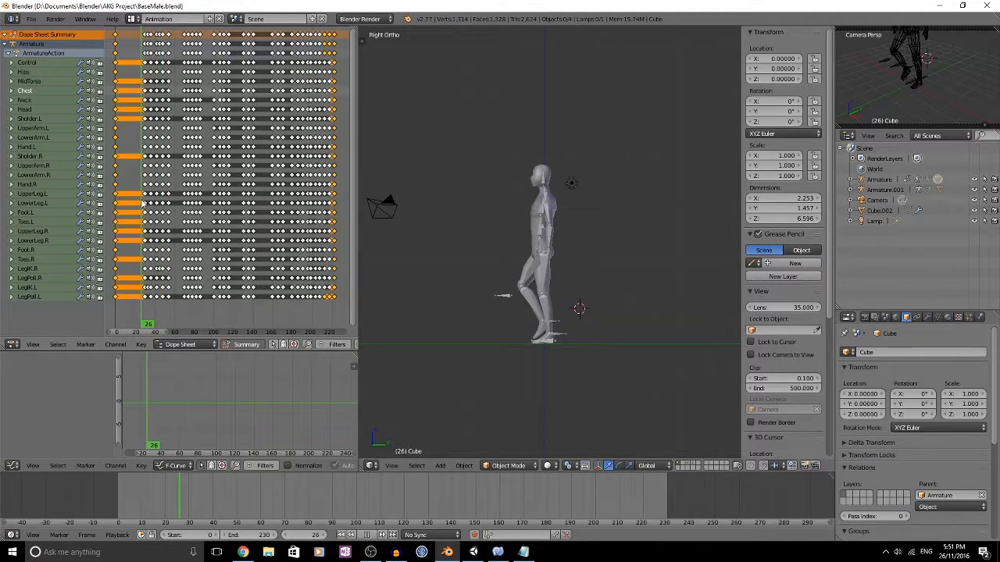
pyautogui.hotkey('alt', 'a')
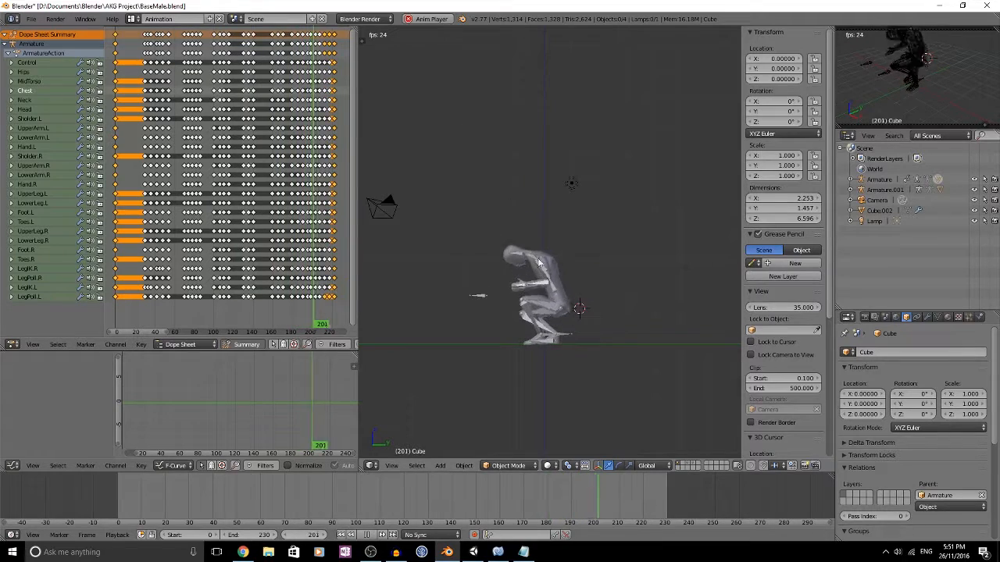
pyautogui.hotkey('alt', 'a')
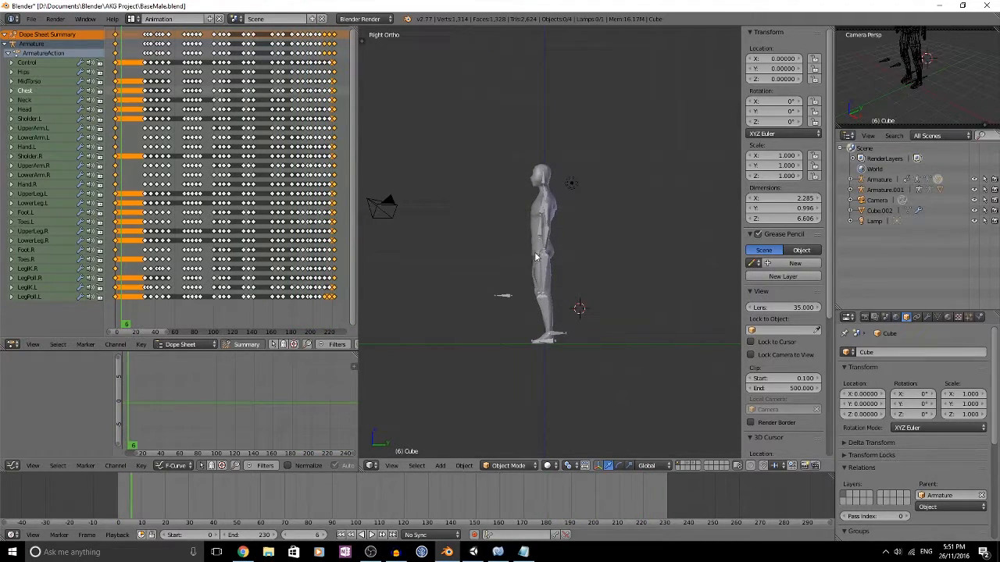
# Copy the standing-pose keyframes from frame 0 to frame 20 to create an idle action, and save the file
pyautogui.moveTo(134, 227)
pyautogui.mouseDown()
pyautogui.moveTo(115, 226)
pyautogui.moveTo(128, 227)
pyautogui.mouseUp()
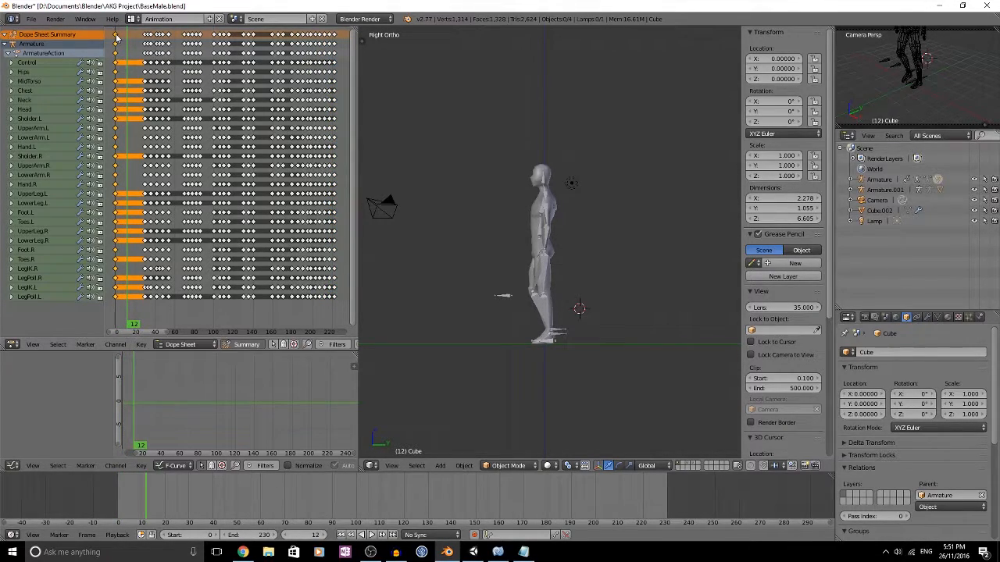
pyautogui.moveTo(135, 37); pyautogui.dragTo(136, 37)
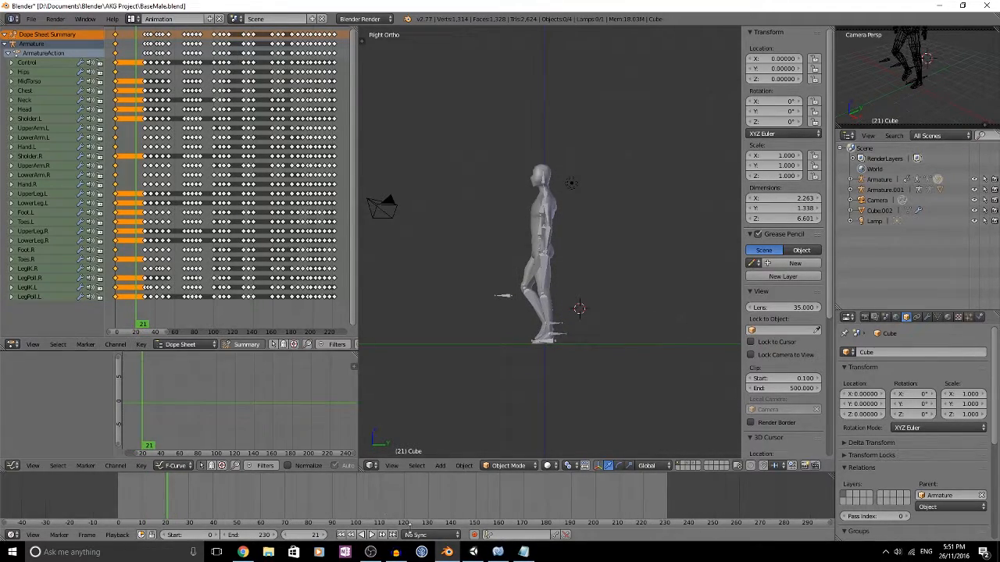
pyautogui.hotkey('ctrl', 'v')
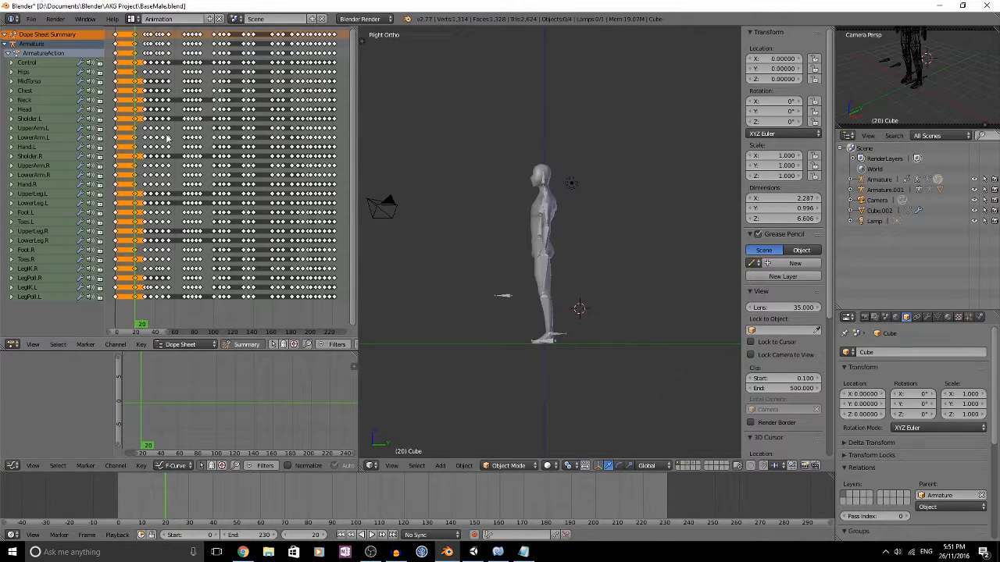
pyautogui.click(116, 71)
pyautogui.hotkey('alt', 'a')
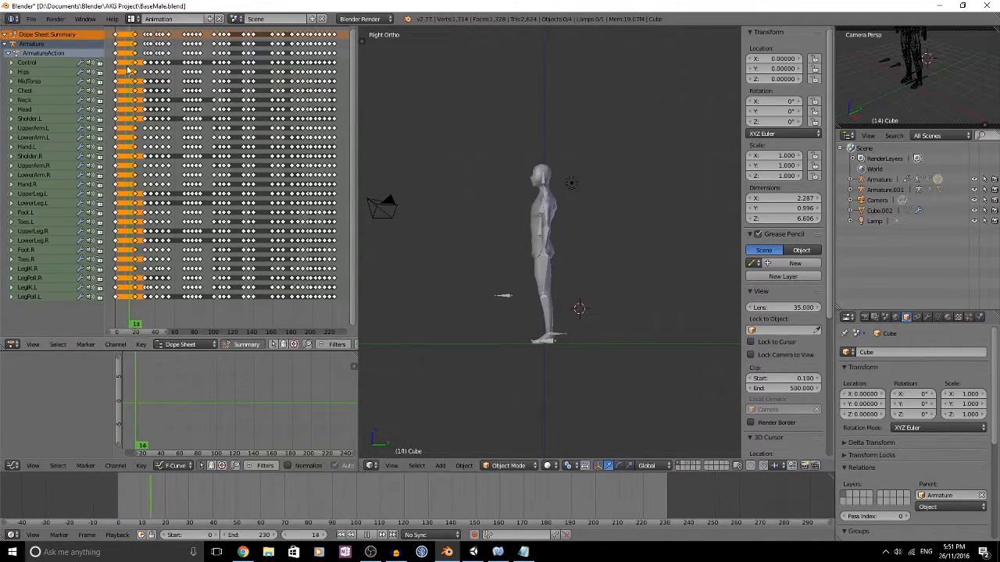
pyautogui.hotkey('ctrl', 's')
pyautogui.click(579, 140)
# Select the character's body mesh together with its armature in Object Mode
pyautogui.press('a')
pyautogui.press('a')
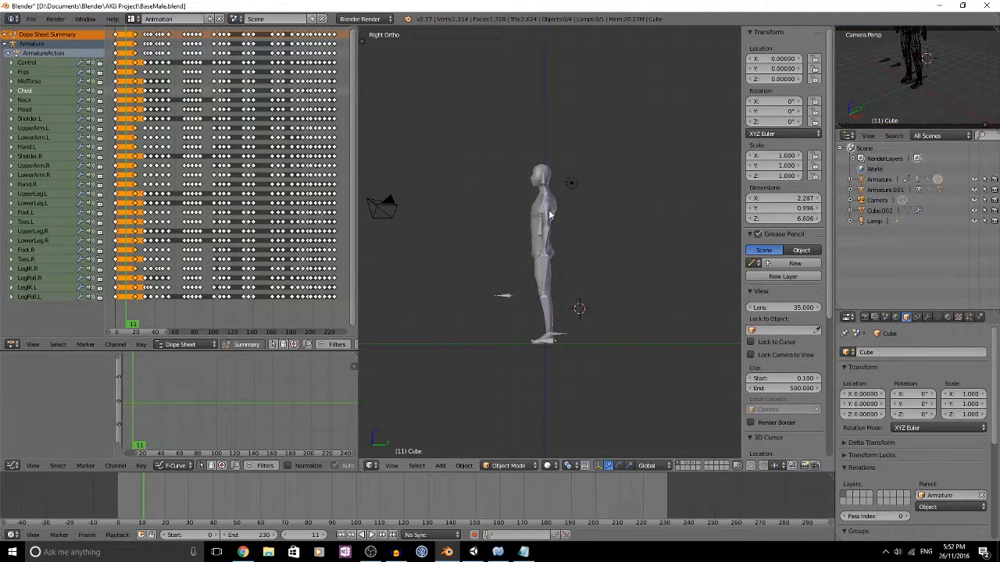
pyautogui.rightClick(540, 230)
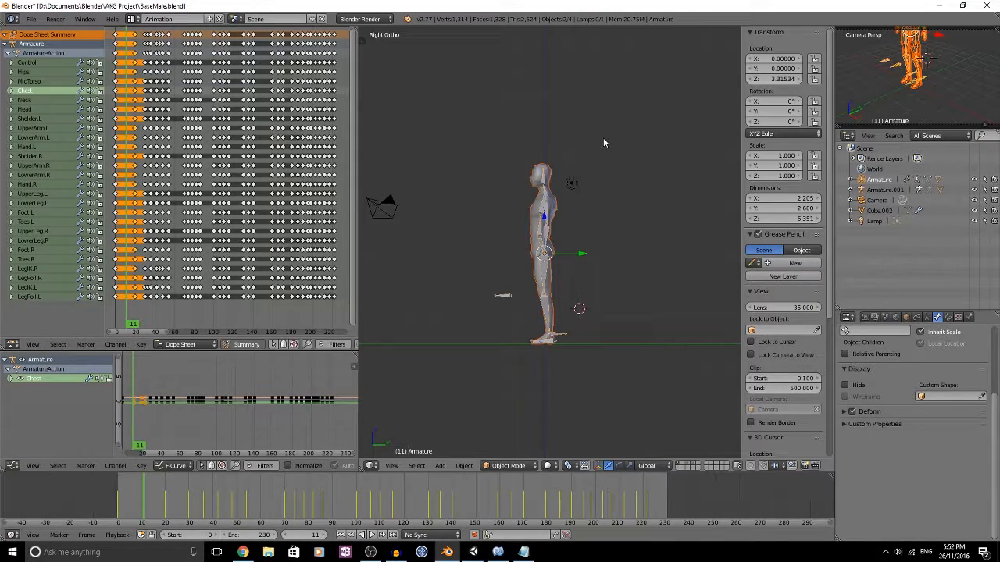
pyautogui.click(31, 18)
pyautogui.rightClick(536, 233)
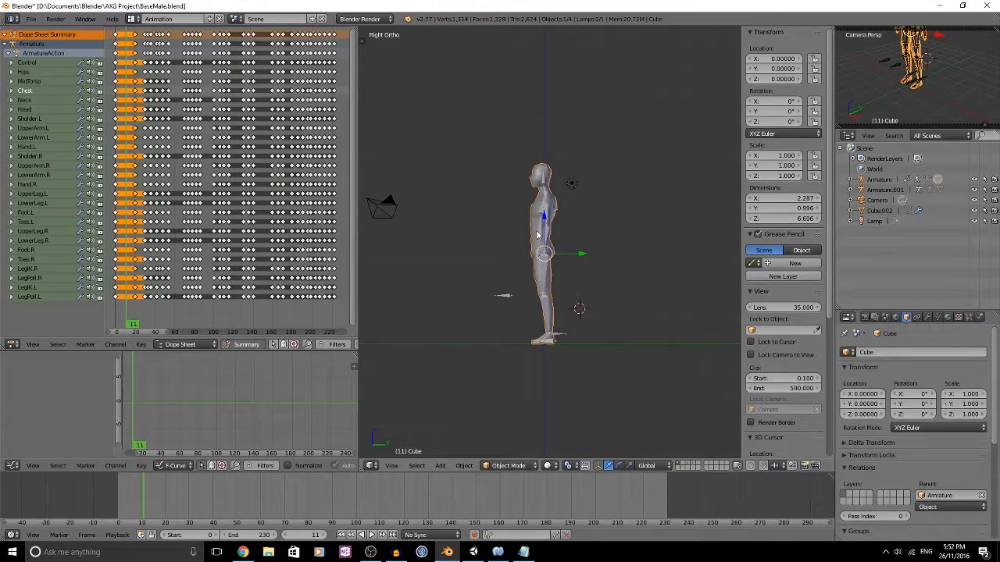
pyautogui.rightClick(542, 210)
pyautogui.keyDown('shift'); pyautogui.rightClick(540, 218); pyautogui.keyUp('shift')
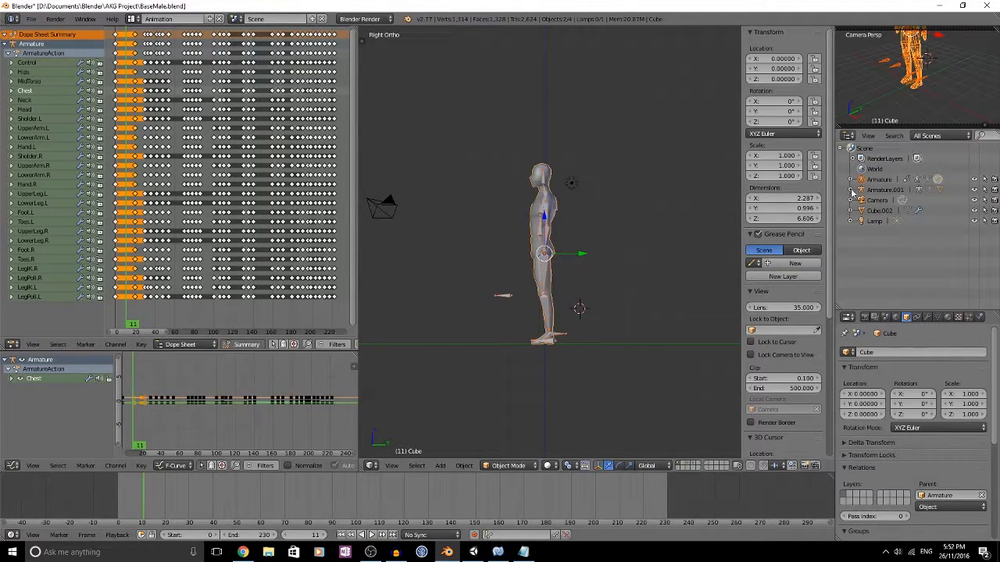
# Rename the character's mesh object as BaseCharacter
pyautogui.click(871, 352)
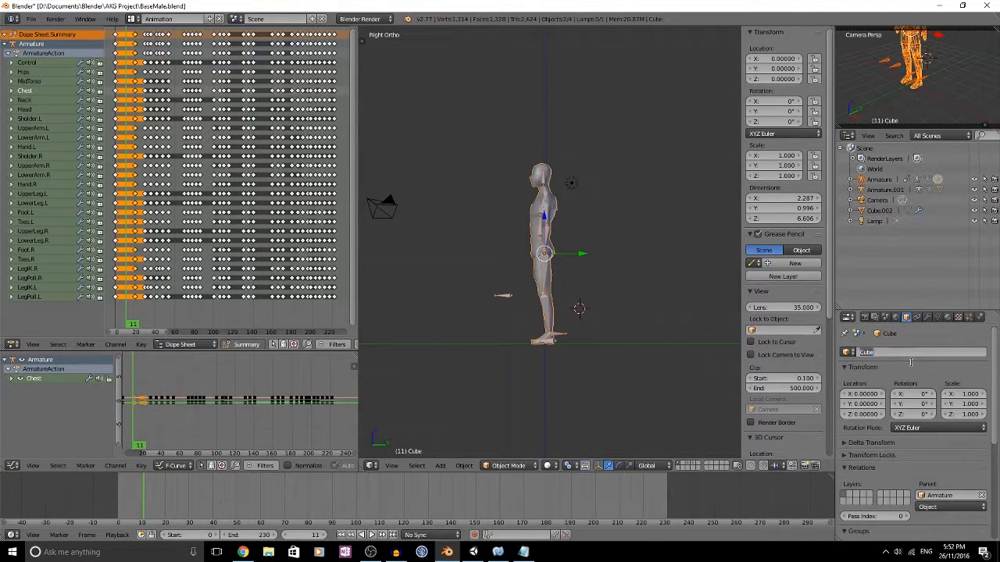
pyautogui.write('c')
pyautogui.press('BackSpace')
pyautogui.write('BaseCharacter')
pyautogui.press('Return')
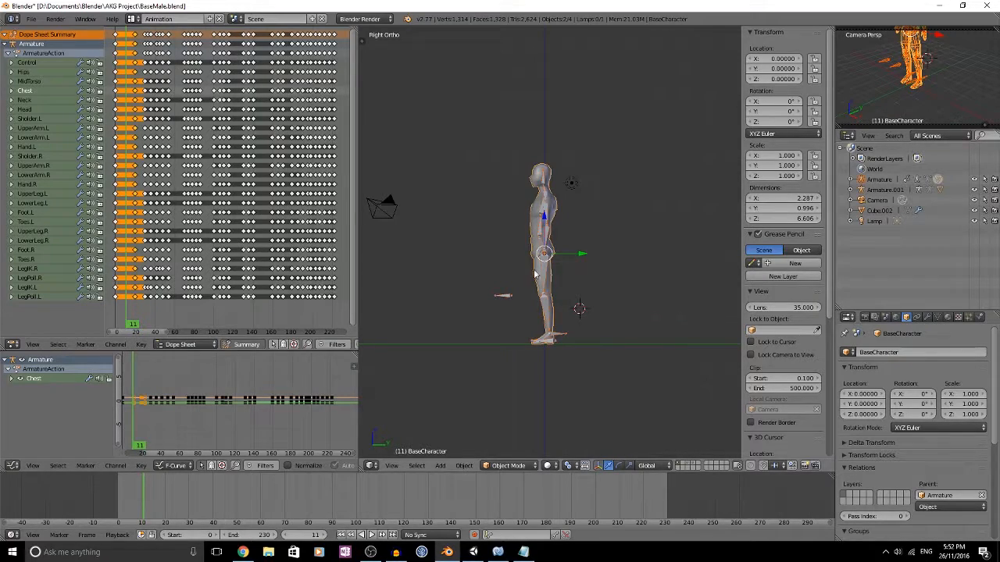
pyautogui.click(512, 300)
pyautogui.click(937, 317)
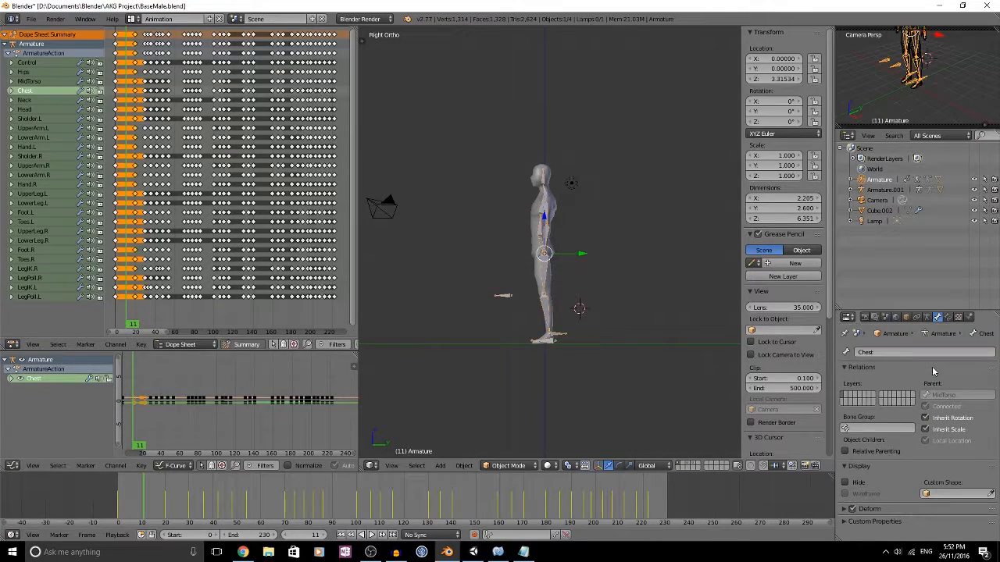
pyautogui.click(927, 317)
pyautogui.click(915, 353)
pyautogui.click(938, 318)
pyautogui.click(938, 318)
# Select the armature together with the BaseCharacter mesh and save over the existing blend file
pyautogui.rightClick(534, 241)
pyautogui.rightClick(541, 230)
pyautogui.keyDown('shift'); pyautogui.rightClick(535, 220); pyautogui.keyUp('shift')
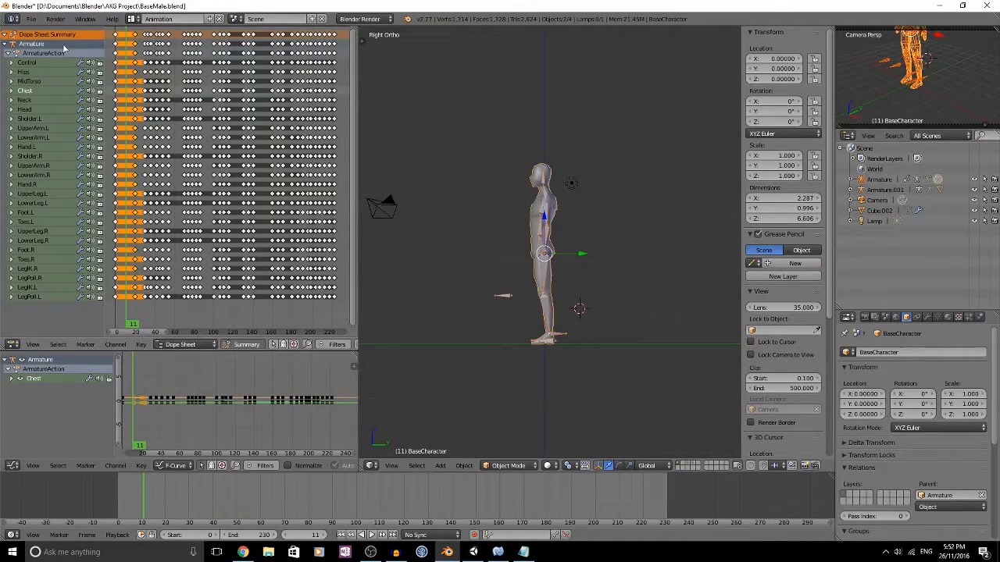
pyautogui.click(31, 19)
pyautogui.hotkey('ctrl', 's')
pyautogui.click(508, 291)
# Start an FBX export and browse to the Unity project's folder AKG Project 1\Assets
pyautogui.click(30, 20)
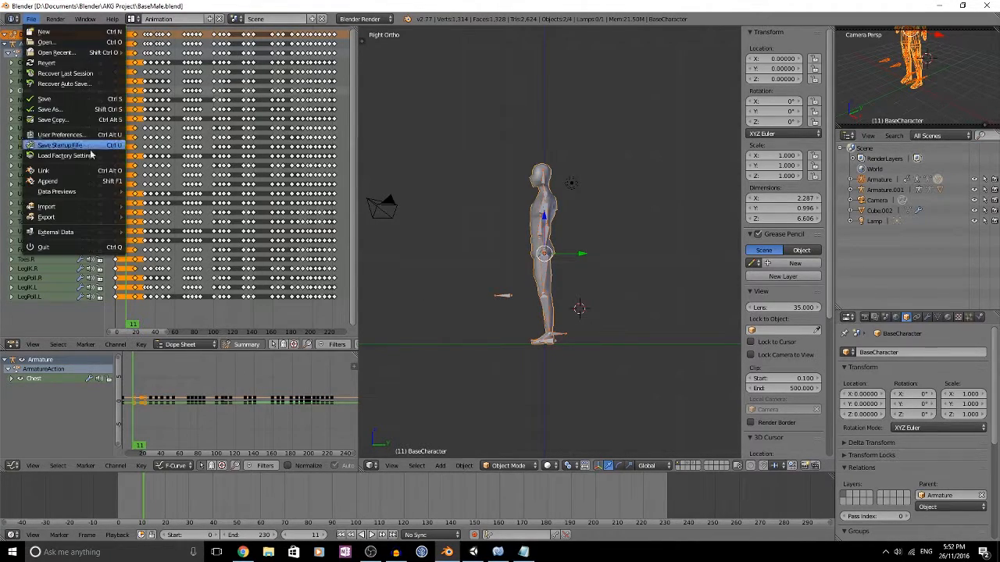
pyautogui.moveTo(48, 217)
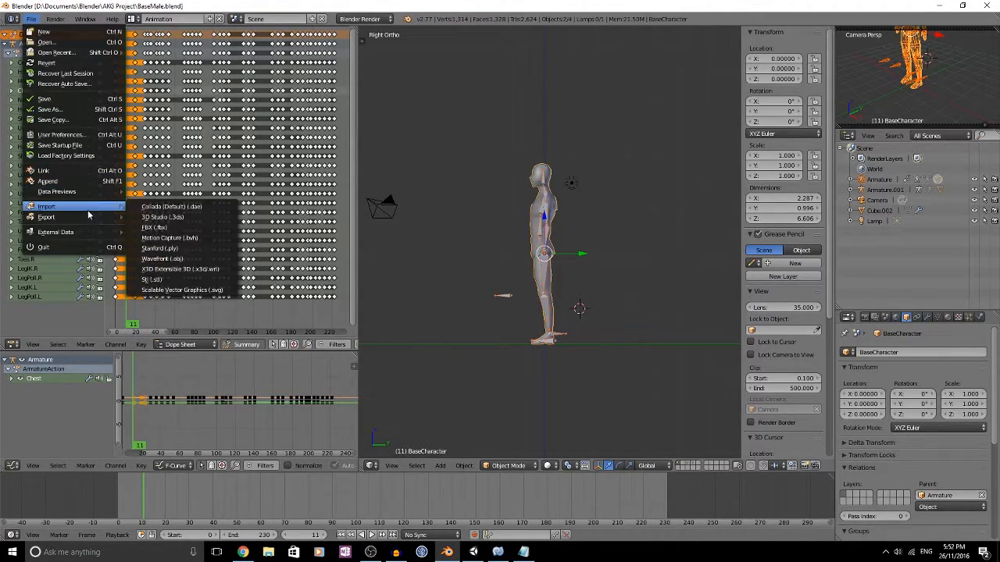
pyautogui.click(169, 238)
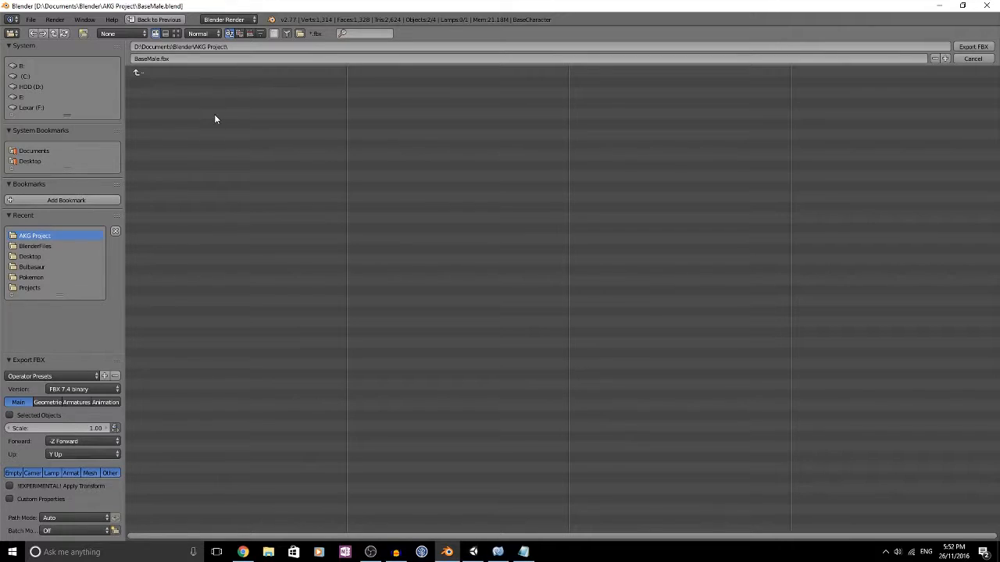
pyautogui.click(188, 71)
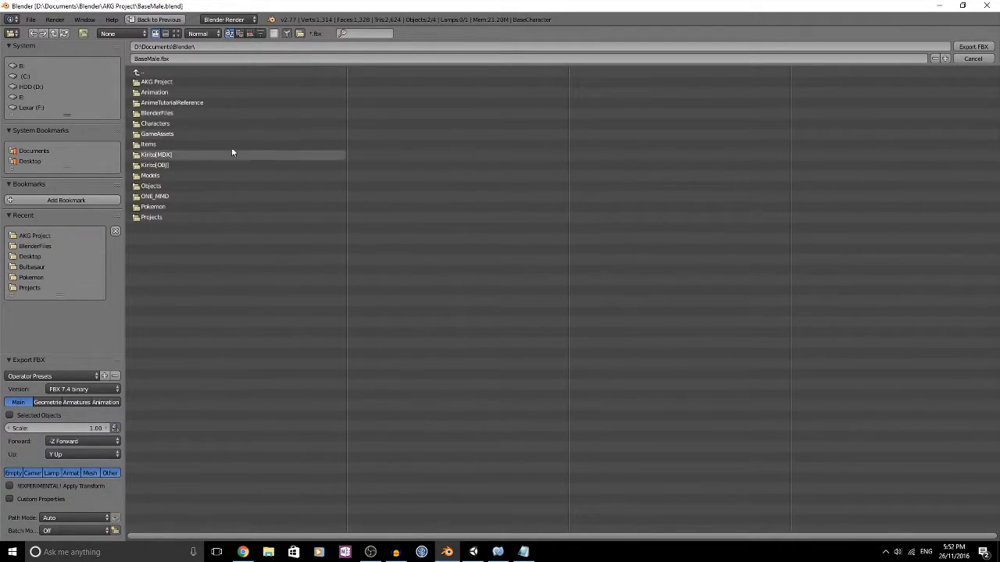
pyautogui.click(153, 72)
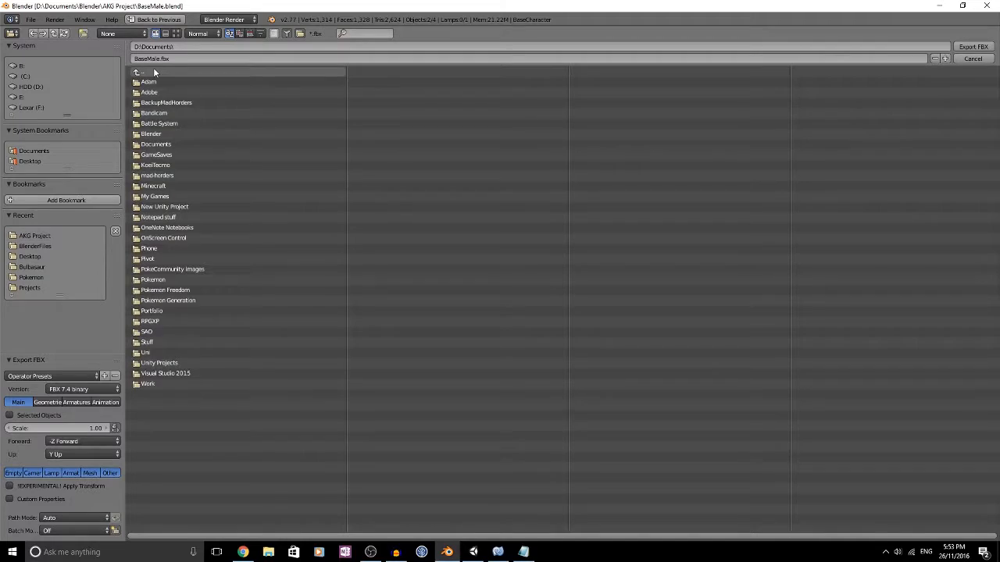
pyautogui.click(177, 363)
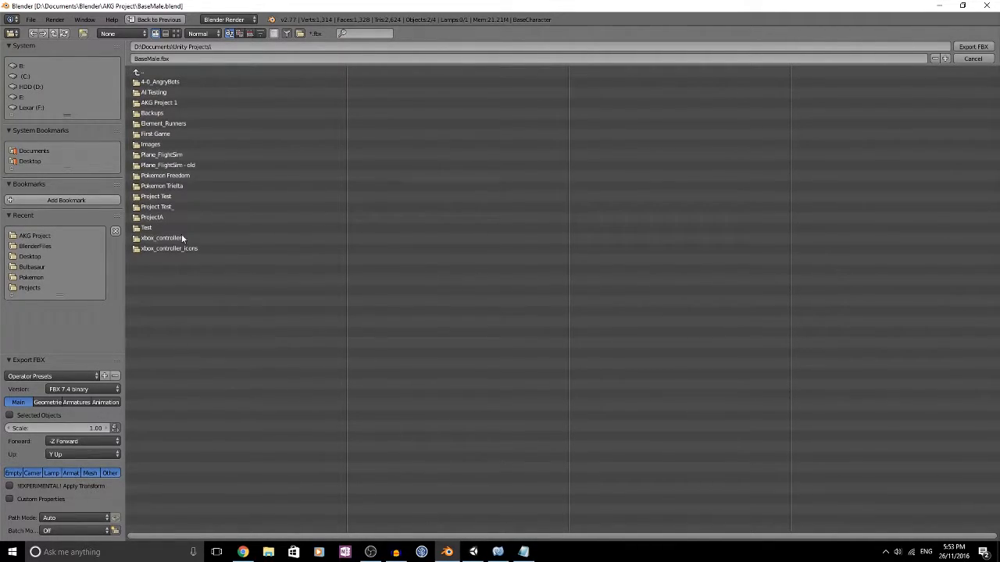
pyautogui.click(173, 102)
pyautogui.click(161, 83)
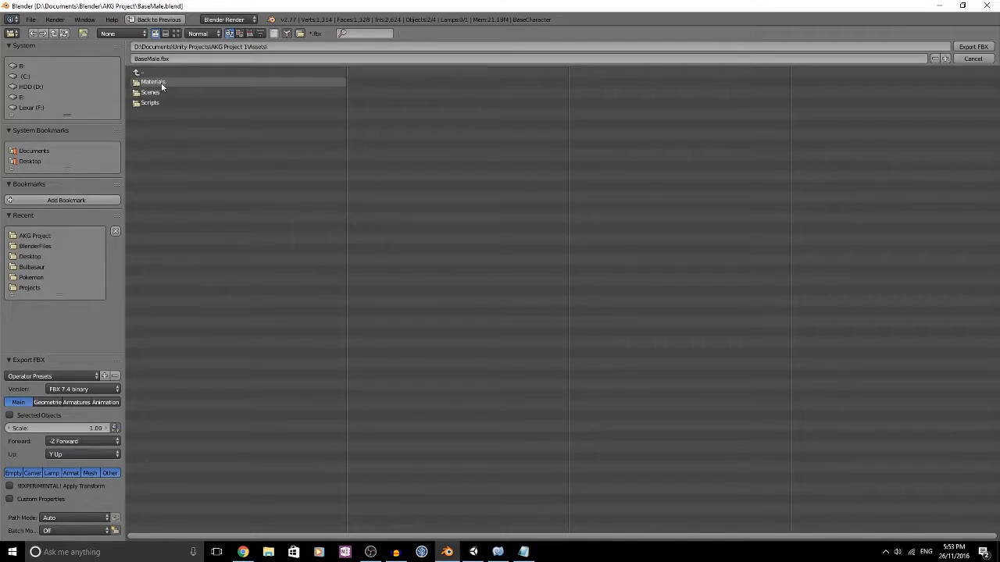
# Create a folder named Objects inside Assets and open it as the export destination
pyautogui.click(83, 33)
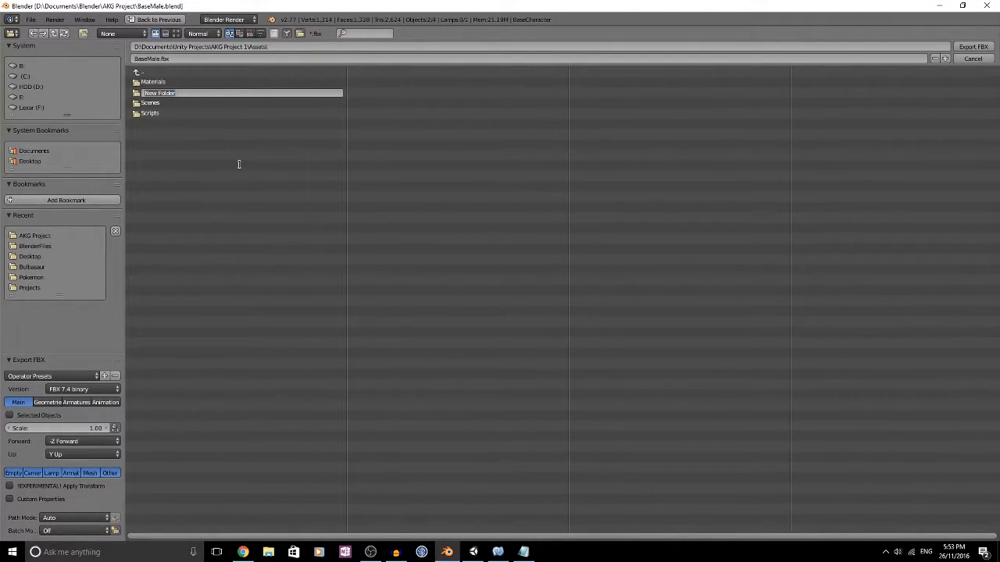
pyautogui.write('S')
pyautogui.write('bjects')
pyautogui.press('Return')
pyautogui.click(166, 92)
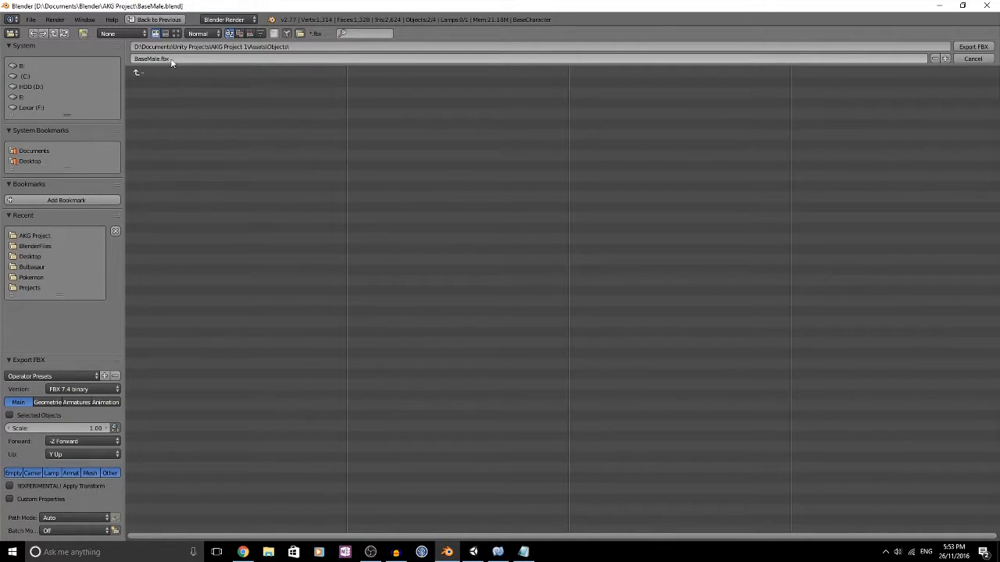
# Name the export file BaseMaleCharacter.fbx
pyautogui.click(144, 58)
pyautogui.moveTo(161, 59); pyautogui.dragTo(149, 66)
pyautogui.click(159, 60)
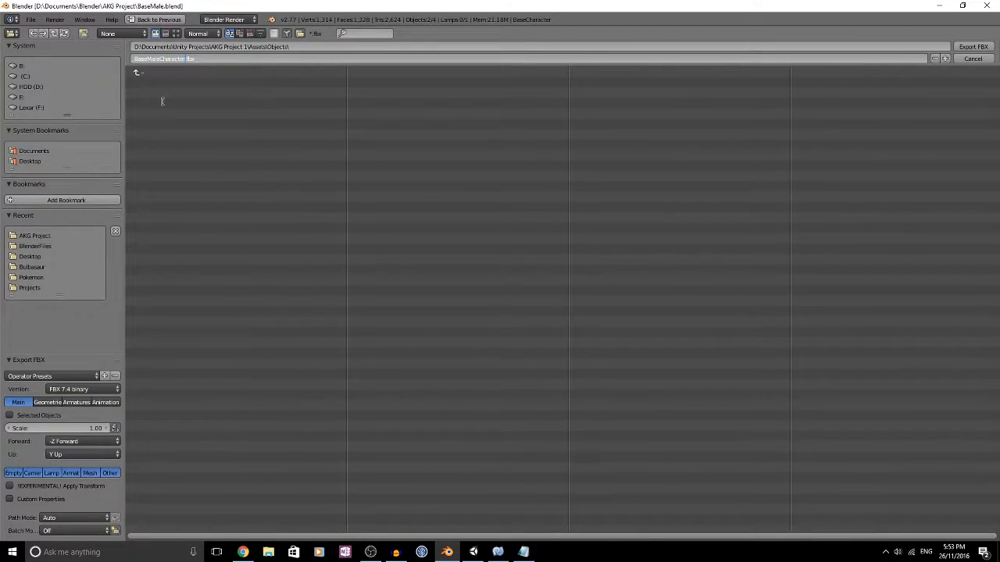
pyautogui.press('Return')
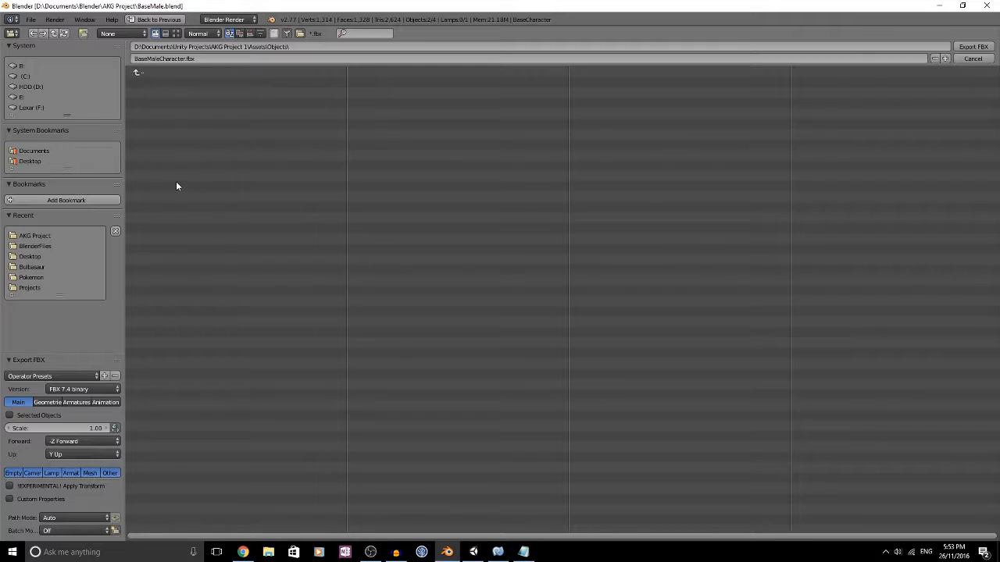
# Set the FBX export axes to X Forward and Z Up, and export BaseMaleCharacter.fbx
pyautogui.click(85, 441)
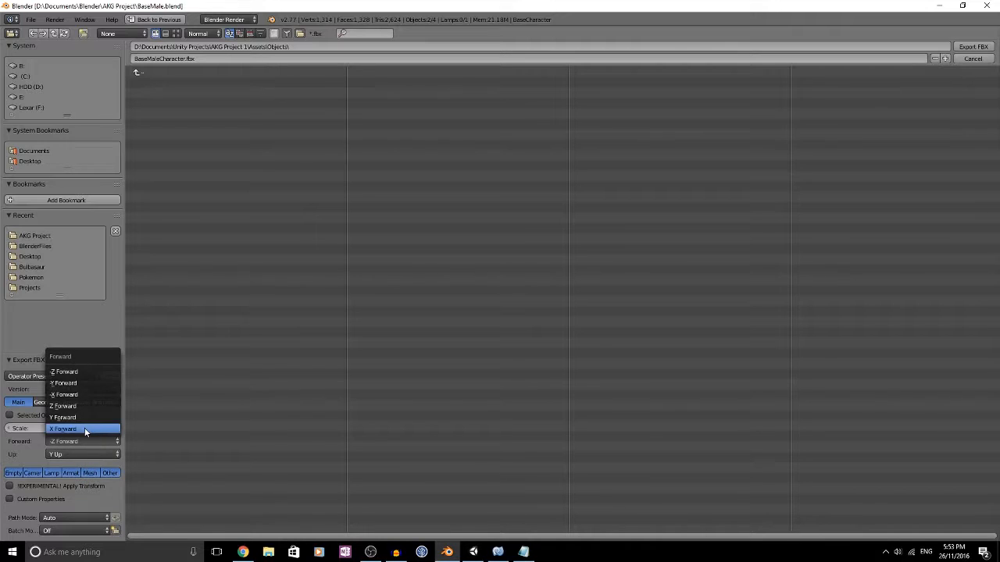
pyautogui.click(97, 455)
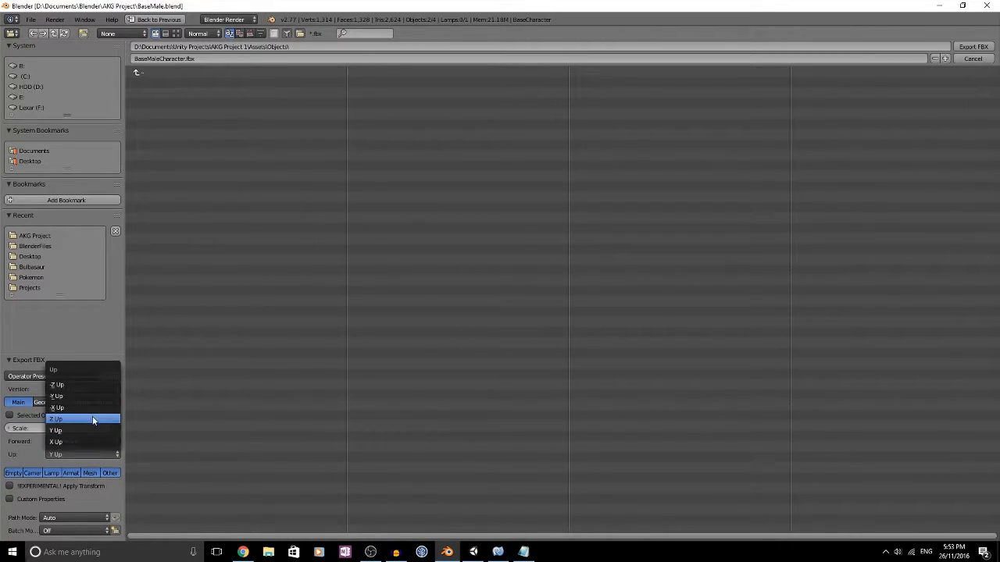
pyautogui.click(95, 419)
pyautogui.click(94, 442)
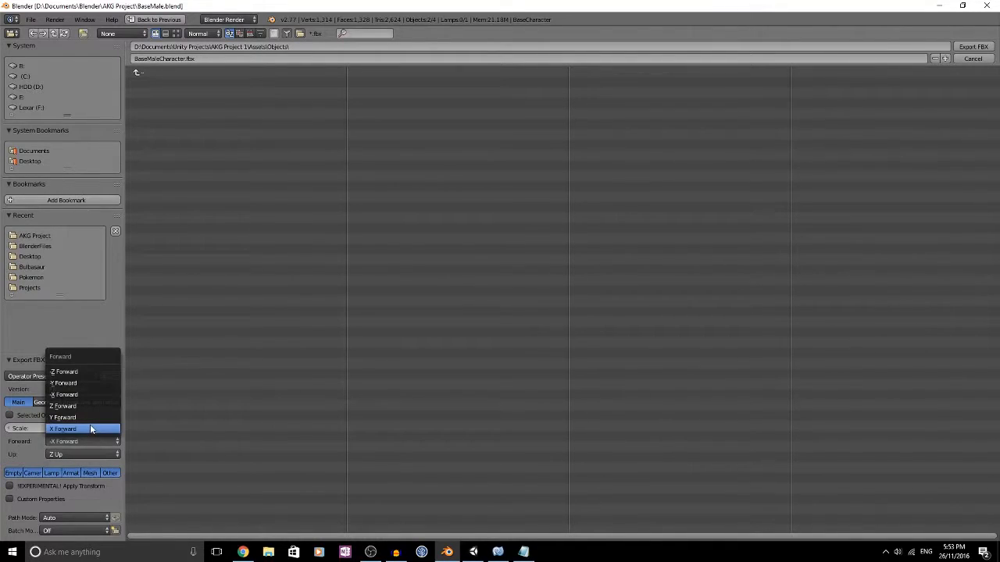
pyautogui.click(90, 428)
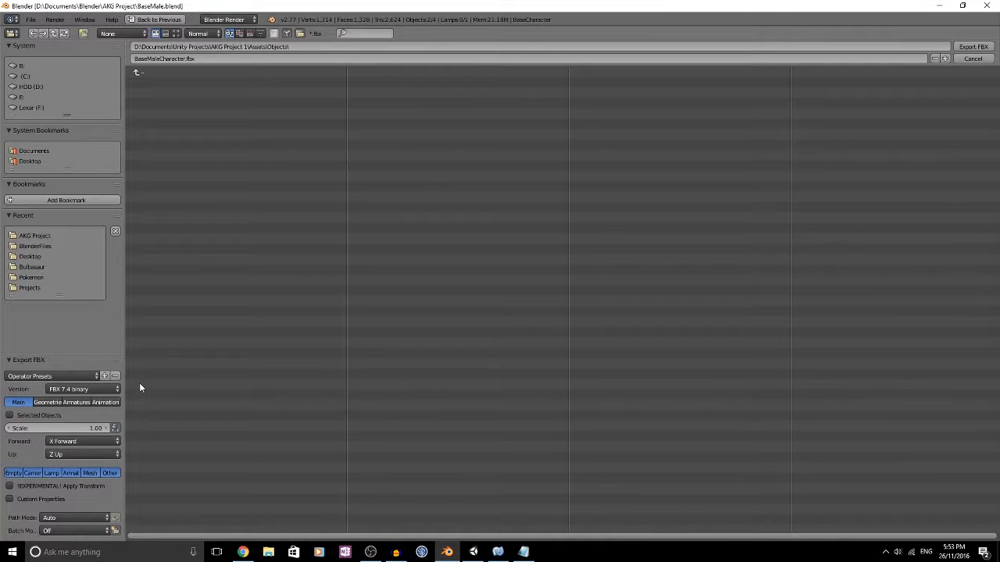
pyautogui.click(971, 48)
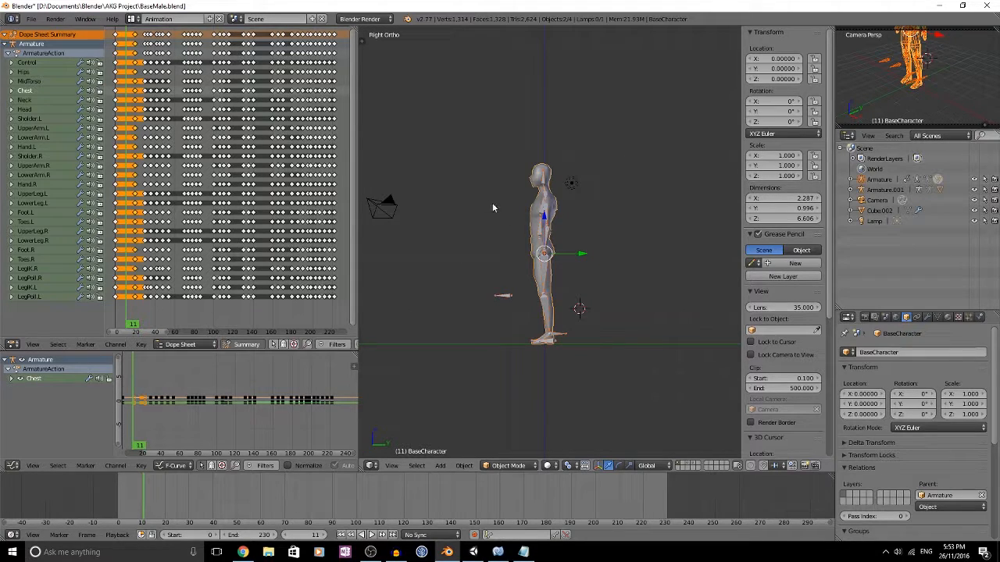
# Export to FBX again with only the selected objects, overwriting BaseMaleCharacter.fbx in the Objects folder
pyautogui.click(30, 18)
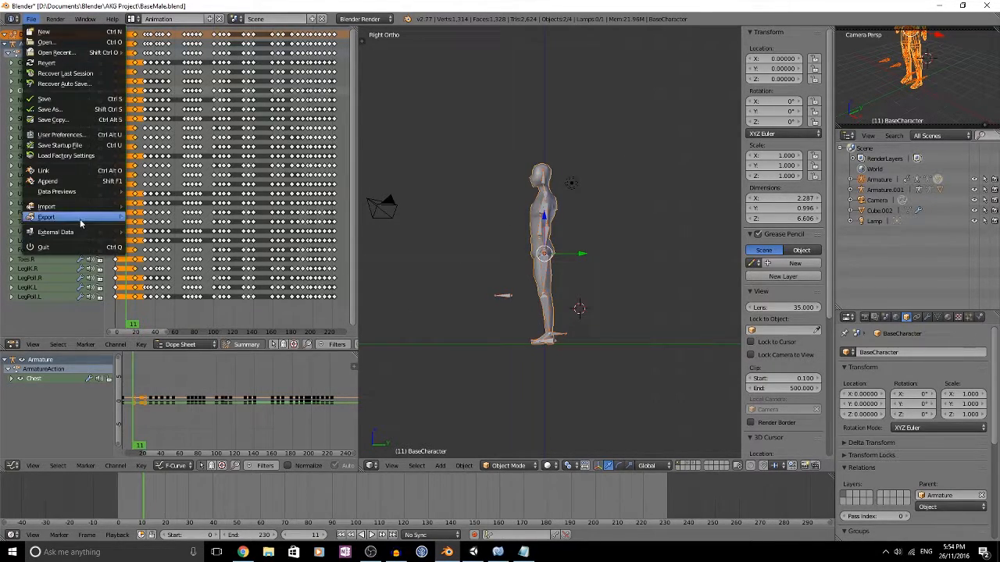
pyautogui.moveTo(80, 224)
pyautogui.click(195, 238)
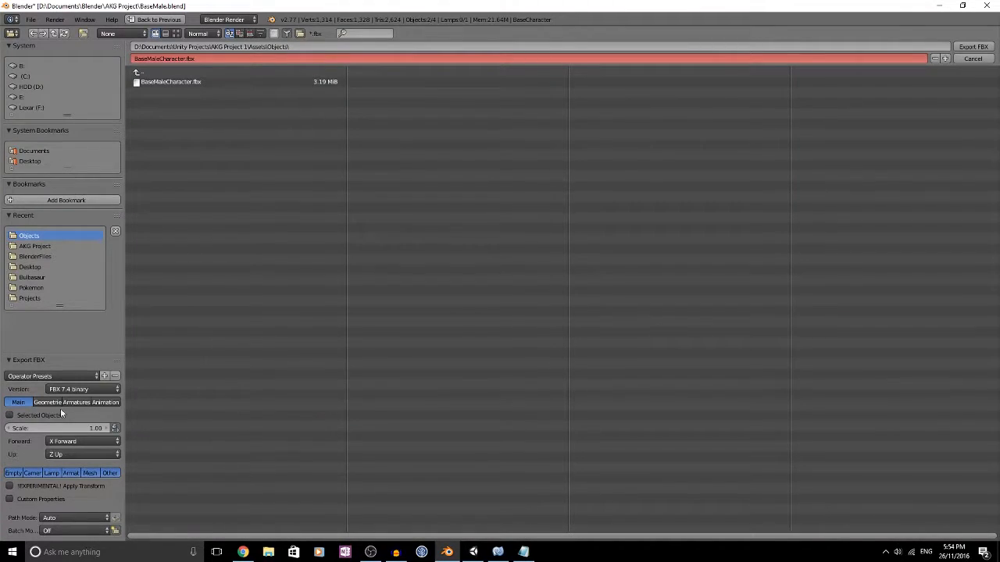
pyautogui.click(10, 414)
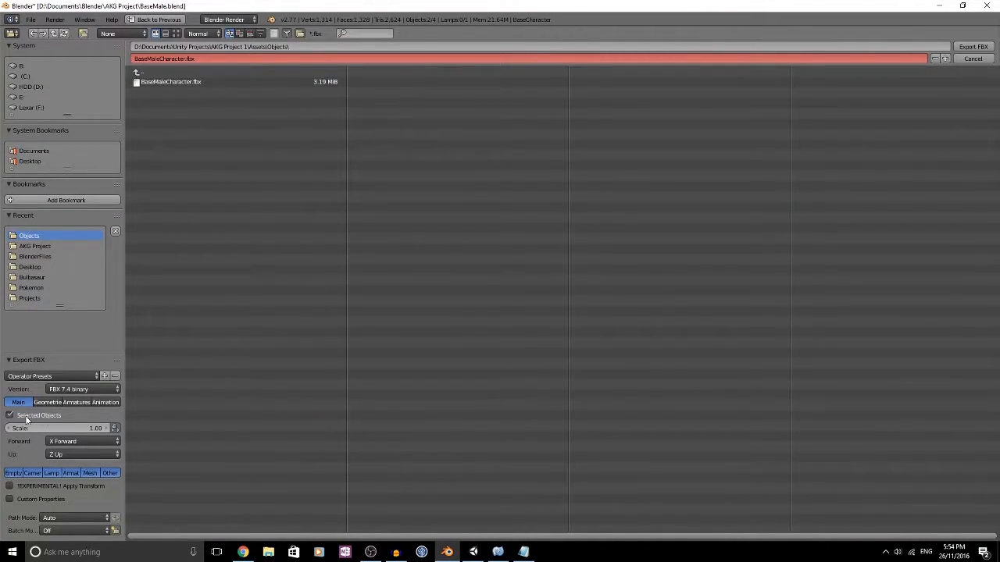
pyautogui.click(168, 79)
pyautogui.doubleClick(171, 82)
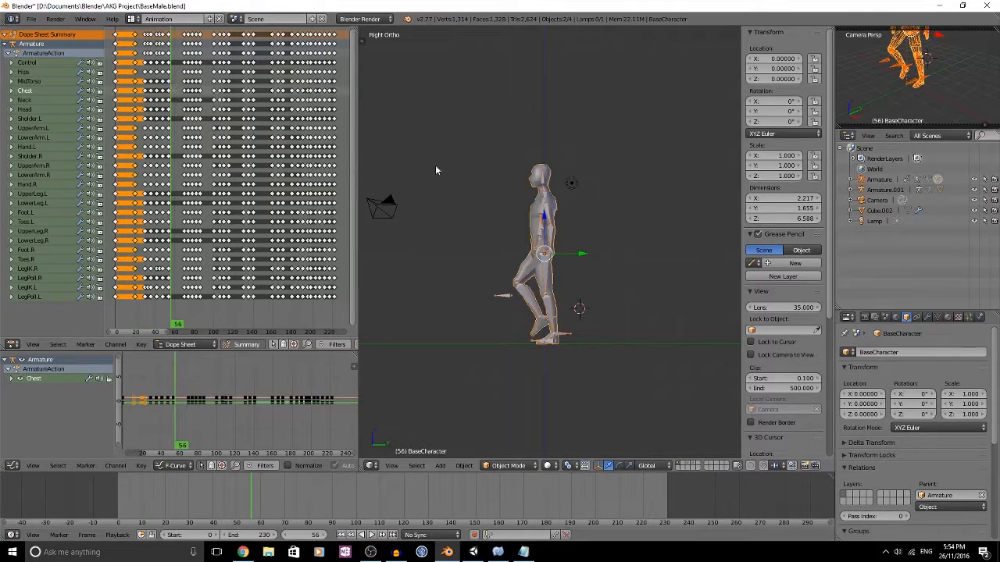
# Switch to Unity and place the BaseMaleCharacter model from Assets > Objects into the scene near the white block
pyautogui.click(473, 552)
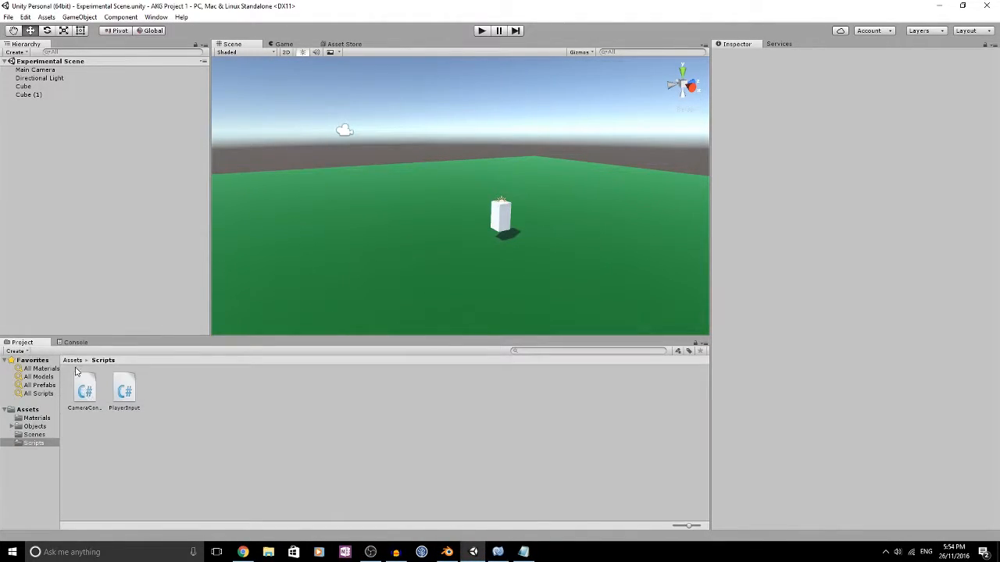
pyautogui.click(72, 360)
pyautogui.doubleClick(123, 386)
pyautogui.moveTo(122, 396); pyautogui.dragTo(326, 192)
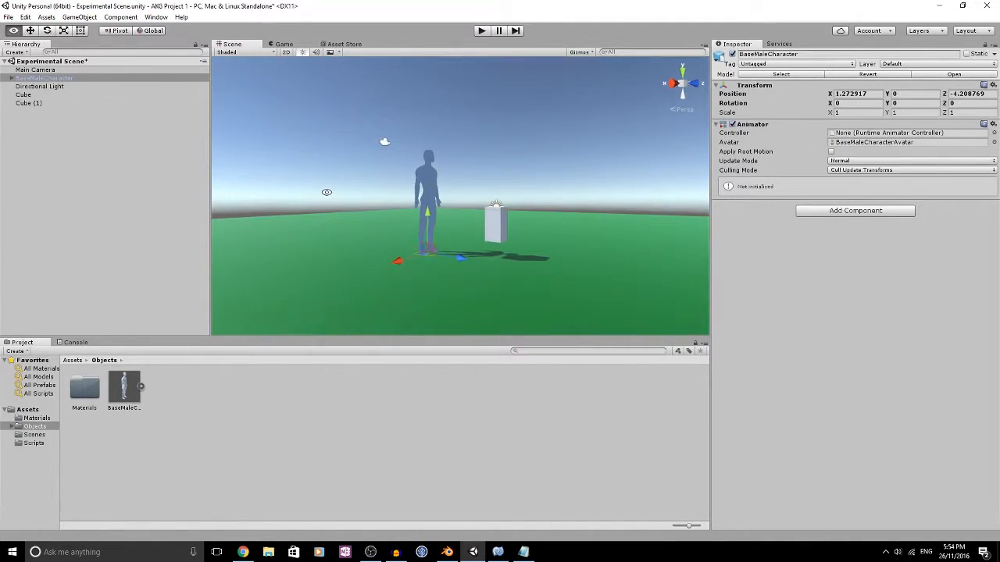
# Examine the placed character in the scene up close and from several angles
pyautogui.moveTo(326, 192); pyautogui.dragTo(360, 225, button='middle')
pyautogui.click(533, 183)
pyautogui.scroll(8, 518, 205)
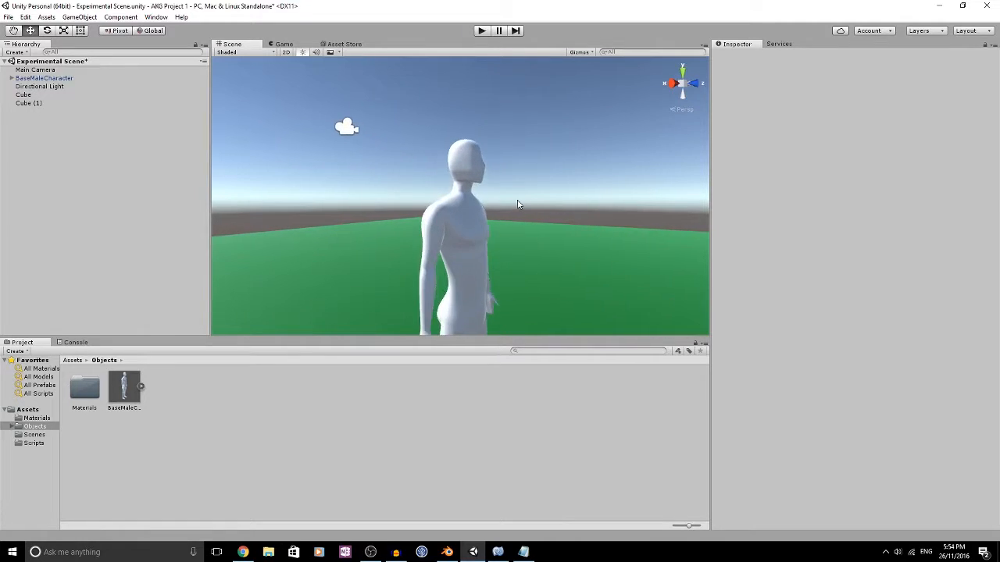
pyautogui.scroll(3, 518, 205)
pyautogui.keyDown('alt'); pyautogui.moveTo(517, 205); pyautogui.dragTo(446, 232); pyautogui.keyUp('alt')
pyautogui.scroll(-6, 608, 202)
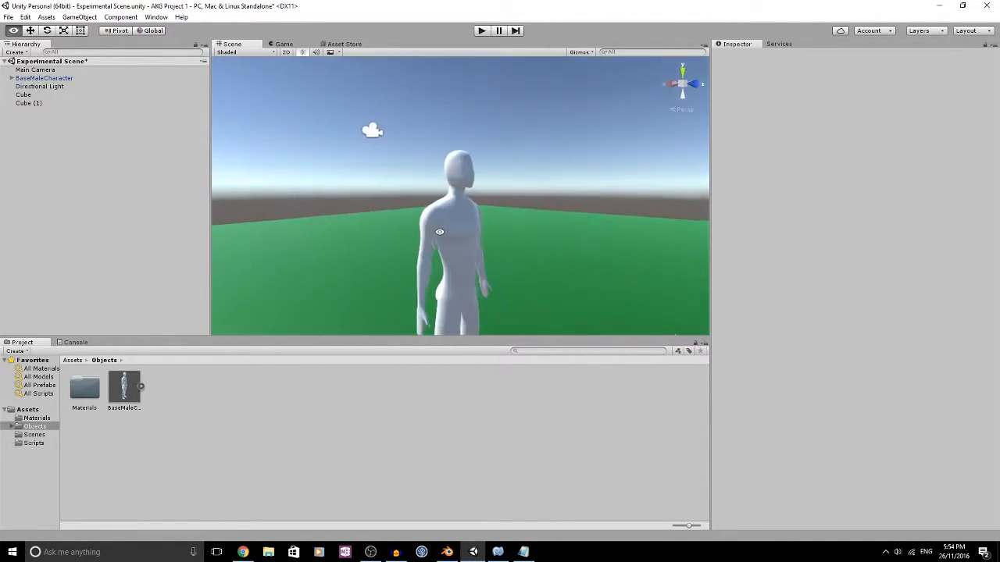
pyautogui.moveTo(446, 232); pyautogui.dragTo(436, 136, button='middle')
pyautogui.scroll(-3, 438, 136)
pyautogui.keyDown('alt'); pyautogui.moveTo(438, 137); pyautogui.dragTo(560, 164); pyautogui.keyUp('alt')
pyautogui.scroll(-5, 560, 163)
pyautogui.moveTo(544, 159); pyautogui.dragTo(486, 186, button='middle')
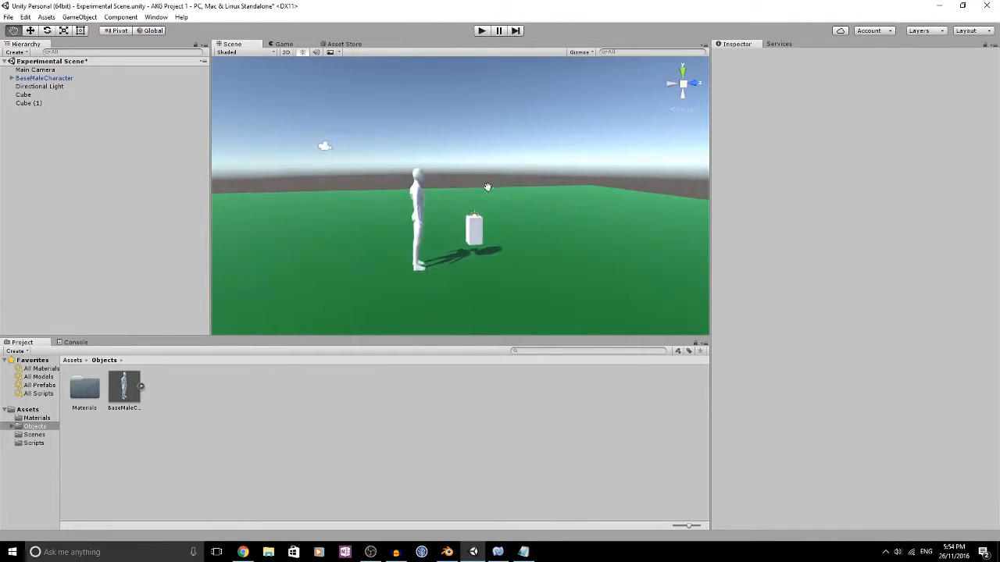
pyautogui.keyDown('alt'); pyautogui.moveTo(500, 190); pyautogui.dragTo(406, 201); pyautogui.keyUp('alt')
# Inspect the Armature and mesh sub-assets of the BaseMaleCharacter model, and select the model asset itself
pyautogui.click(140, 386)
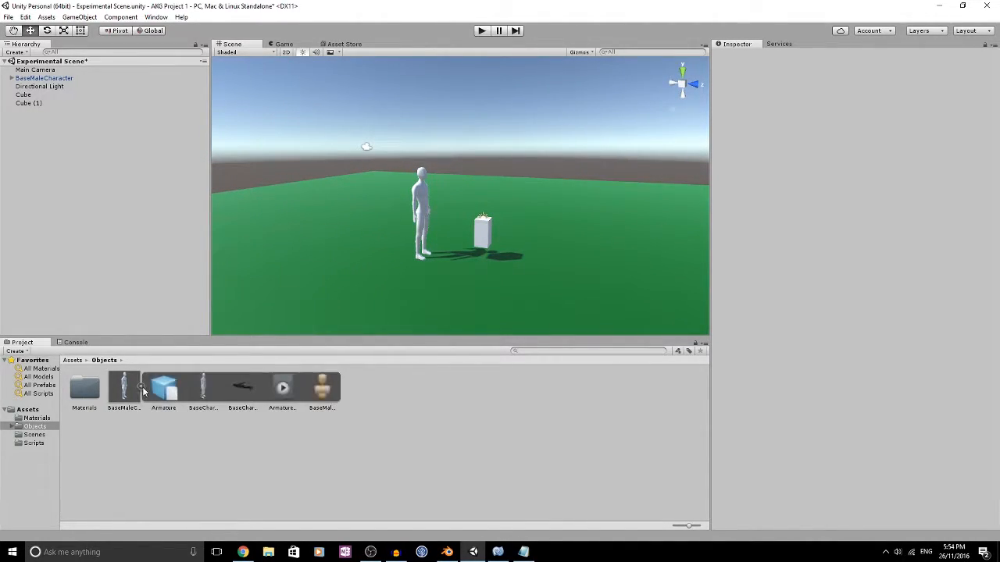
pyautogui.click(158, 390)
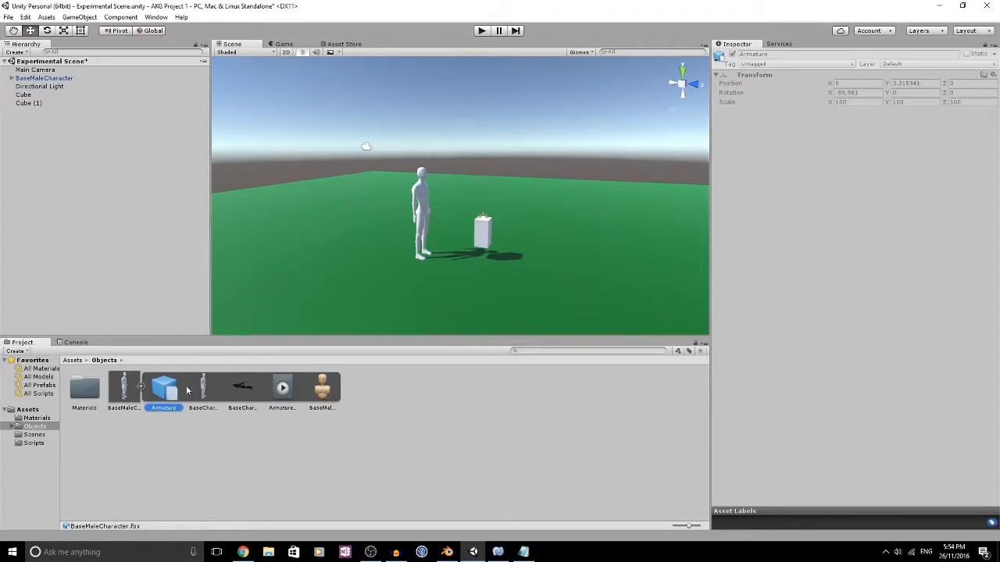
pyautogui.click(243, 388)
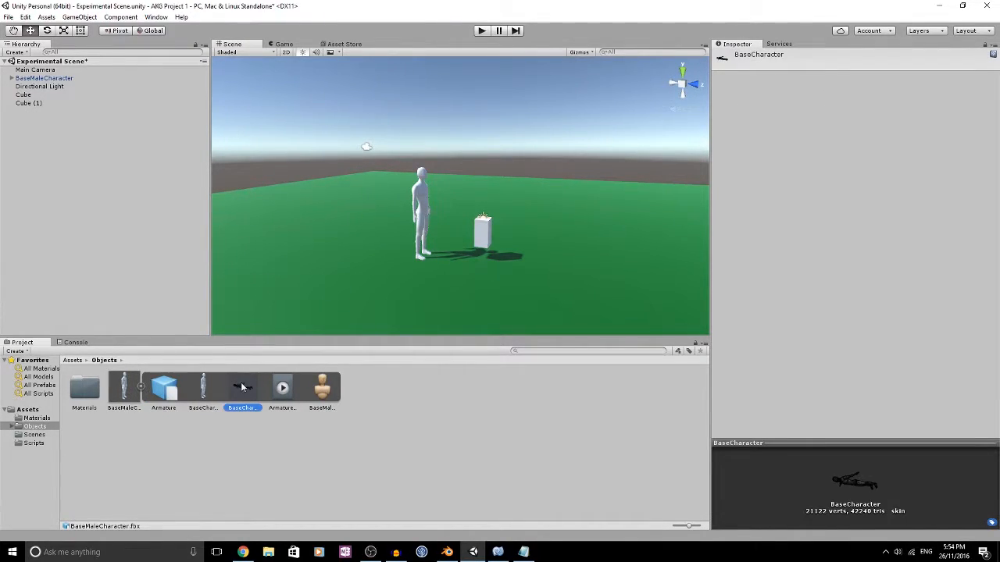
pyautogui.click(244, 390)
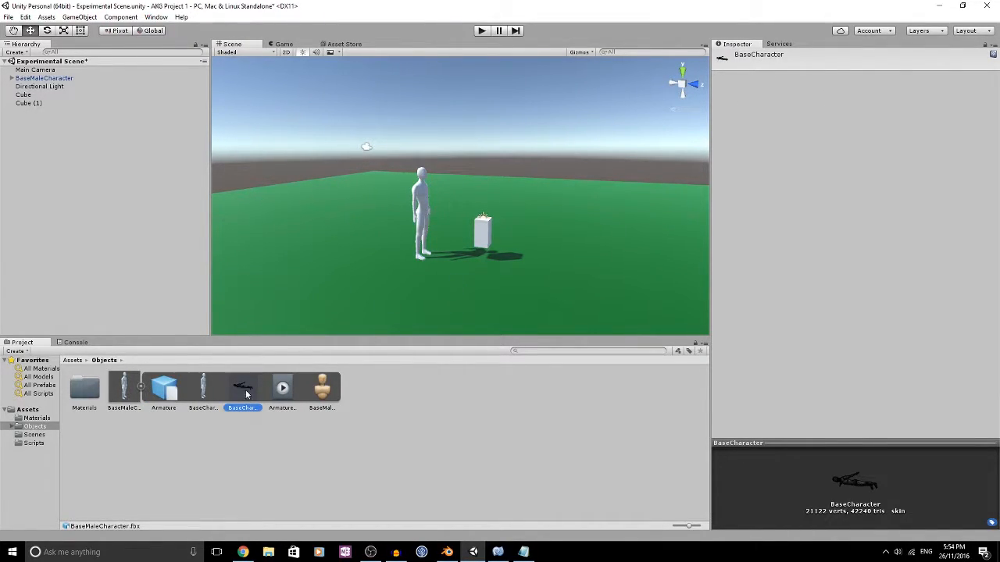
pyautogui.click(130, 390)
# Try to change the BaseMaleCharacter rig's animation type to Humanoid
pyautogui.click(860, 79)
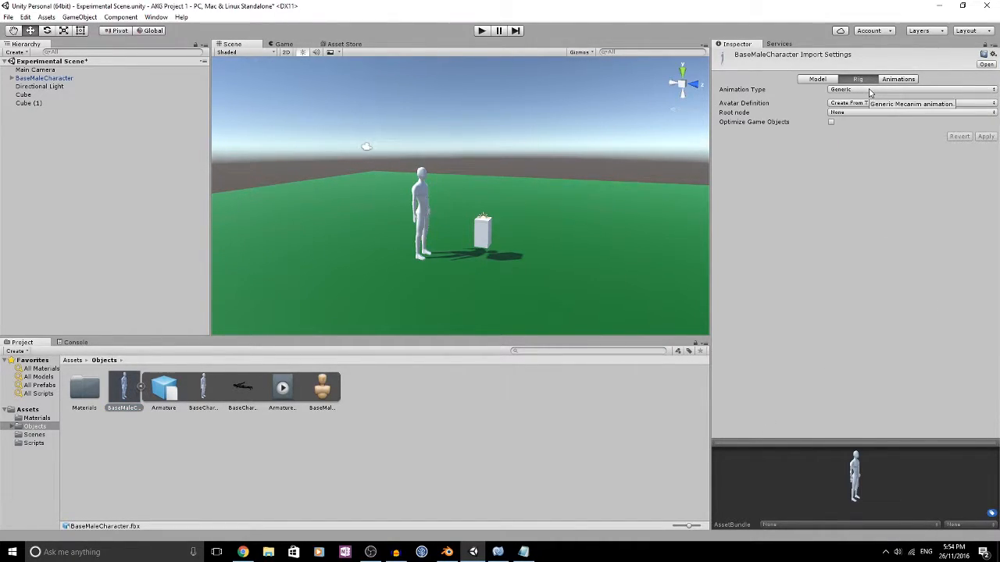
pyautogui.click(869, 90)
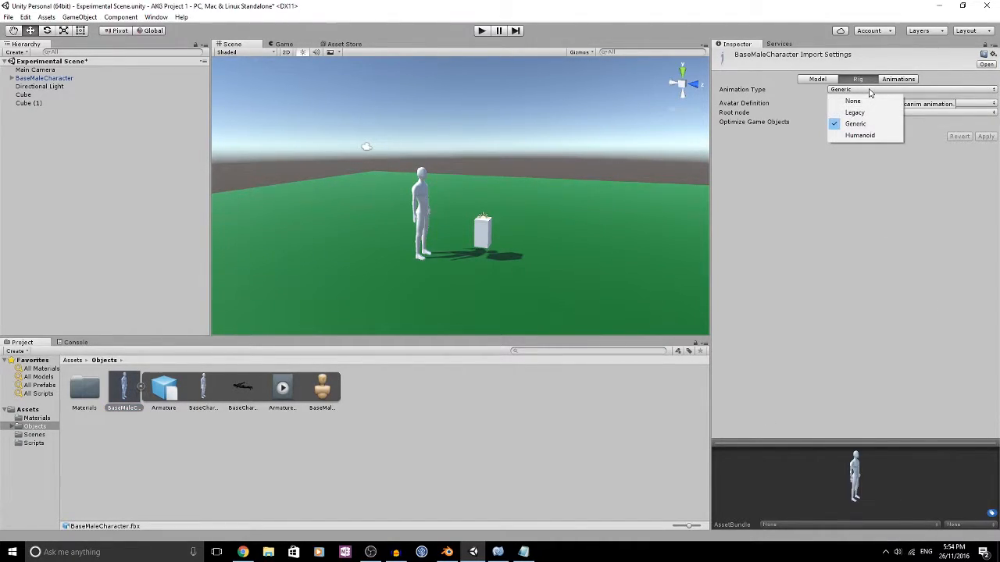
pyautogui.click(878, 135)
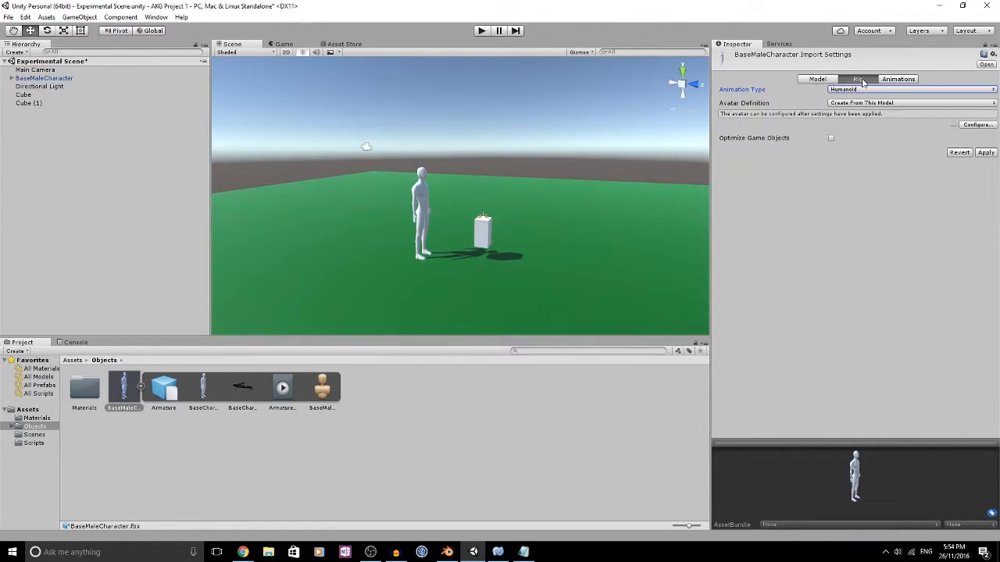
pyautogui.click(863, 82)
pyautogui.click(578, 297)
# Show the model's animation import settings and check the clip frame ranges noted in the Notepad file
pyautogui.click(897, 81)
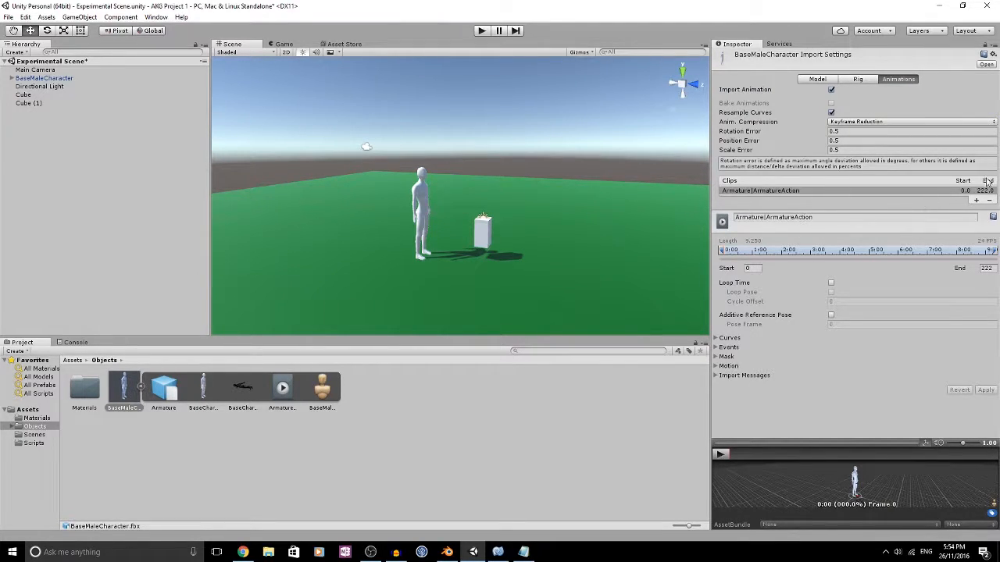
pyautogui.hotkey('alt', 'Tab')
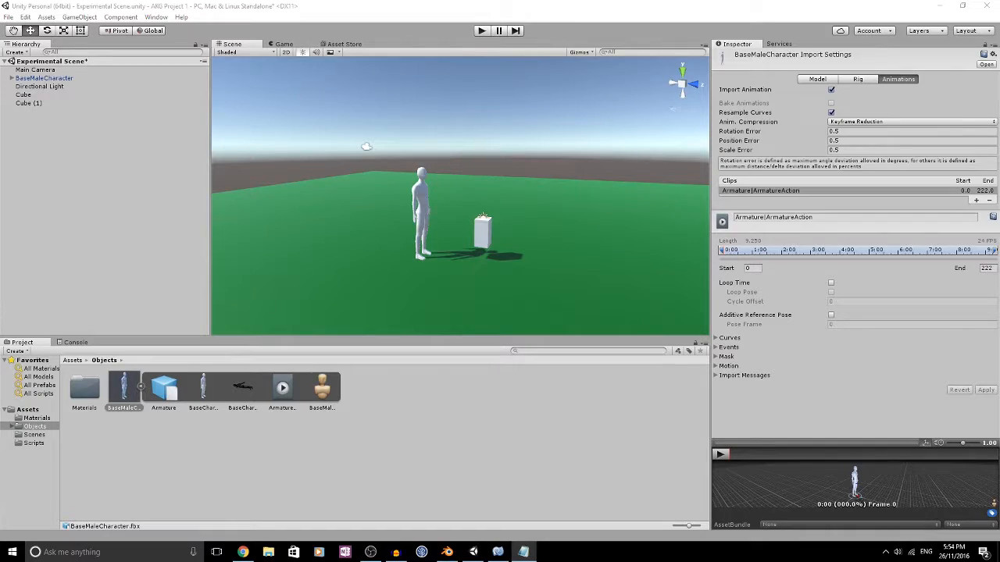
pyautogui.moveTo(999, 74); pyautogui.dragTo(881, 81)
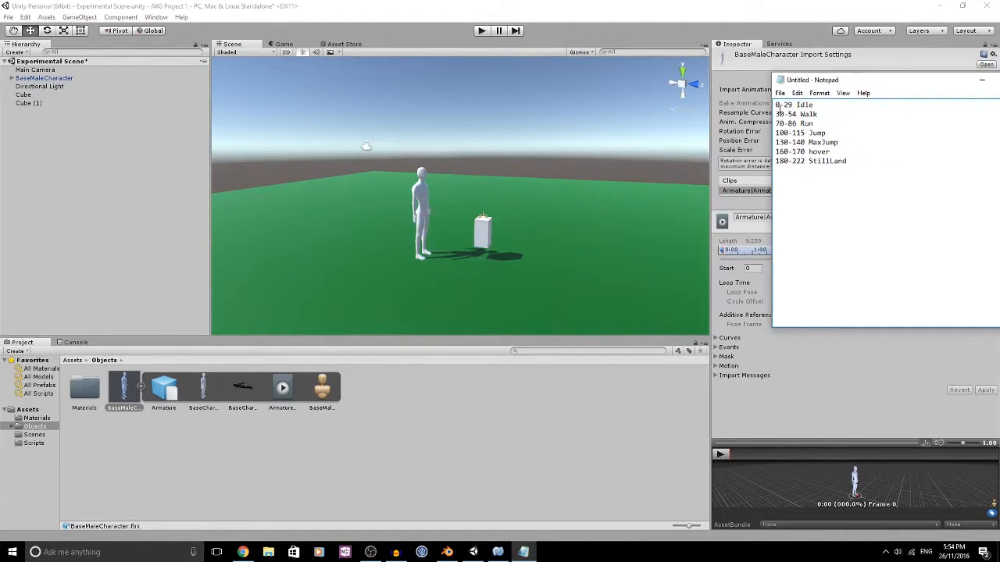
pyautogui.click(794, 104)
pyautogui.moveTo(848, 80); pyautogui.dragTo(999, 79)
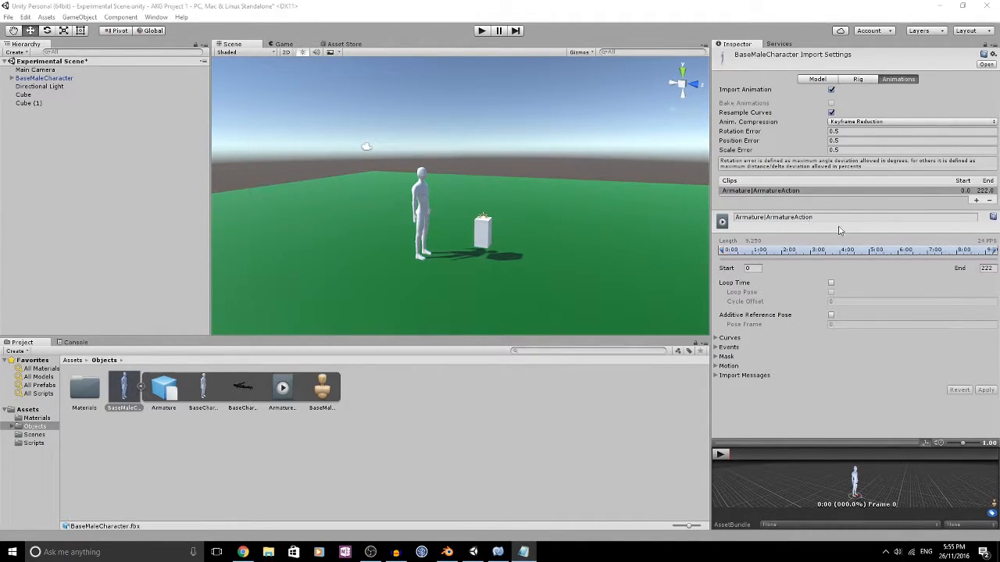
# Rename the Armature|ArmatureAction clip as Ilde and set its end frame to 20
pyautogui.click(801, 191)
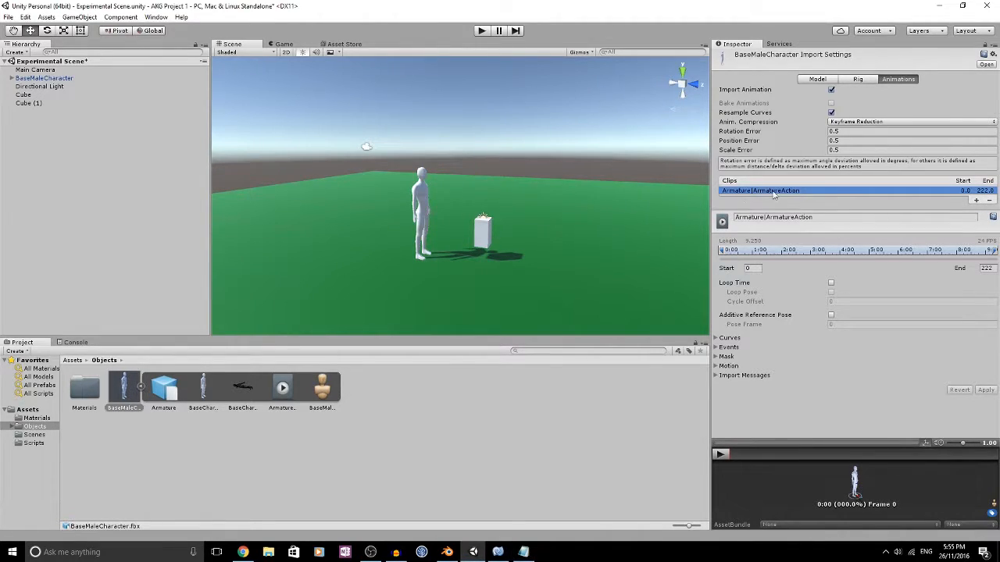
pyautogui.click(796, 218)
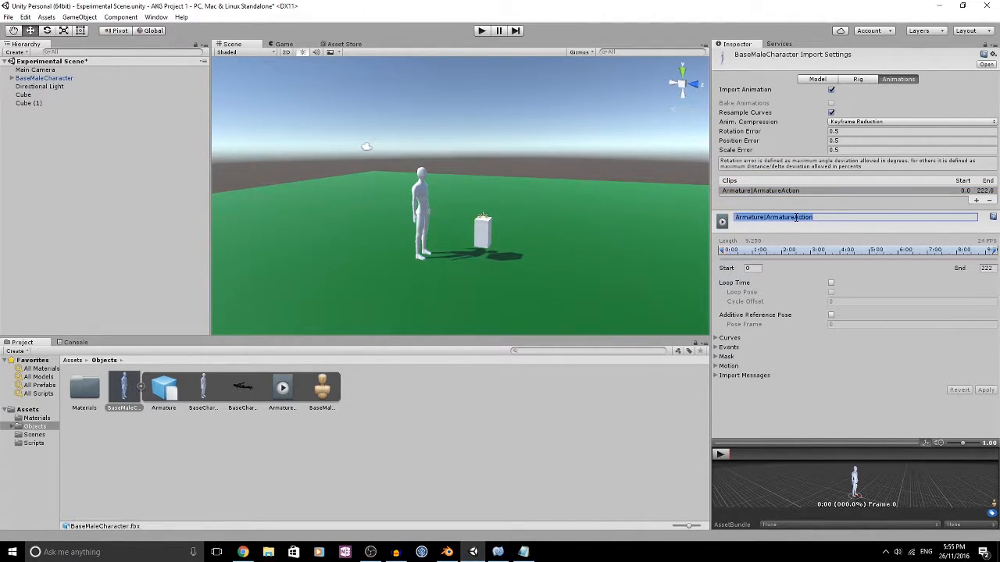
pyautogui.write('Idle')
pyautogui.press('Return')
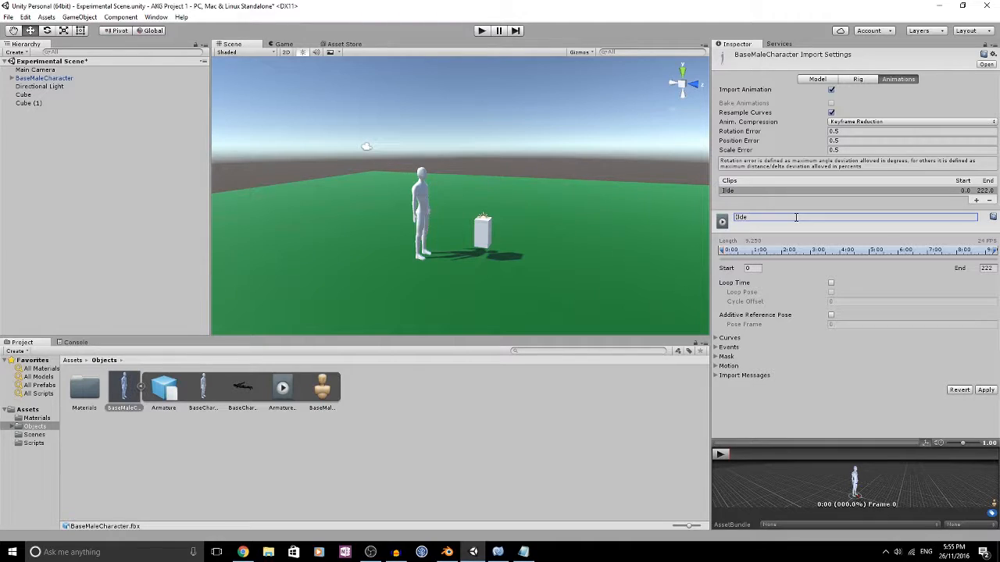
pyautogui.click(756, 268)
pyautogui.click(985, 269)
pyautogui.write('20')
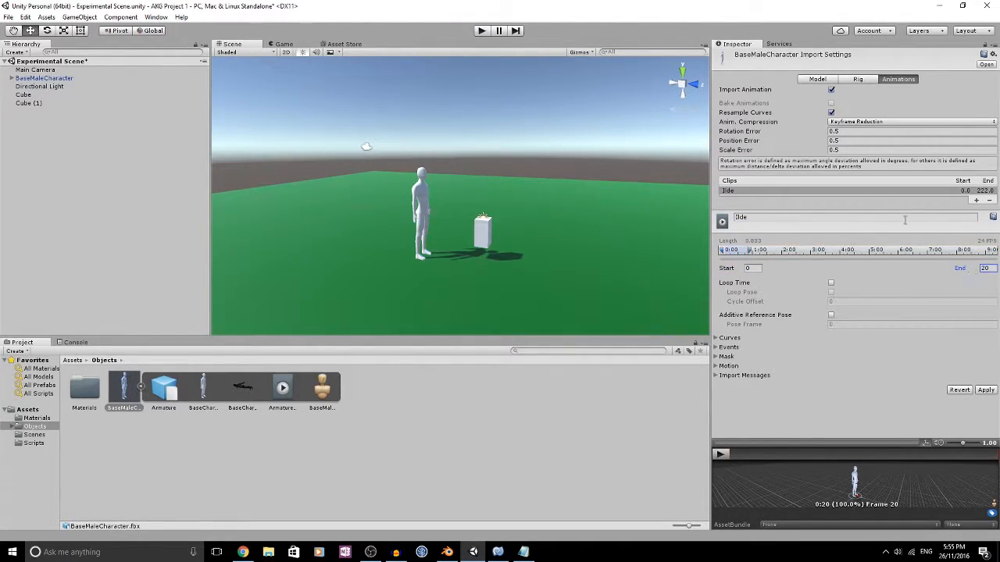
# Add two more animation clips to the model and name them Walk and Run
pyautogui.click(975, 201)
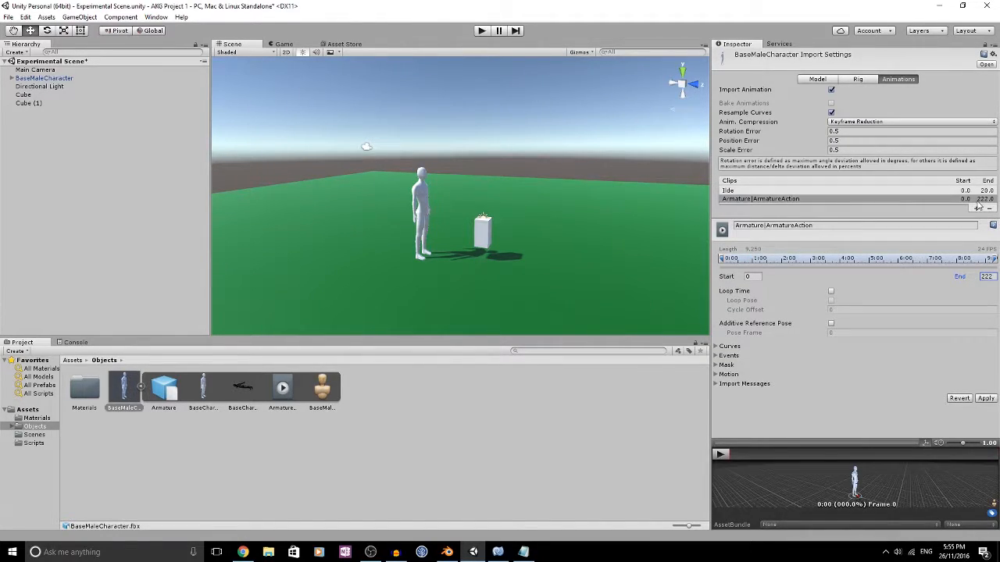
pyautogui.click(767, 226)
pyautogui.write('Walk')
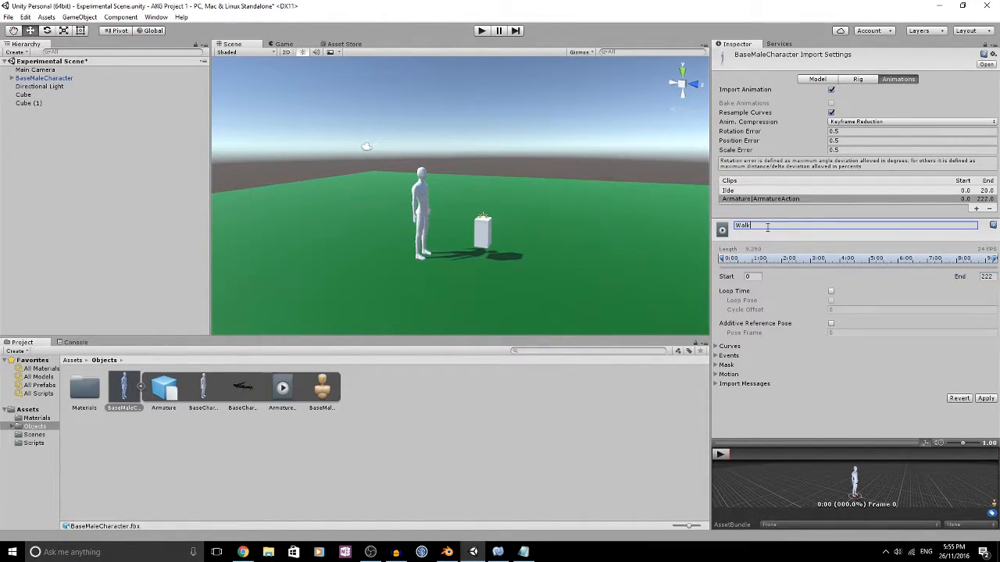
pyautogui.click(976, 209)
pyautogui.click(781, 236)
pyautogui.write('Run')
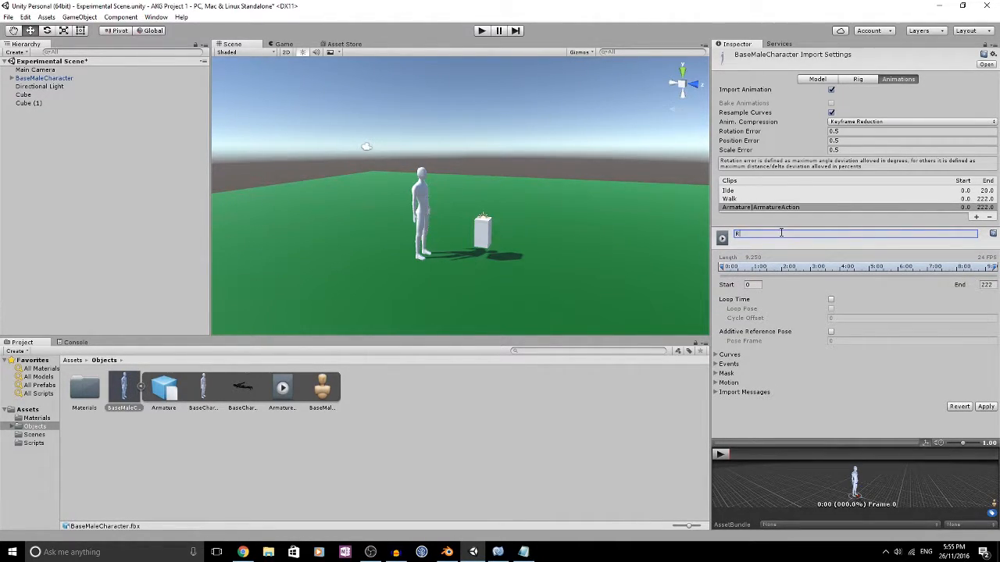
# Add two further animation clips after Run and name them Jump and MaxJump
pyautogui.click(976, 217)
pyautogui.click(892, 245)
pyautogui.write('Jump')
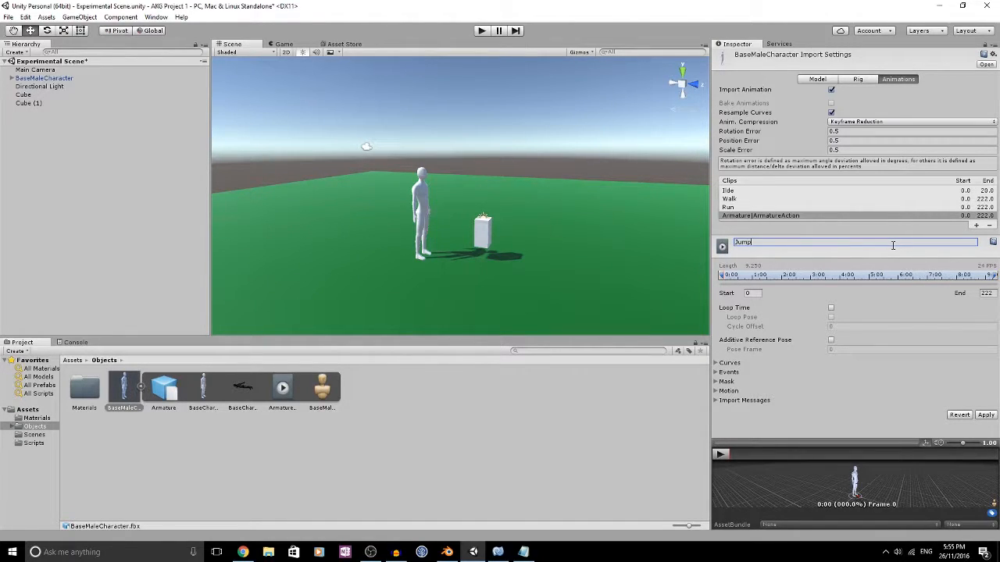
pyautogui.press('Return')
pyautogui.click(976, 224)
pyautogui.click(827, 248)
pyautogui.write('MaxJump')
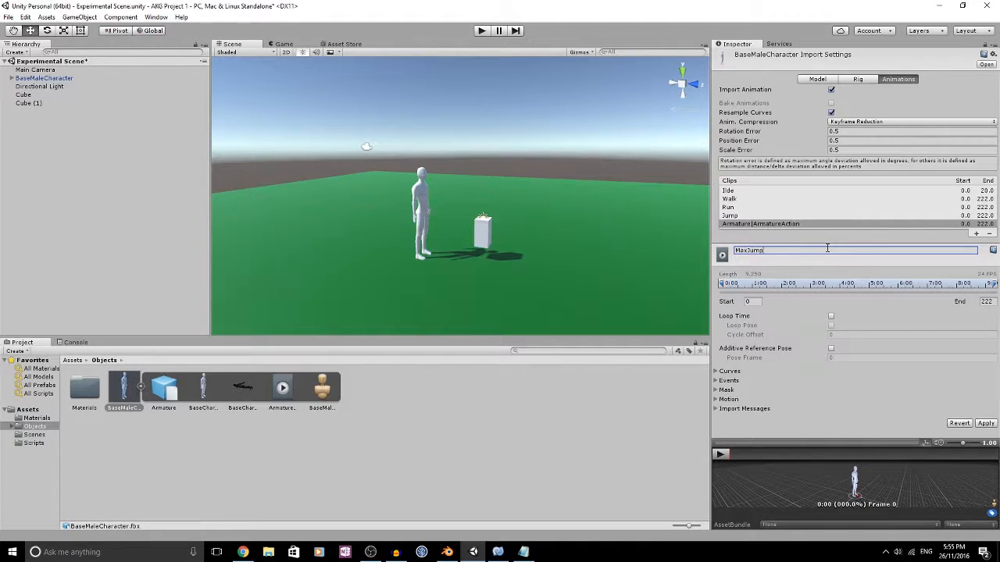
pyautogui.press('Return')
# Add two more animation clips after MaxJump and name them Hover and StillLand
pyautogui.click(975, 234)
pyautogui.click(831, 258)
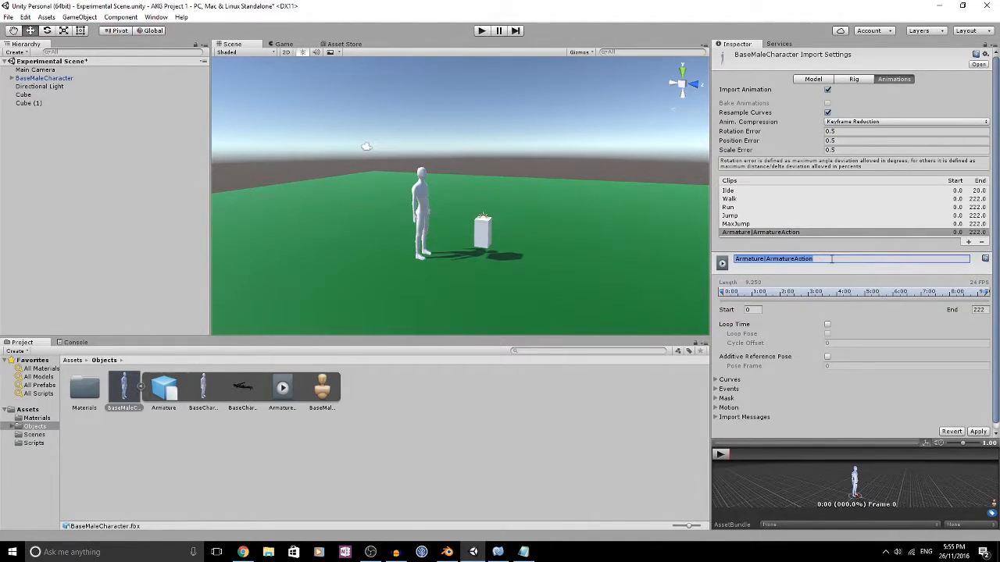
pyautogui.write('Hover')
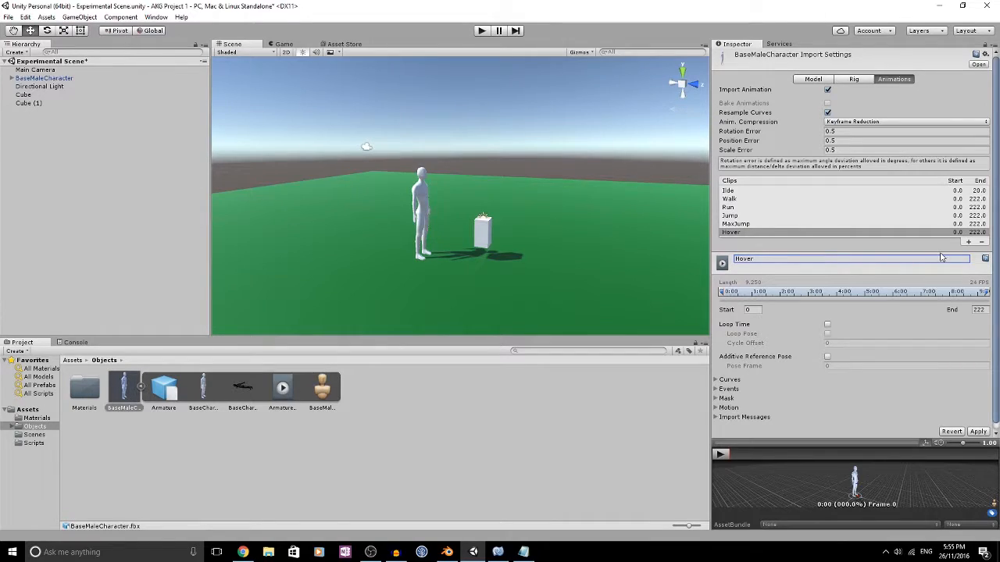
pyautogui.click(968, 242)
pyautogui.click(837, 267)
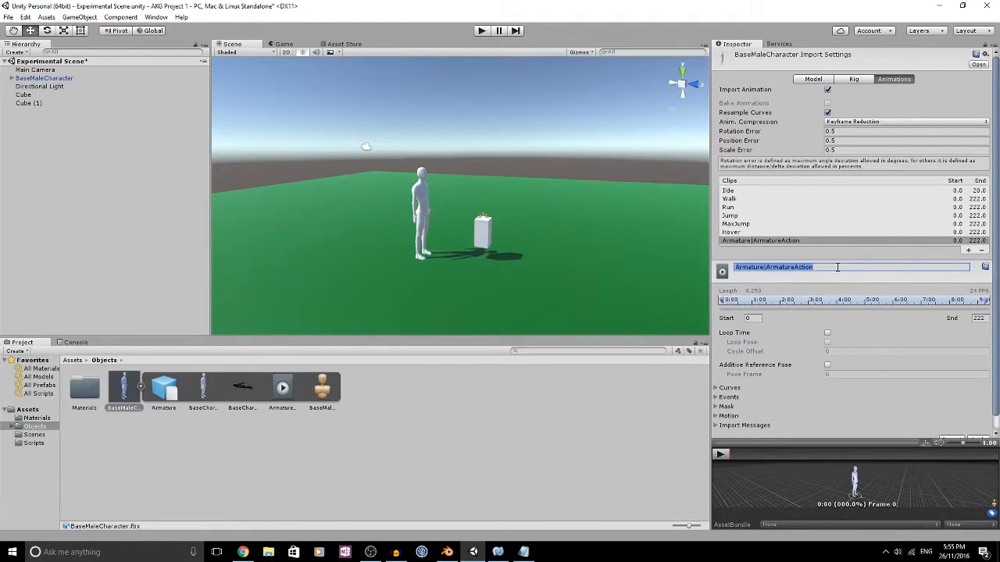
pyautogui.write('S')
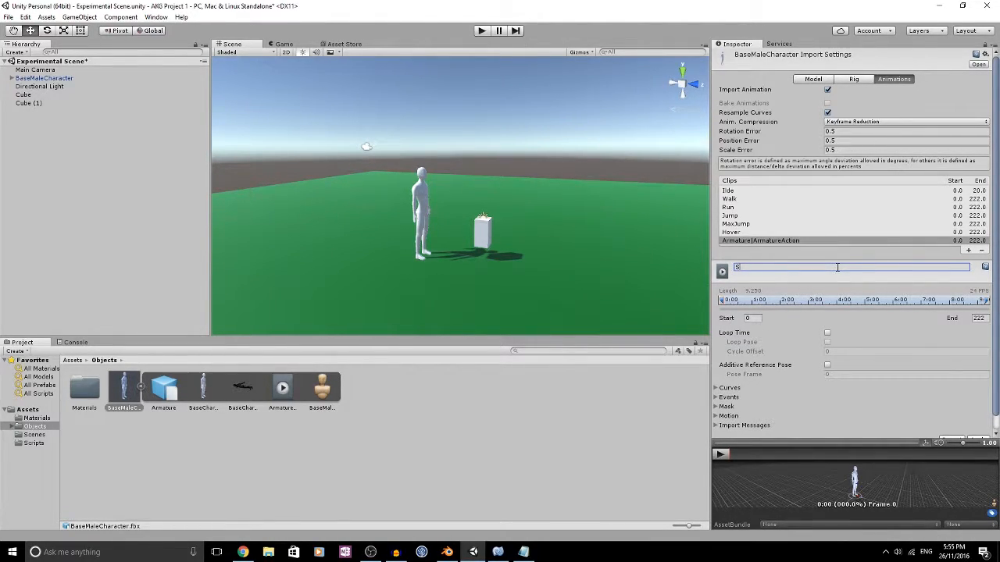
pyautogui.write('tillLand')
# Set the Walk clip's frame range to start at 30 and end at 54
pyautogui.click(730, 199)
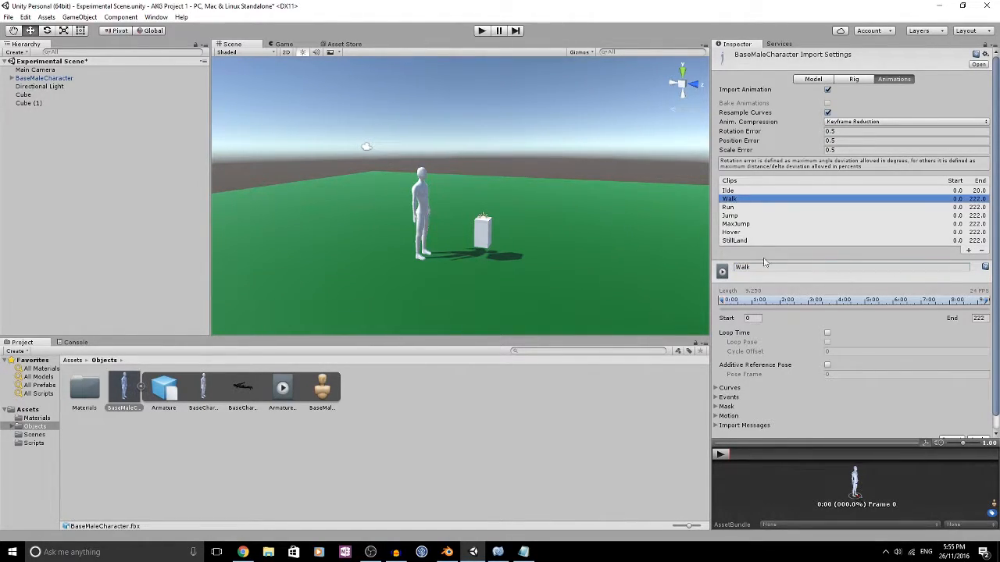
pyautogui.click(757, 319)
pyautogui.write('30')
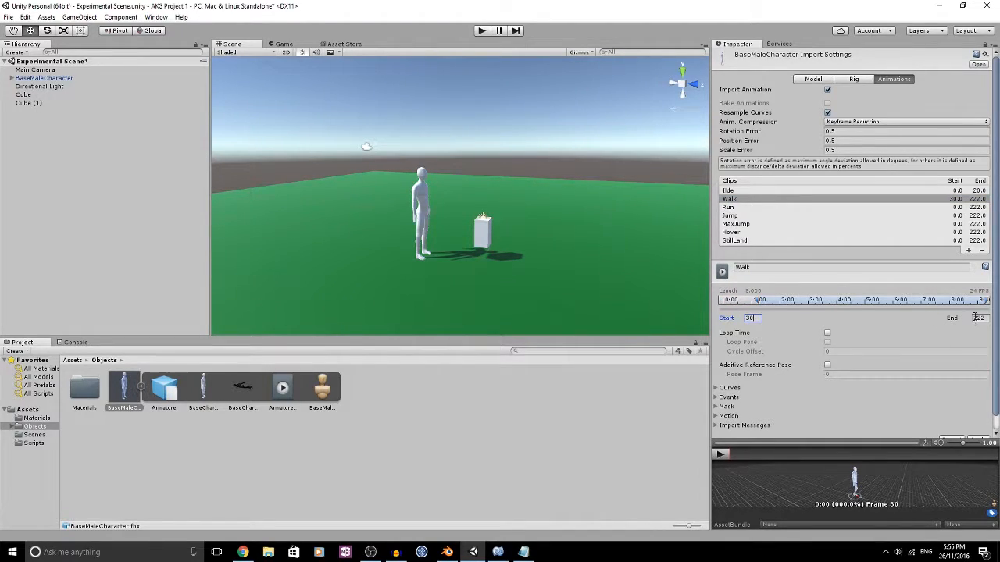
pyautogui.click(976, 318)
pyautogui.write('54')
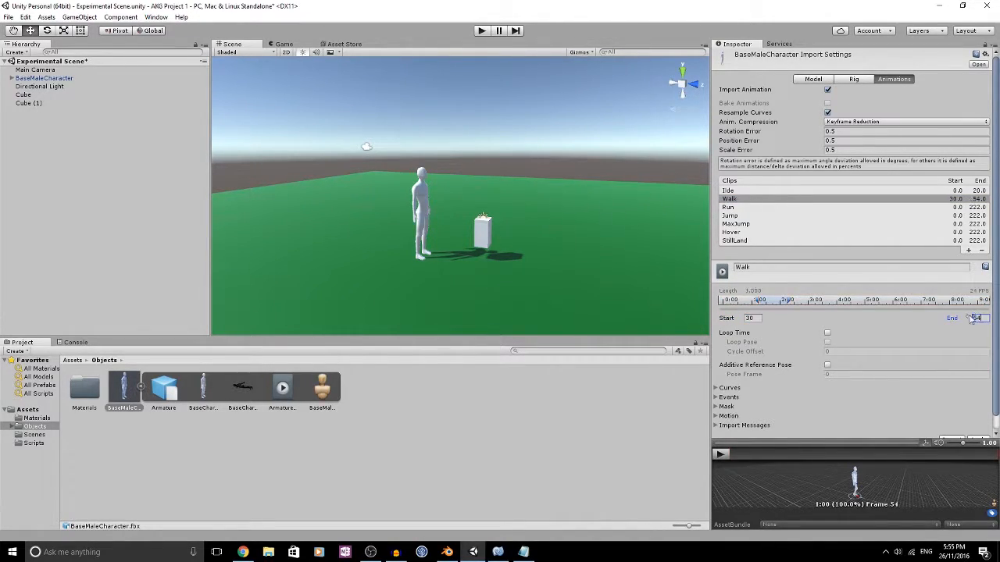
# Set the Run clip's frame range to start at 70 and end at 86
pyautogui.click(743, 210)
pyautogui.click(749, 224)
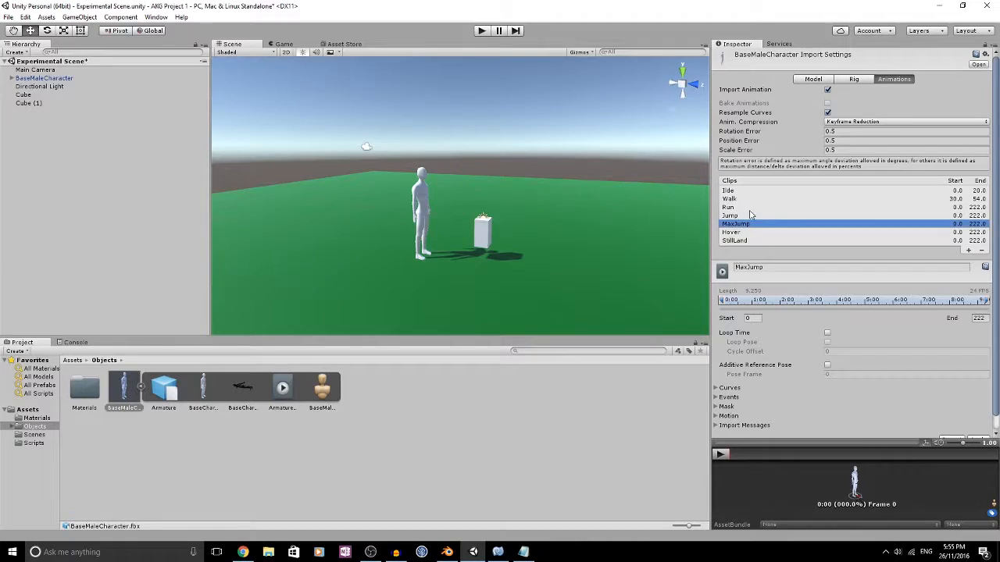
pyautogui.click(749, 208)
pyautogui.click(757, 319)
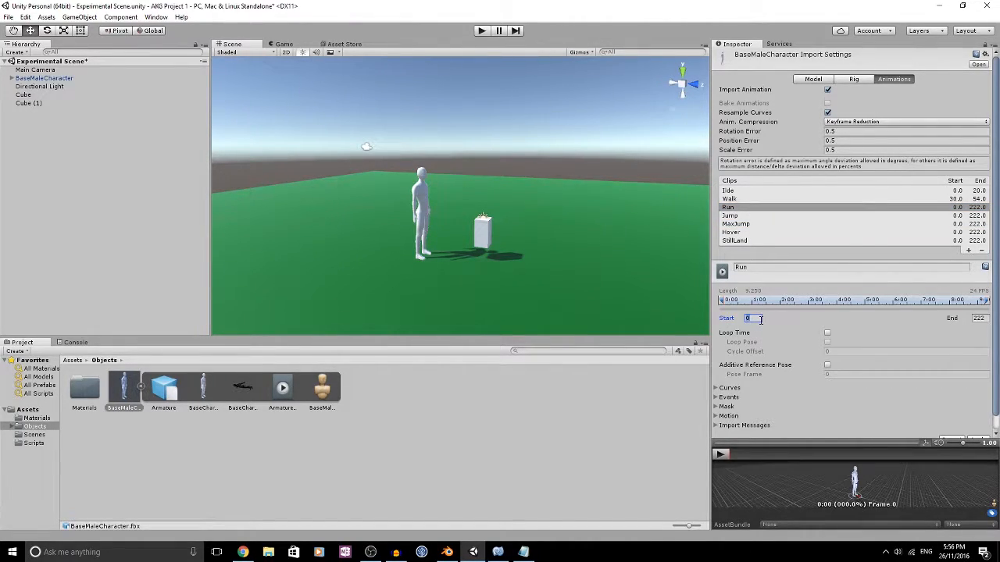
pyautogui.write('70')
pyautogui.click(978, 318)
pyautogui.write('86')
# Set the Jump clip's frame range to start at 100 and end at 115
pyautogui.click(746, 217)
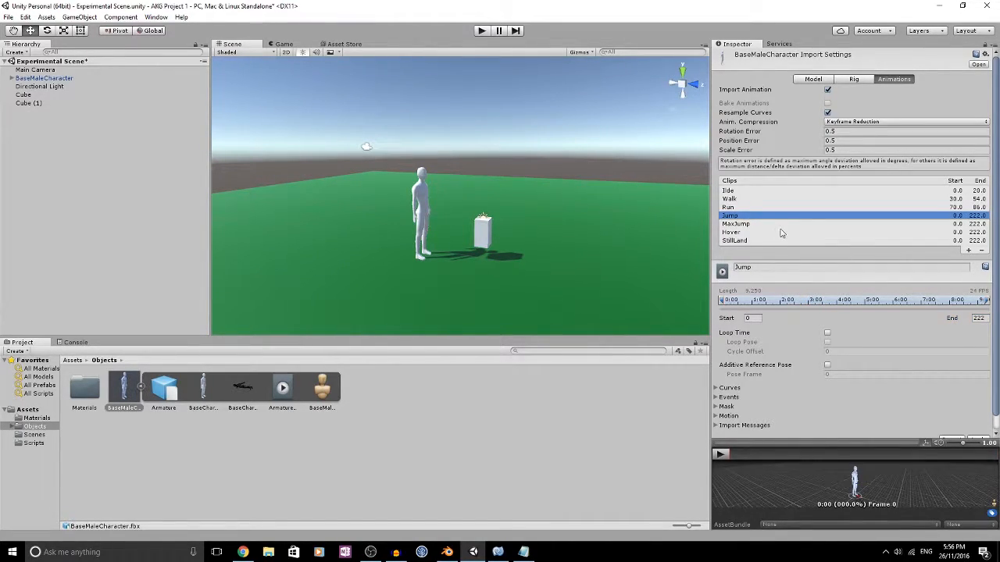
pyautogui.click(752, 318)
pyautogui.write('100')
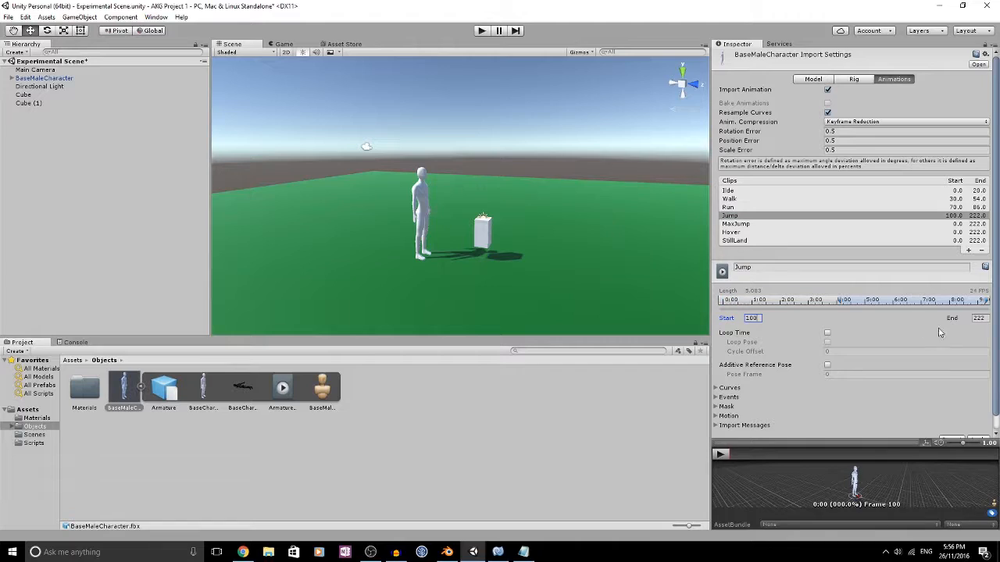
pyautogui.click(978, 318)
pyautogui.write('115')
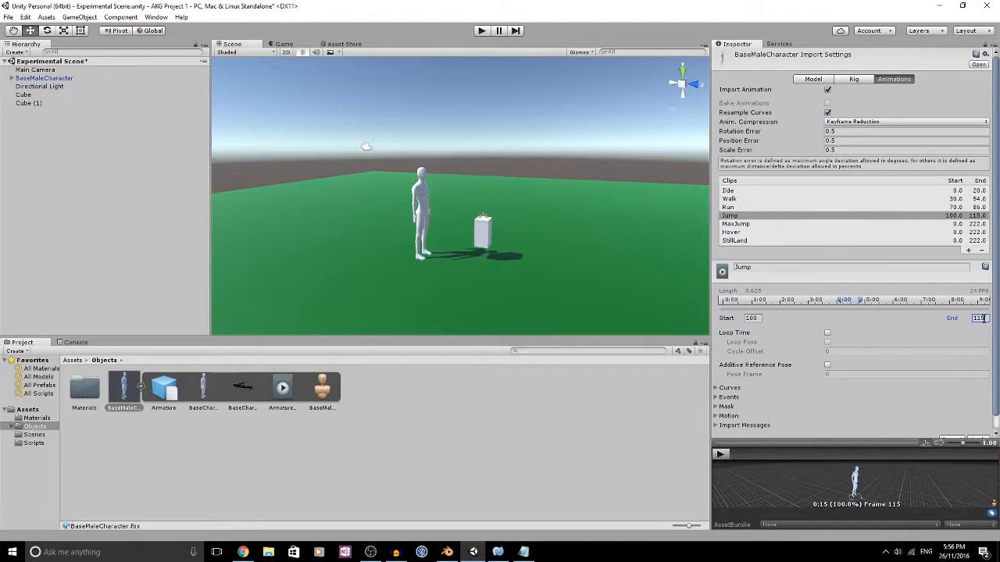
# Set the MaxJump clip's frame range to start at 130 and end at 140
pyautogui.click(750, 224)
pyautogui.click(755, 318)
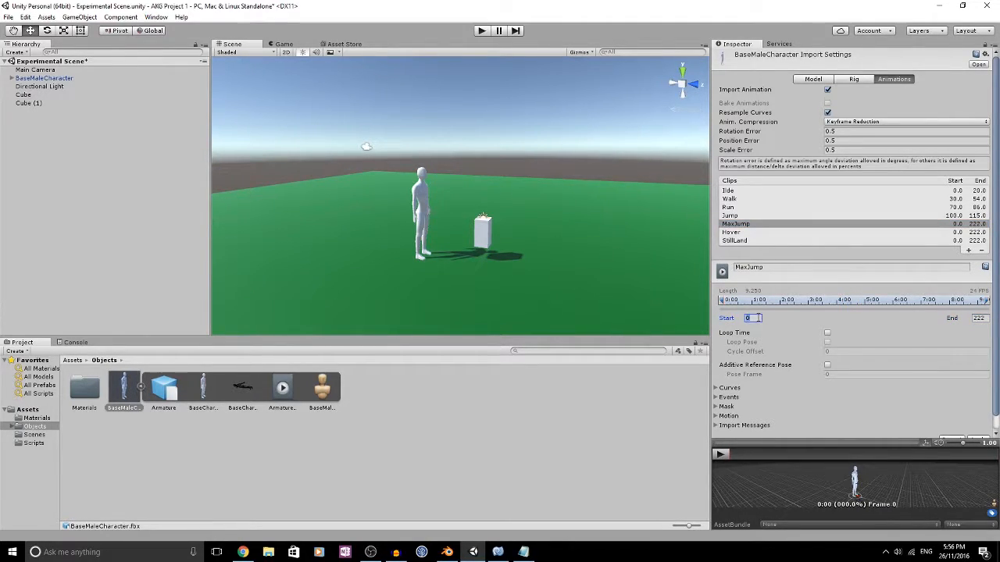
pyautogui.write('130')
pyautogui.click(979, 318)
pyautogui.write('140')
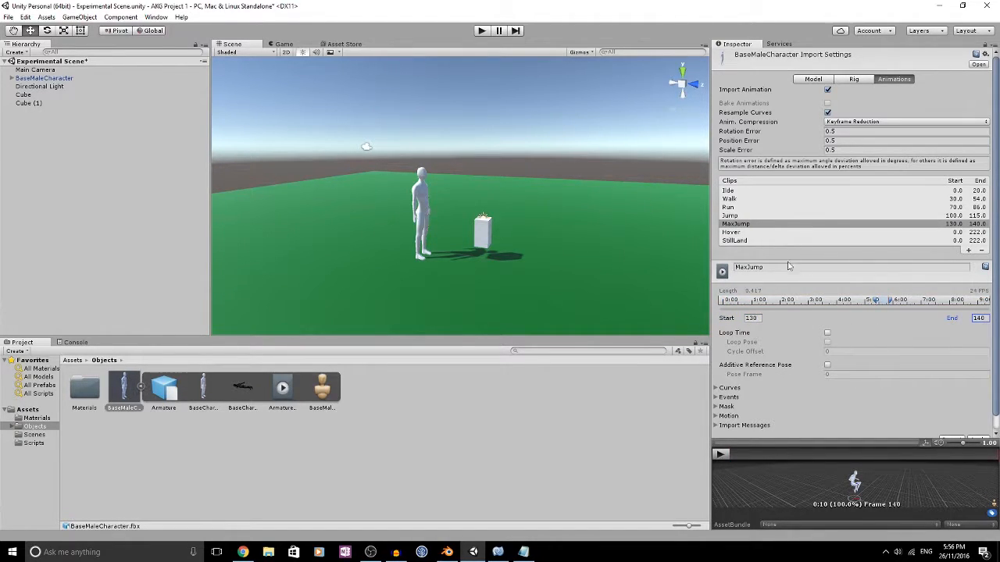
# Set the Hover clip's frame range to start at 160 and end at 170
pyautogui.click(733, 233)
pyautogui.click(749, 318)
pyautogui.write('160')
pyautogui.click(979, 318)
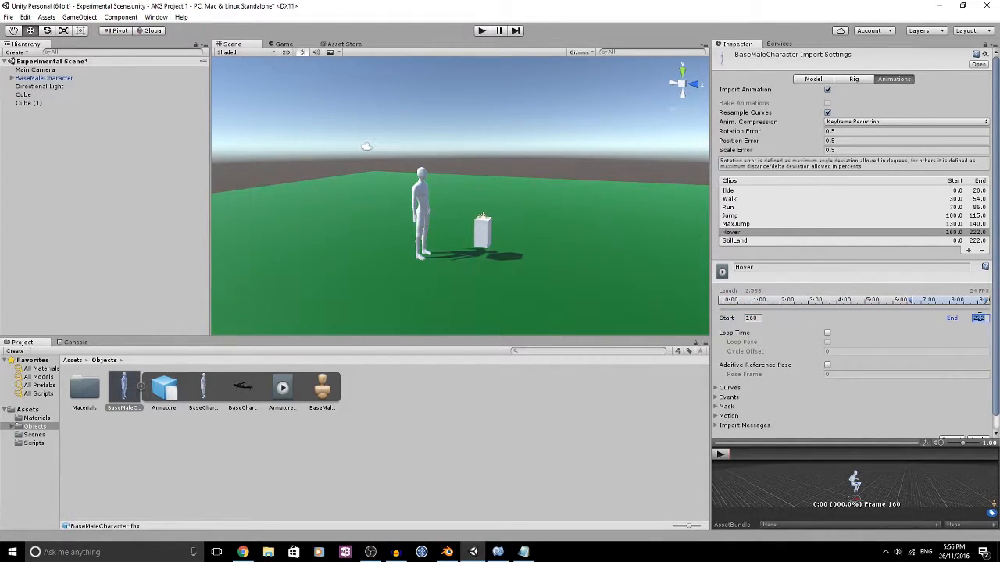
pyautogui.write('170')
# Set the StillLand clip's start frame to 180
pyautogui.click(762, 242)
pyautogui.click(754, 318)
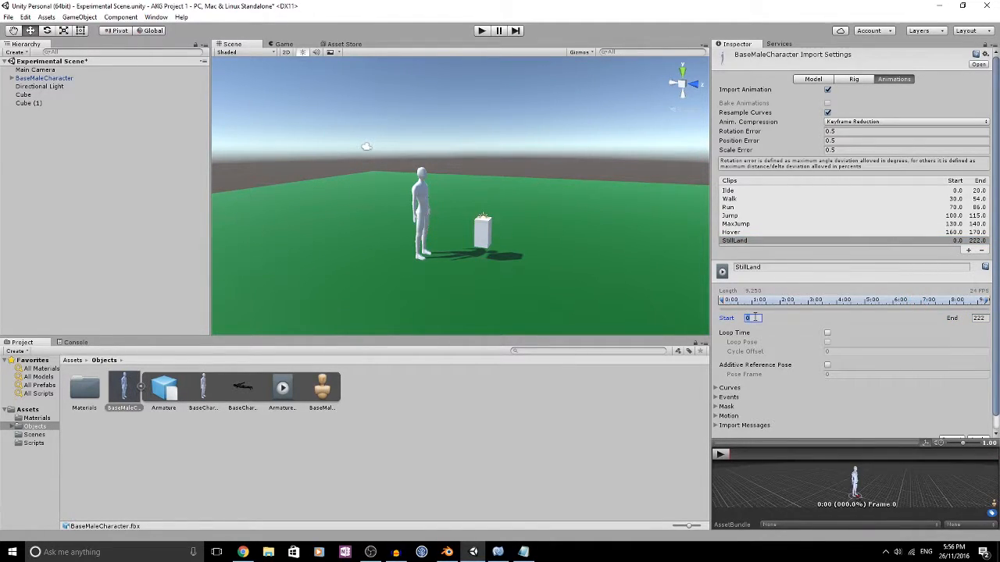
pyautogui.write('180')
pyautogui.click(978, 318)
pyautogui.click(981, 321)
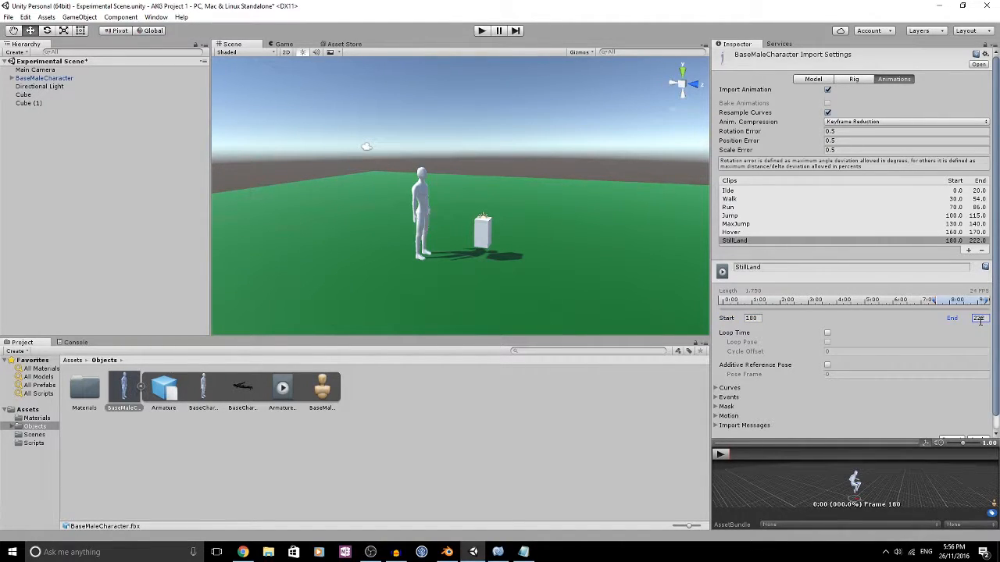
# Turn on Loop Time for the Walk, Run and Hover clips
pyautogui.click(730, 191)
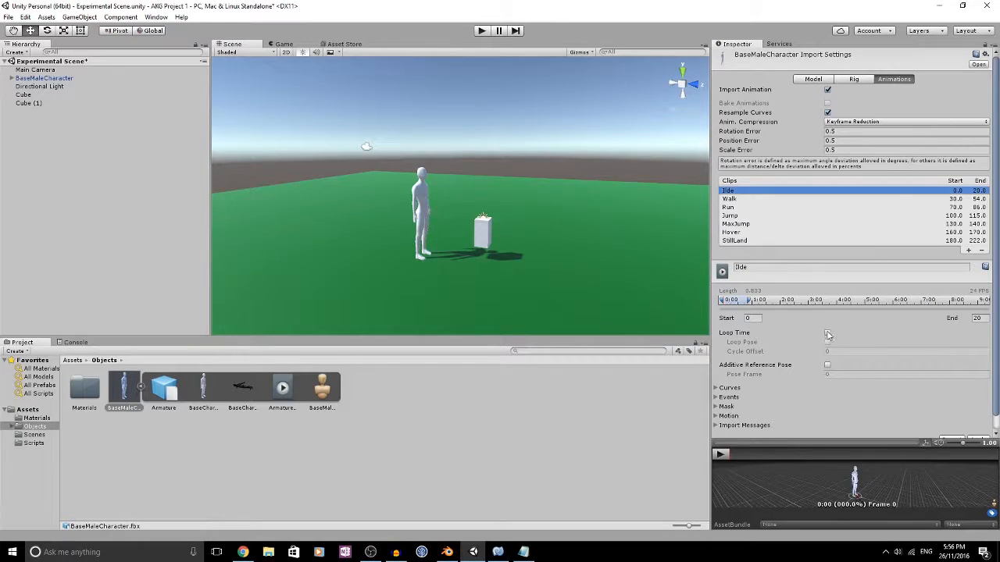
pyautogui.click(730, 199)
pyautogui.click(748, 242)
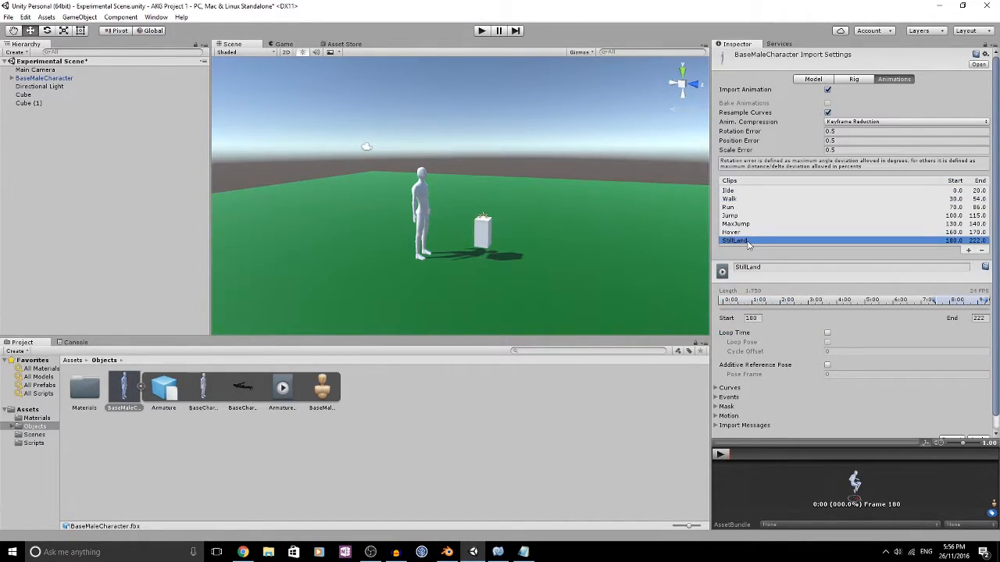
pyautogui.click(741, 199)
pyautogui.click(827, 334)
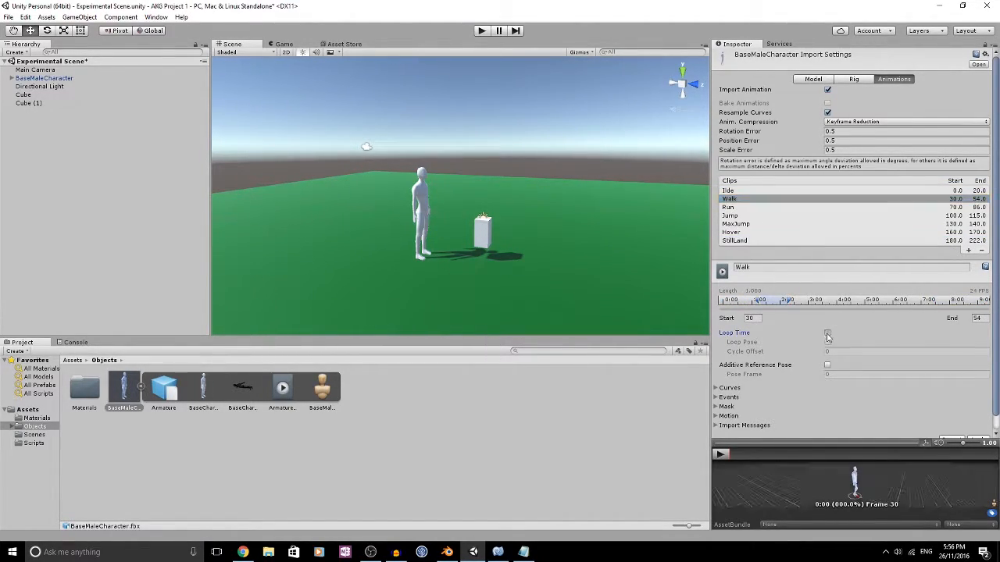
pyautogui.click(751, 207)
pyautogui.click(742, 223)
pyautogui.click(743, 217)
pyautogui.click(750, 225)
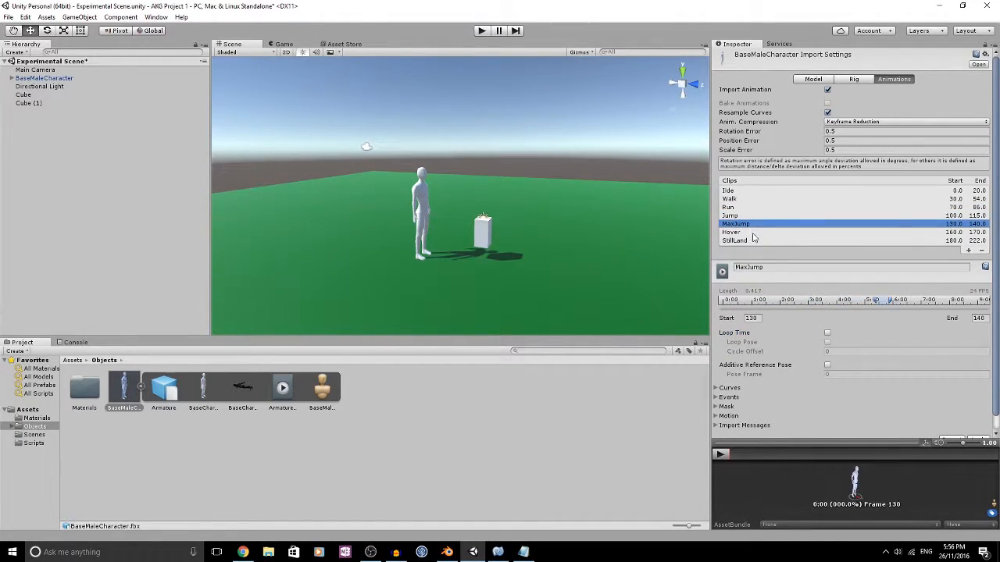
pyautogui.click(754, 233)
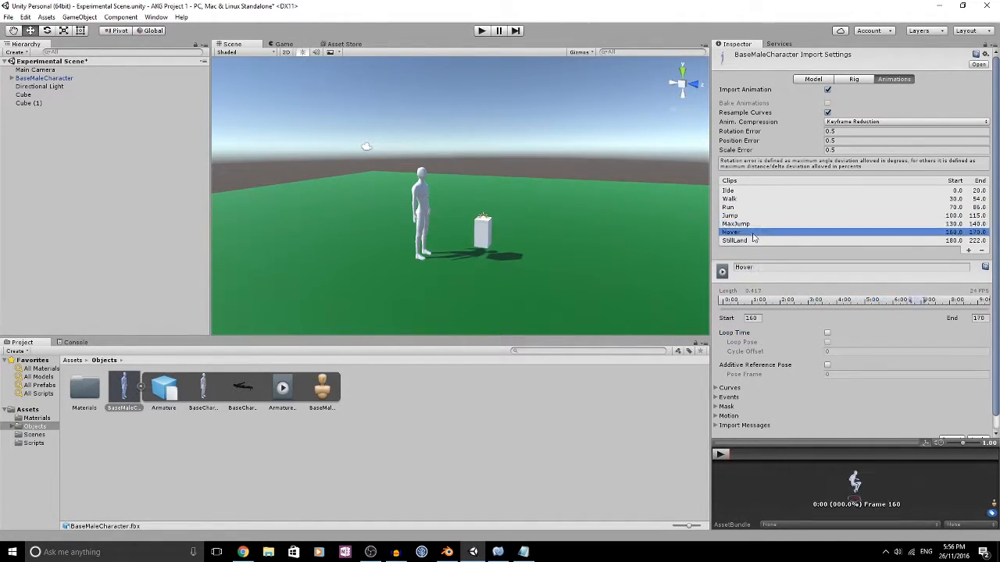
pyautogui.click(827, 333)
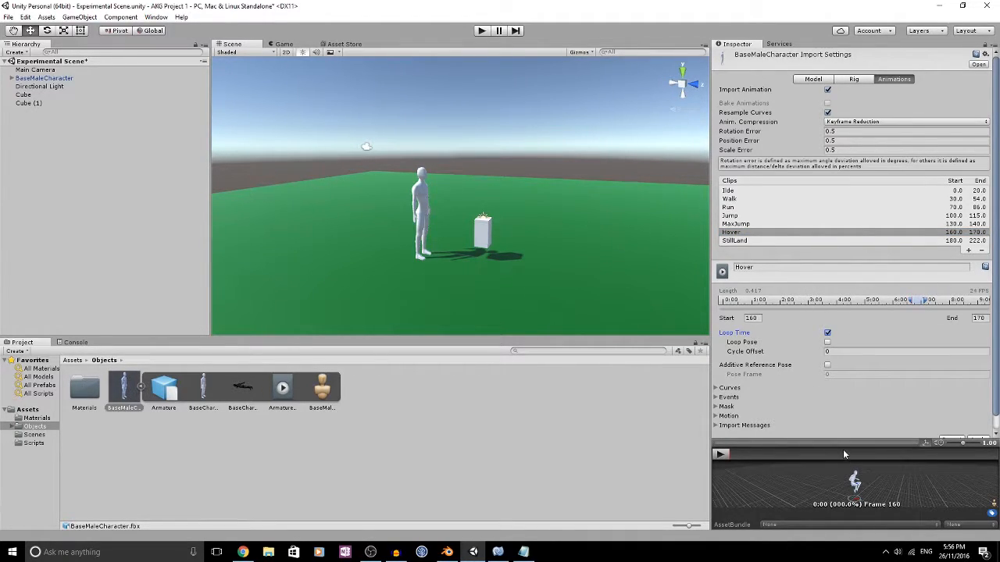
# Enlarge the animation preview and play the Run clip to check its looping motion
pyautogui.moveTo(850, 442); pyautogui.dragTo(833, 317)
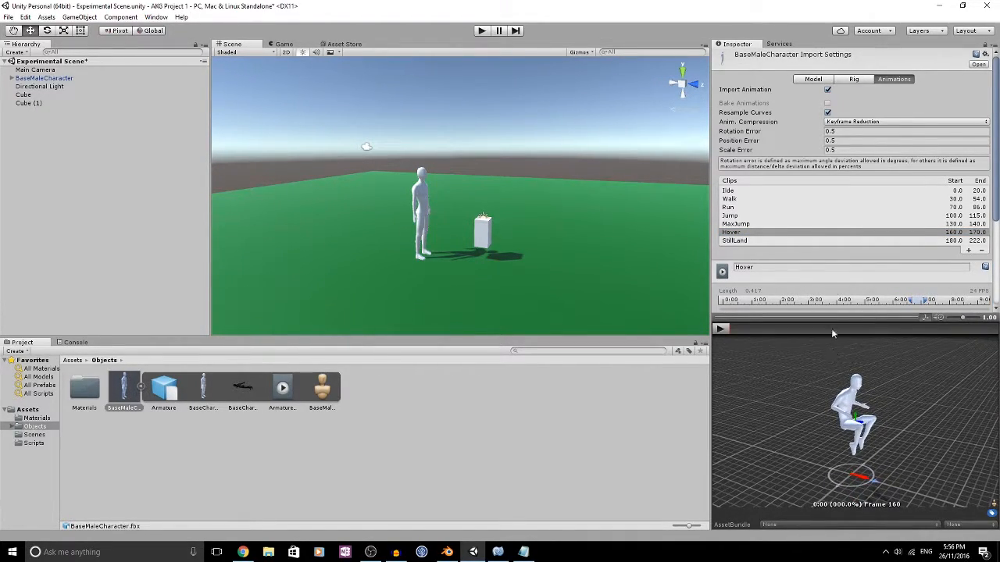
pyautogui.click(746, 199)
pyautogui.click(746, 208)
pyautogui.click(723, 329)
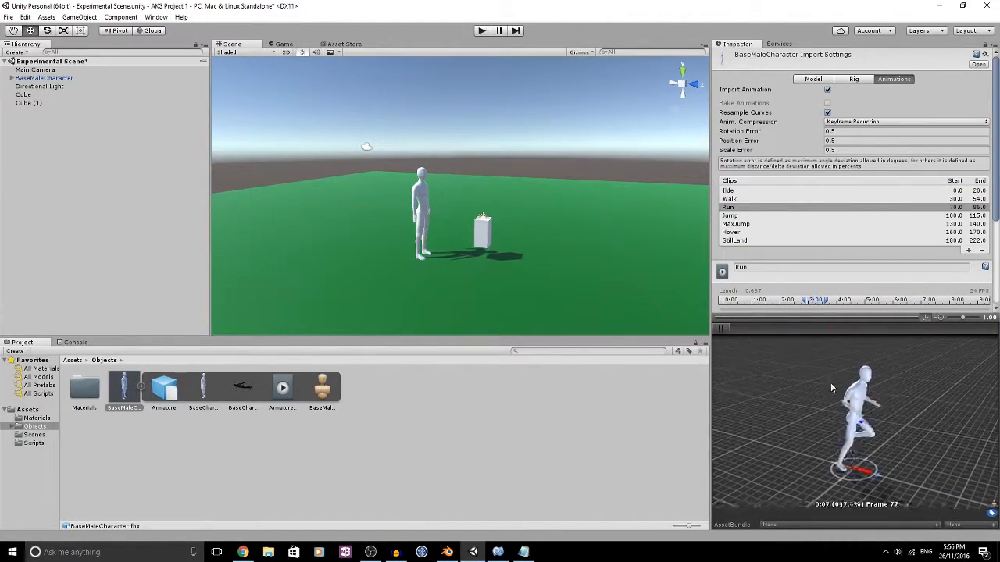
pyautogui.click(723, 329)
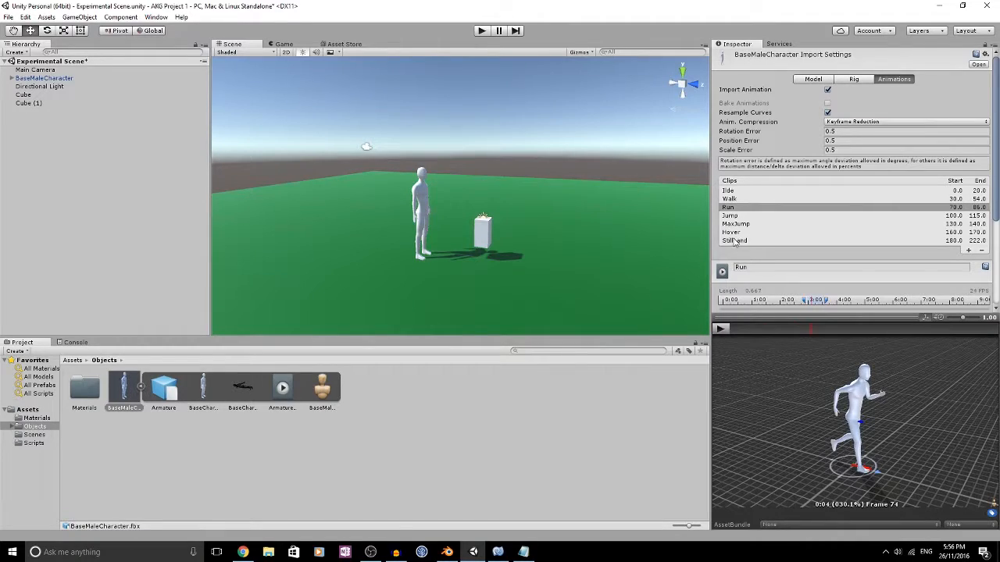
# Apply the changed animation import settings to the BaseMaleCharacter model
pyautogui.scroll(-3, 797, 224)
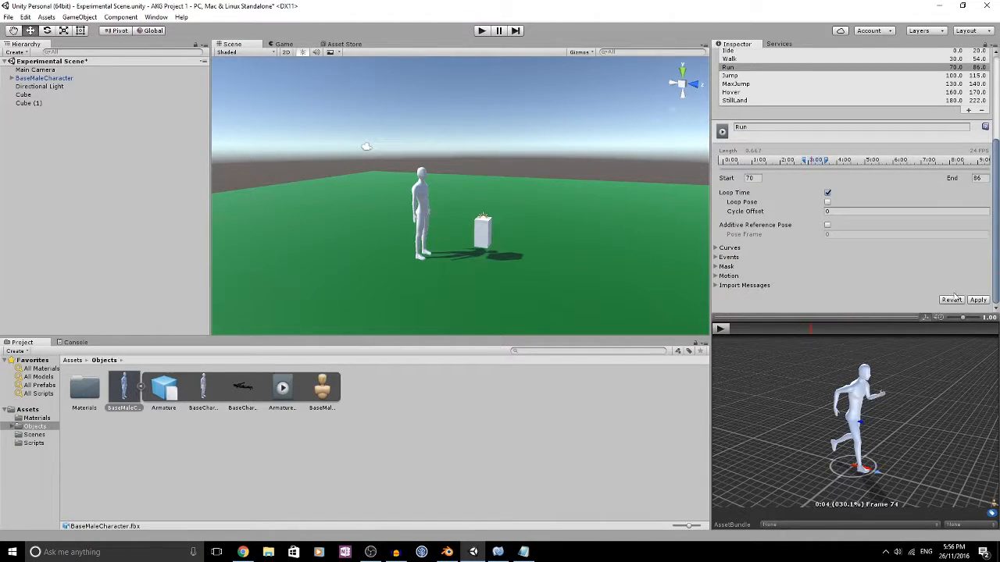
pyautogui.scroll(3, 844, 320)
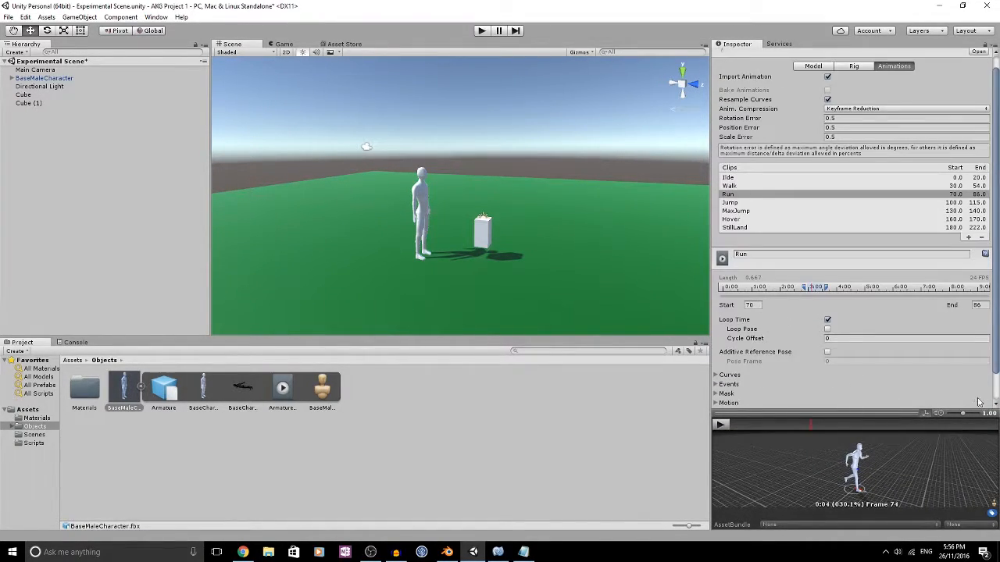
pyautogui.click(977, 396)
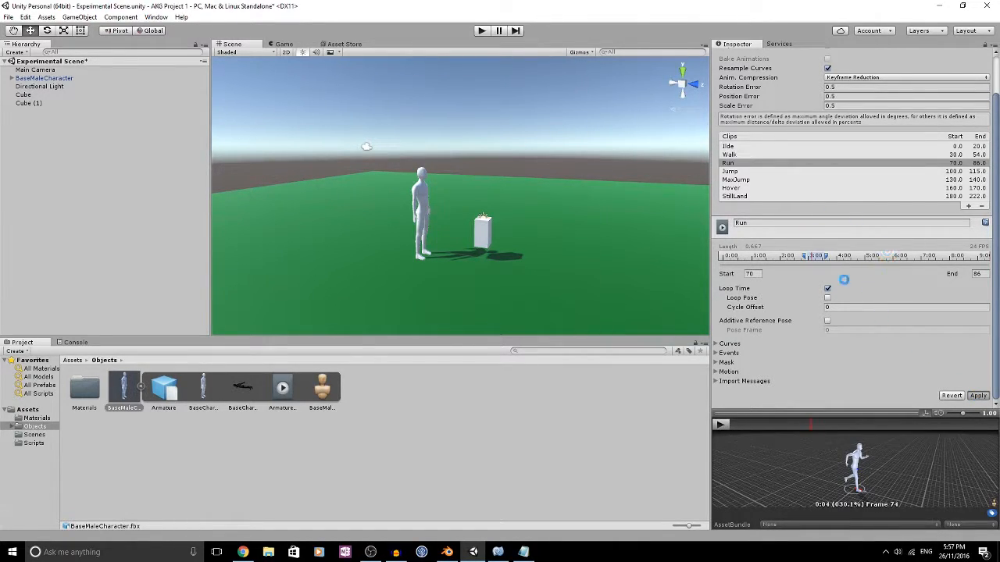
pyautogui.scroll(2, 844, 284)
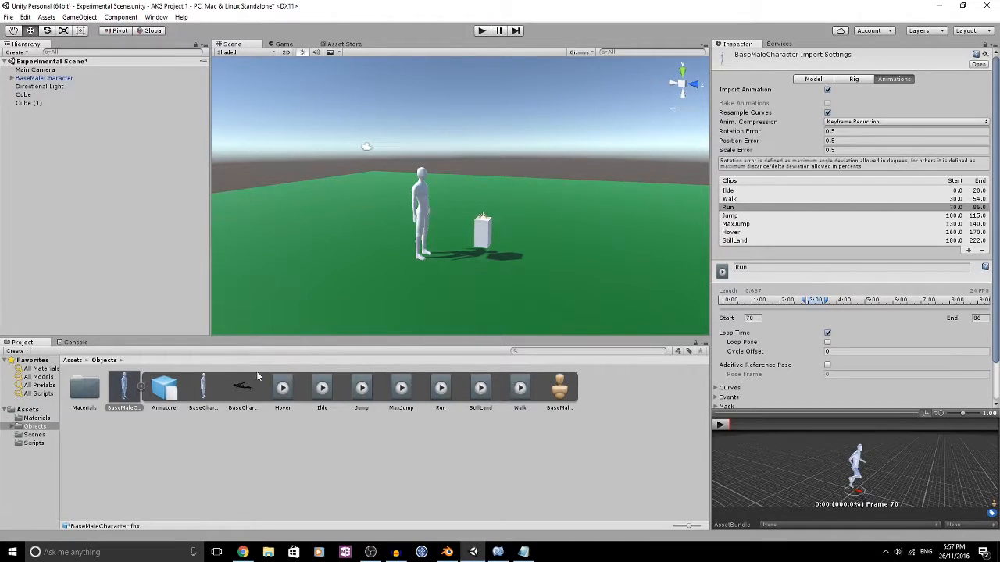
# Create a new folder named Animator directly inside the project's Assets folder
pyautogui.click(74, 360)
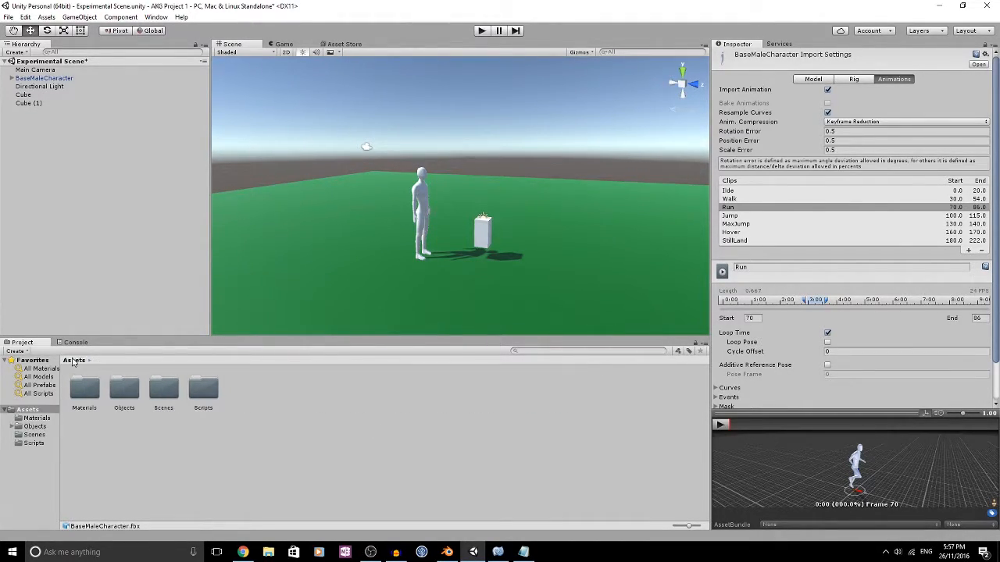
pyautogui.rightClick(351, 438)
pyautogui.moveTo(390, 214)
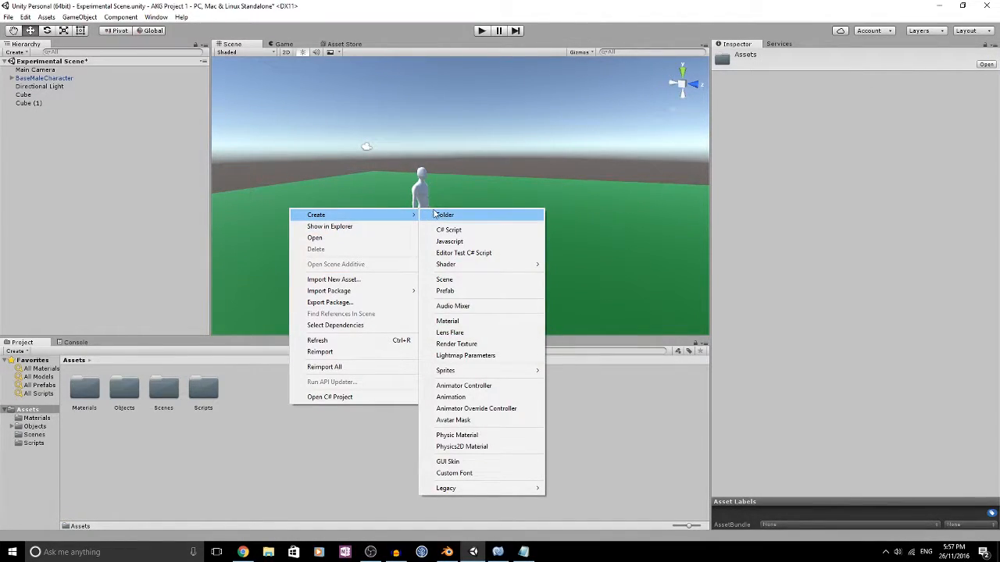
pyautogui.click(441, 215)
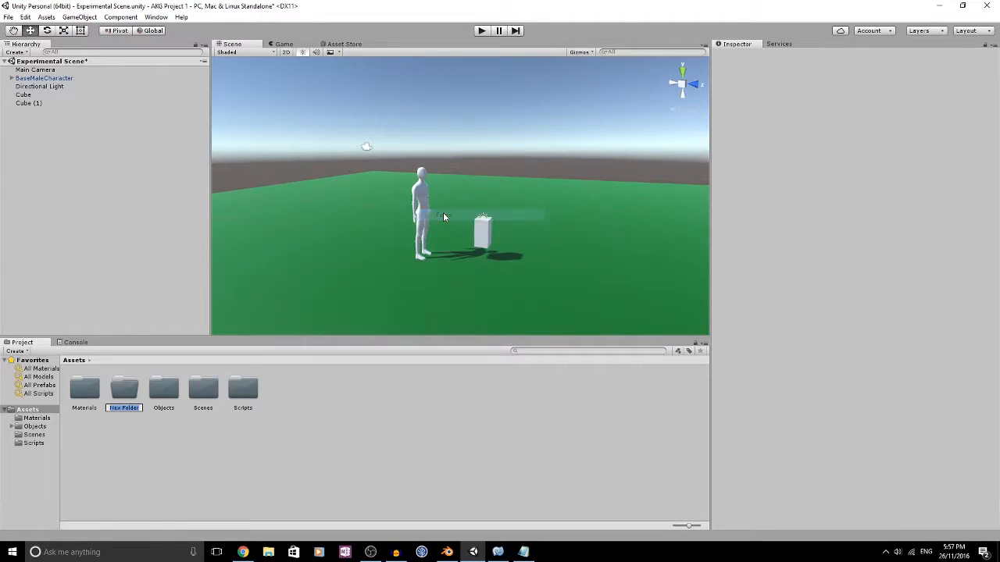
pyautogui.write('An')
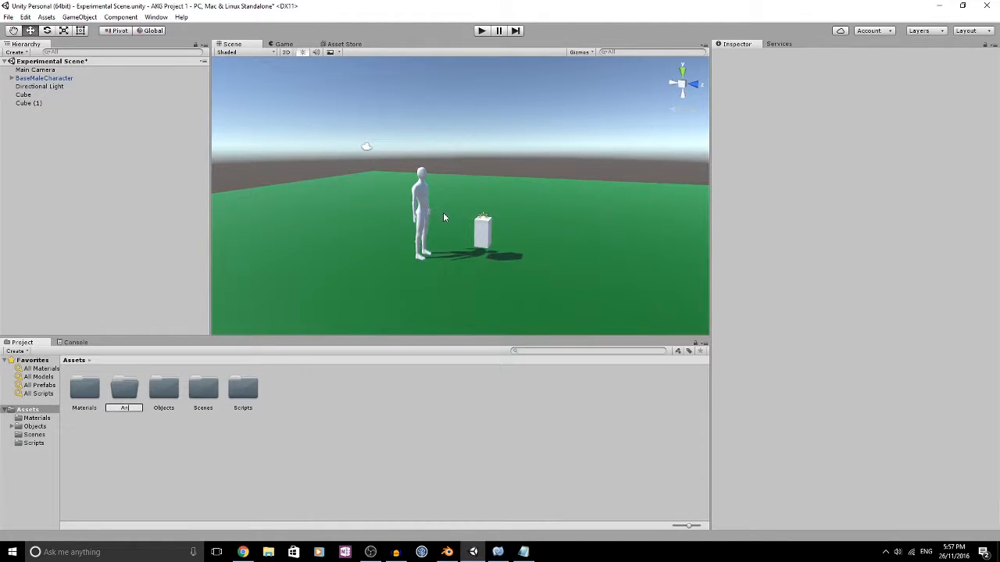
pyautogui.write('imator')
pyautogui.press('Return')
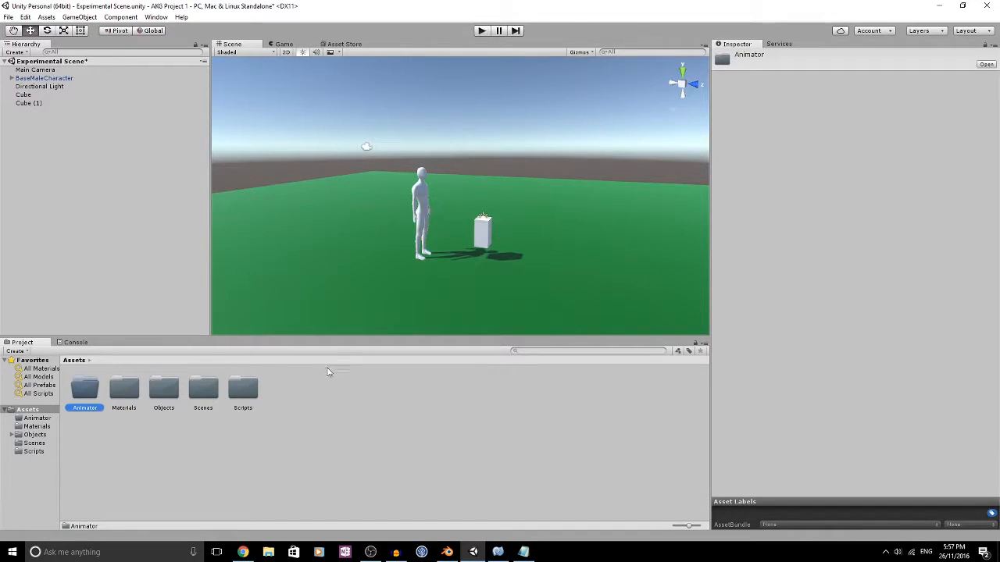
# Create an Animator Controller named PlayerAnimator inside the Animator folder
pyautogui.doubleClick(100, 392)
pyautogui.rightClick(130, 397)
pyautogui.moveTo(210, 208)
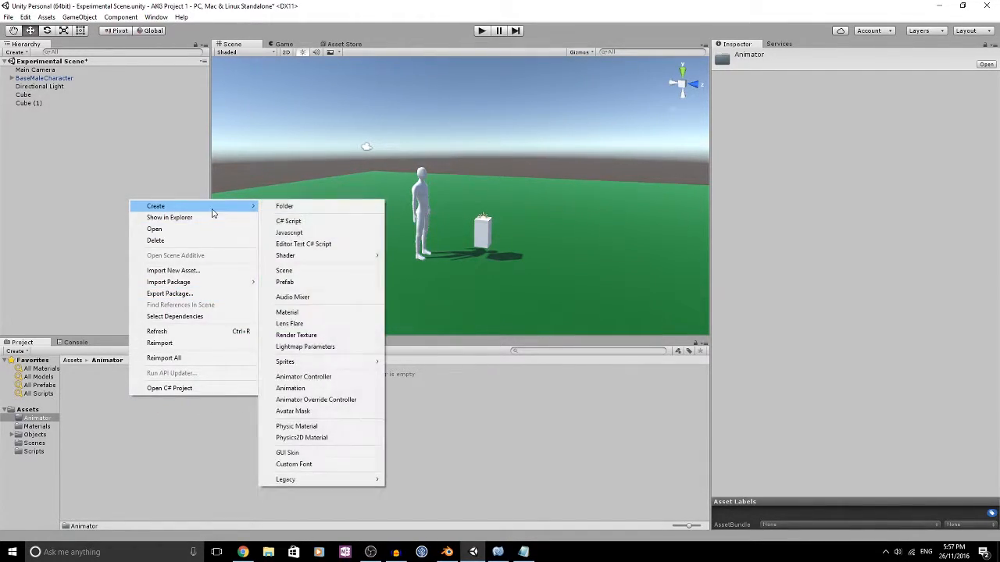
pyautogui.click(333, 378)
pyautogui.write('Pla')
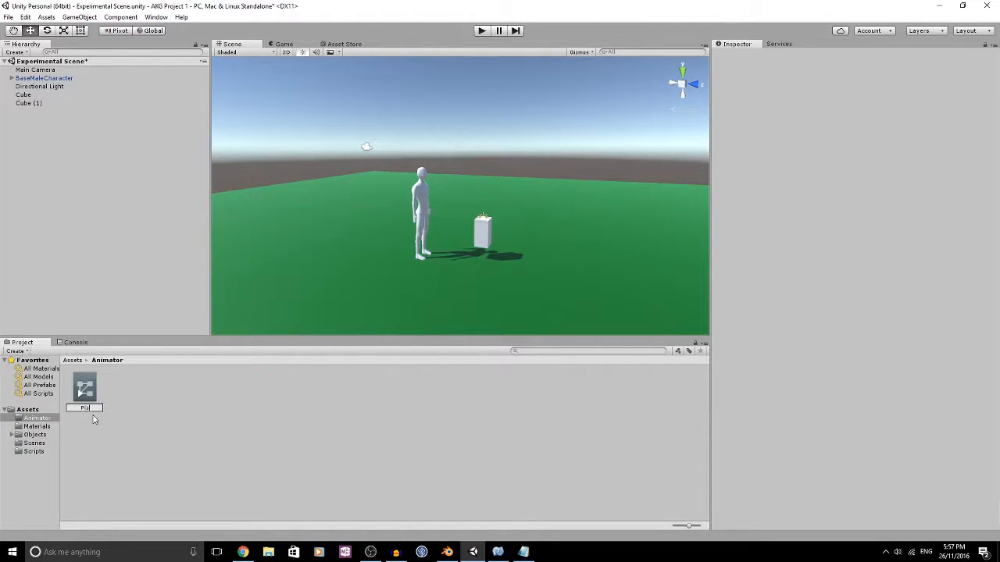
pyautogui.write('yerCont')
pyautogui.press('BackSpace')
pyautogui.press('BackSpace')
pyautogui.press('BackSpace')
pyautogui.press('BackSpace')
pyautogui.press('BackSpace')
pyautogui.press('BackSpace')
pyautogui.press('BackSpace')
pyautogui.press('BackSpace')
pyautogui.press('BackSpace')
pyautogui.press('BackSpace')
pyautogui.write('PlayerAn')
pyautogui.press('Return')
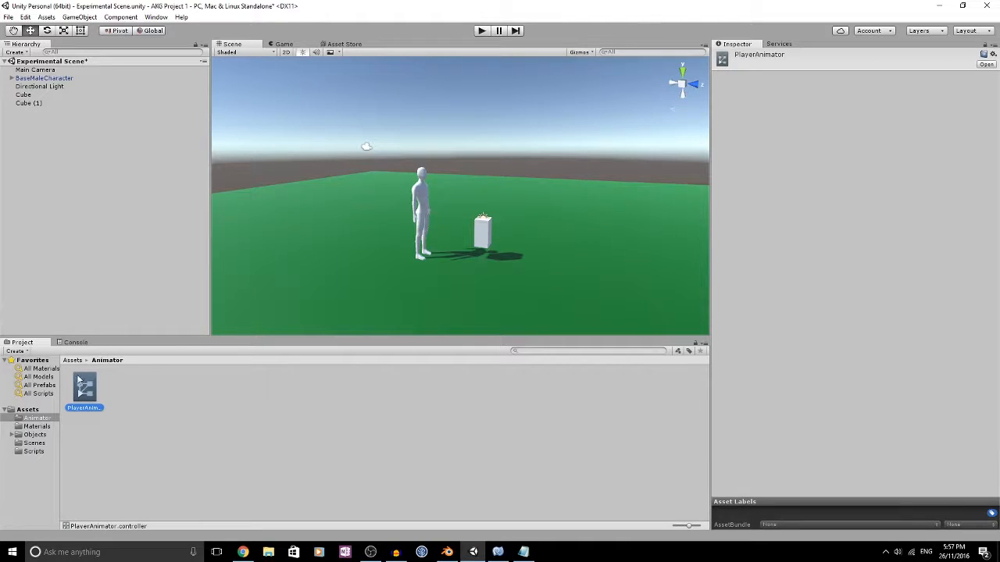
# Open the PlayerAnimator controller and add all clips from Hover through Walk in the Objects folder to its graph as states
pyautogui.doubleClick(81, 383)
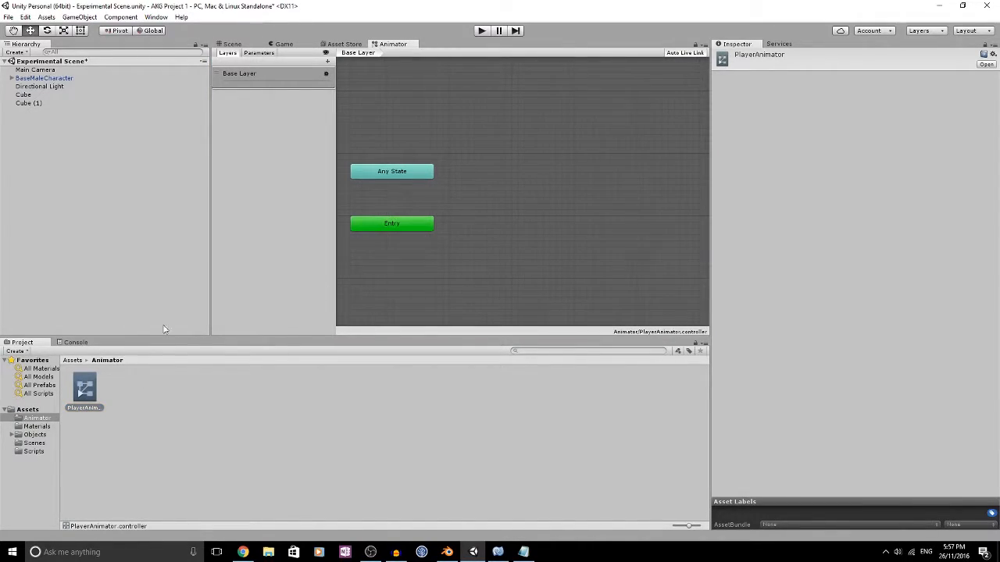
pyautogui.click(70, 361)
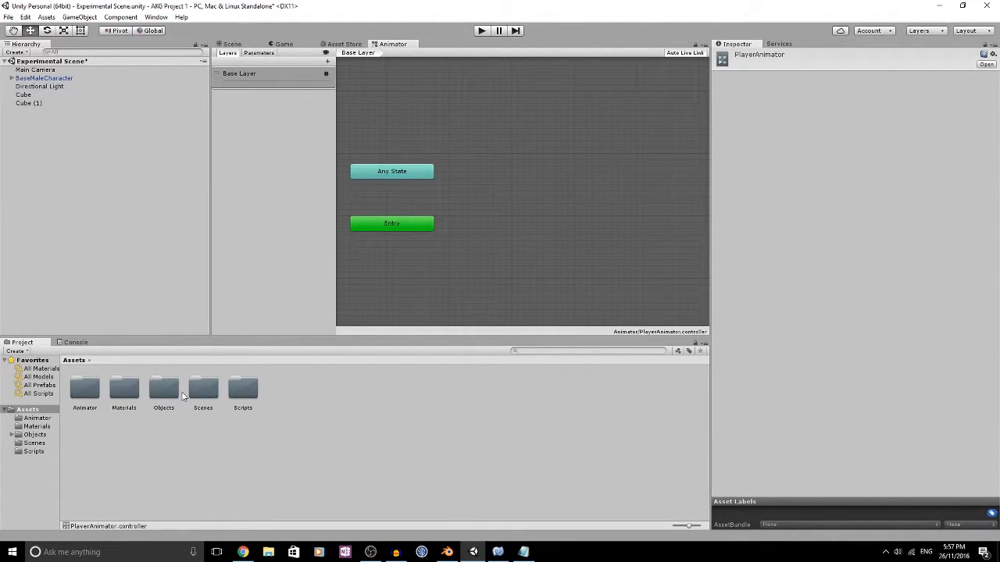
pyautogui.click(134, 399)
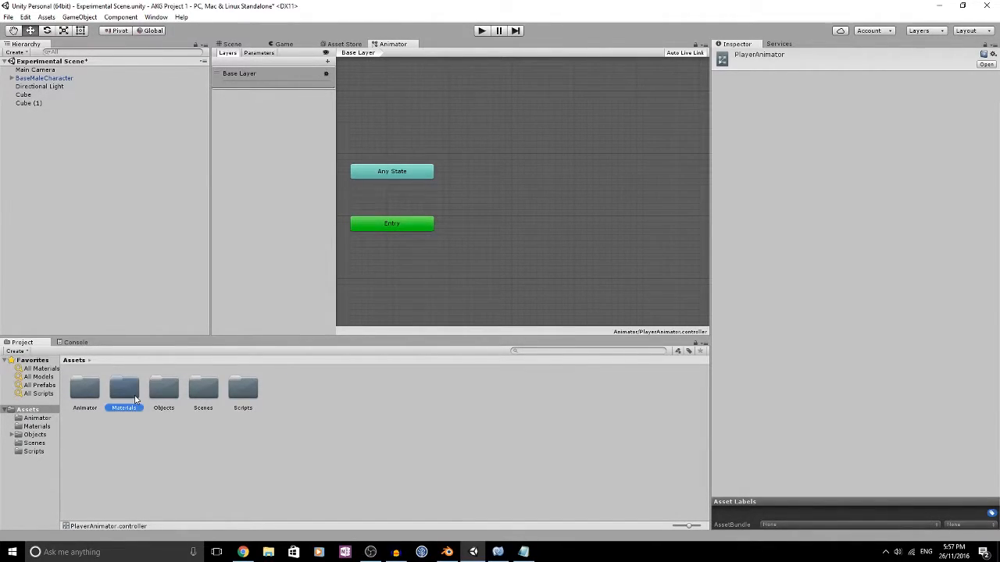
pyautogui.doubleClick(163, 397)
pyautogui.click(275, 387)
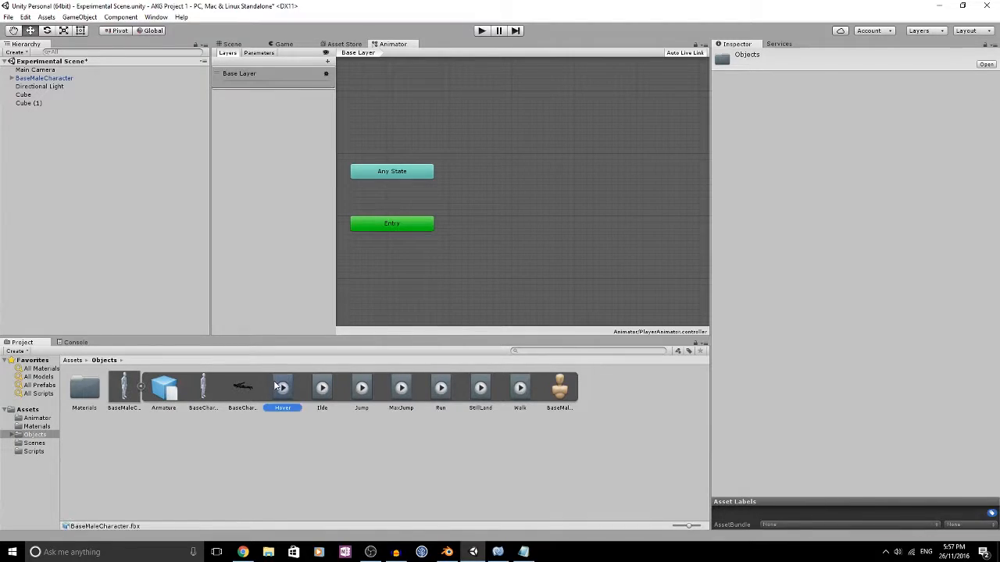
pyautogui.keyDown('shift'); pyautogui.click(520, 388); pyautogui.keyUp('shift')
pyautogui.moveTo(291, 393); pyautogui.dragTo(512, 249)
# Spread the overlapping states around Ilde, with MaxJump, Hover and Jump above it and Run, Walk and StillLand below
pyautogui.scroll(-4, 539, 235)
pyautogui.scroll(2, 539, 233)
pyautogui.moveTo(537, 219); pyautogui.dragTo(481, 269, button='middle')
pyautogui.moveTo(493, 244); pyautogui.dragTo(562, 122)
pyautogui.click(514, 245)
pyautogui.moveTo(564, 246); pyautogui.dragTo(679, 172)
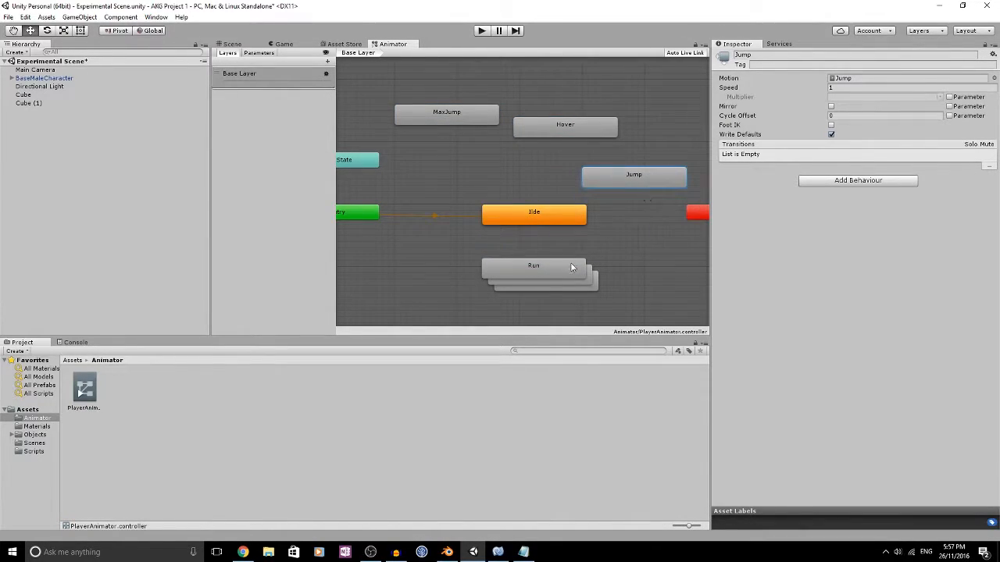
pyautogui.moveTo(571, 267); pyautogui.dragTo(459, 282)
pyautogui.moveTo(529, 278); pyautogui.dragTo(649, 283)
# Enlarge the Animator graph area by shrinking the Hierarchy, layer list, Inspector and Project areas around it
pyautogui.scroll(-2, 562, 228)
pyautogui.scroll(1, 562, 223)
pyautogui.moveTo(562, 236); pyautogui.dragTo(513, 231, button='middle')
pyautogui.scroll(-1, 513, 213)
pyautogui.scroll(1, 513, 213)
pyautogui.scroll(-1, 513, 213)
pyautogui.scroll(1, 513, 217)
pyautogui.moveTo(210, 134); pyautogui.dragTo(104, 146)
pyautogui.moveTo(256, 183); pyautogui.dragTo(172, 184)
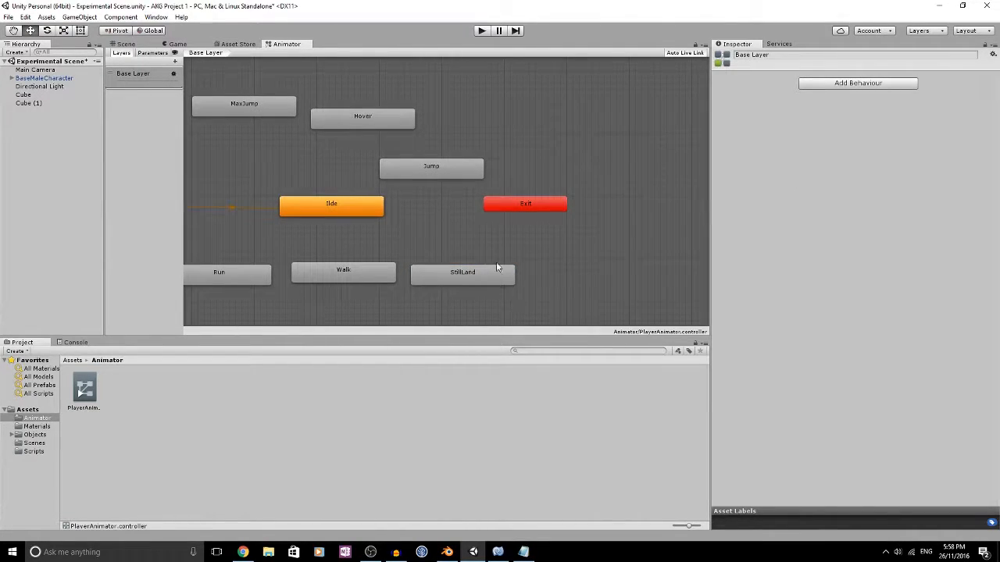
pyautogui.press('a')
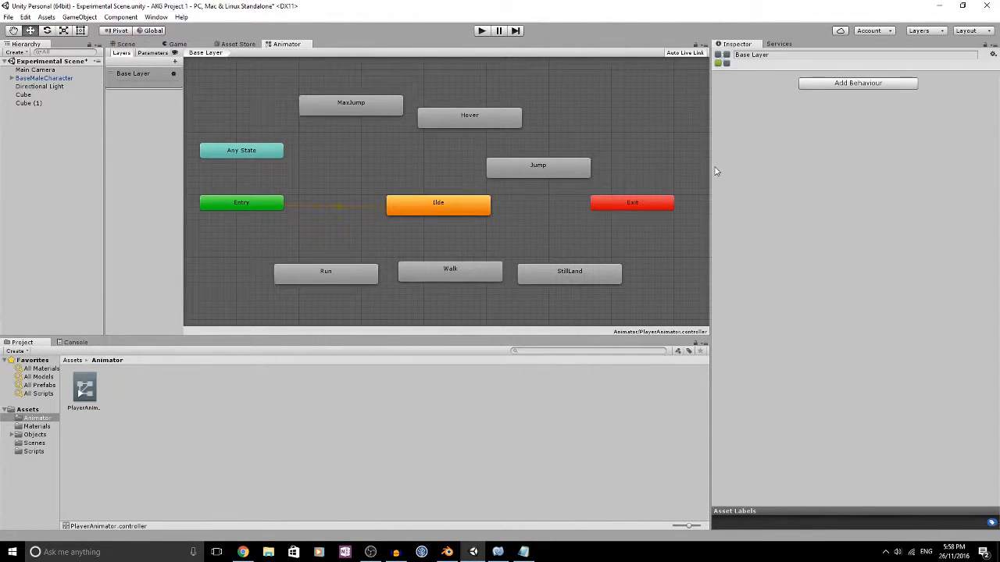
pyautogui.moveTo(712, 171); pyautogui.dragTo(843, 172)
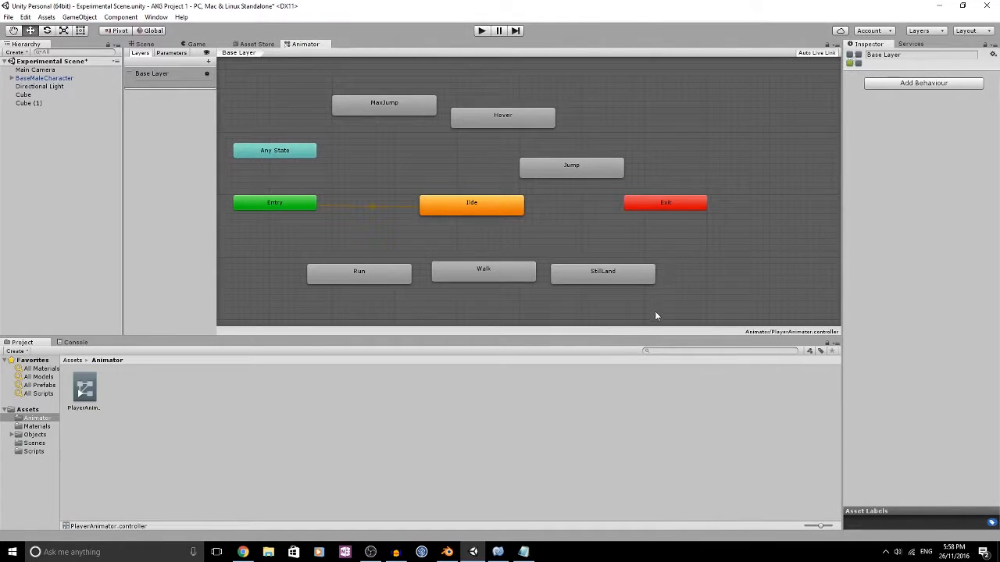
pyautogui.moveTo(650, 336); pyautogui.dragTo(646, 391)
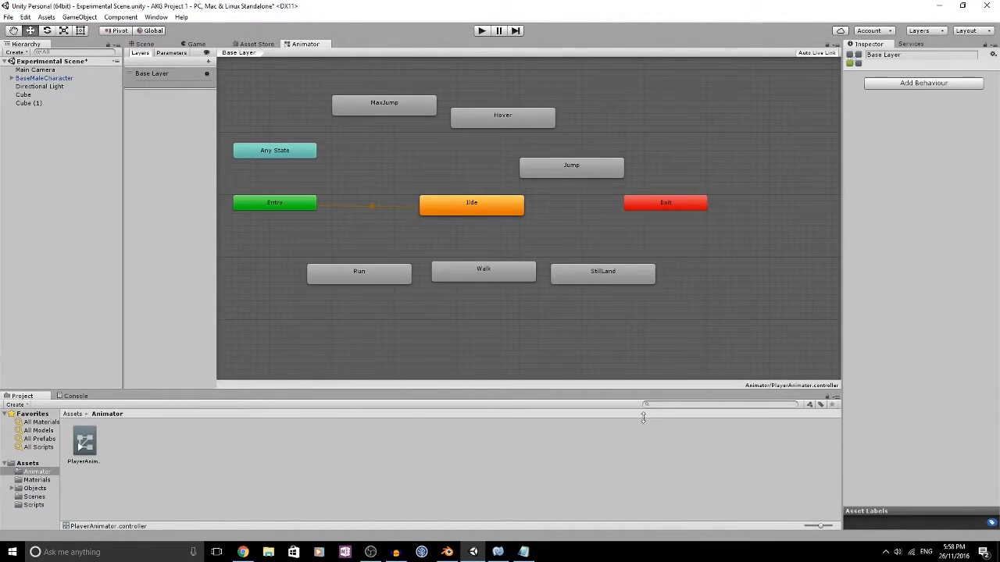
# Align Hover and Jump in a row with MaxJump, and space Run, Walk and StillLand wider apart below Ilde
pyautogui.moveTo(513, 138); pyautogui.dragTo(544, 122)
pyautogui.moveTo(613, 176); pyautogui.dragTo(725, 124)
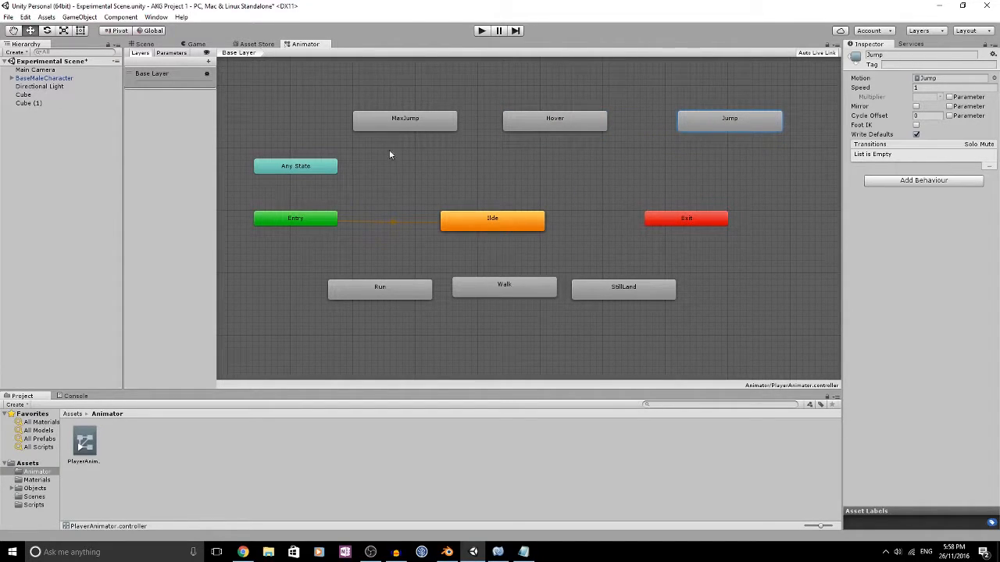
pyautogui.moveTo(490, 283); pyautogui.dragTo(563, 293)
pyautogui.moveTo(625, 290); pyautogui.dragTo(739, 274)
pyautogui.moveTo(560, 302); pyautogui.dragTo(583, 290)
pyautogui.moveTo(414, 294); pyautogui.dragTo(422, 296)
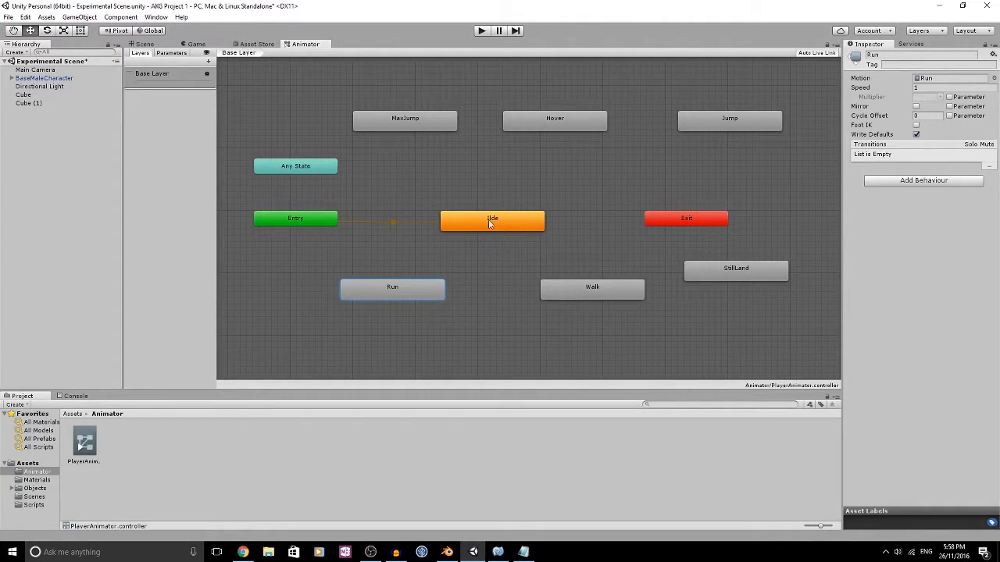
# Create a new blend tree state in the base layer and place it just below the Ilde state
pyautogui.rightClick(484, 188)
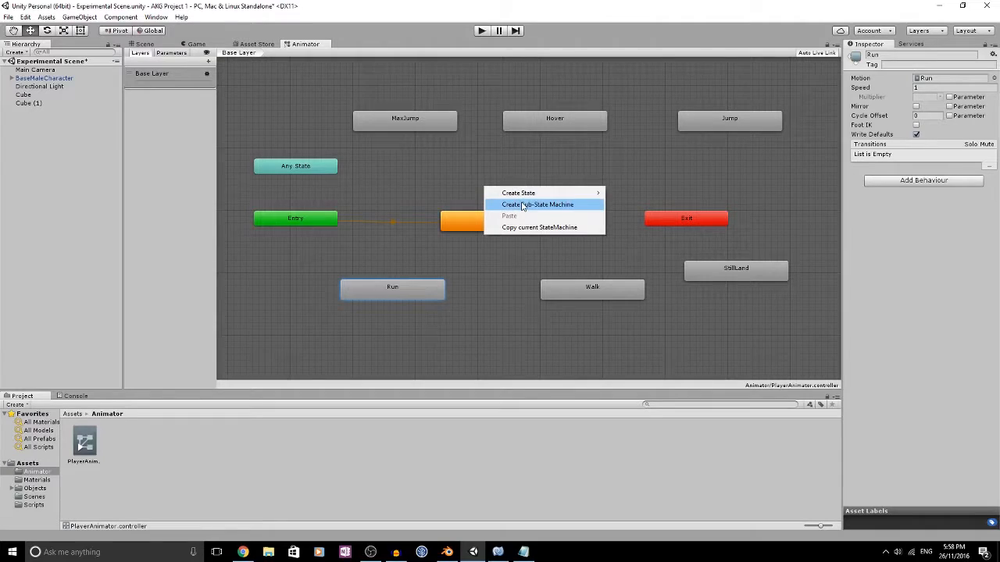
pyautogui.moveTo(525, 196)
pyautogui.click(648, 216)
pyautogui.click(551, 198)
pyautogui.moveTo(551, 199); pyautogui.dragTo(518, 267)
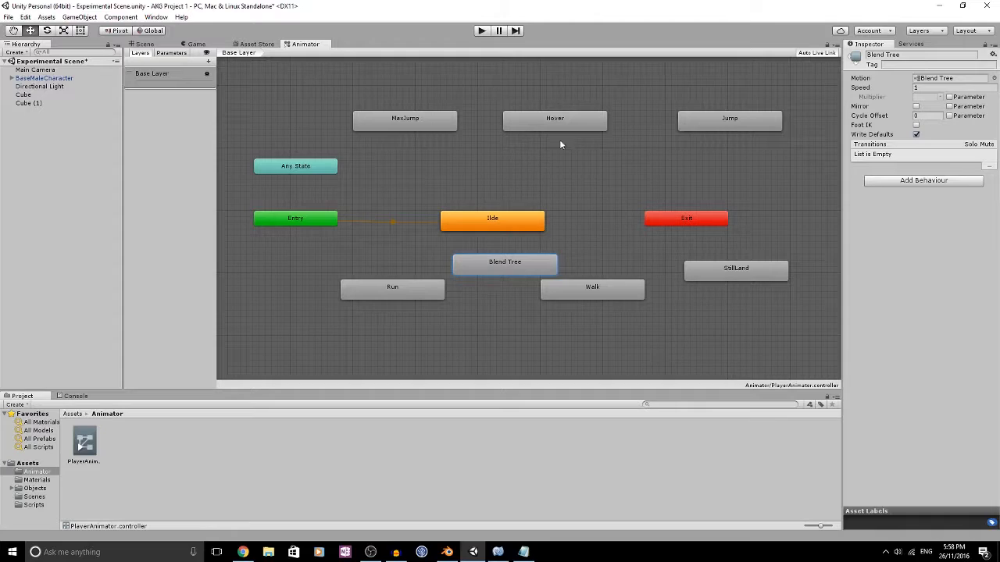
# Group the MaxJump, Jump, Hover and StillLand states in a two-by-two block above the Exit node
pyautogui.moveTo(736, 121); pyautogui.dragTo(585, 168)
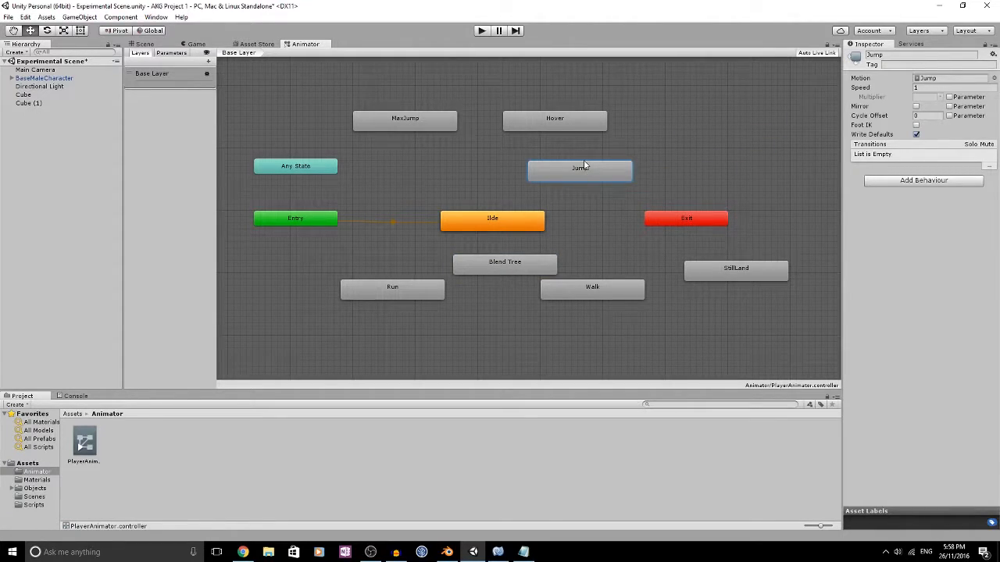
pyautogui.moveTo(523, 124); pyautogui.dragTo(742, 99)
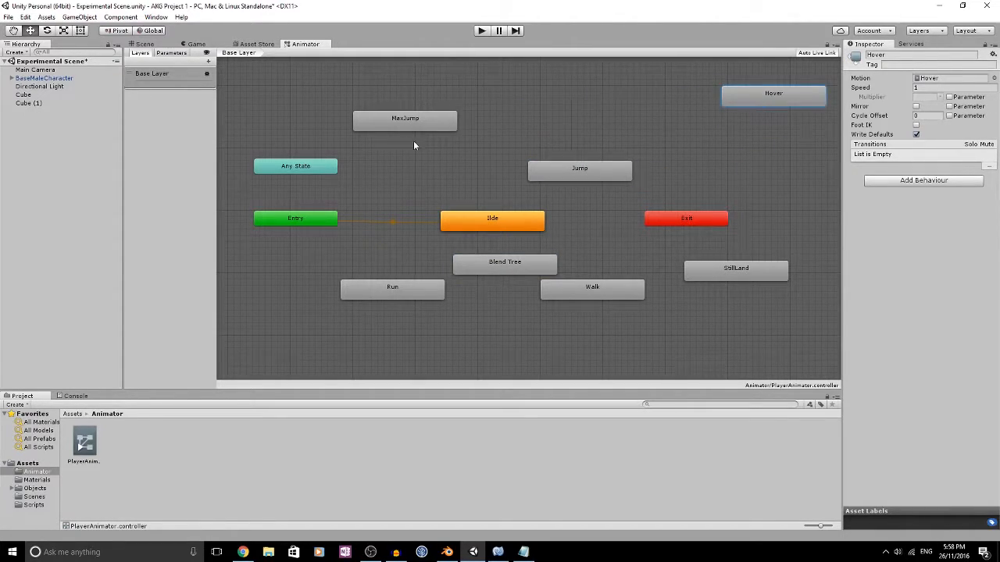
pyautogui.moveTo(401, 123); pyautogui.dragTo(588, 111)
pyautogui.moveTo(721, 266); pyautogui.dragTo(746, 139)
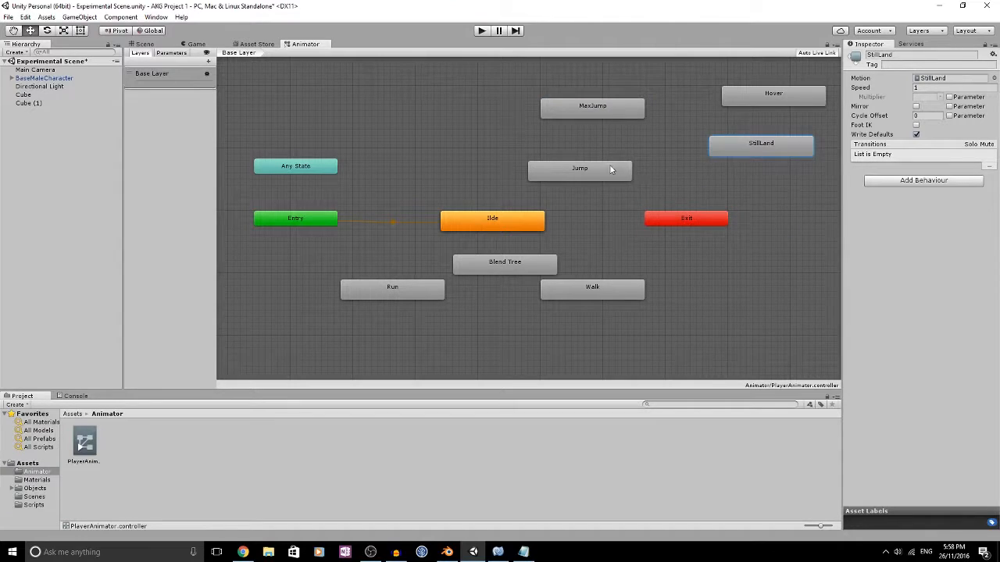
pyautogui.moveTo(610, 168); pyautogui.dragTo(636, 149)
pyautogui.moveTo(735, 145); pyautogui.dragTo(729, 157)
pyautogui.moveTo(614, 109); pyautogui.dragTo(628, 103)
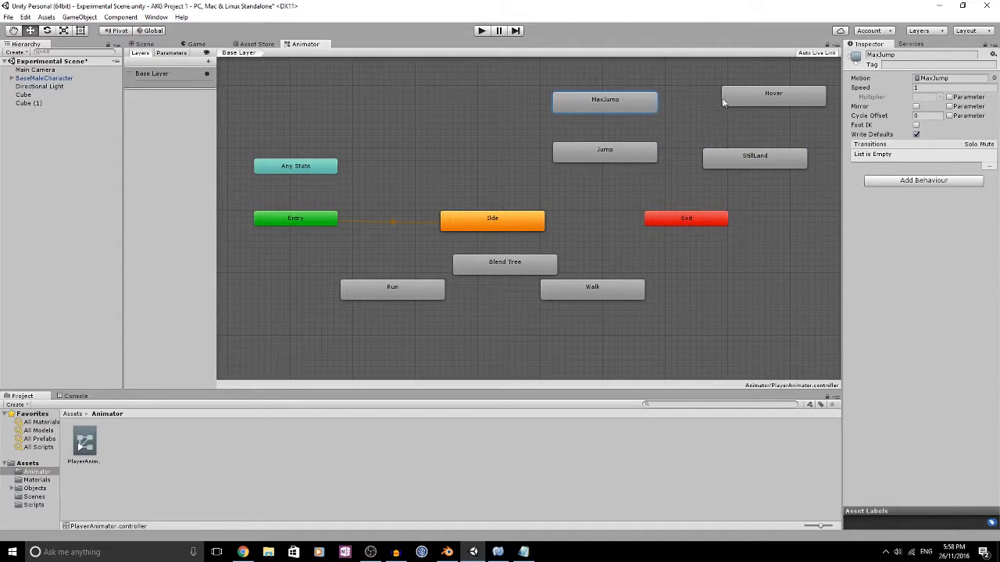
pyautogui.moveTo(745, 96); pyautogui.dragTo(726, 108)
pyautogui.click(731, 155)
pyautogui.moveTo(732, 155); pyautogui.dragTo(731, 148)
# Rename the blend tree state to Movement and place it above Ilde, between Any State and MaxJump
pyautogui.click(519, 266)
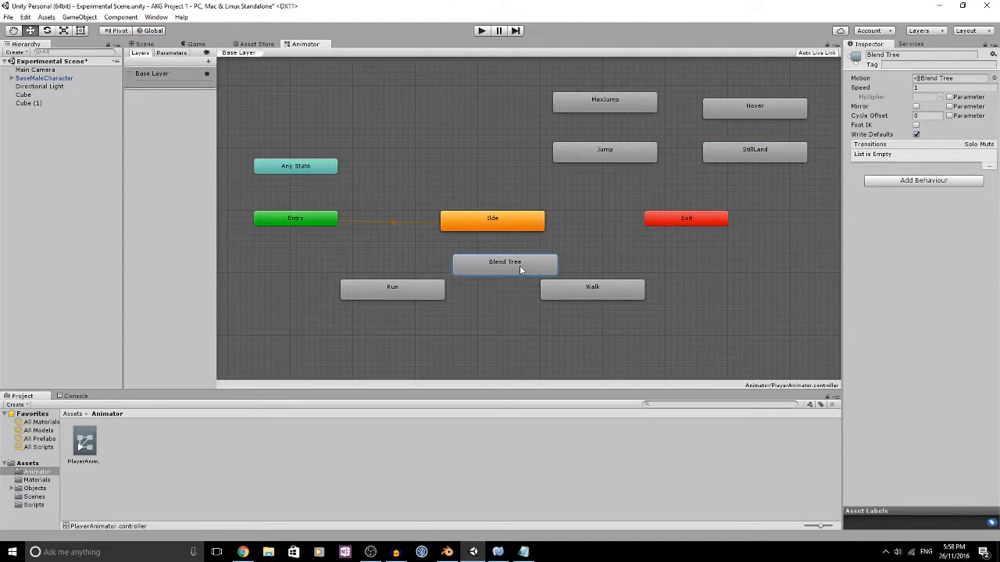
pyautogui.click(900, 55)
pyautogui.write('Movement')
pyautogui.press('Return')
pyautogui.moveTo(494, 219)
pyautogui.mouseDown()
pyautogui.moveTo(475, 219)
pyautogui.moveTo(499, 220)
pyautogui.mouseUp()
pyautogui.moveTo(508, 266); pyautogui.dragTo(433, 135)
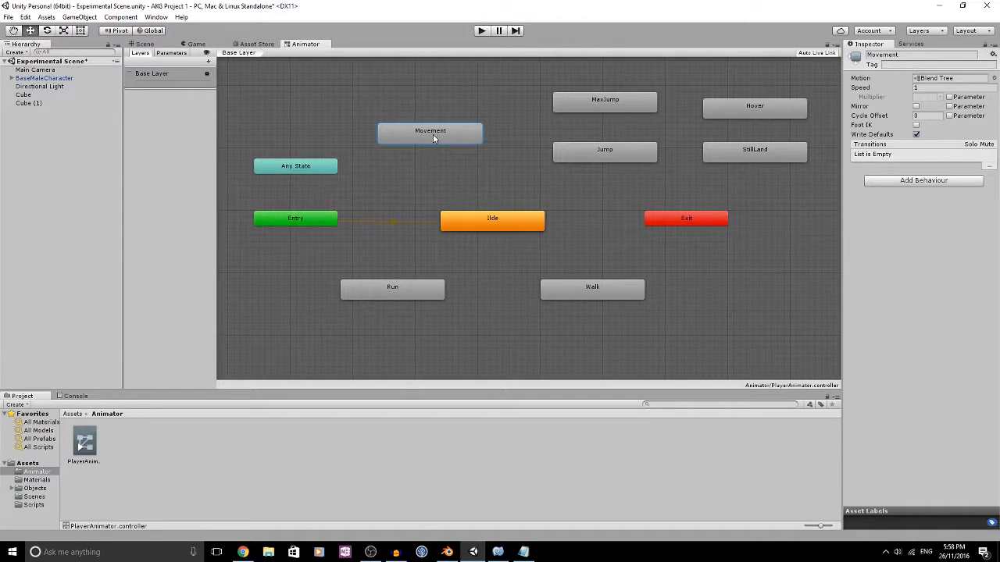
# Delete the separate Walk and Run states from the base layer and open the Movement blend tree
pyautogui.click(582, 286)
pyautogui.press('Delete')
pyautogui.click(391, 288)
pyautogui.press('Delete')
pyautogui.doubleClick(414, 139)
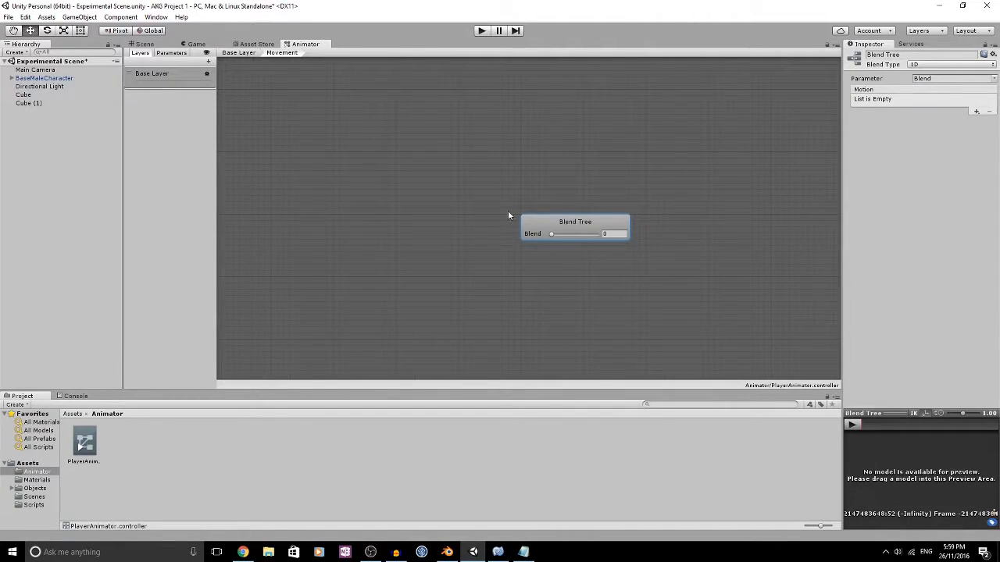
# Try to add the Run and Walk clips from the Objects folder directly to the blend tree graph
pyautogui.click(78, 414)
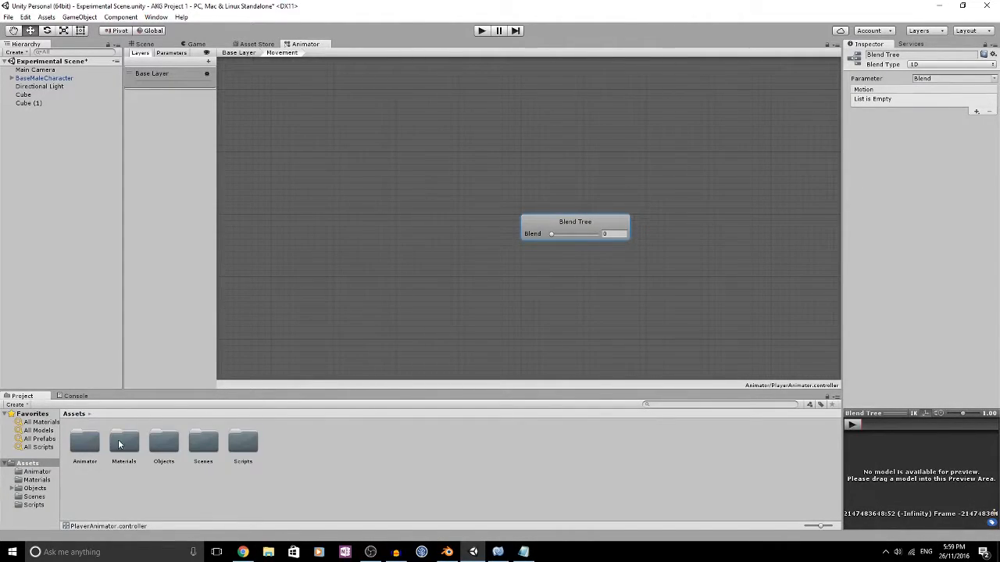
pyautogui.click(171, 455)
pyautogui.doubleClick(171, 453)
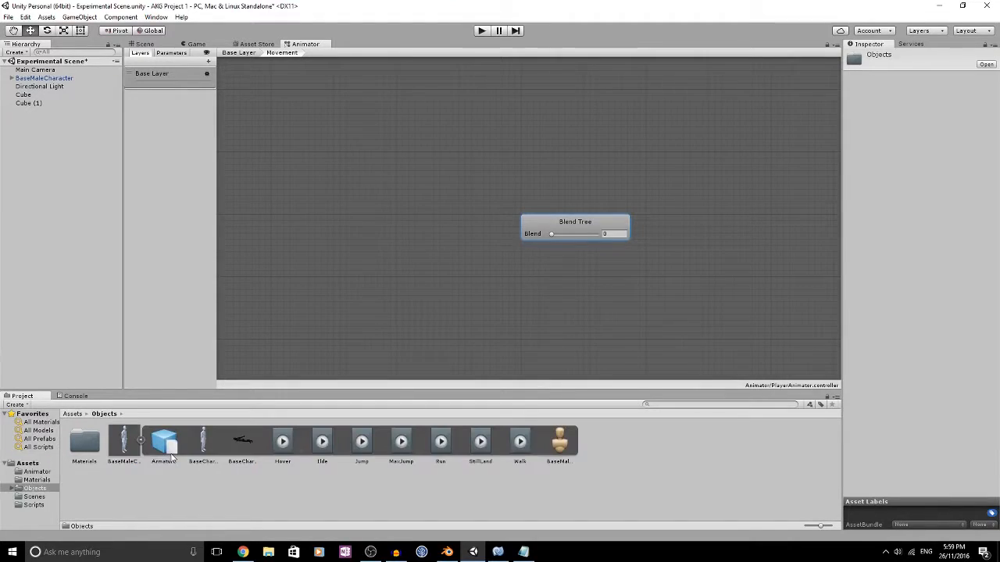
pyautogui.click(441, 445)
pyautogui.keyDown('ctrl'); pyautogui.click(520, 444); pyautogui.keyUp('ctrl')
pyautogui.moveTo(520, 444); pyautogui.dragTo(697, 222)
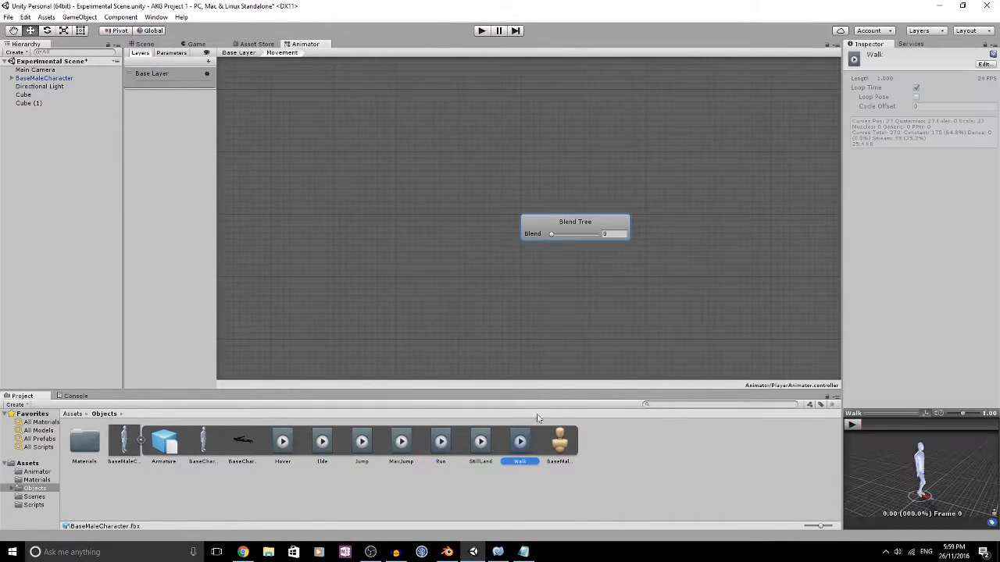
# Add two empty motion fields to the Movement blend tree
pyautogui.click(593, 233)
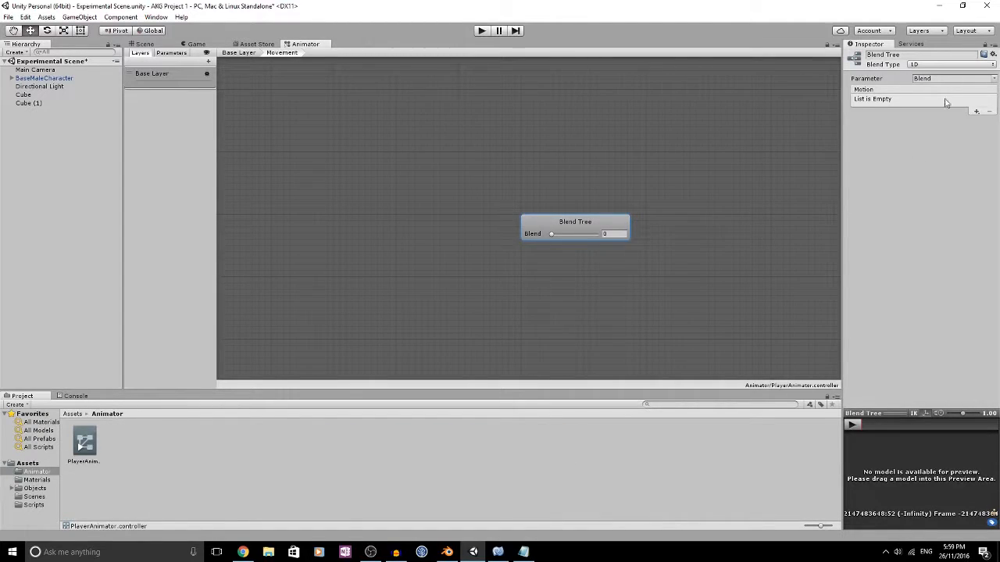
pyautogui.click(975, 112)
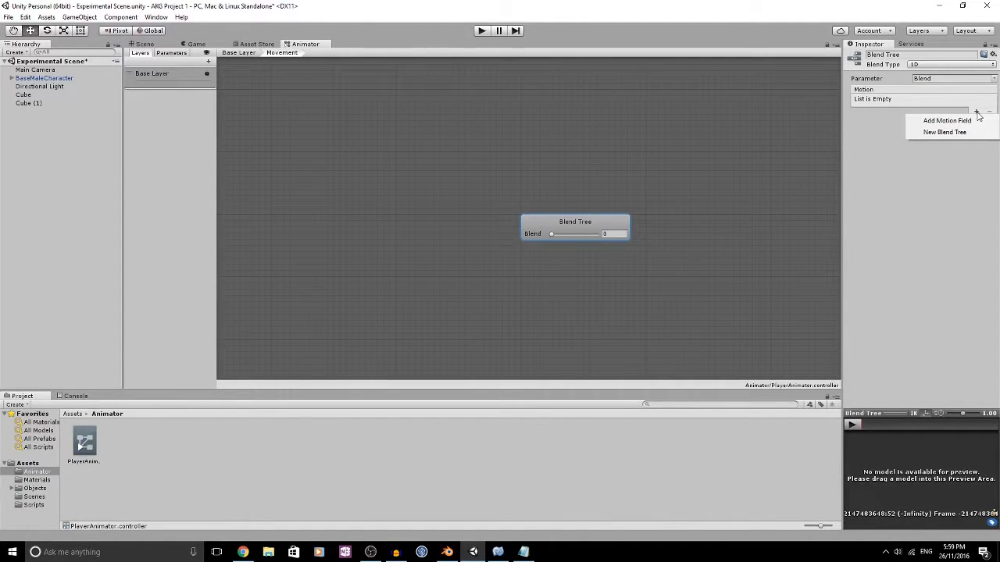
pyautogui.click(969, 120)
pyautogui.click(976, 114)
pyautogui.click(975, 120)
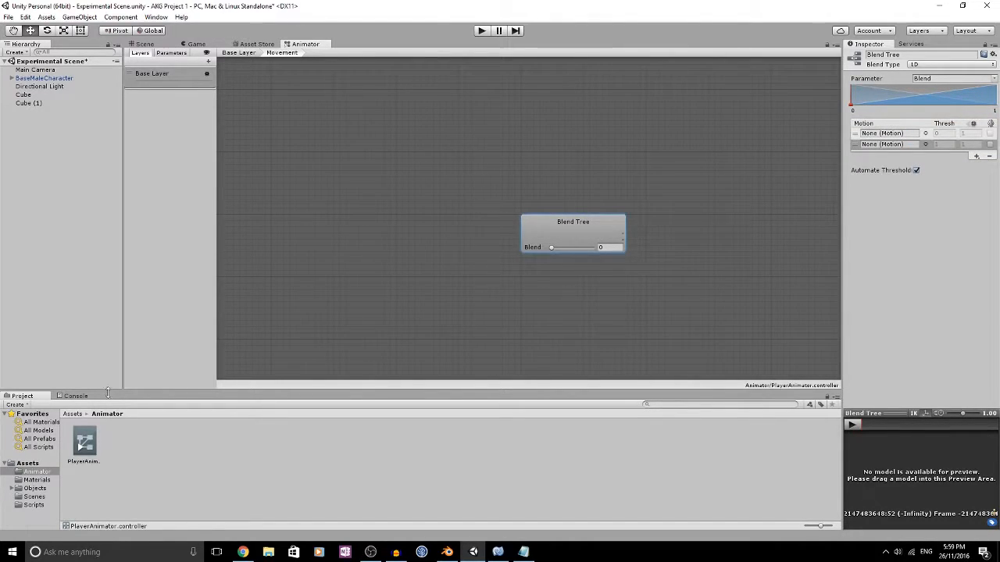
# Assign the Walk clip to the blend tree's first motion field and the Run clip to the second
pyautogui.click(75, 414)
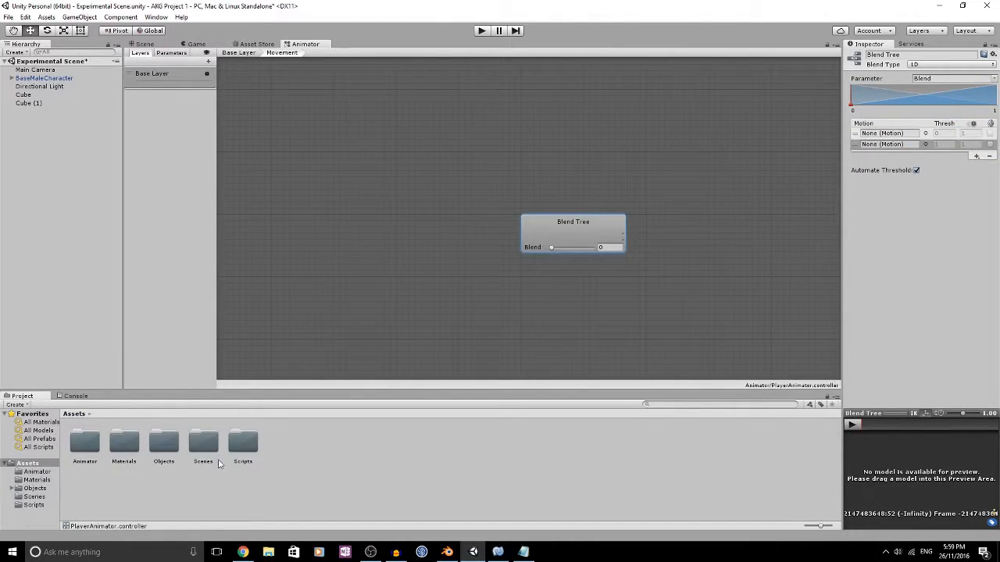
pyautogui.doubleClick(172, 452)
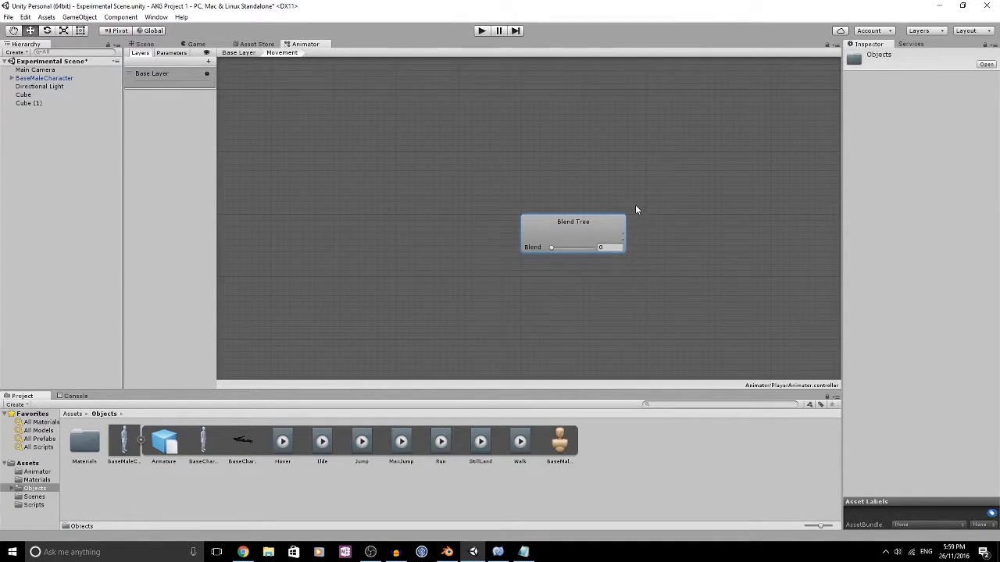
pyautogui.moveTo(635, 209); pyautogui.dragTo(478, 187, button='middle')
pyautogui.click(421, 208)
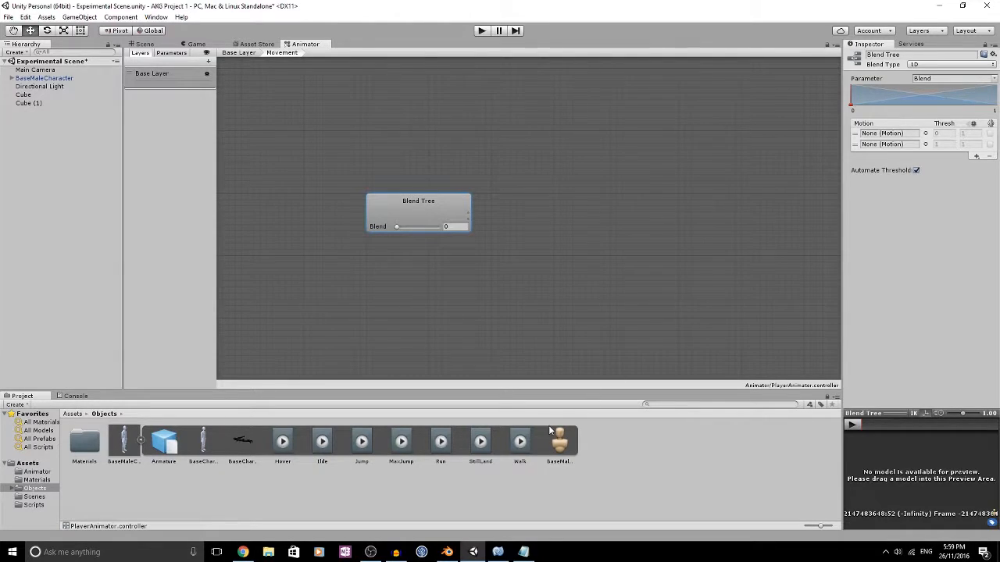
pyautogui.moveTo(520, 442); pyautogui.dragTo(887, 145)
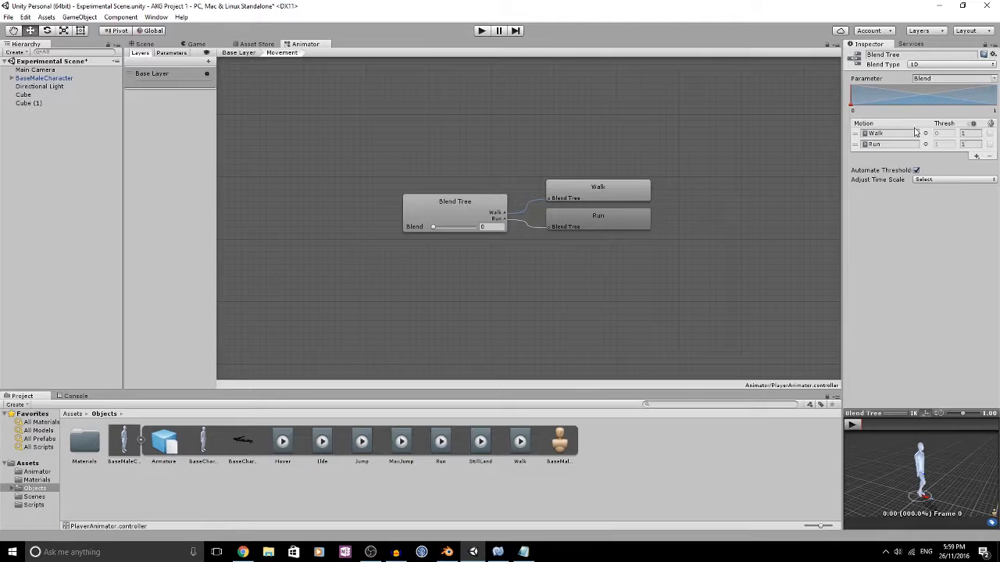
# Set the blend tree's motion speed to 6 for Walk and 12 for Run
pyautogui.click(965, 134)
pyautogui.click(969, 145)
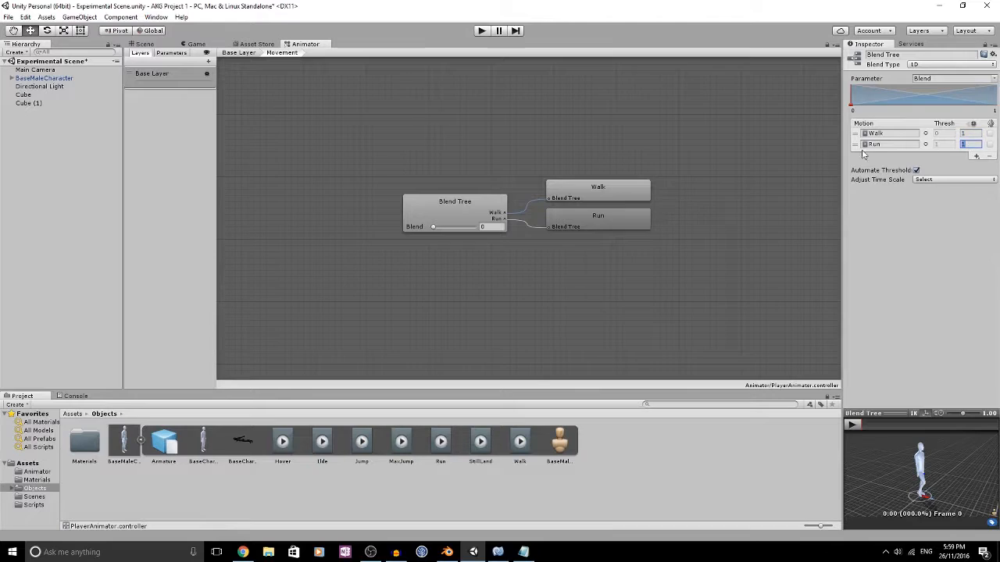
pyautogui.write('12')
pyautogui.click(977, 134)
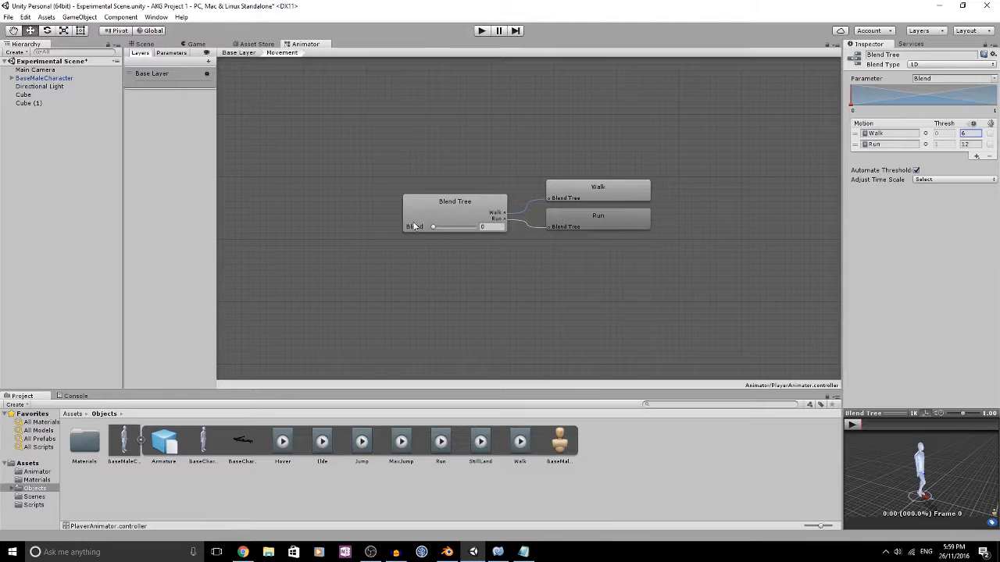
# Play the blend tree preview and sweep the Blend value between 0 and 1 to compare the walk and run
pyautogui.moveTo(433, 227); pyautogui.dragTo(475, 227)
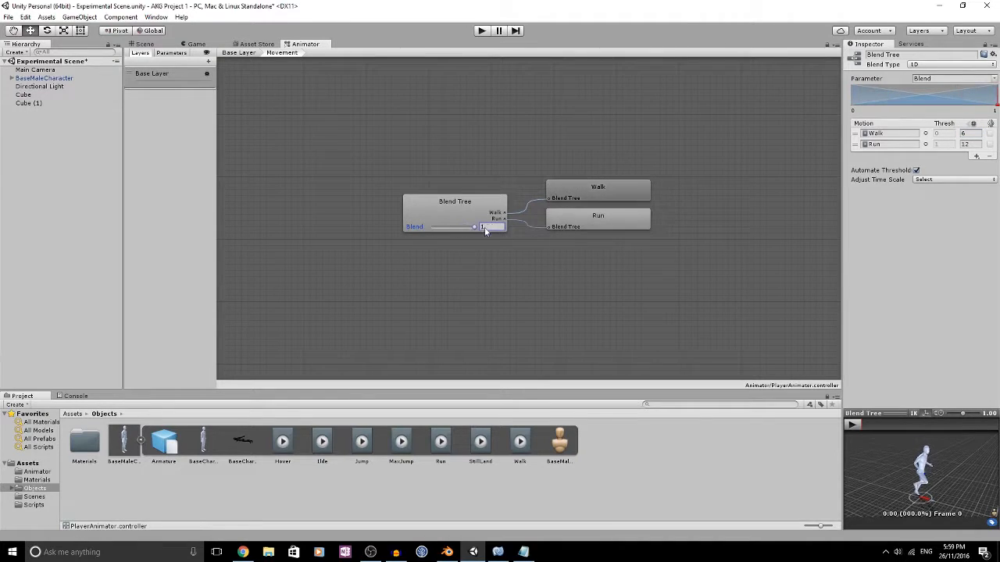
pyautogui.click(853, 425)
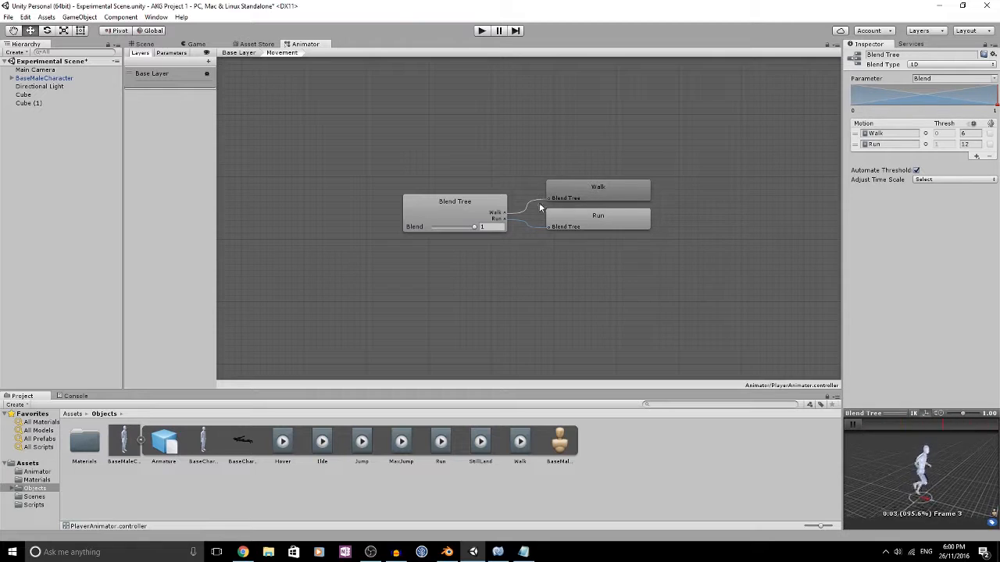
pyautogui.click(475, 228)
pyautogui.moveTo(474, 227); pyautogui.dragTo(410, 235)
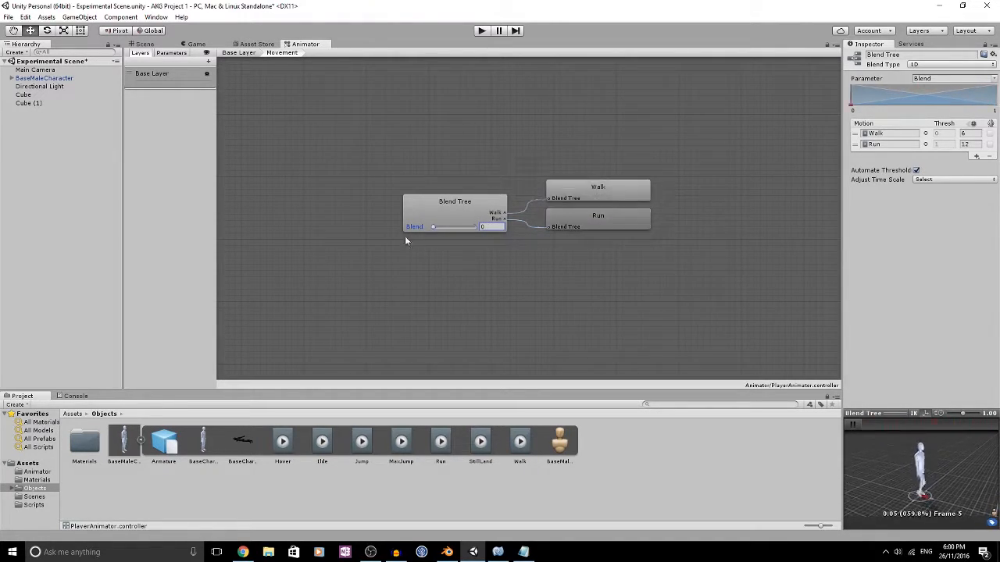
# Set the blend tree's motion speed to 1 for both Walk and Run, and play the preview at Blend 0
pyautogui.click(585, 193)
pyautogui.click(473, 208)
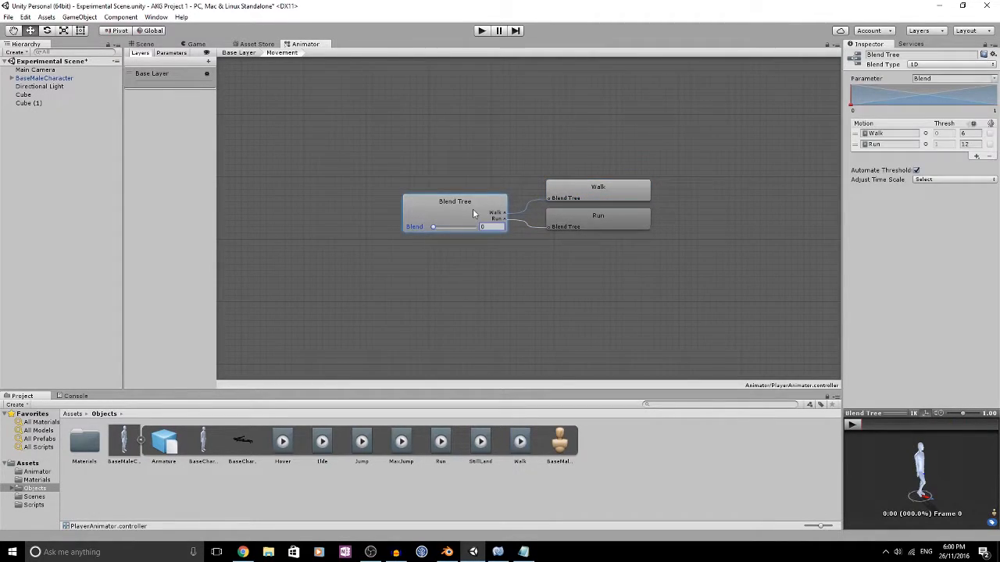
pyautogui.click(971, 134)
pyautogui.write('1')
pyautogui.click(973, 146)
pyautogui.write('1')
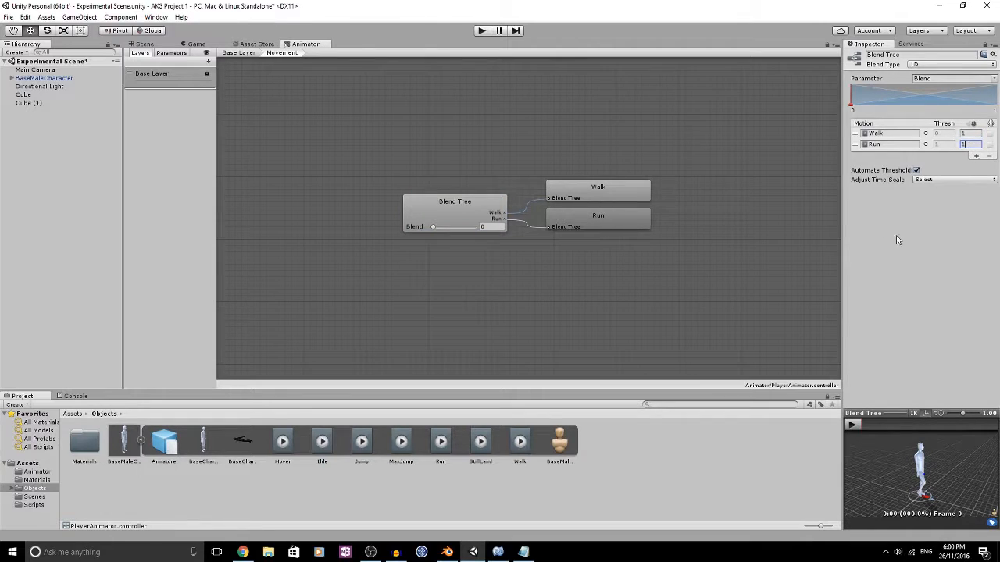
pyautogui.click(851, 424)
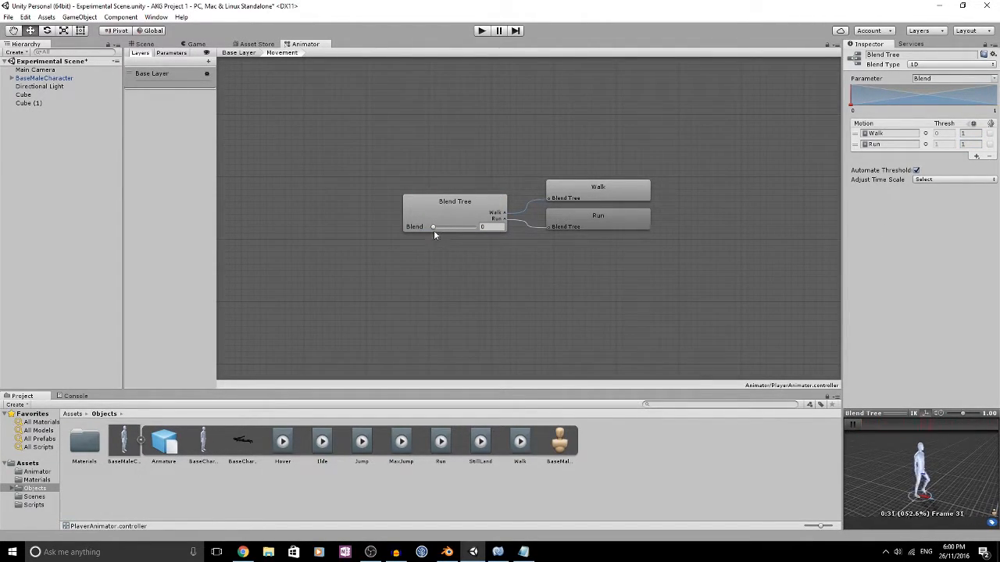
pyautogui.moveTo(431, 226)
pyautogui.mouseDown()
pyautogui.moveTo(484, 228)
pyautogui.moveTo(414, 231)
pyautogui.mouseUp()
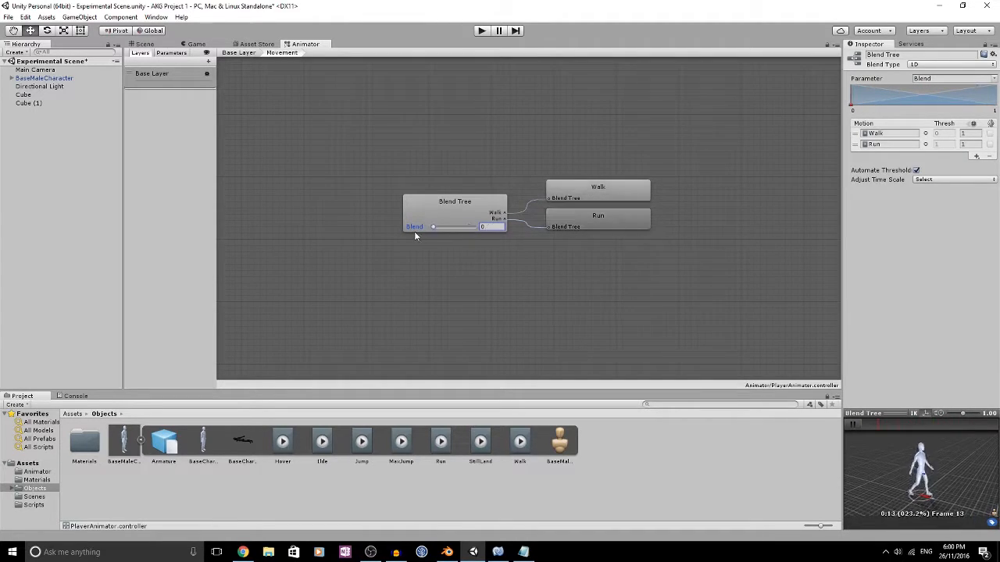
# Turn off Automate Thresholds and set the blend tree thresholds to 6 for Walk and 12 for Run
pyautogui.click(944, 133)
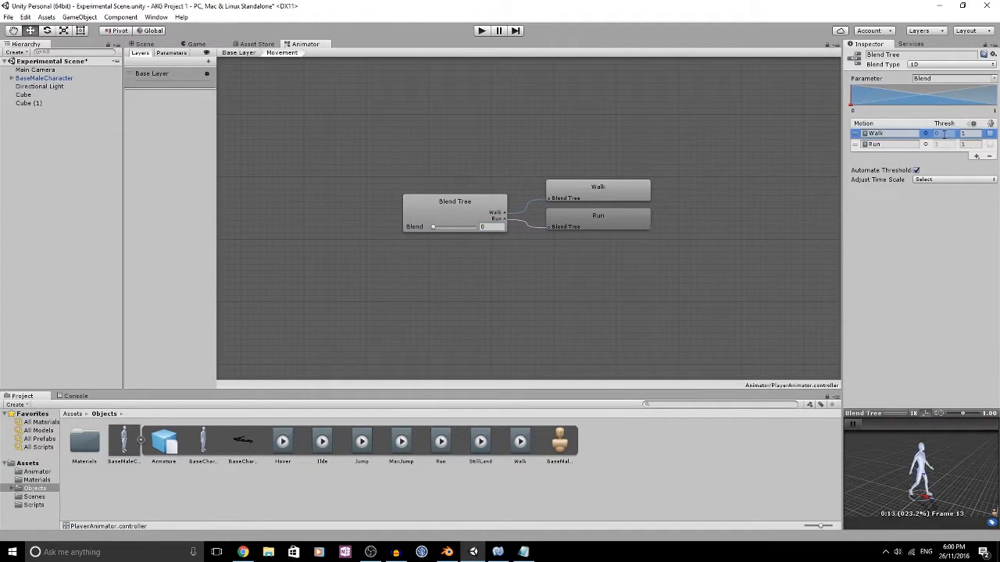
pyautogui.click(918, 171)
pyautogui.click(917, 171)
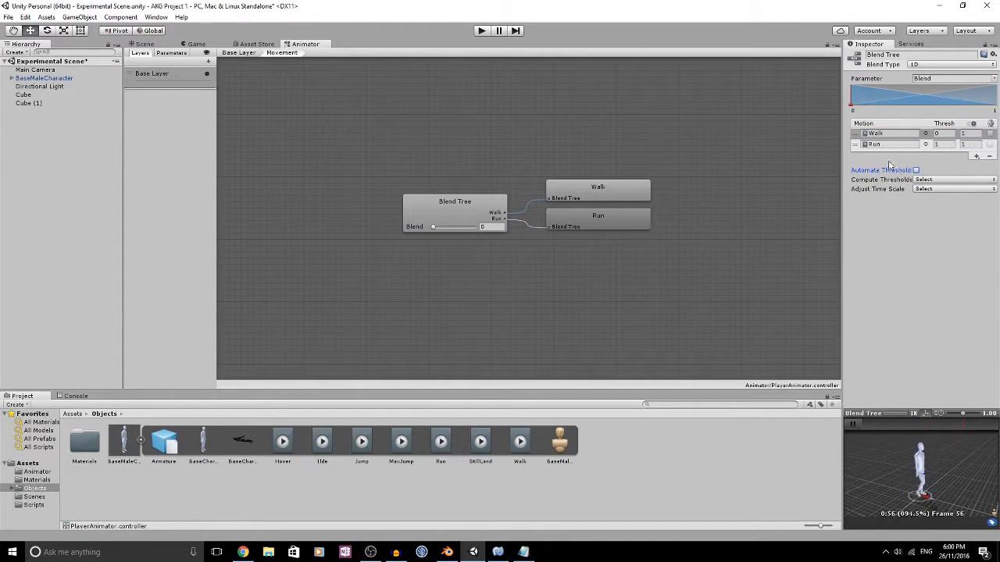
pyautogui.click(942, 133)
pyautogui.click(942, 144)
pyautogui.click(945, 132)
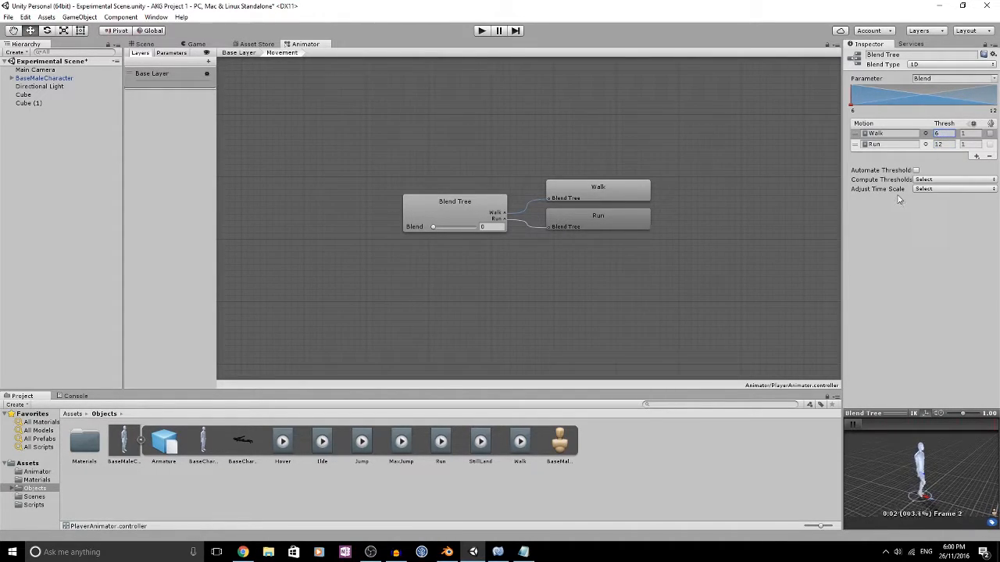
# In the Base Layer, create transitions in both directions between Ilde and Movement, and place Movement directly above Ilde
pyautogui.doubleClick(512, 135)
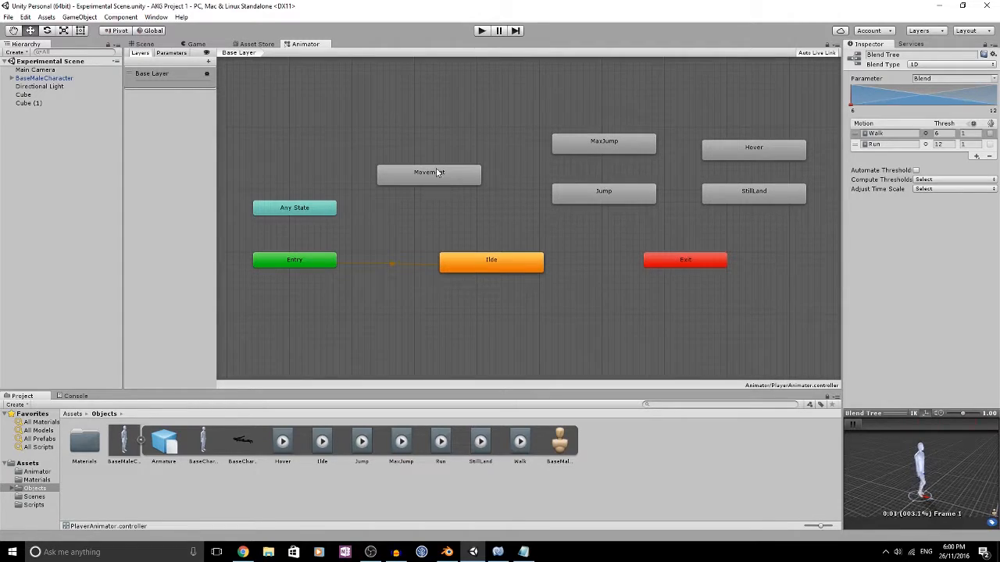
pyautogui.click(436, 172)
pyautogui.rightClick(472, 258)
pyautogui.click(496, 260)
pyautogui.click(449, 173)
pyautogui.rightClick(414, 178)
pyautogui.click(429, 184)
pyautogui.click(468, 262)
pyautogui.moveTo(435, 174); pyautogui.dragTo(497, 194)
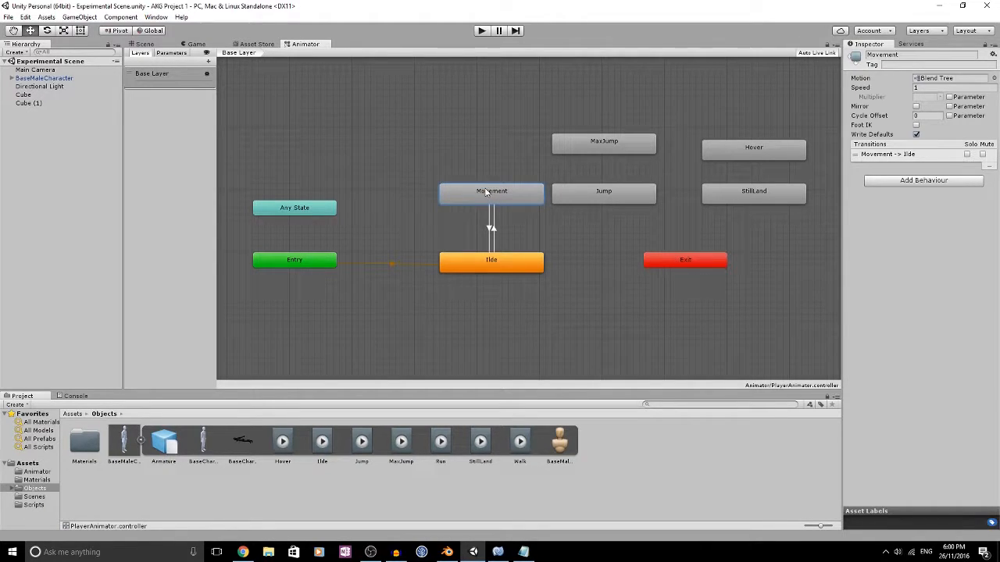
# Rename the animator's Blend parameter as Speed
pyautogui.click(494, 231)
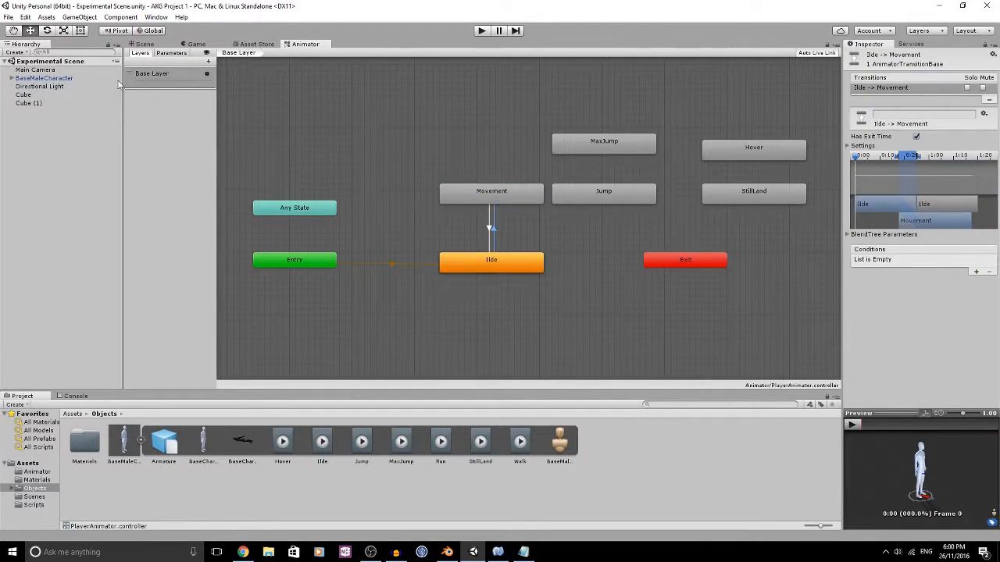
pyautogui.click(152, 72)
pyautogui.click(171, 53)
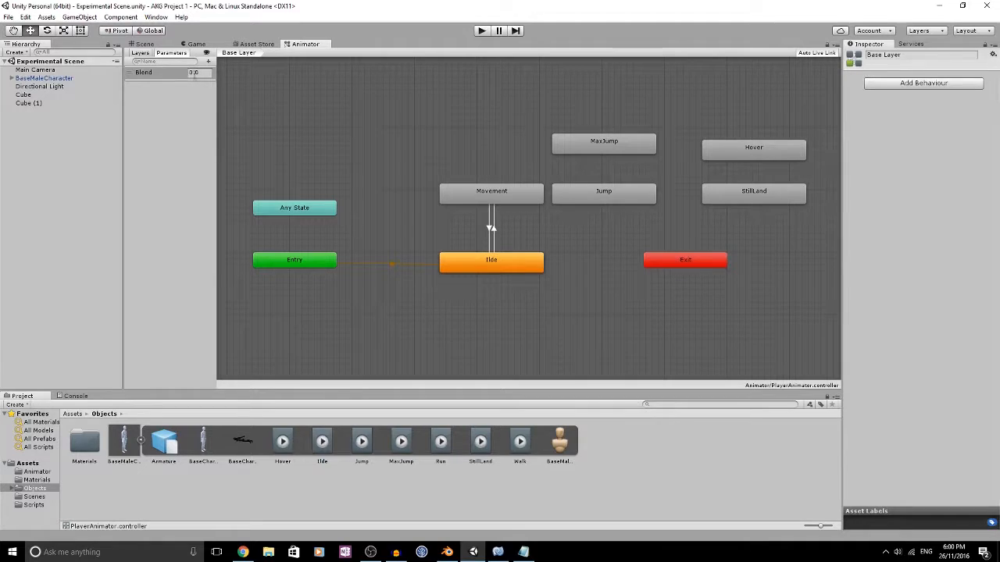
pyautogui.doubleClick(171, 74)
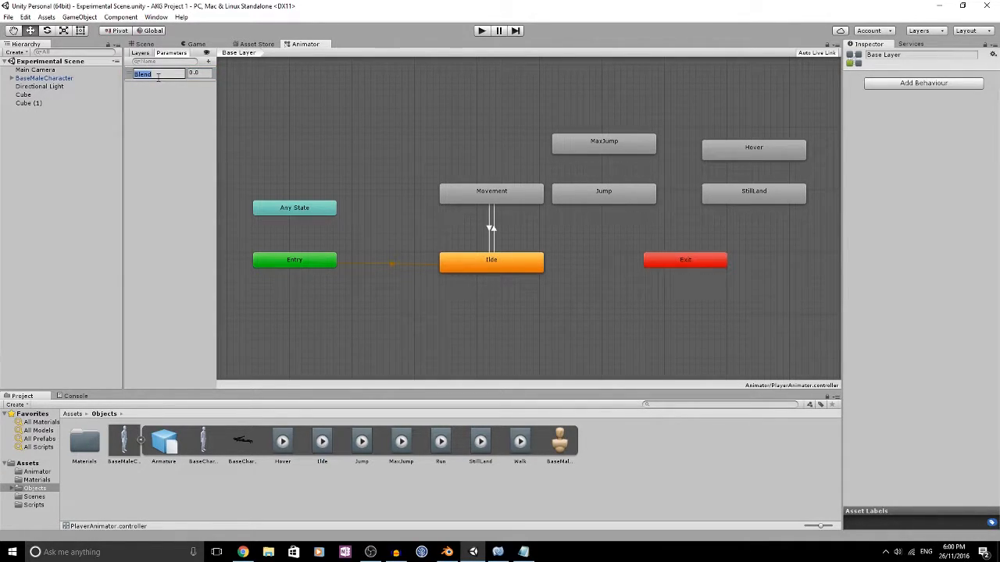
pyautogui.write('Speed')
pyautogui.press('Return')
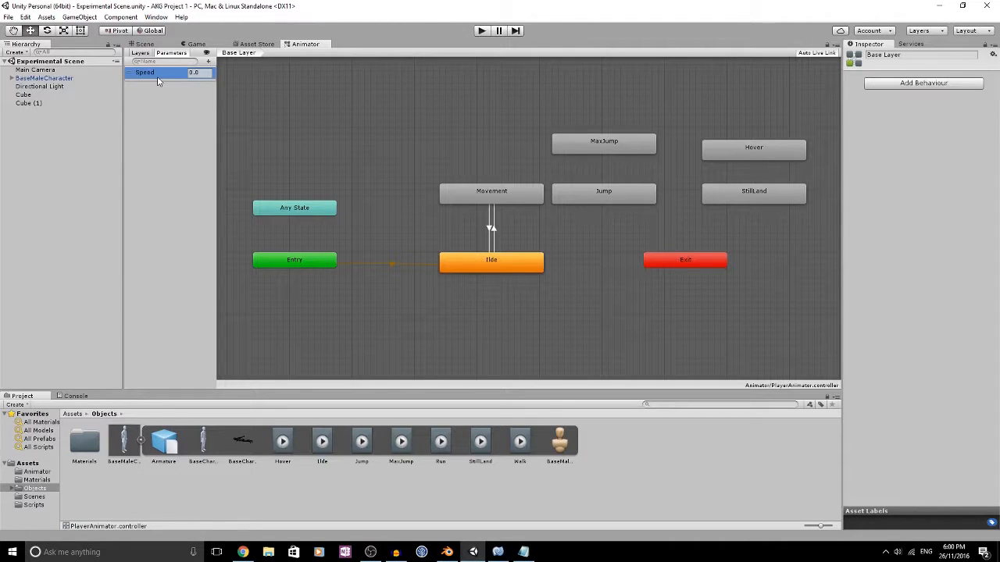
# Add a Bool parameter named Jump to the animator
pyautogui.click(207, 61)
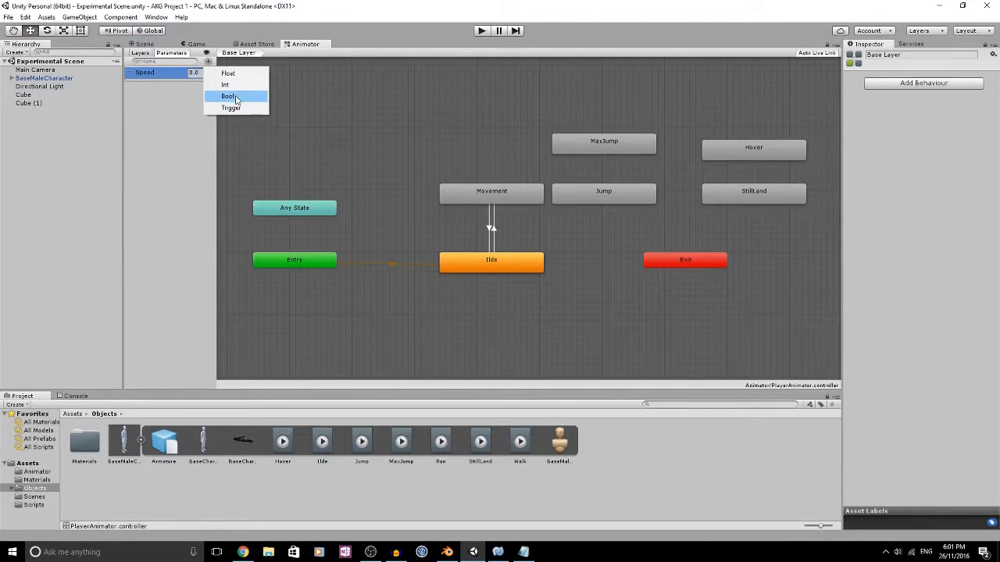
pyautogui.click(226, 95)
pyautogui.write('J')
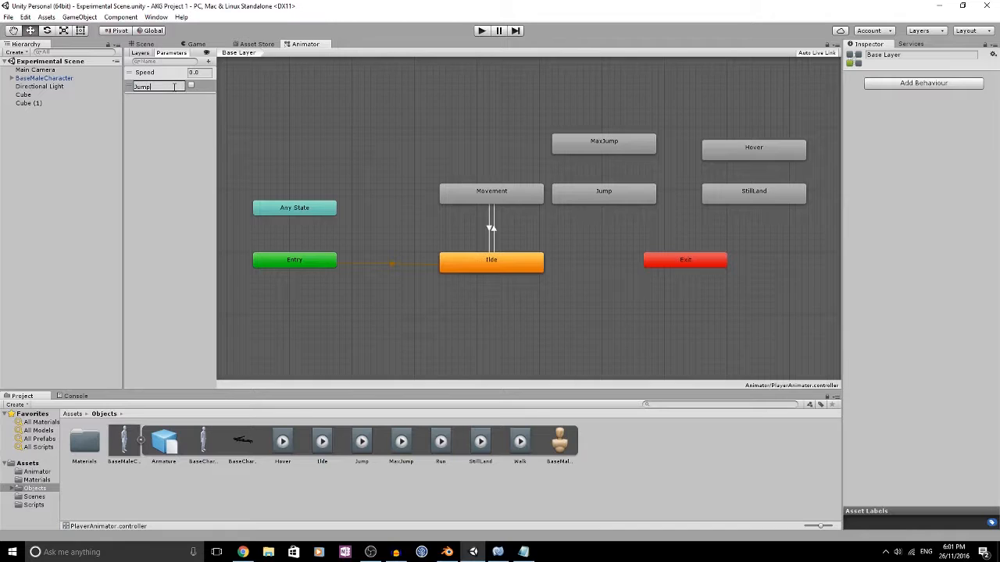
pyautogui.write('ump')
pyautogui.press('Return')
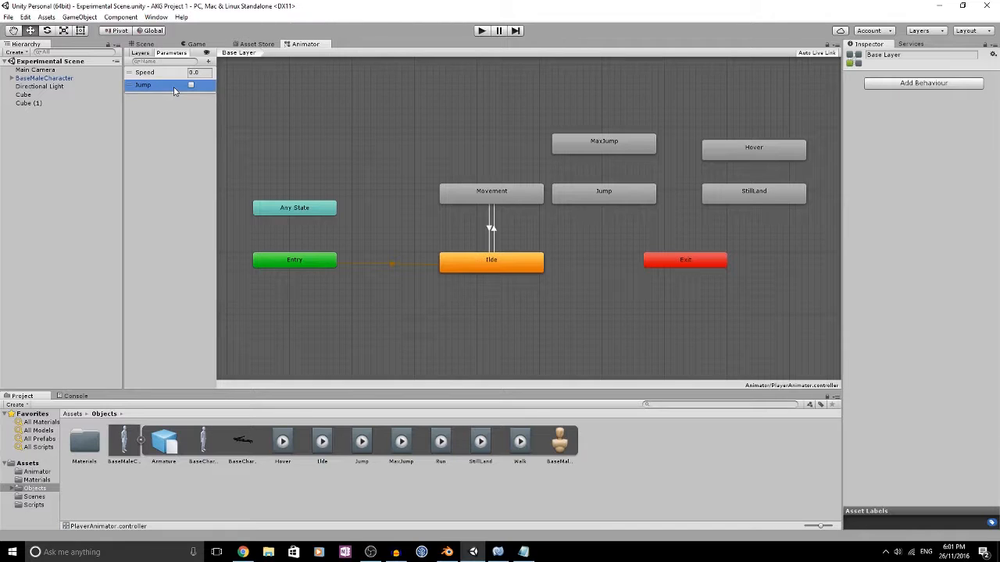
# Add a Bool parameter named Falling to the animator
pyautogui.click(208, 60)
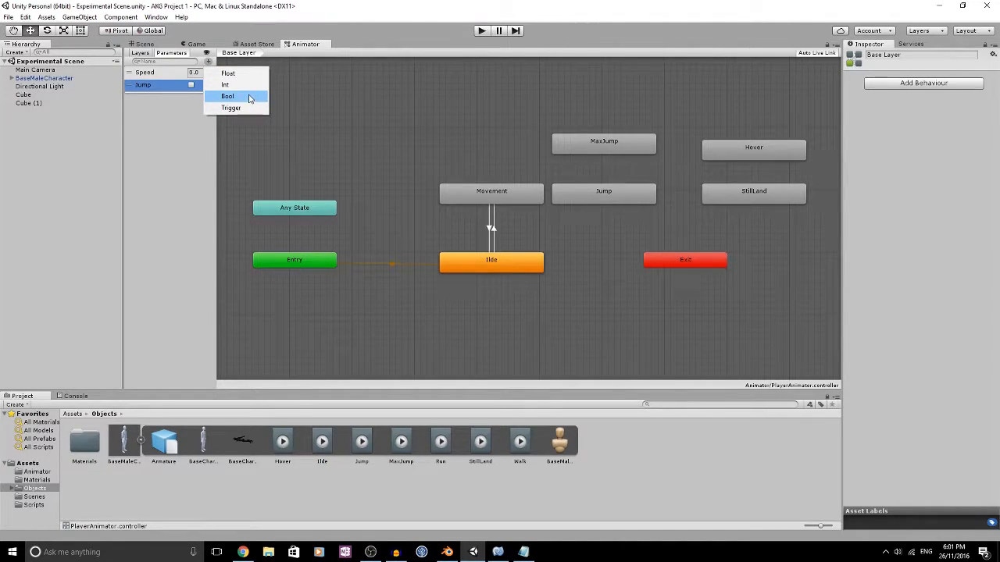
pyautogui.click(251, 98)
pyautogui.write('Ialling')
pyautogui.press('Return')
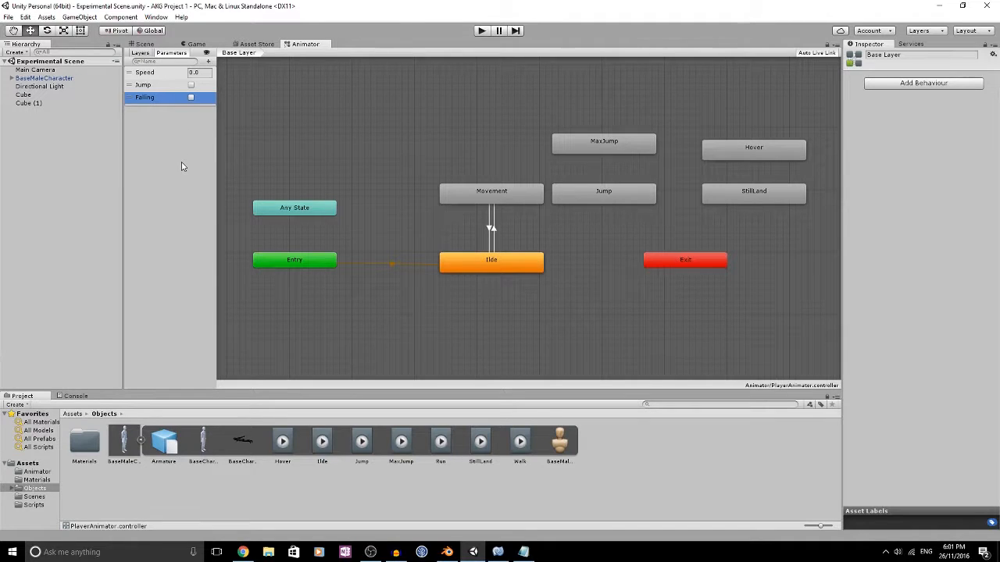
# Examine the Ilde -> Movement transition and the Movement state's blend tree with its walk and run thresholds
pyautogui.click(492, 226)
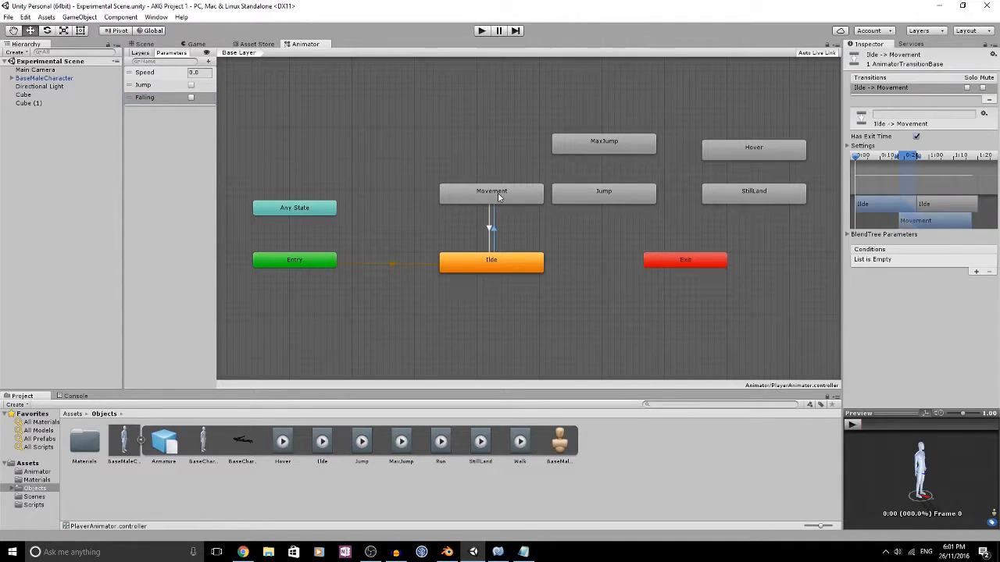
pyautogui.doubleClick(498, 192)
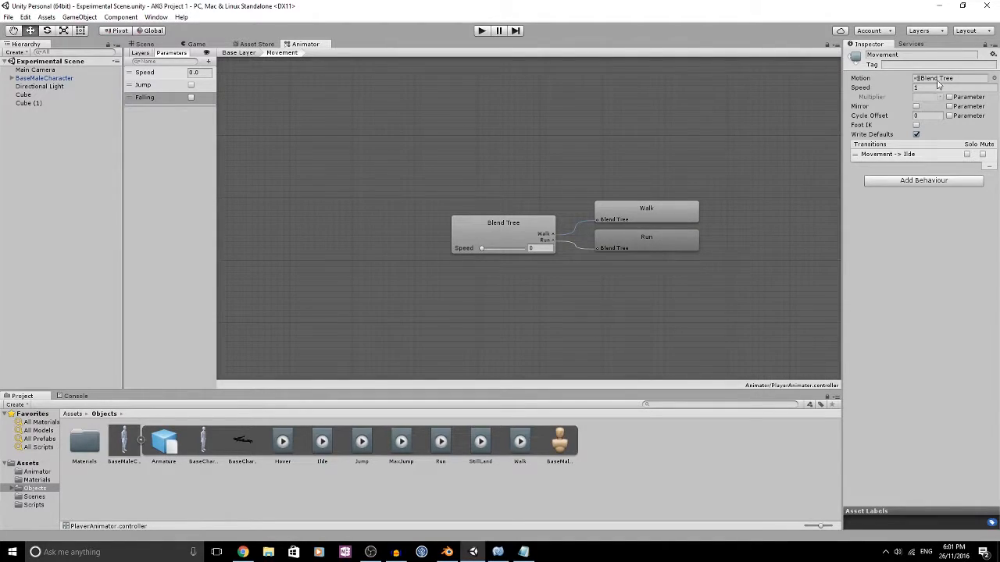
pyautogui.click(864, 88)
pyautogui.click(994, 78)
pyautogui.click(337, 102)
pyautogui.moveTo(482, 248); pyautogui.dragTo(560, 250)
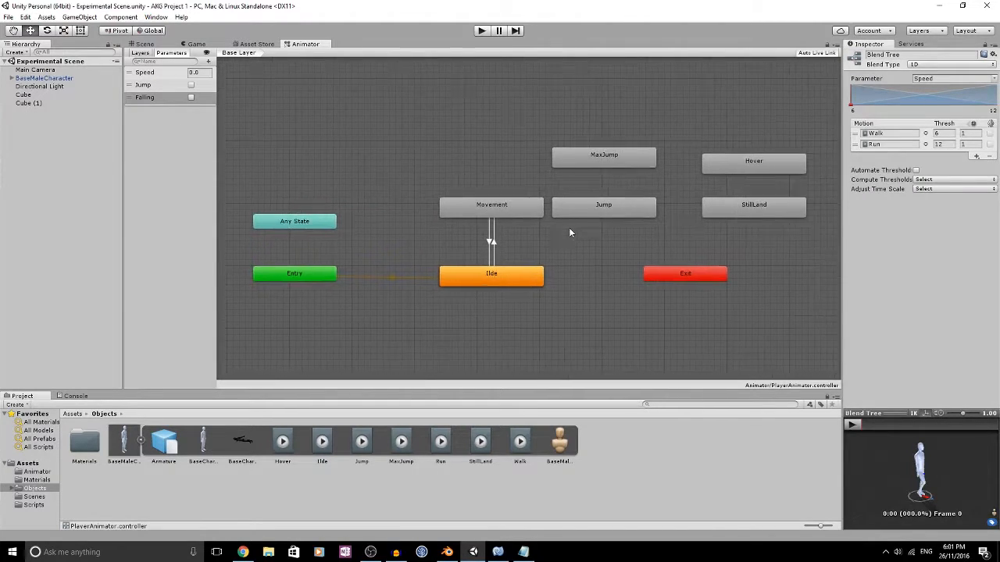
pyautogui.click(500, 202)
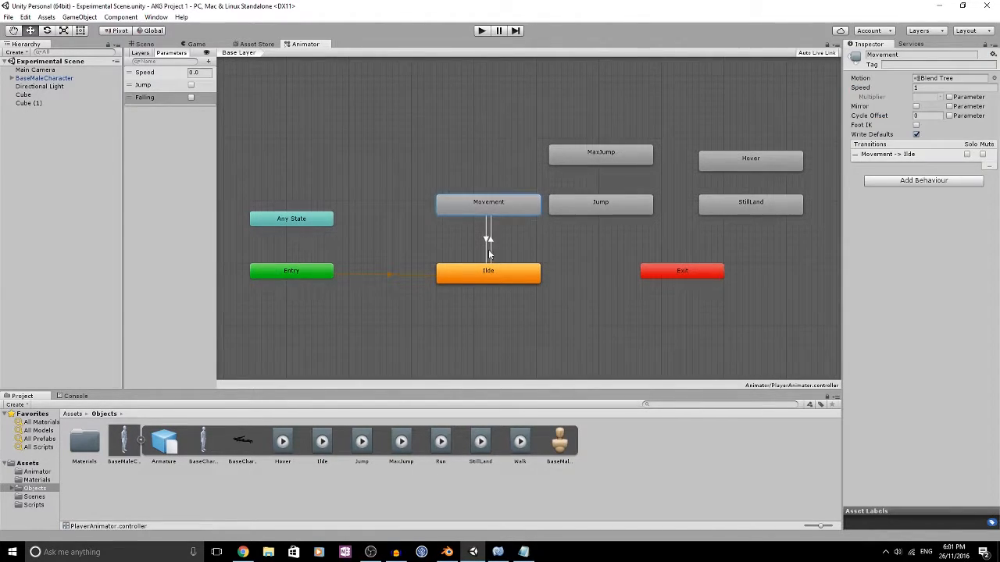
# Add a Speed Greater condition to the Ilde -> Movement transition
pyautogui.click(488, 249)
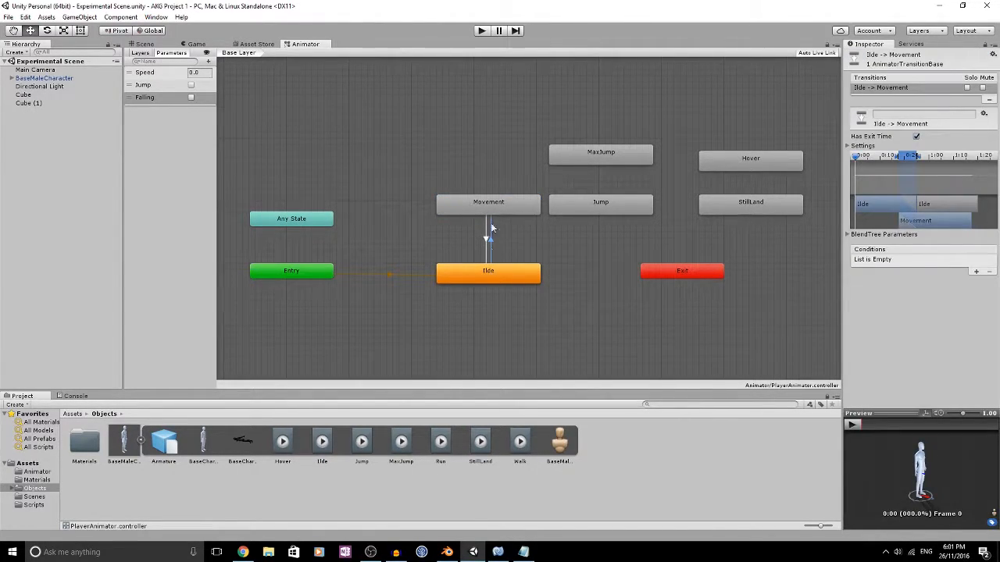
pyautogui.click(976, 272)
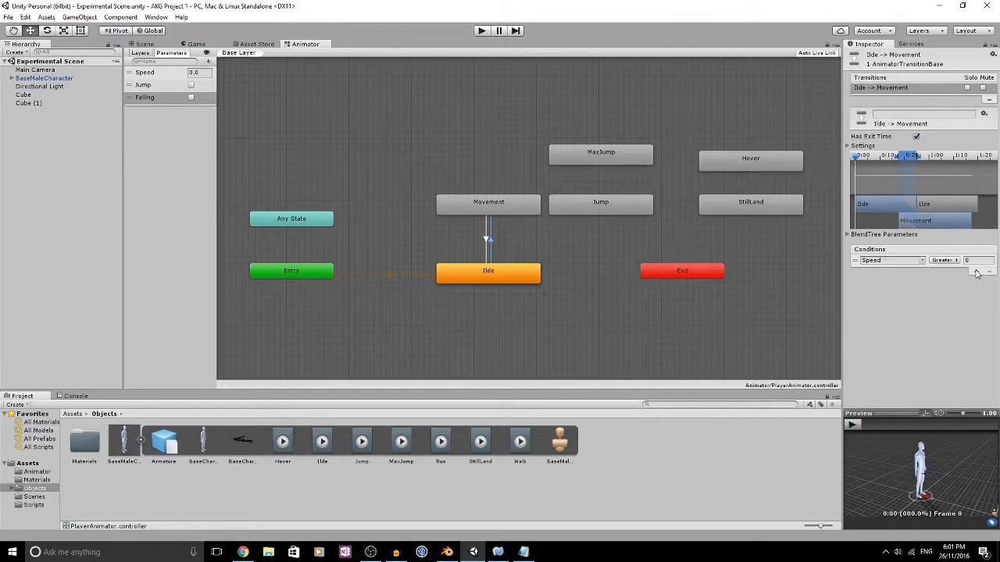
pyautogui.click(943, 261)
pyautogui.click(943, 271)
pyautogui.click(976, 260)
# Add a condition to the Movement -> Ilde transition that requires Speed Less than 1
pyautogui.click(488, 244)
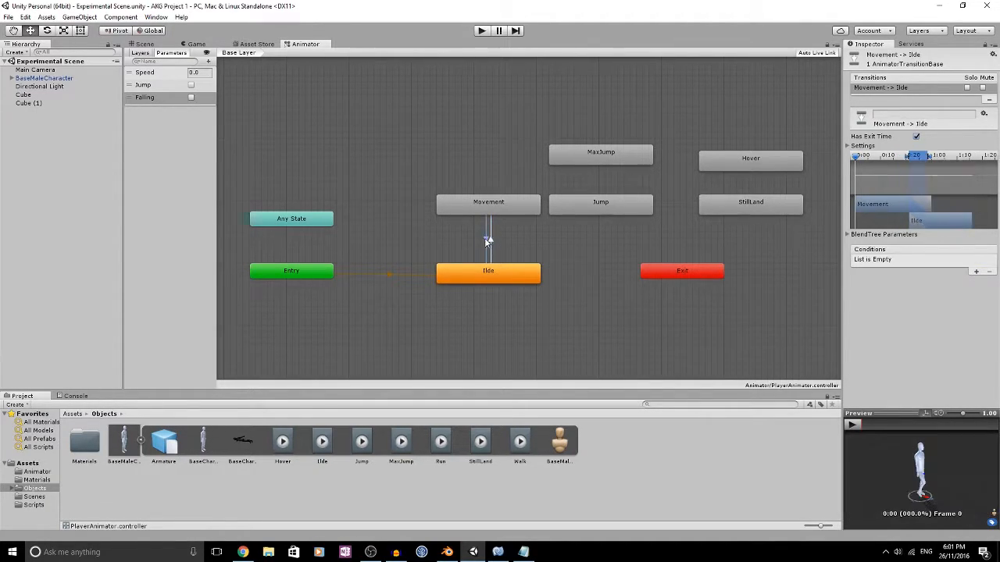
pyautogui.click(976, 272)
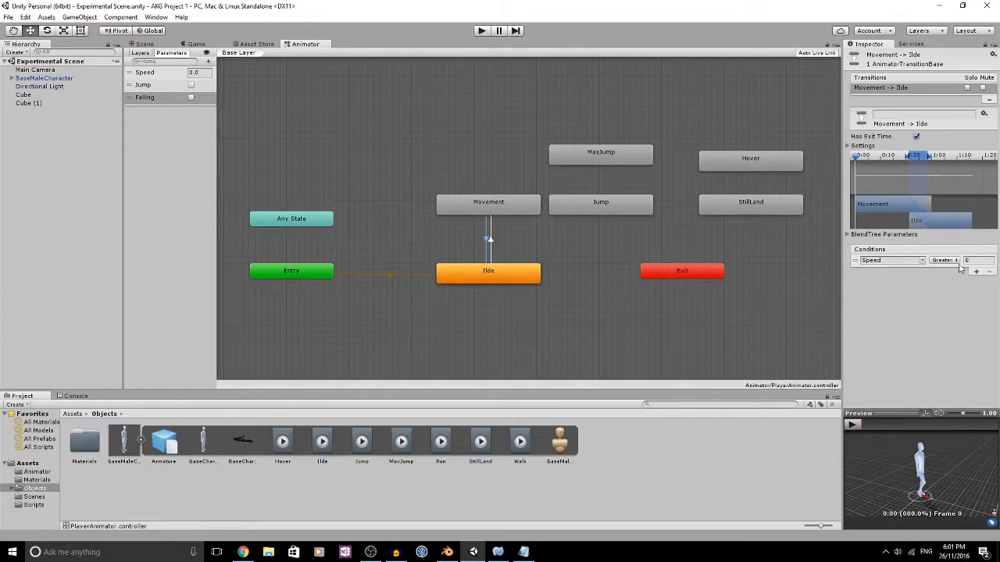
pyautogui.click(943, 260)
pyautogui.click(951, 282)
pyautogui.click(982, 258)
pyautogui.write('1')
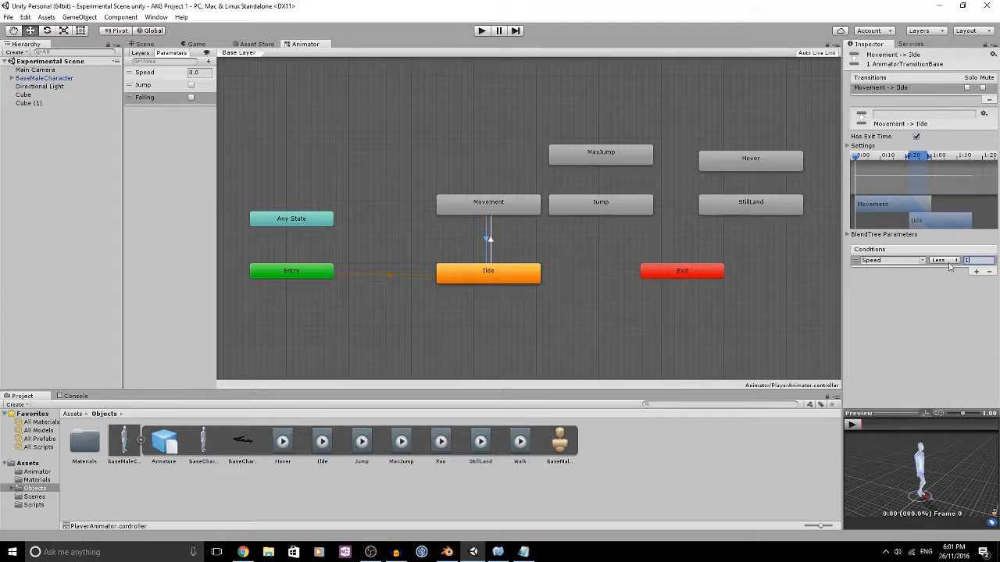
# Set the Speed threshold of the Ilde -> Movement condition to 0.1
pyautogui.click(494, 240)
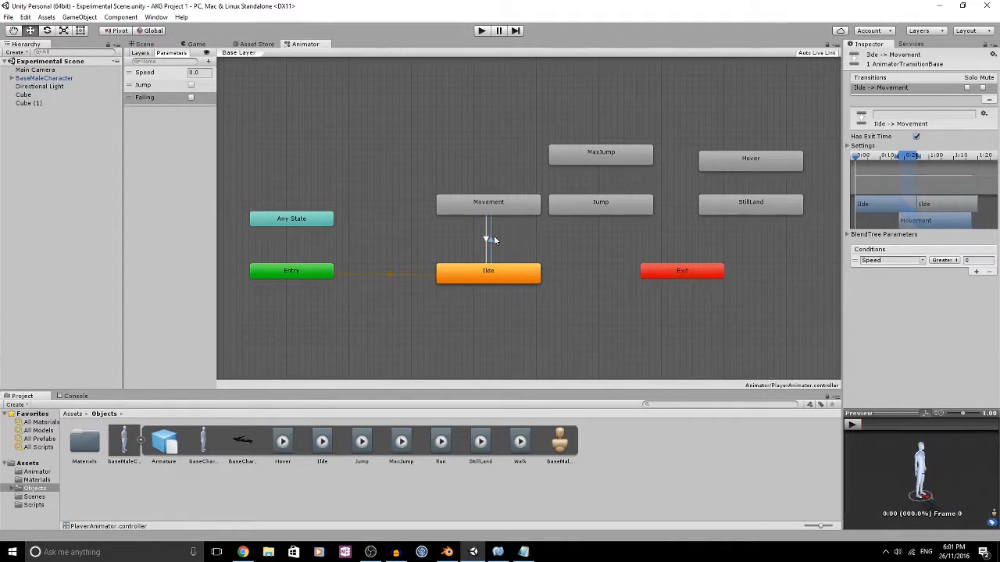
pyautogui.click(975, 260)
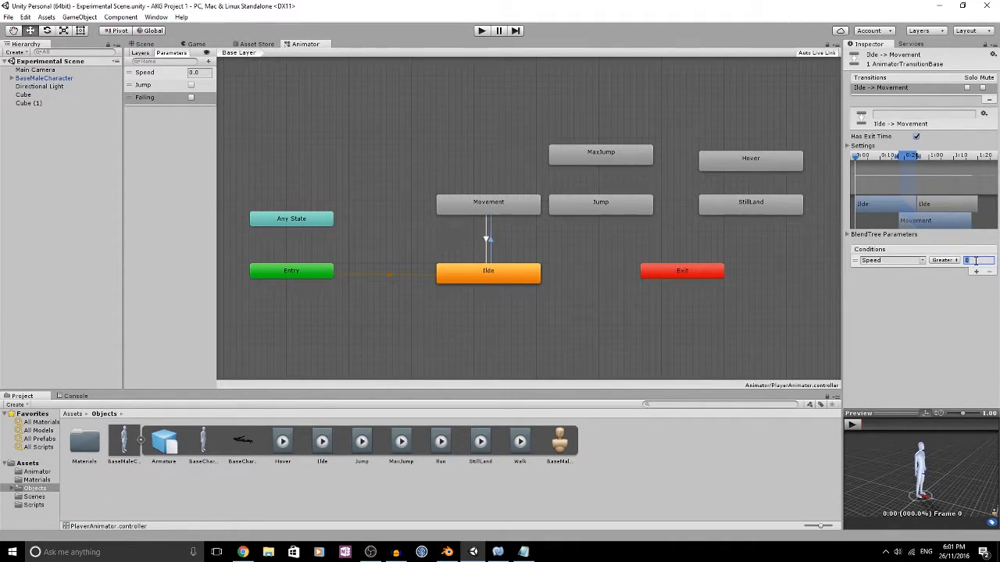
pyautogui.write('0.1')
# Set the Speed threshold of the Movement -> Ilde condition to 0.1
pyautogui.click(484, 241)
pyautogui.click(981, 261)
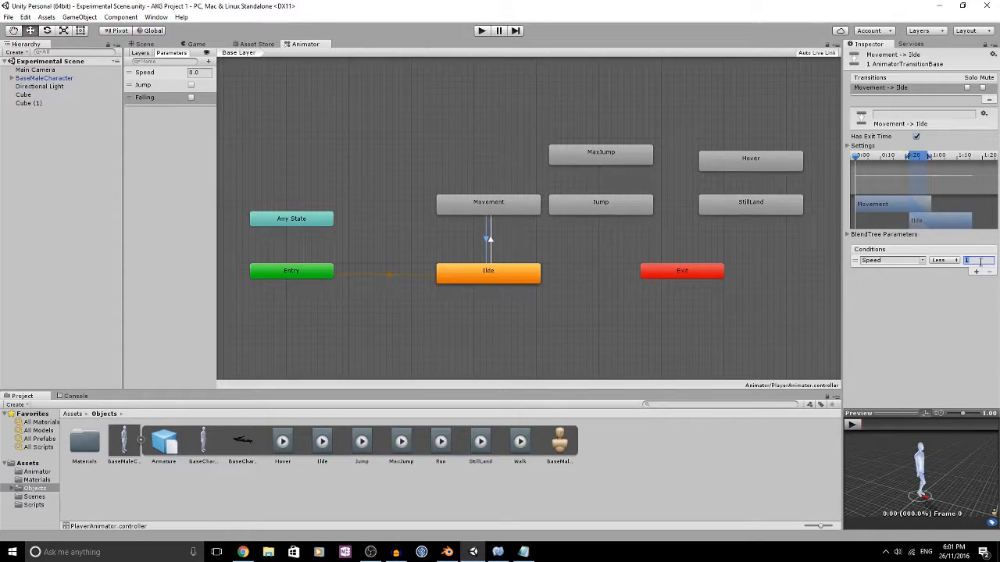
pyautogui.press('Left')
pyautogui.press('Left')
pyautogui.press('Left')
pyautogui.press('BackSpace')
# Play the animation previews of both transitions between Ilde and Movement, enlarging the preview area
pyautogui.click(853, 425)
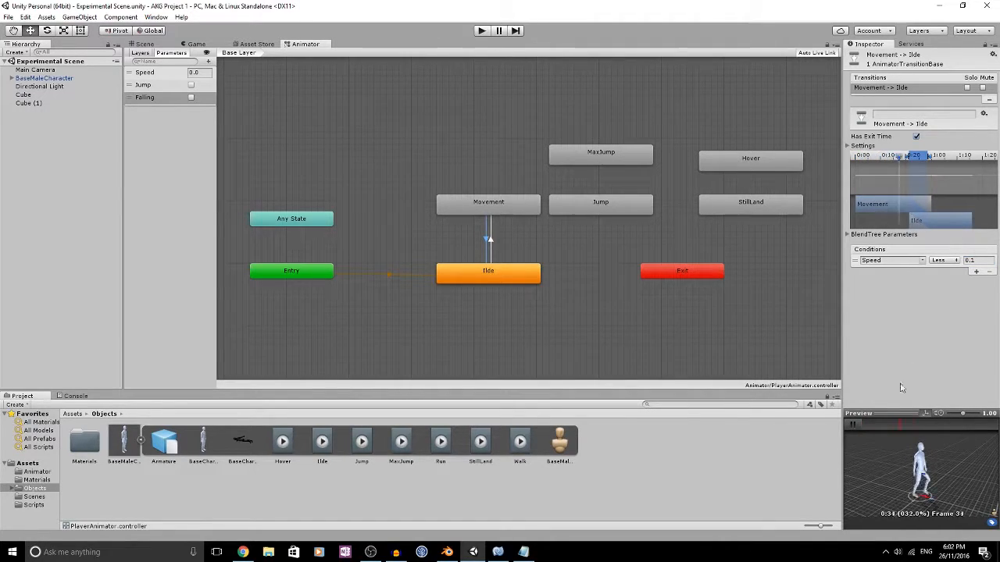
pyautogui.click(490, 238)
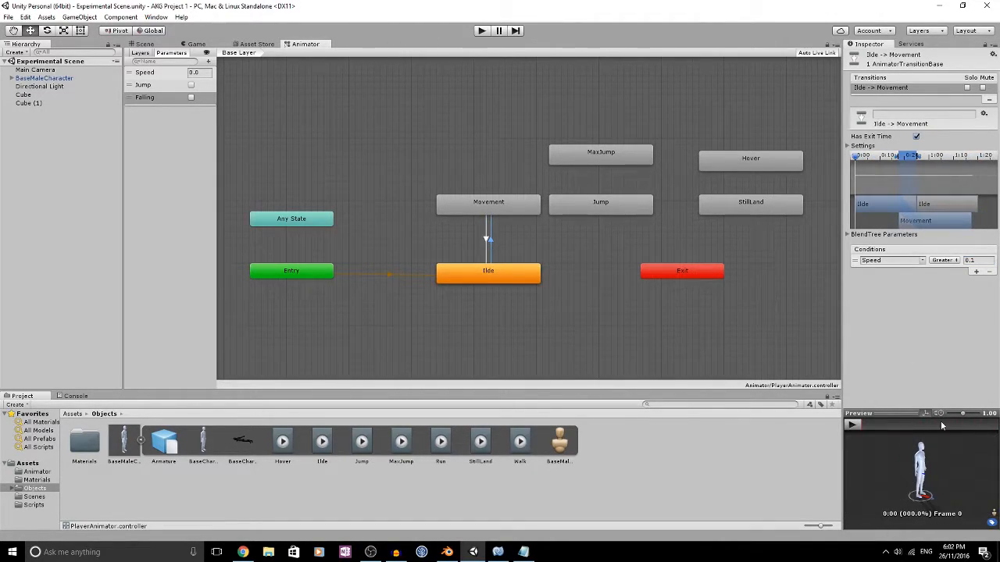
pyautogui.moveTo(908, 413); pyautogui.dragTo(906, 278)
pyautogui.click(853, 289)
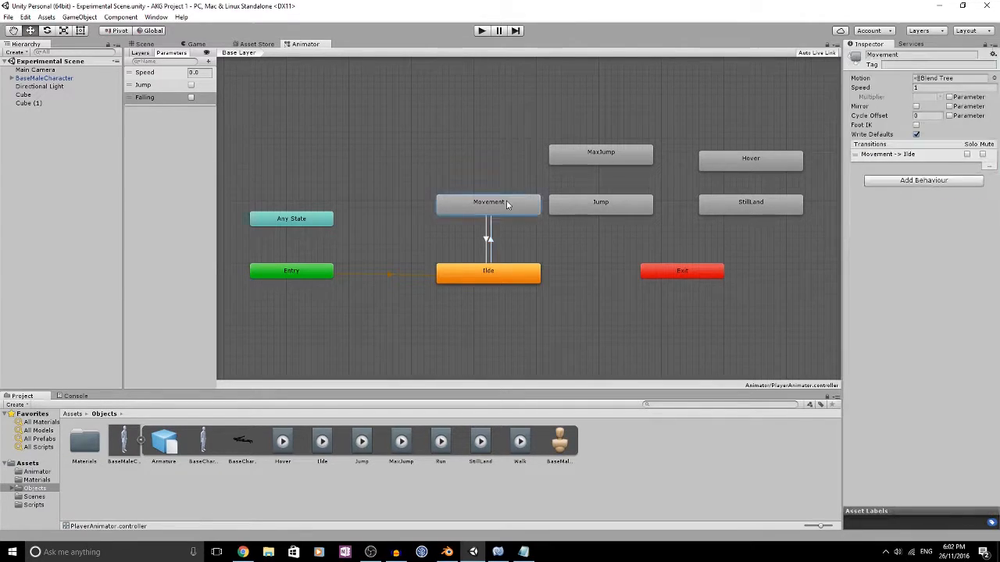
# Set the Movement blend tree's preview Speed to 12 and check the Ilde -> Movement transition with it
pyautogui.doubleClick(506, 200)
pyautogui.moveTo(480, 248); pyautogui.dragTo(544, 248)
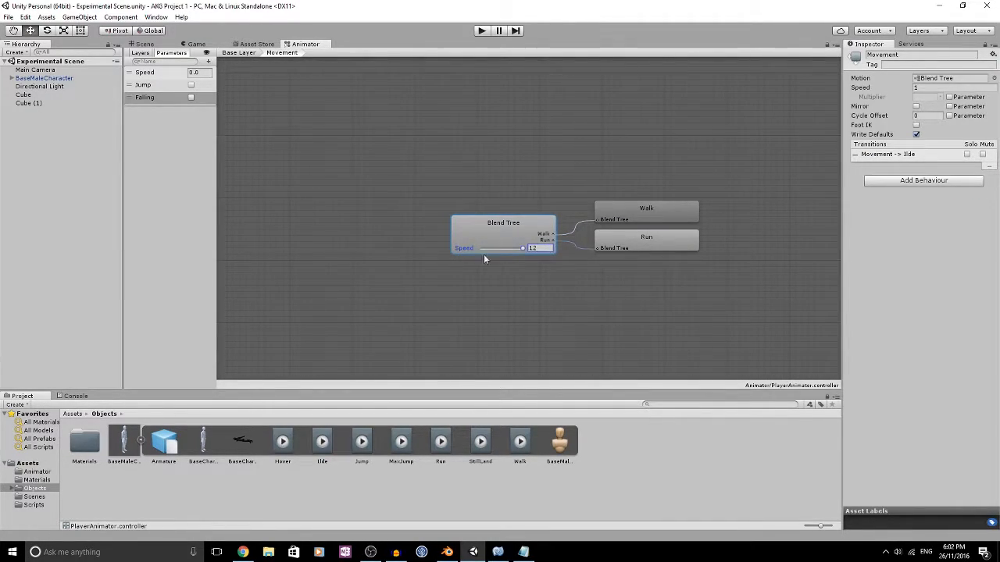
pyautogui.click(239, 54)
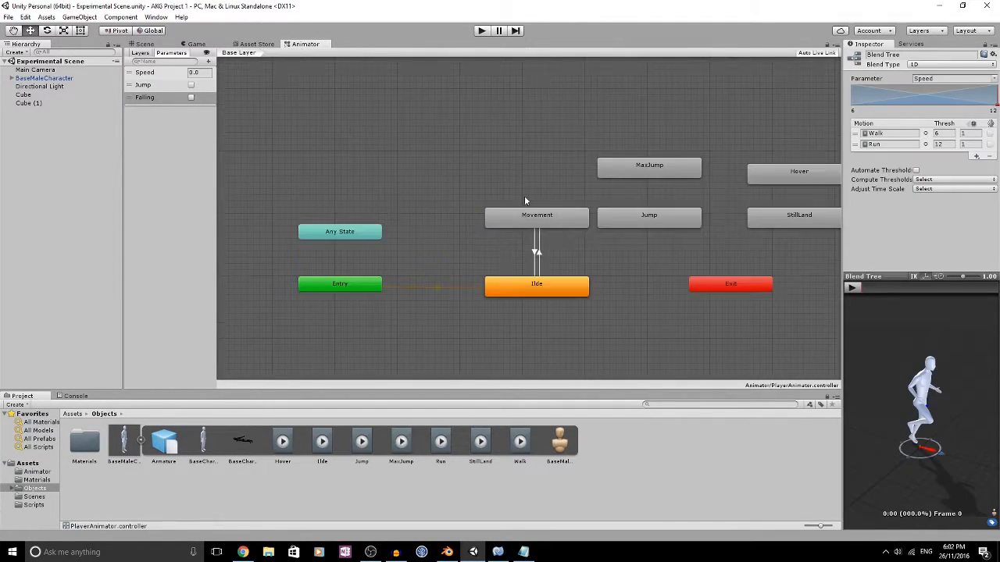
pyautogui.click(539, 254)
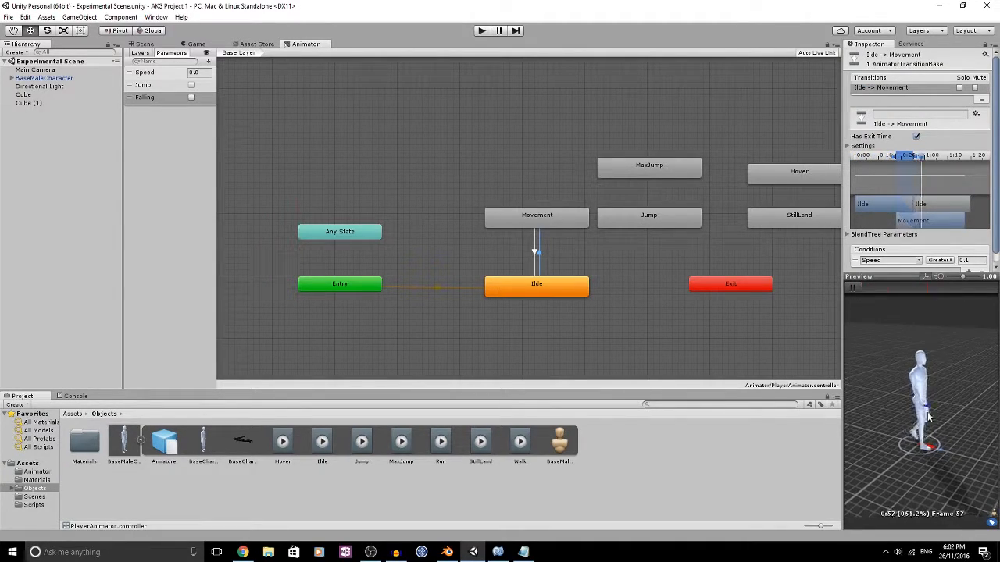
# Set the Movement blend tree's preview Speed to 6 and return to the Base Layer
pyautogui.doubleClick(506, 219)
pyautogui.moveTo(506, 247); pyautogui.dragTo(432, 243)
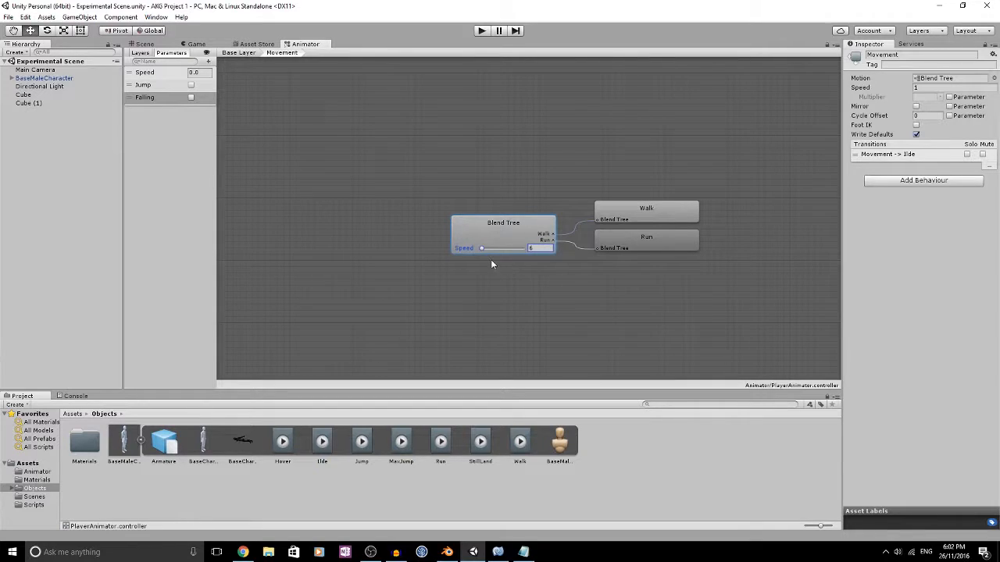
pyautogui.click(157, 76)
pyautogui.click(239, 54)
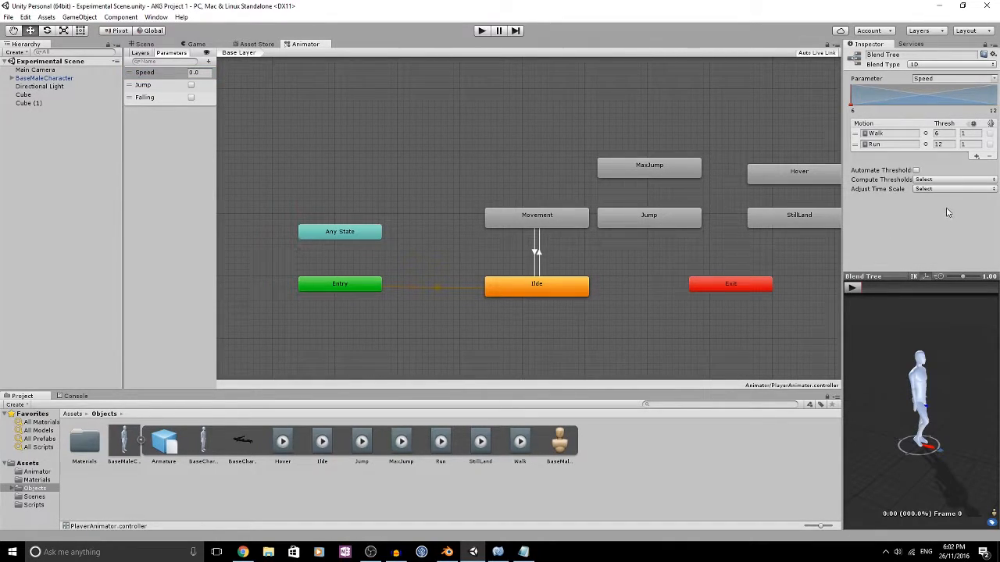
# Turn off Has Exit Time for the Ilde -> Movement transition, with its blend at the timeline's start, and preview it
pyautogui.click(536, 252)
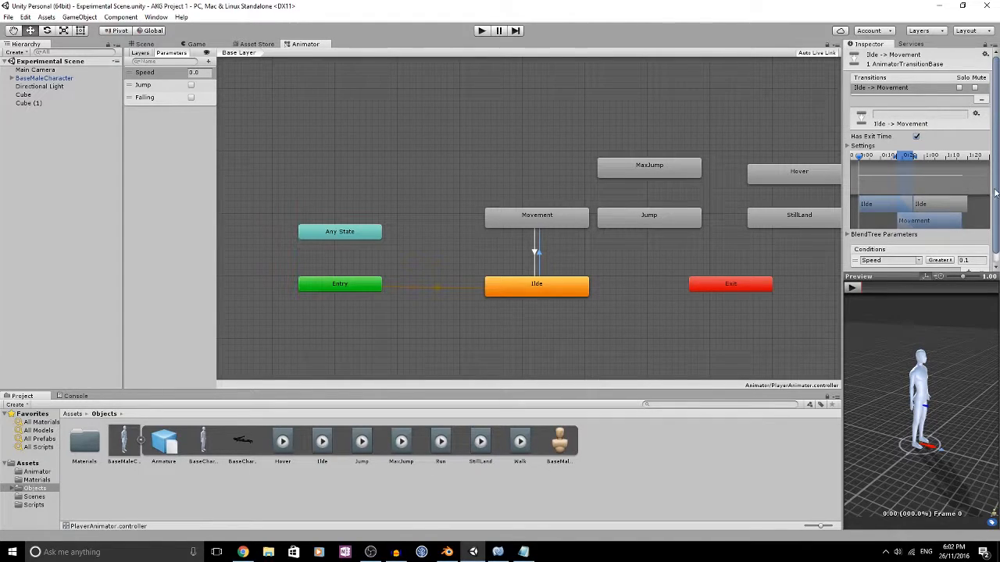
pyautogui.scroll(-1, 973, 226)
pyautogui.moveTo(861, 146); pyautogui.dragTo(904, 148)
pyautogui.click(917, 125)
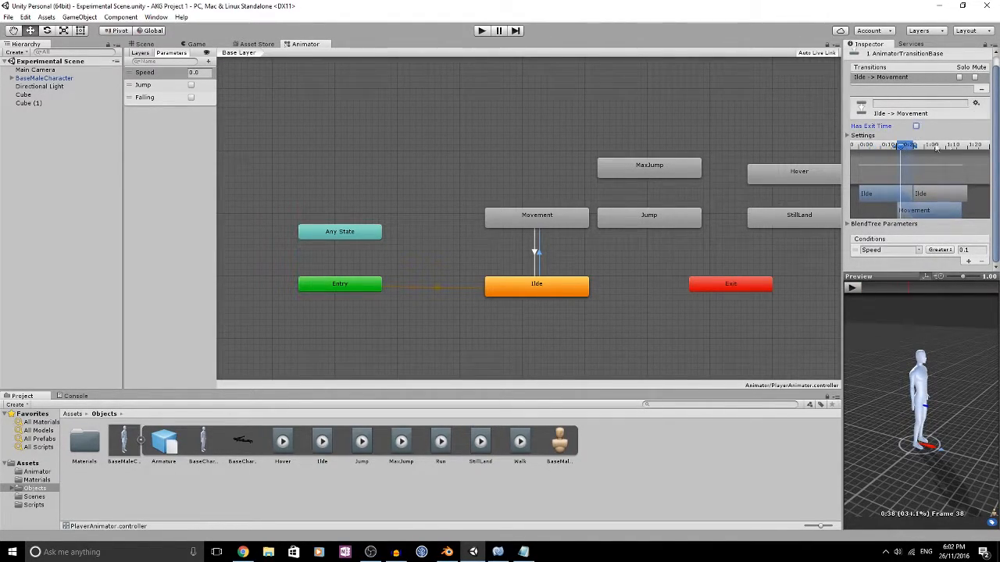
pyautogui.click(856, 288)
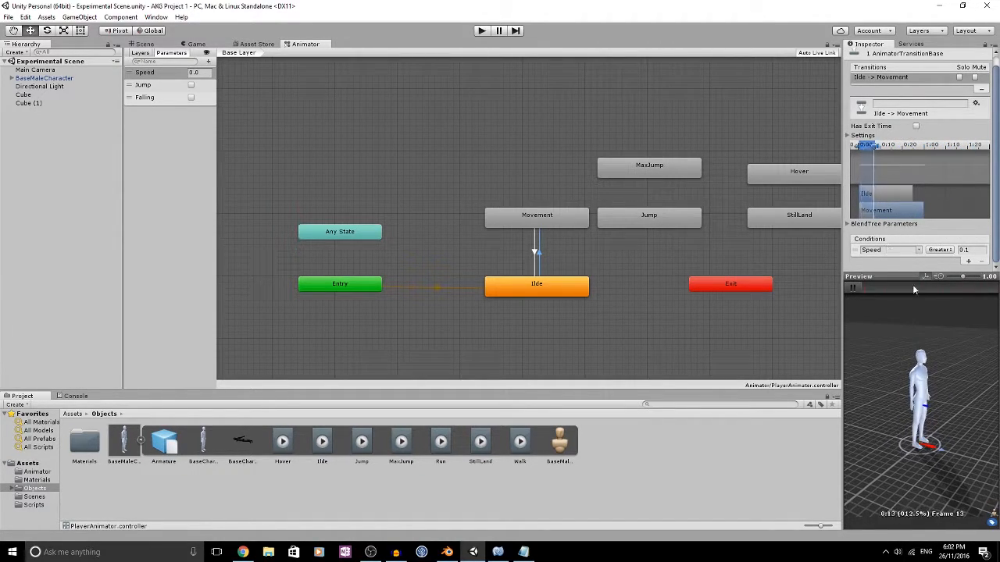
pyautogui.click(853, 288)
# Turn off Has Exit Time for the Movement -> Ilde transition and shift its blend to the start of the timeline
pyautogui.click(538, 258)
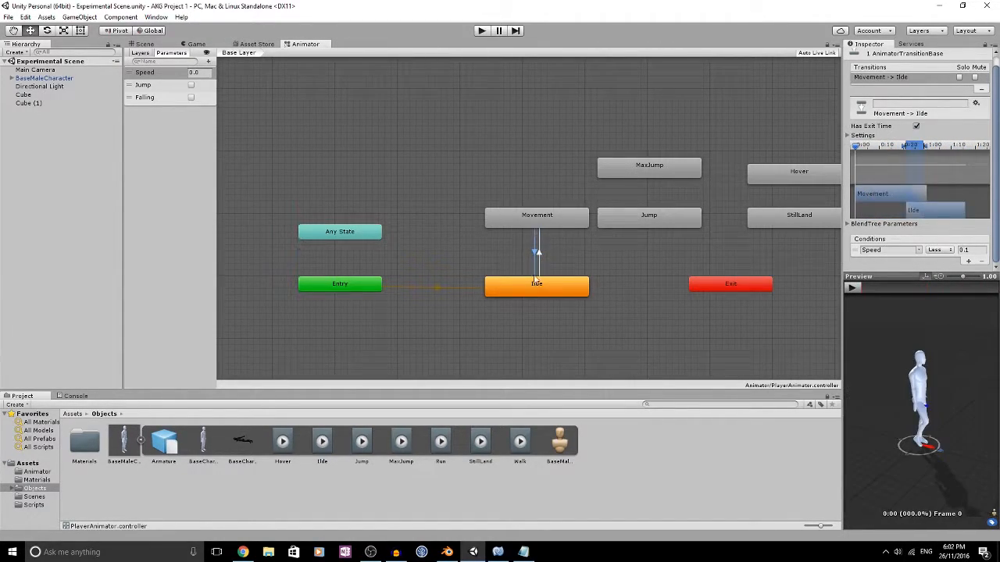
pyautogui.click(915, 126)
pyautogui.moveTo(917, 148); pyautogui.dragTo(858, 154)
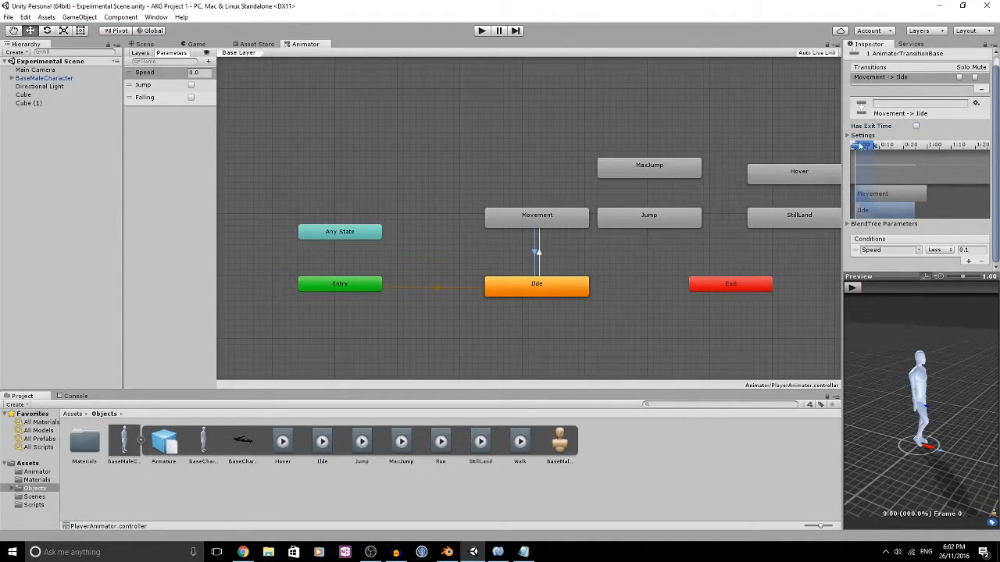
# Review the Movement -> Ilde transition's detailed settings and play its animation preview
pyautogui.click(859, 135)
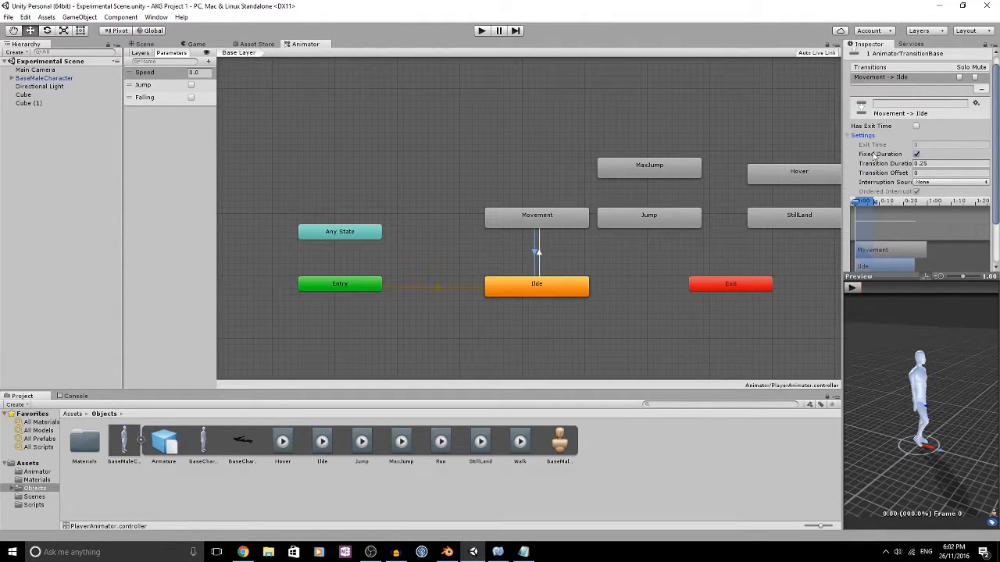
pyautogui.click(852, 137)
pyautogui.click(853, 288)
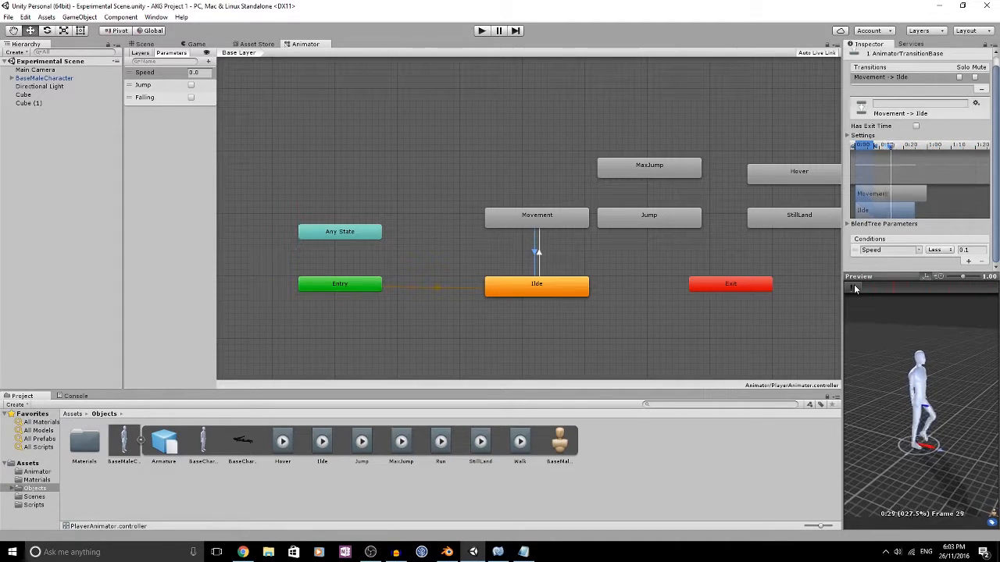
pyautogui.click(854, 287)
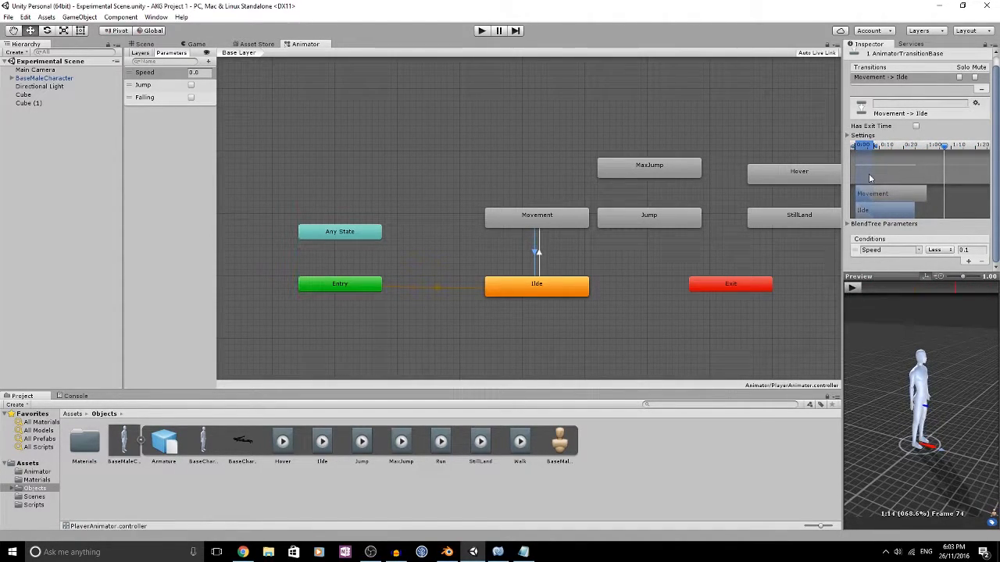
# Stack Jump and MaxJump above Movement, and place Hover beside MaxJump and StillLand beside Jump
pyautogui.moveTo(571, 258); pyautogui.dragTo(518, 257, button='middle')
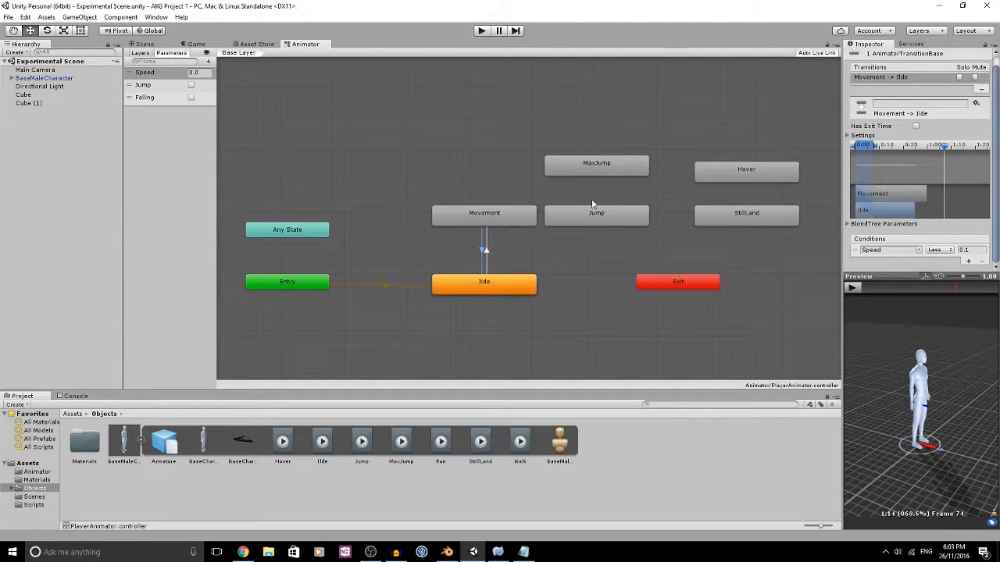
pyautogui.moveTo(591, 211); pyautogui.dragTo(476, 158)
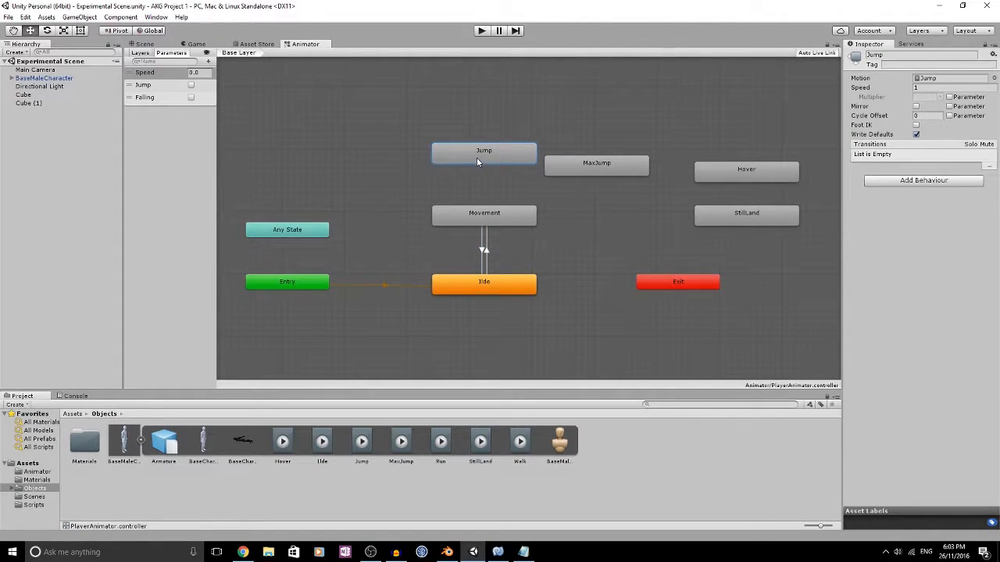
pyautogui.moveTo(588, 166); pyautogui.dragTo(473, 88)
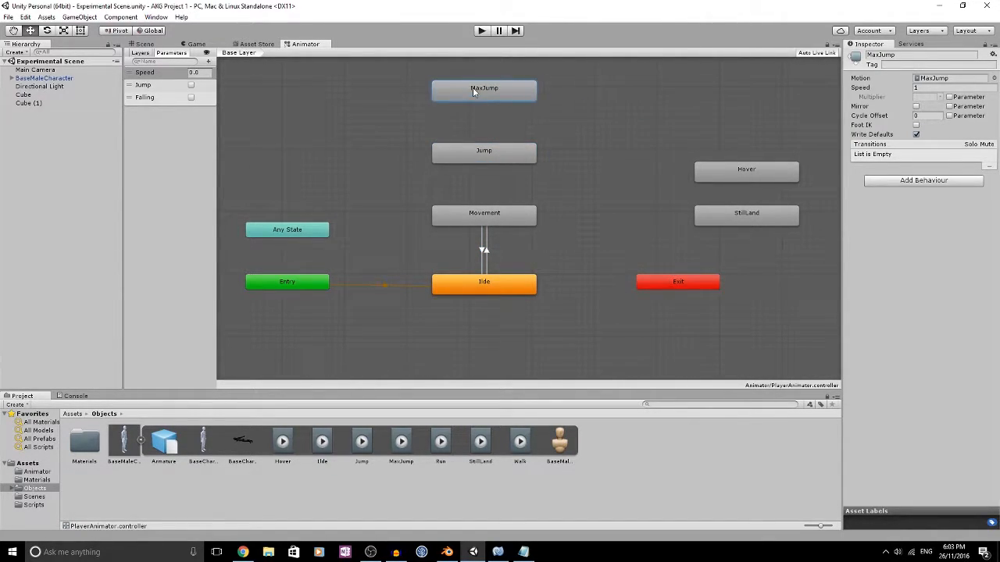
pyautogui.moveTo(726, 171); pyautogui.dragTo(613, 92)
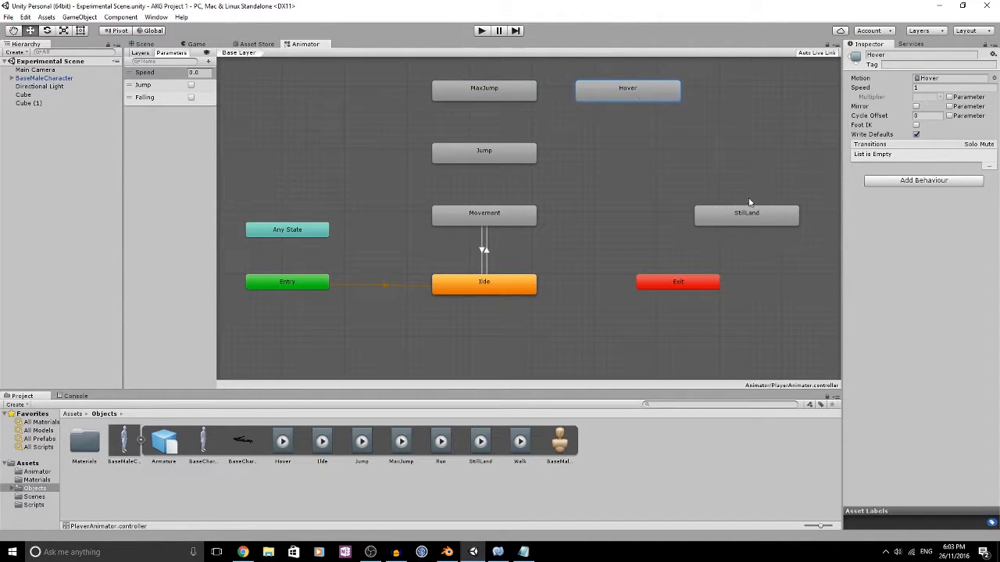
pyautogui.moveTo(740, 223); pyautogui.dragTo(615, 168)
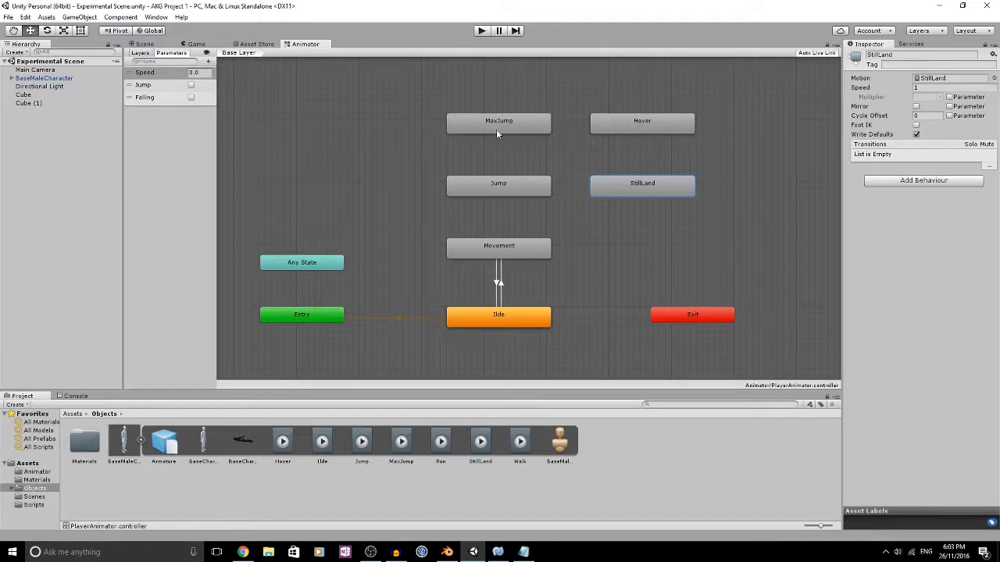
# Move the Exit node farther from Ilde and place the Jump state between Ilde and Exit, below StillLand
pyautogui.moveTo(654, 269); pyautogui.dragTo(587, 228, button='middle')
pyautogui.moveTo(630, 279); pyautogui.dragTo(751, 278)
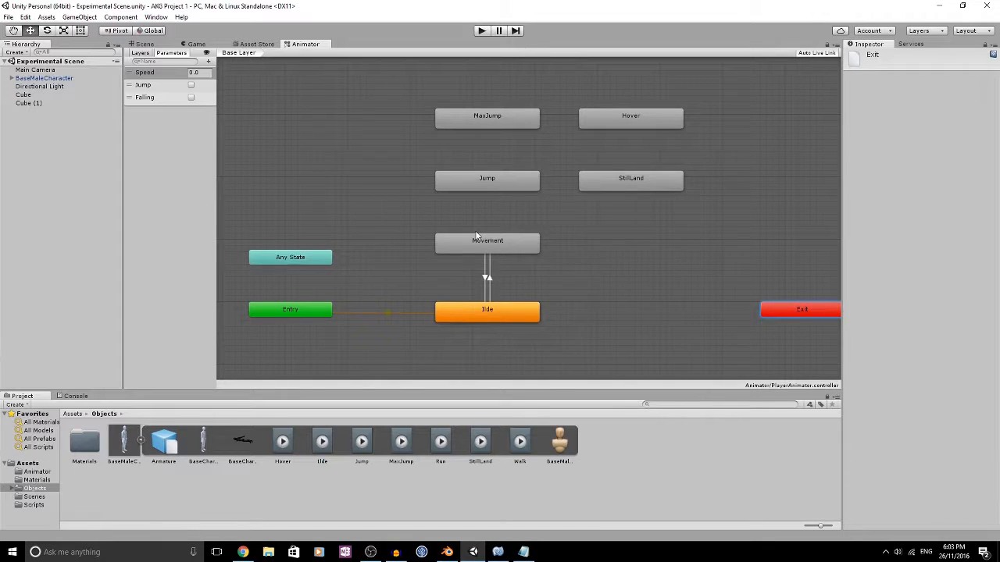
pyautogui.moveTo(499, 179); pyautogui.dragTo(634, 276)
# Create a transition from the Ilde state to the Jump state
pyautogui.moveTo(617, 268); pyautogui.dragTo(595, 229, button='middle')
pyautogui.click(503, 272)
pyautogui.rightClick(509, 270)
pyautogui.click(532, 275)
pyautogui.click(612, 237)
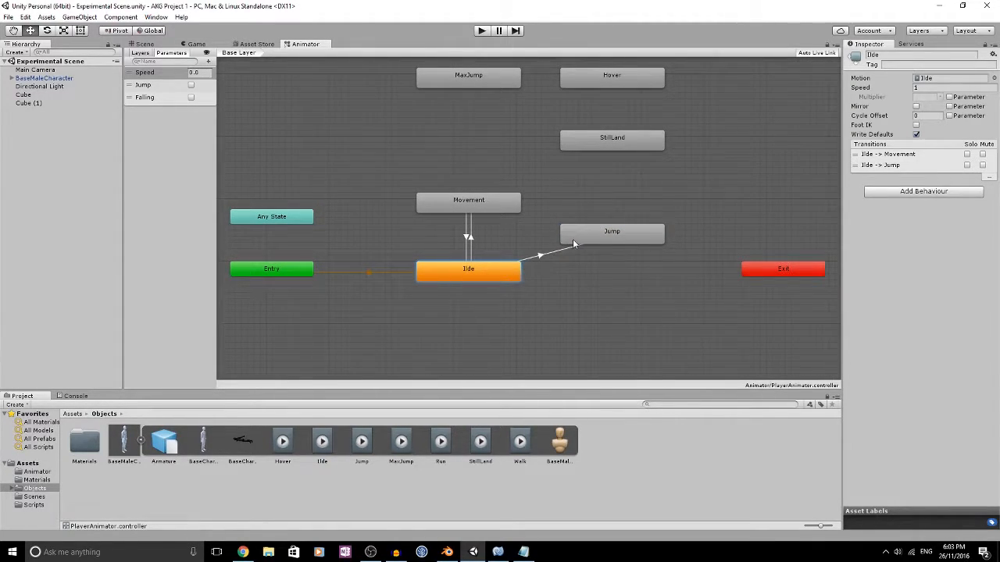
# Create transitions from the Jump state back to Ilde and to Movement
pyautogui.rightClick(576, 239)
pyautogui.click(603, 233)
pyautogui.click(503, 271)
pyautogui.rightClick(592, 236)
pyautogui.click(611, 241)
pyautogui.click(492, 204)
# Create a transition from the Movement state to the Jump state
pyautogui.rightClick(508, 205)
pyautogui.click(539, 209)
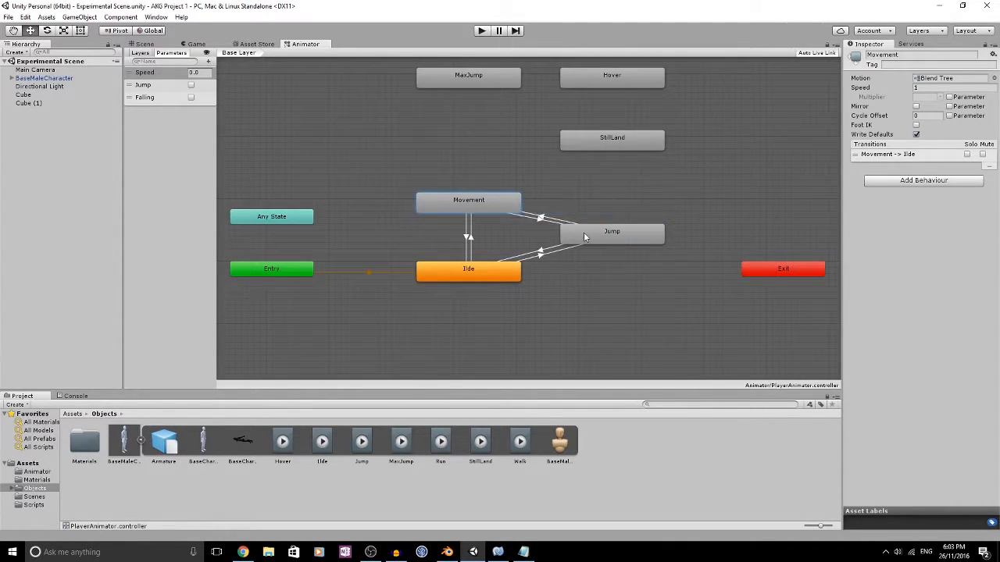
pyautogui.click(590, 240)
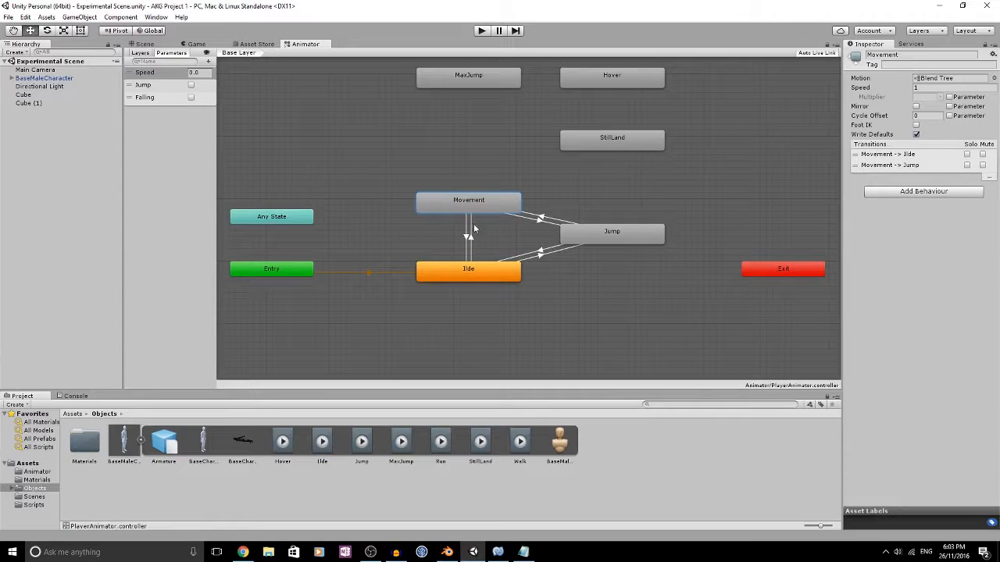
pyautogui.click(312, 115)
pyautogui.click(141, 52)
pyautogui.click(171, 52)
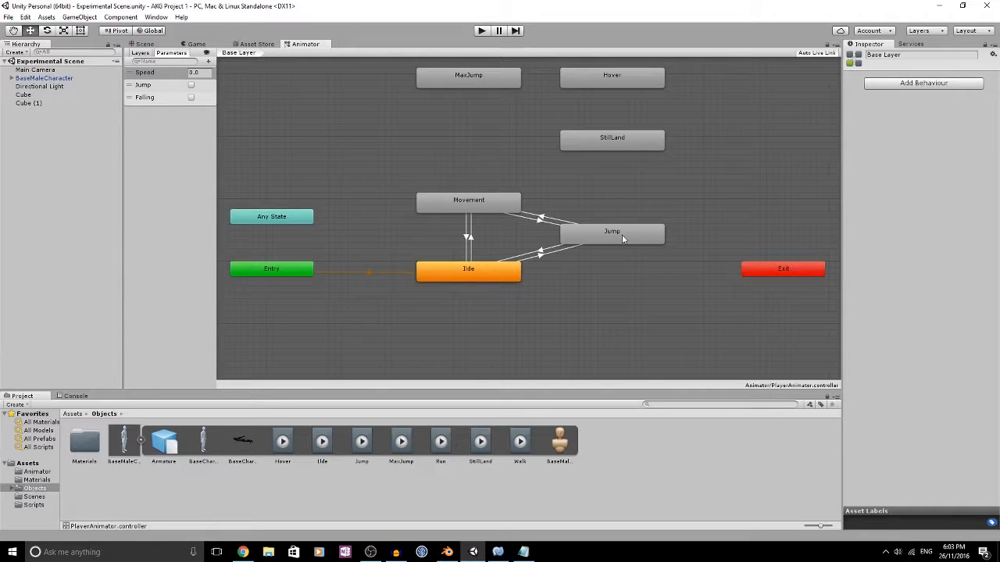
# Place the Jump state beside Movement and StillLand beside Ilde, with the Exit node below and between Ilde and StillLand
pyautogui.moveTo(621, 238); pyautogui.dragTo(537, 254, button='middle')
pyautogui.moveTo(535, 160); pyautogui.dragTo(671, 292)
pyautogui.click(536, 248)
pyautogui.moveTo(657, 254); pyautogui.dragTo(675, 223)
pyautogui.moveTo(659, 288); pyautogui.dragTo(672, 288)
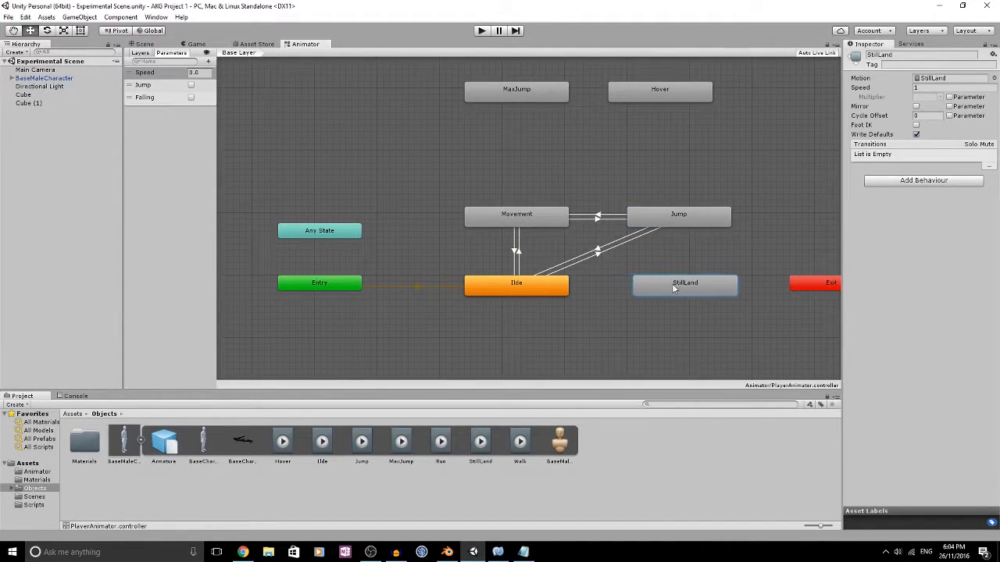
pyautogui.moveTo(748, 234); pyautogui.dragTo(628, 224, button='middle')
pyautogui.moveTo(703, 274); pyautogui.dragTo(480, 329)
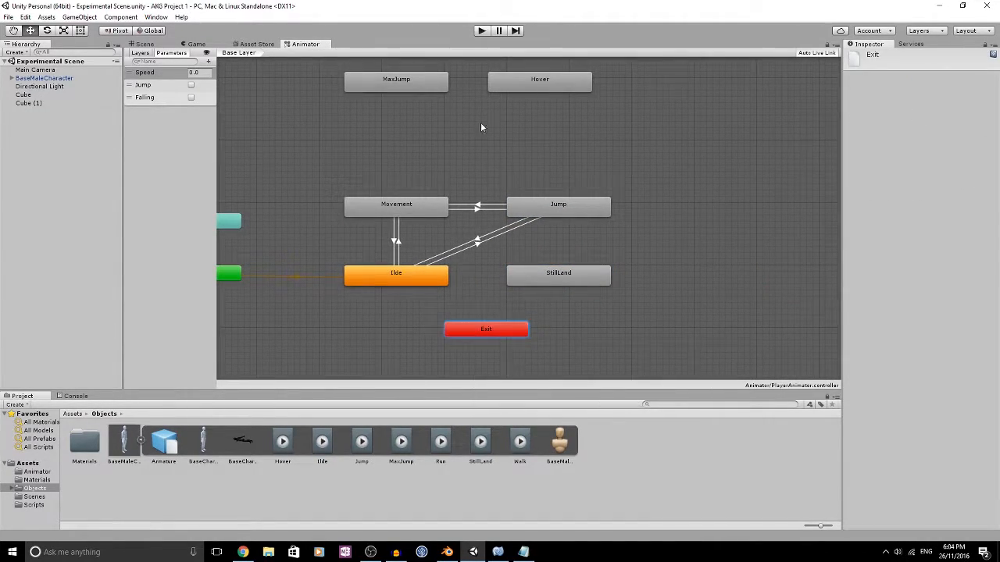
# Place the MaxJump state beside Jump and the Hover state beside StillLand
pyautogui.moveTo(388, 88); pyautogui.dragTo(675, 211)
pyautogui.click(564, 91)
pyautogui.moveTo(564, 94); pyautogui.dragTo(705, 288)
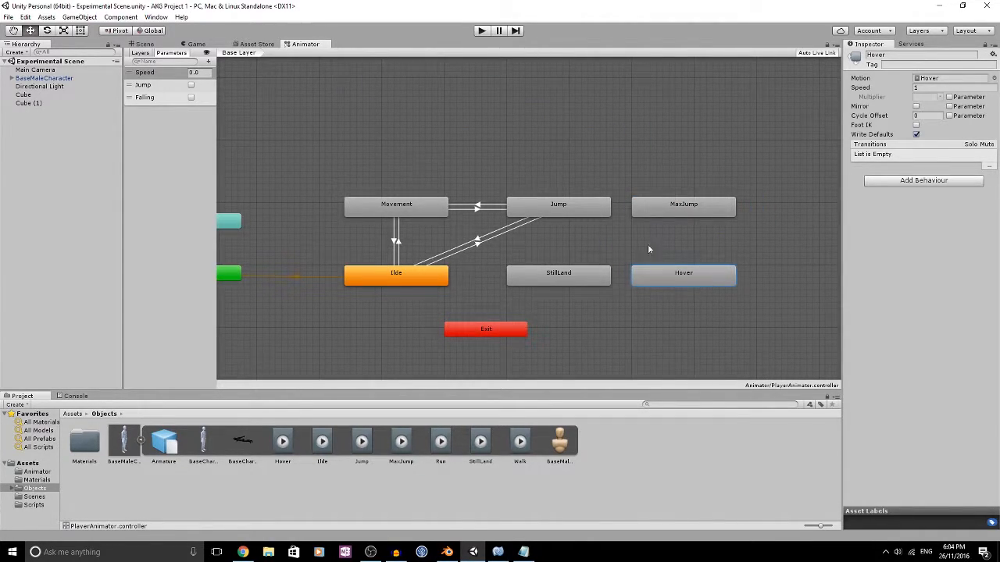
# Chain the airborne states with transitions from Jump to MaxJump, MaxJump to Hover, and Hover to StillLand
pyautogui.rightClick(597, 215)
pyautogui.click(606, 223)
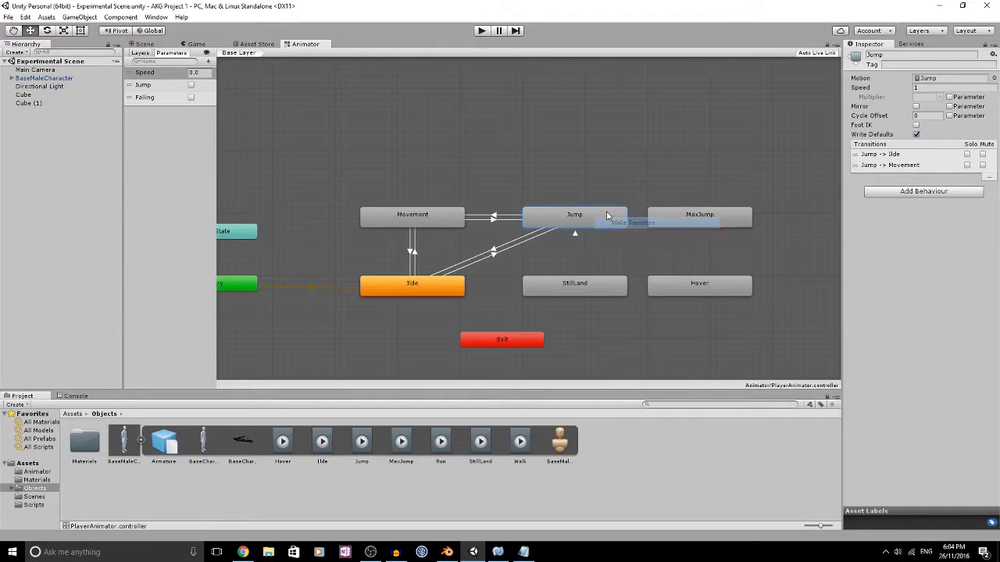
pyautogui.click(695, 218)
pyautogui.rightClick(695, 219)
pyautogui.click(723, 221)
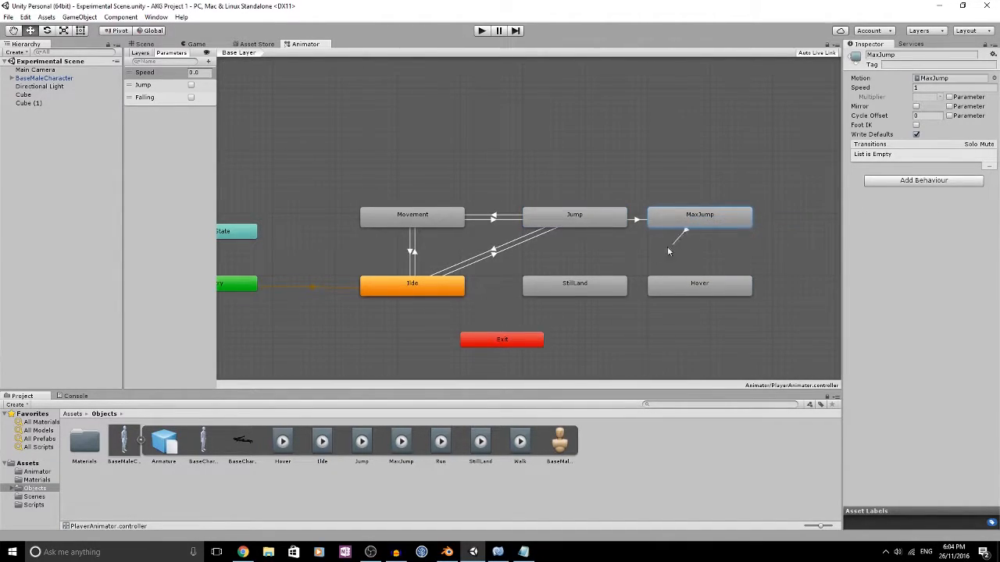
pyautogui.click(696, 283)
pyautogui.rightClick(697, 285)
pyautogui.click(719, 295)
pyautogui.click(604, 288)
# Create transitions from the StillLand state to Ilde and to Movement
pyautogui.rightClick(580, 294)
pyautogui.click(580, 295)
pyautogui.click(442, 284)
pyautogui.rightClick(557, 283)
pyautogui.click(571, 290)
pyautogui.click(448, 223)
# Shift the StillLand -> Movement transition to about 1:00 on its timeline and preview the blended animation
pyautogui.click(515, 260)
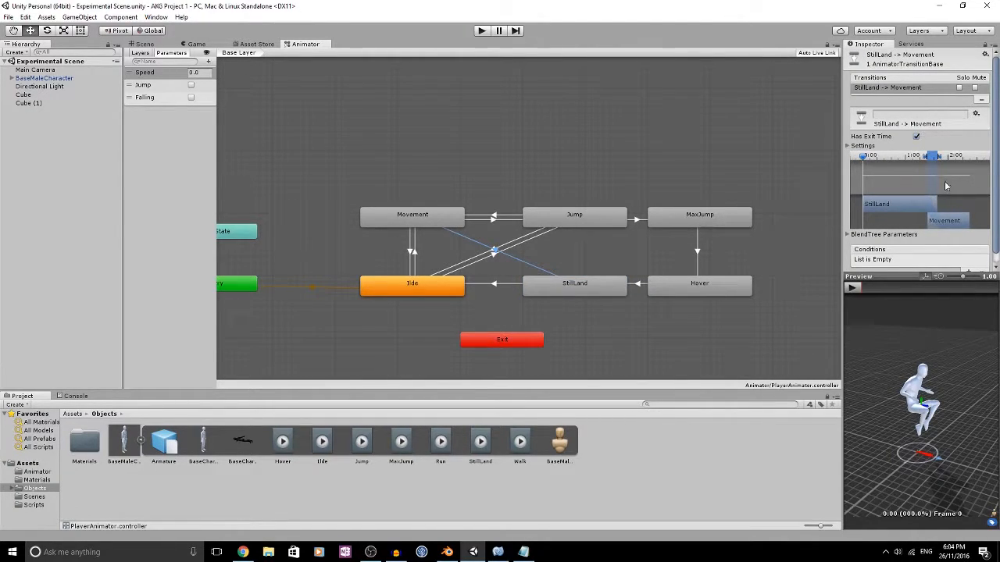
pyautogui.moveTo(938, 159); pyautogui.dragTo(873, 166)
pyautogui.click(853, 287)
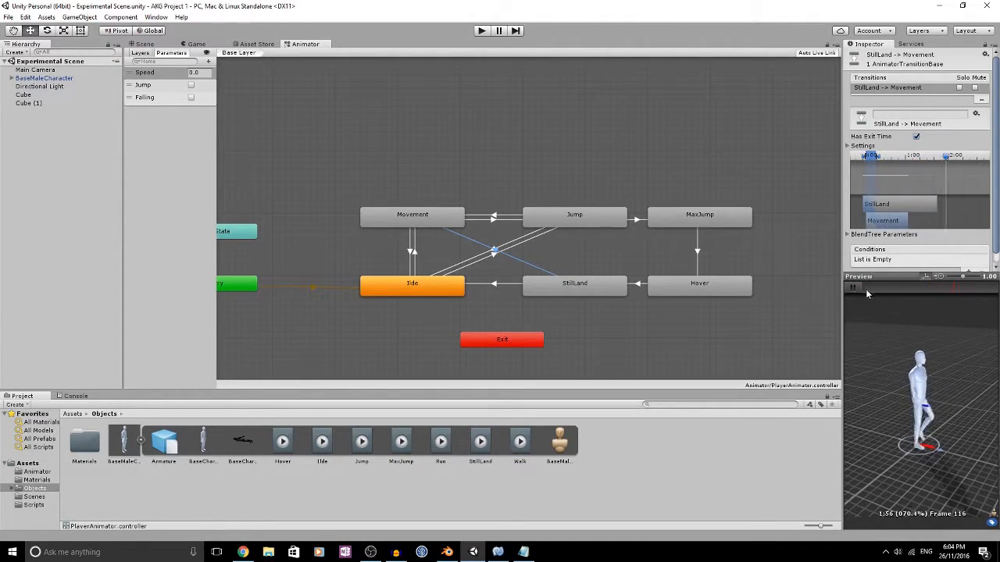
pyautogui.scroll(-1, 883, 176)
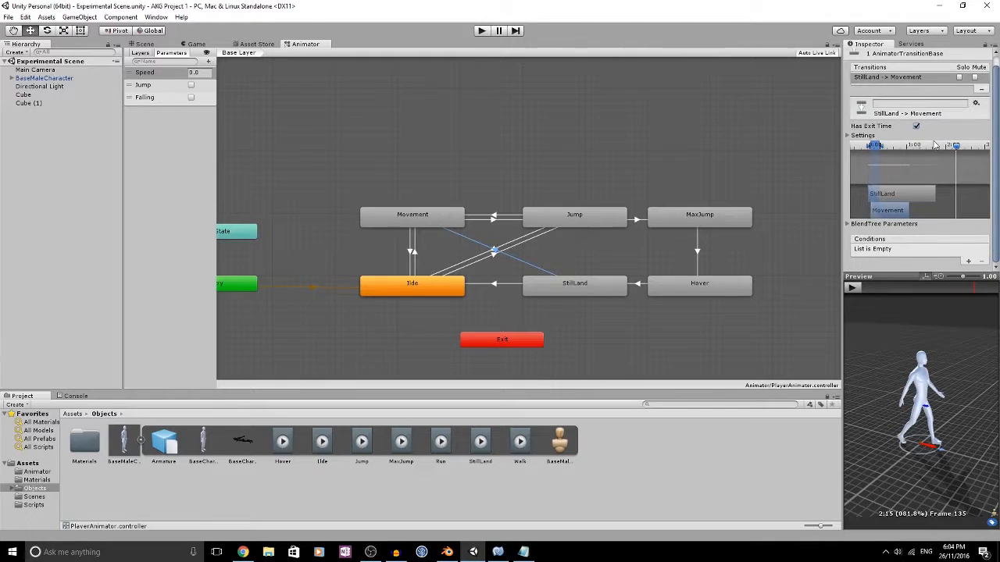
pyautogui.moveTo(883, 148); pyautogui.dragTo(916, 149)
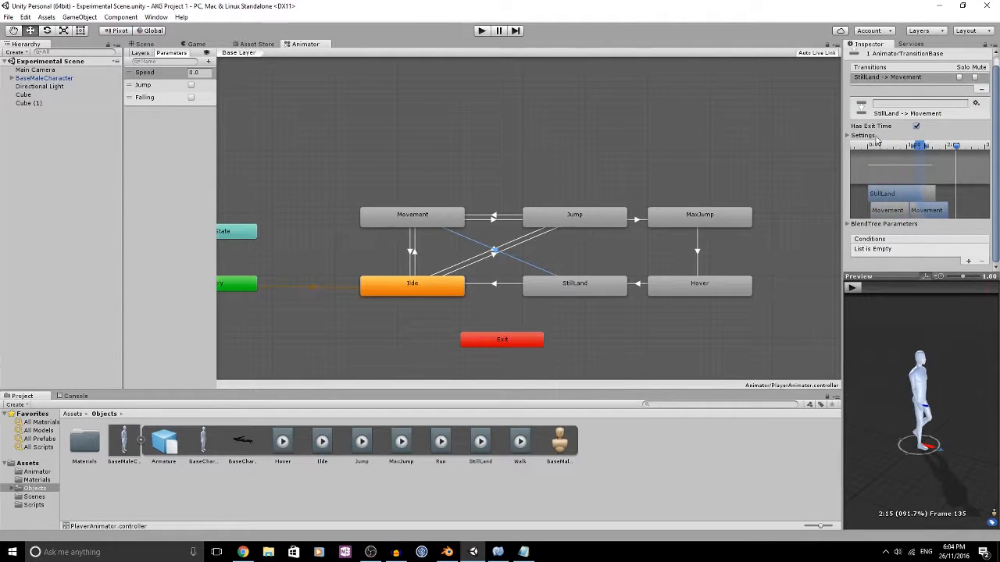
pyautogui.click(856, 287)
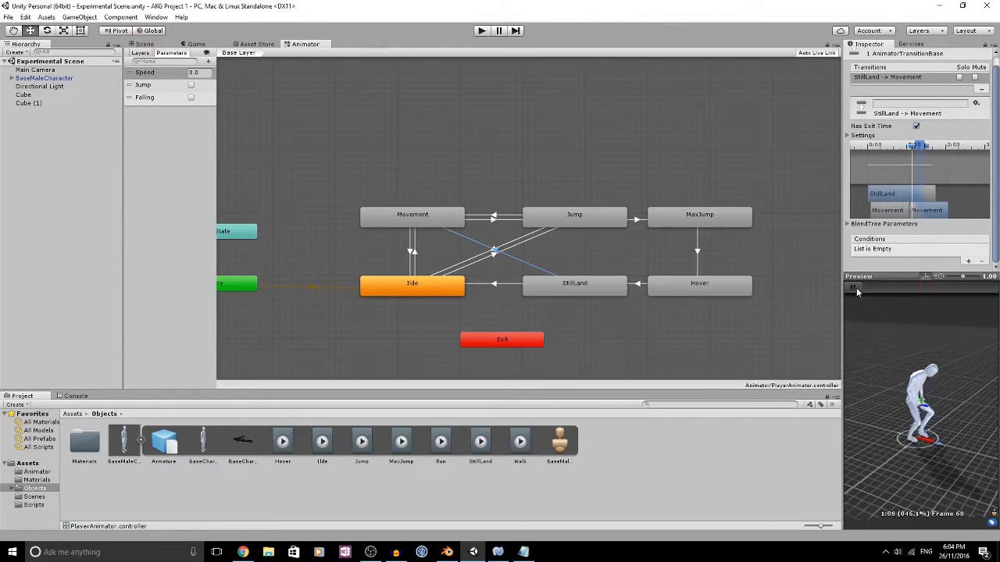
pyautogui.click(856, 288)
pyautogui.moveTo(893, 149); pyautogui.dragTo(922, 152)
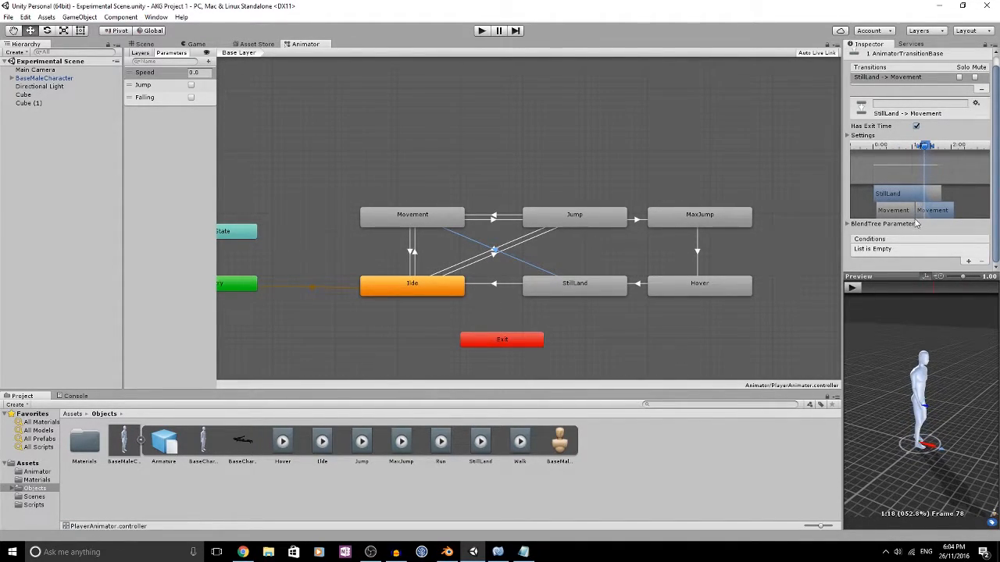
# Add a condition to the StillLand -> Movement transition requiring Speed Greater than 0.1
pyautogui.click(968, 261)
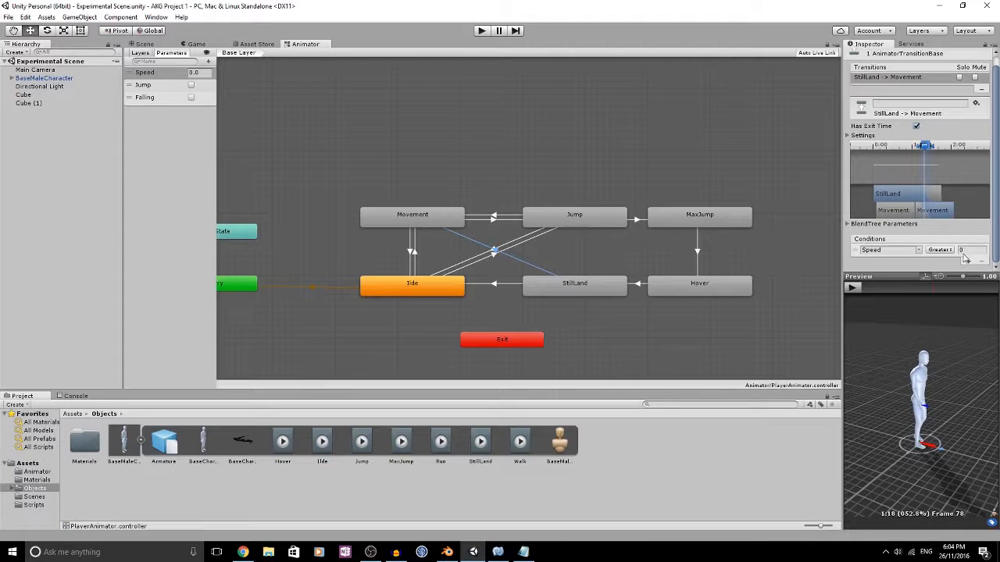
pyautogui.click(965, 250)
pyautogui.click(971, 249)
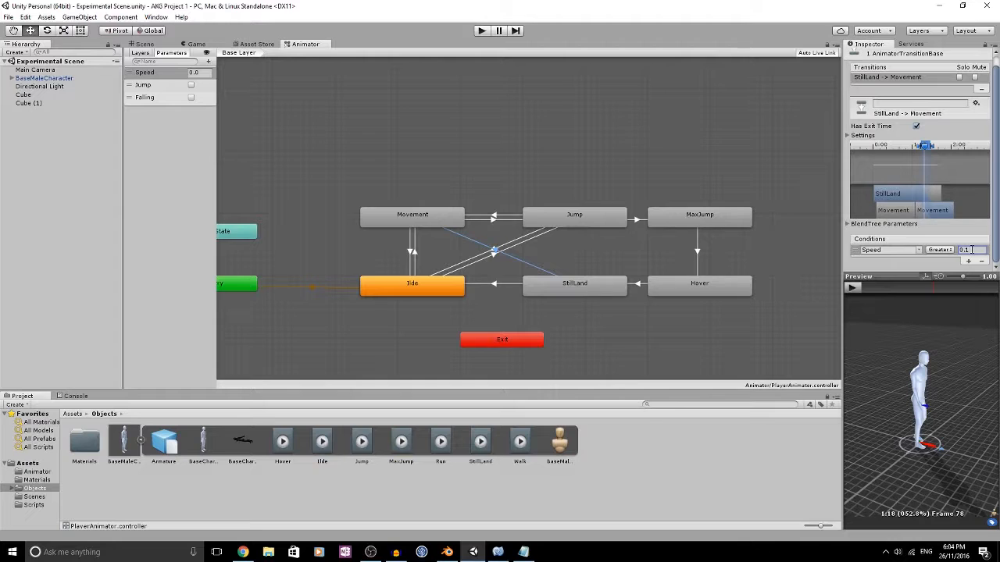
# Add a condition to the StillLand -> Ilde transition requiring Speed Less than 0.1
pyautogui.click(513, 286)
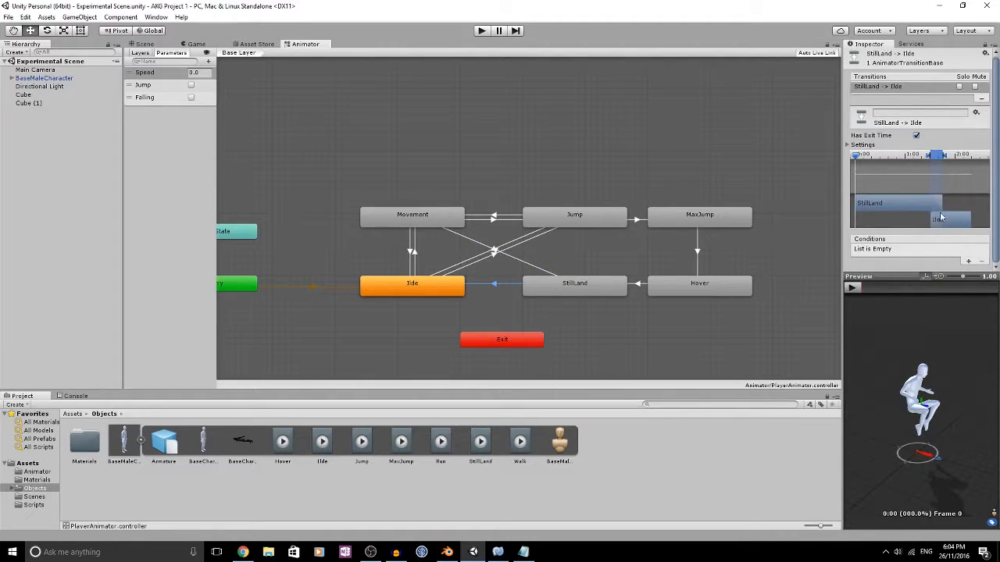
pyautogui.click(967, 261)
pyautogui.click(936, 250)
pyautogui.click(942, 261)
pyautogui.click(971, 251)
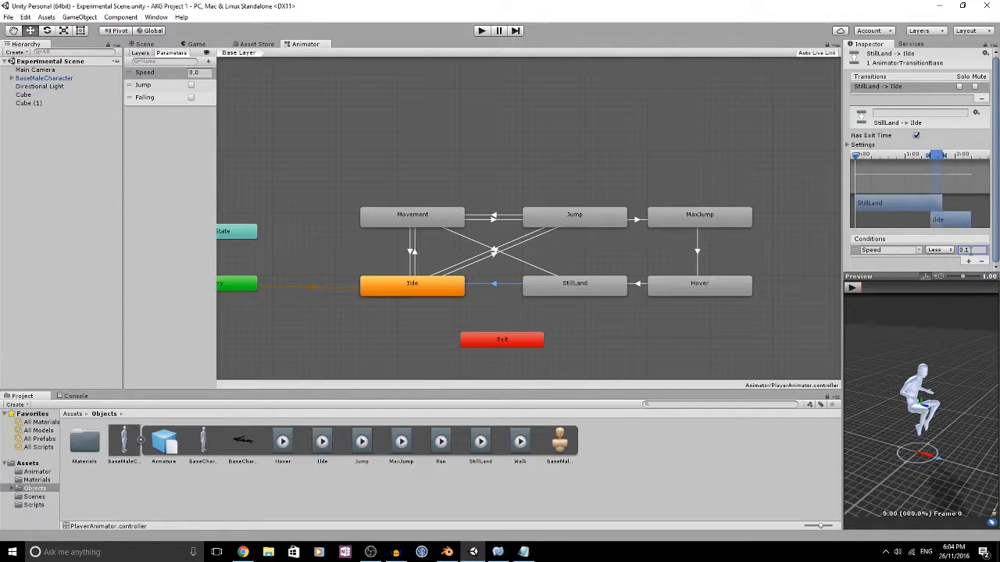
# Preview the Jump -> MaxJump and MaxJump -> Hover transitions, and check the detailed settings of MaxJump -> Hover
pyautogui.moveTo(596, 222); pyautogui.dragTo(574, 215, button='middle')
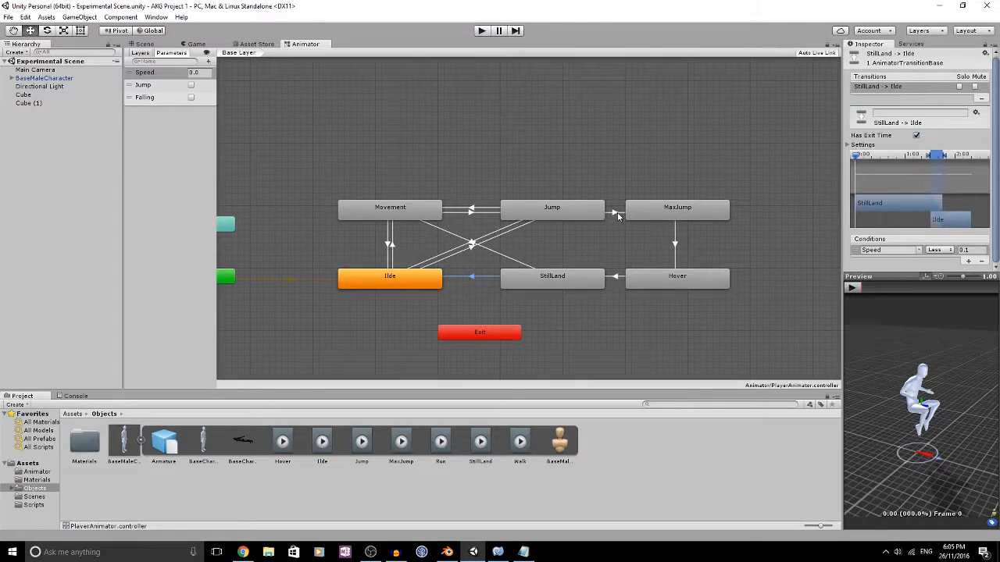
pyautogui.click(598, 214)
pyautogui.click(620, 212)
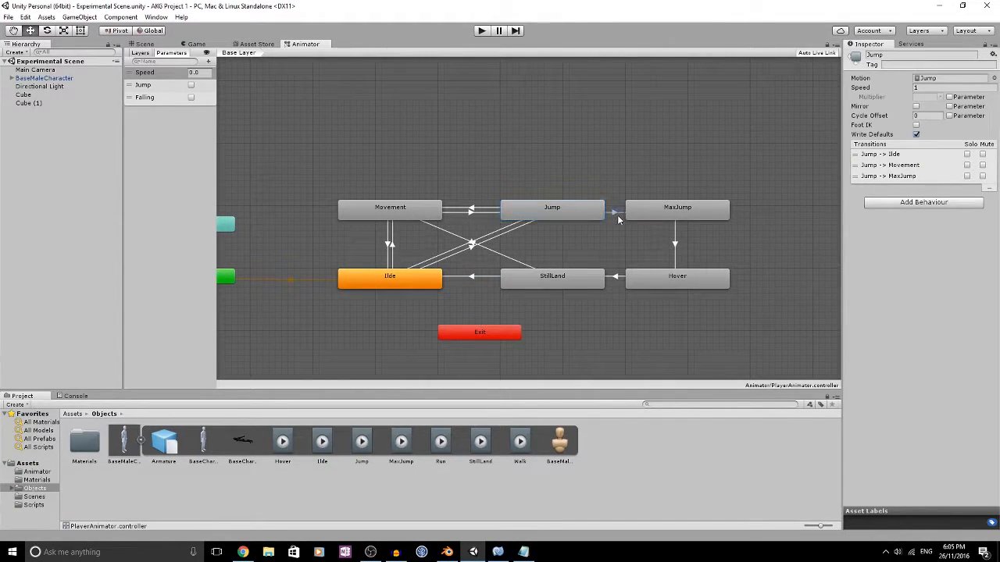
pyautogui.click(853, 288)
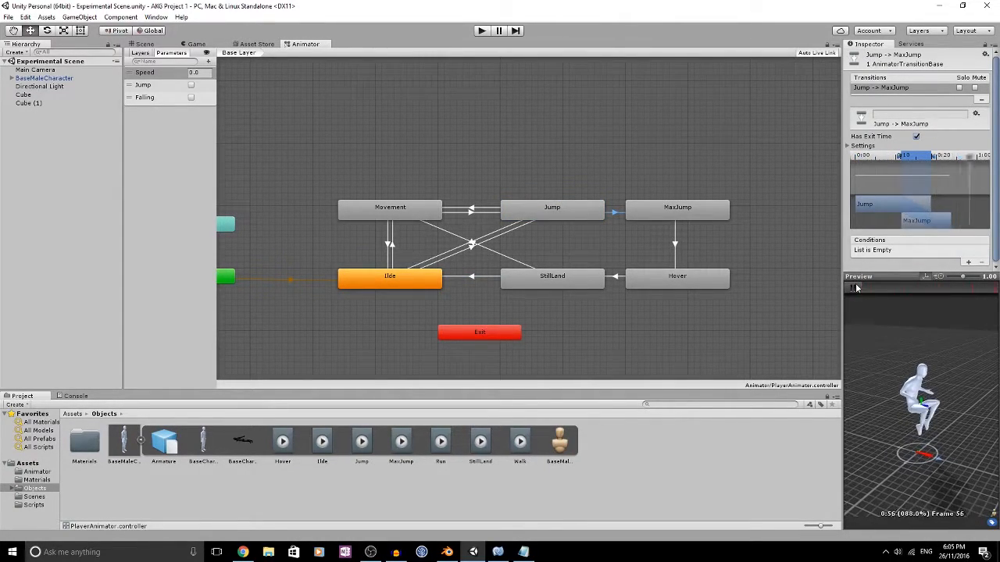
pyautogui.click(674, 234)
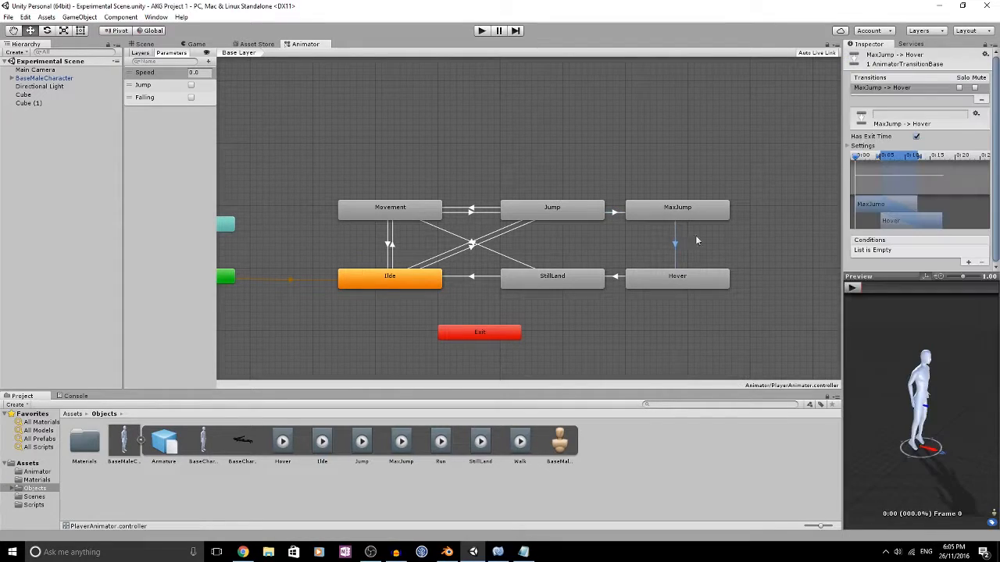
pyautogui.click(854, 287)
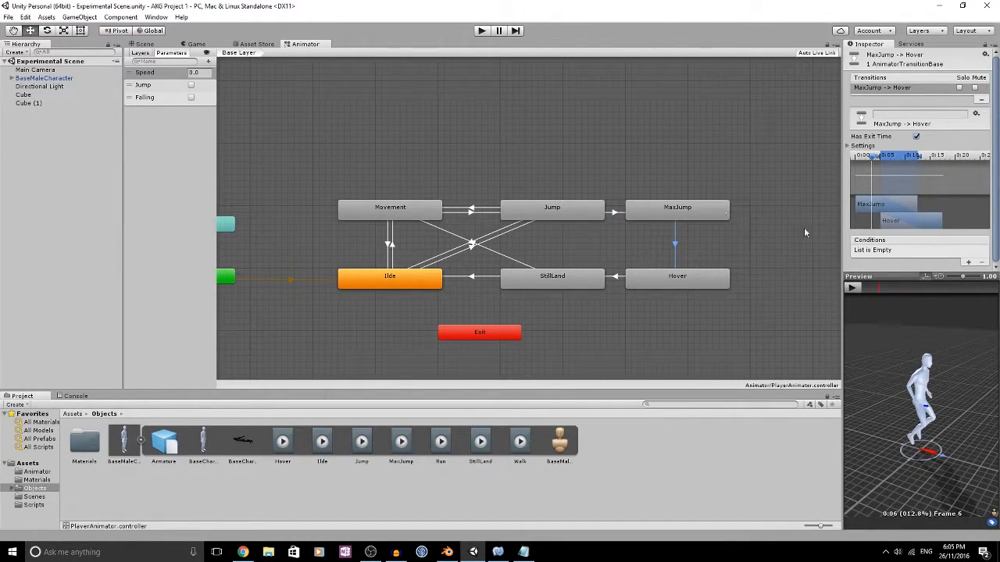
pyautogui.moveTo(870, 165); pyautogui.dragTo(931, 158)
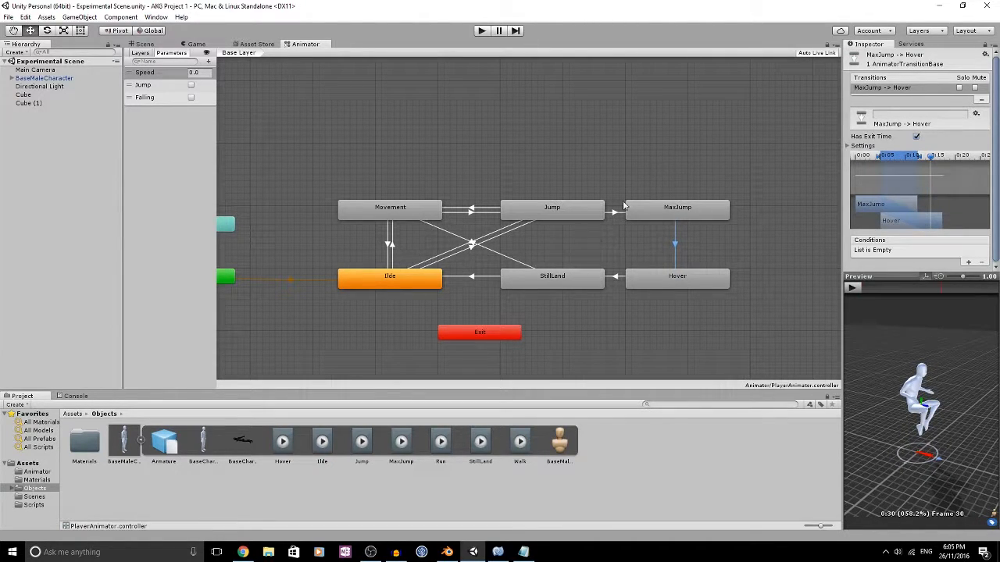
pyautogui.click(848, 146)
pyautogui.click(847, 146)
# Delete the transitions leading from Jump back to Ilde and to Movement
pyautogui.moveTo(584, 238); pyautogui.dragTo(616, 217, button='middle')
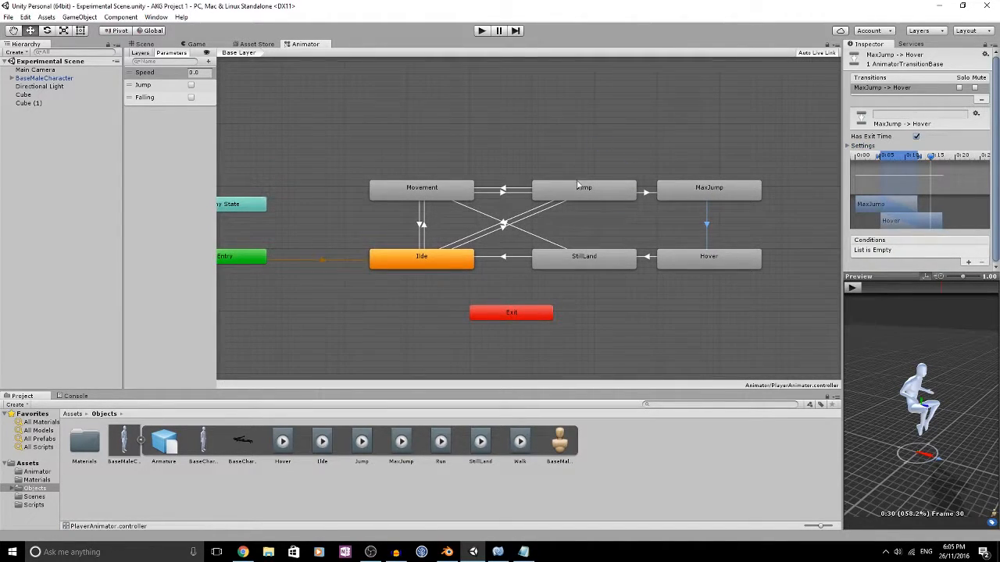
pyautogui.click(504, 226)
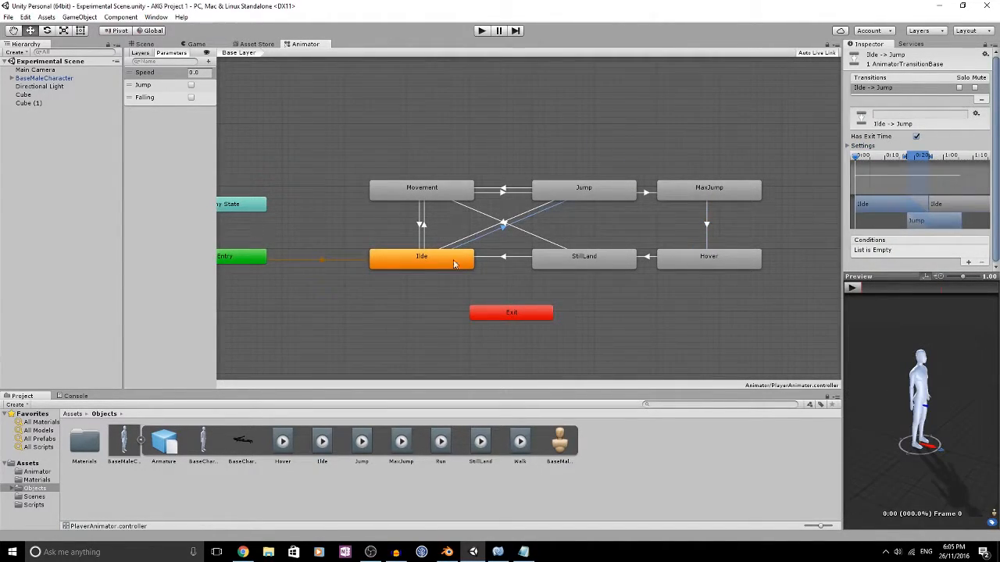
pyautogui.click(535, 211)
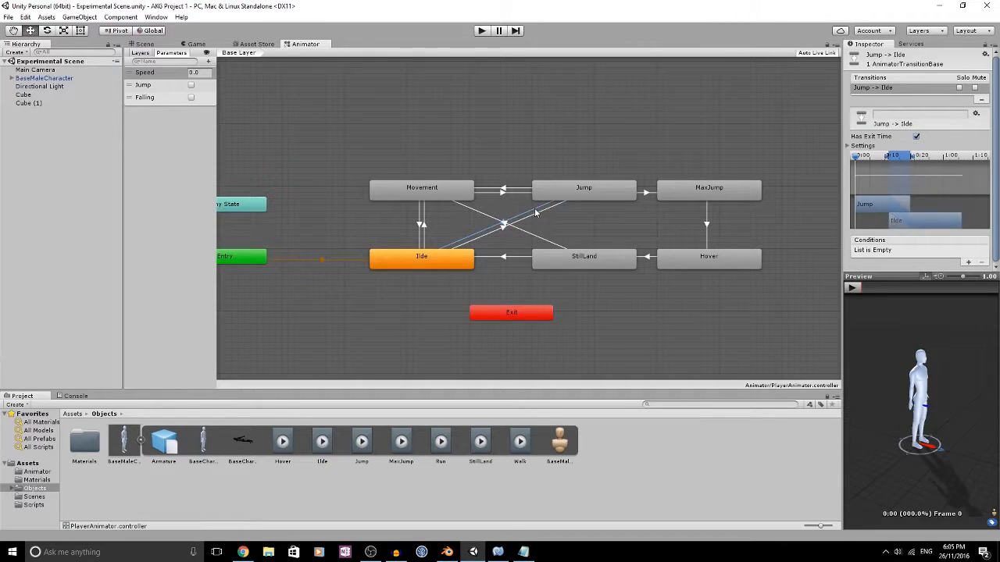
pyautogui.click(506, 189)
pyautogui.click(525, 196)
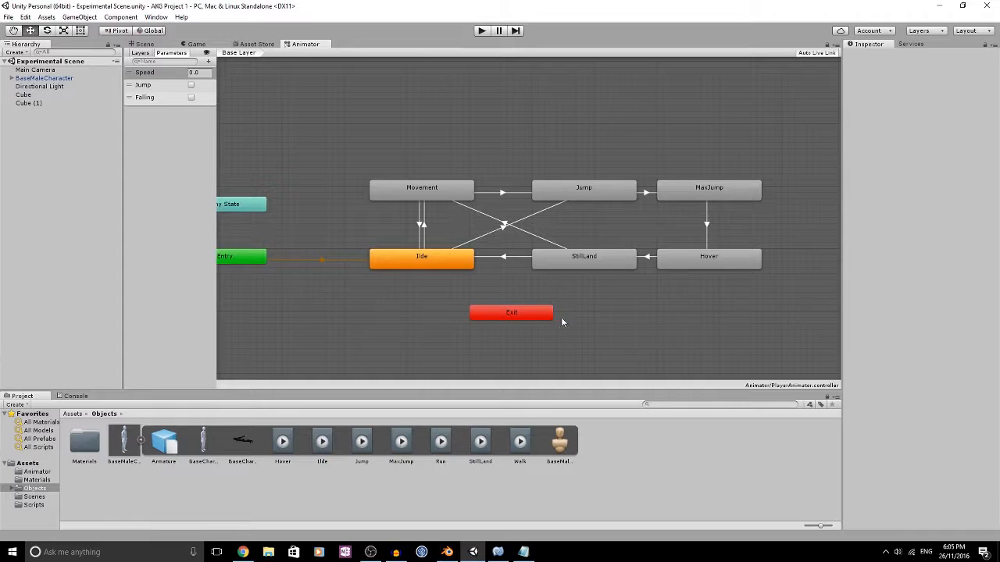
# Add a condition to the Ilde -> Jump transition requiring the Jump parameter to be true
pyautogui.click(531, 216)
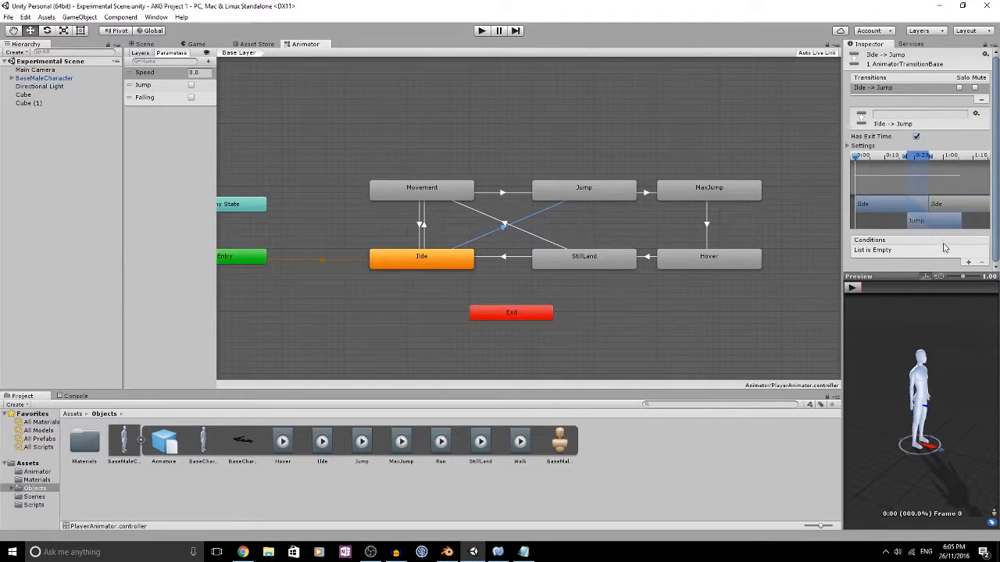
pyautogui.click(967, 263)
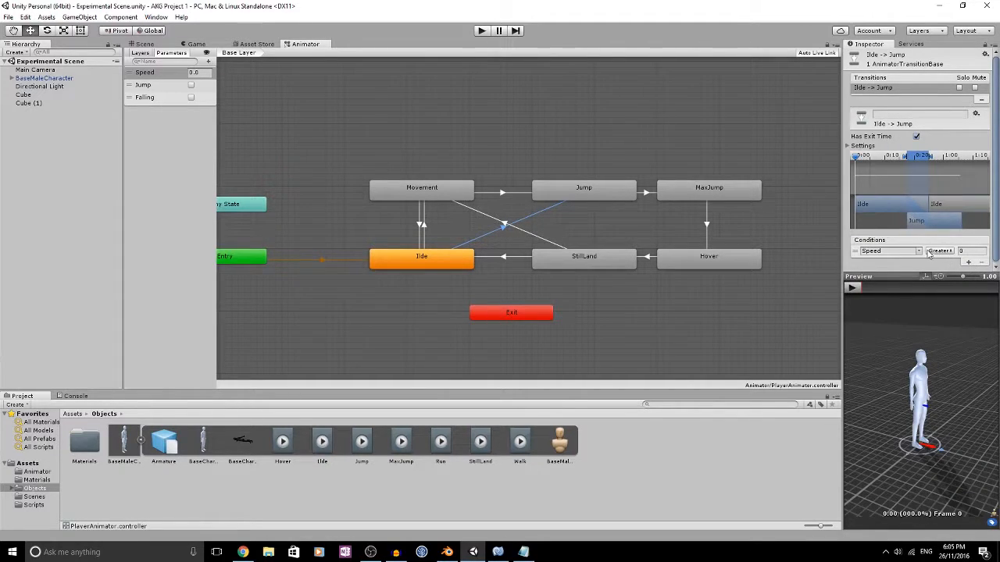
pyautogui.click(920, 250)
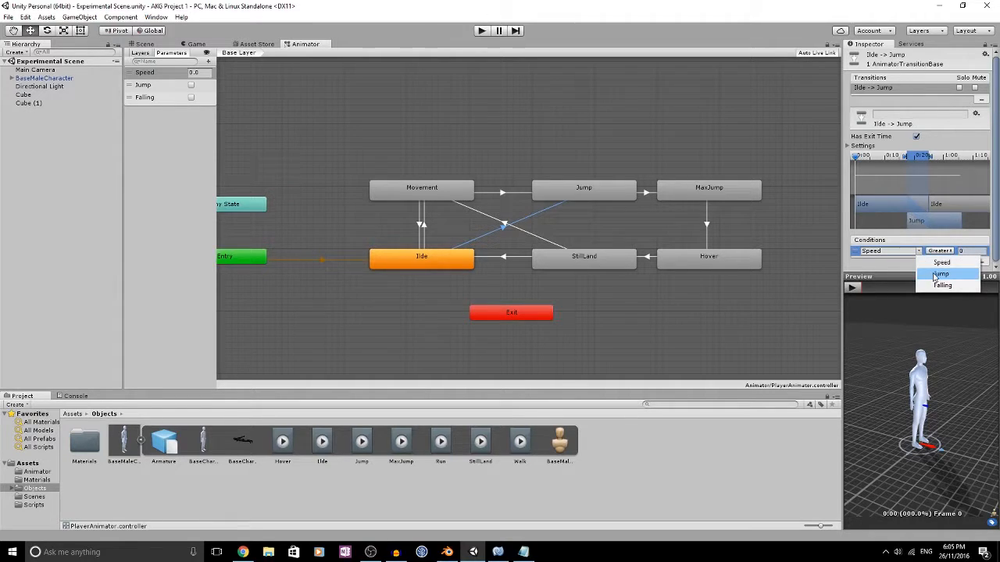
pyautogui.click(931, 273)
pyautogui.click(942, 253)
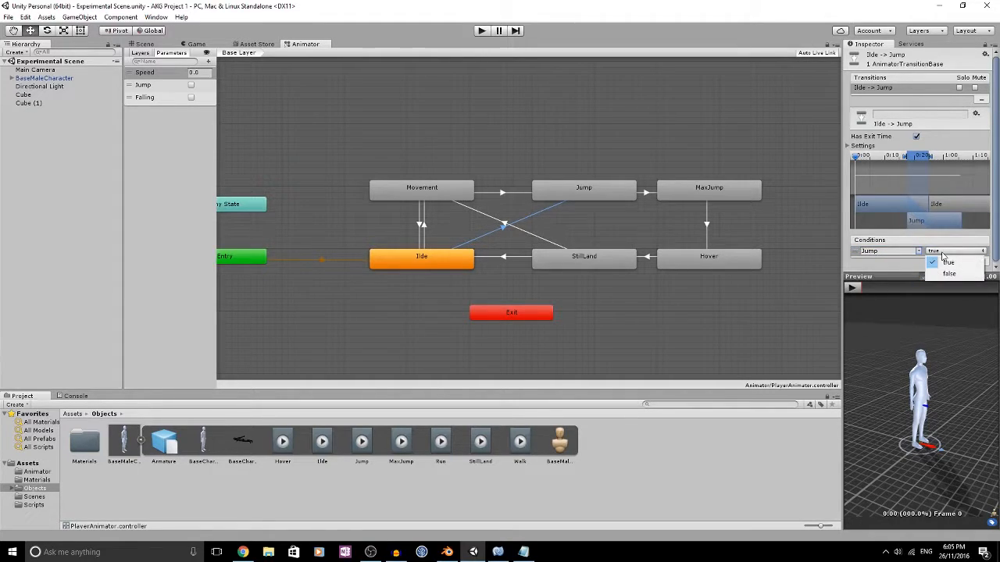
# Add a condition to the Movement -> Jump transition requiring the Jump parameter to be true
pyautogui.click(497, 194)
pyautogui.scroll(-1, 920, 262)
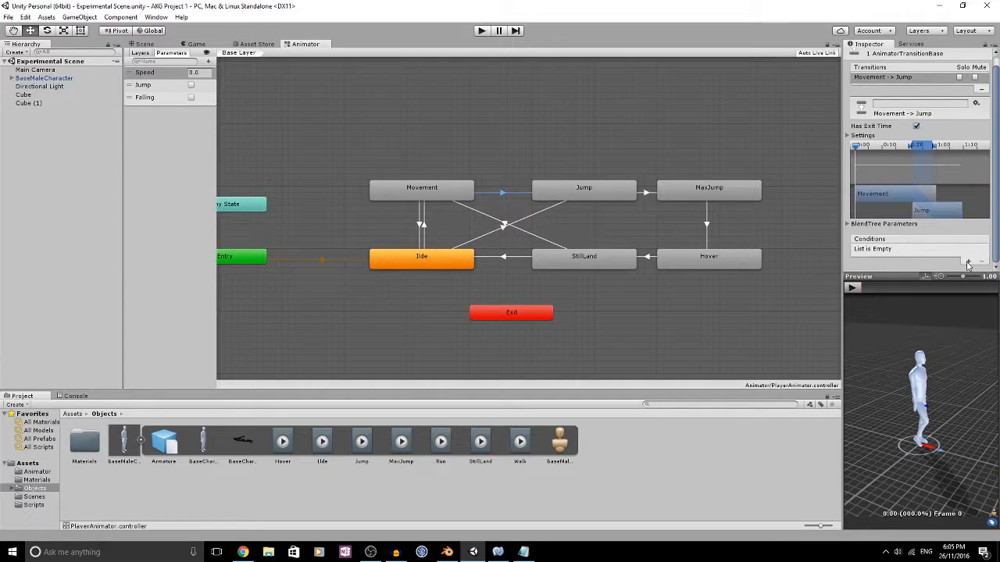
pyautogui.click(968, 263)
pyautogui.click(941, 250)
pyautogui.click(919, 250)
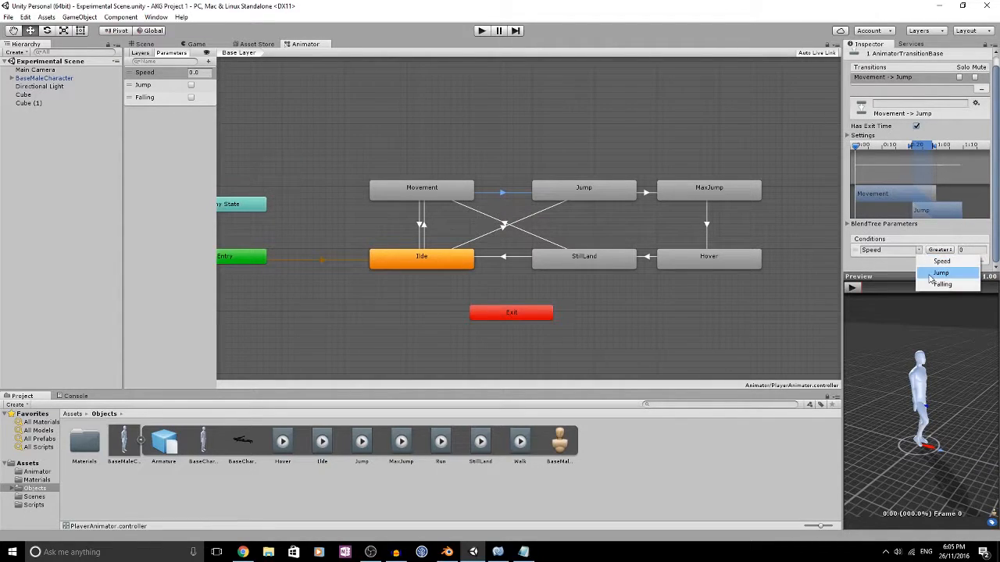
pyautogui.click(949, 262)
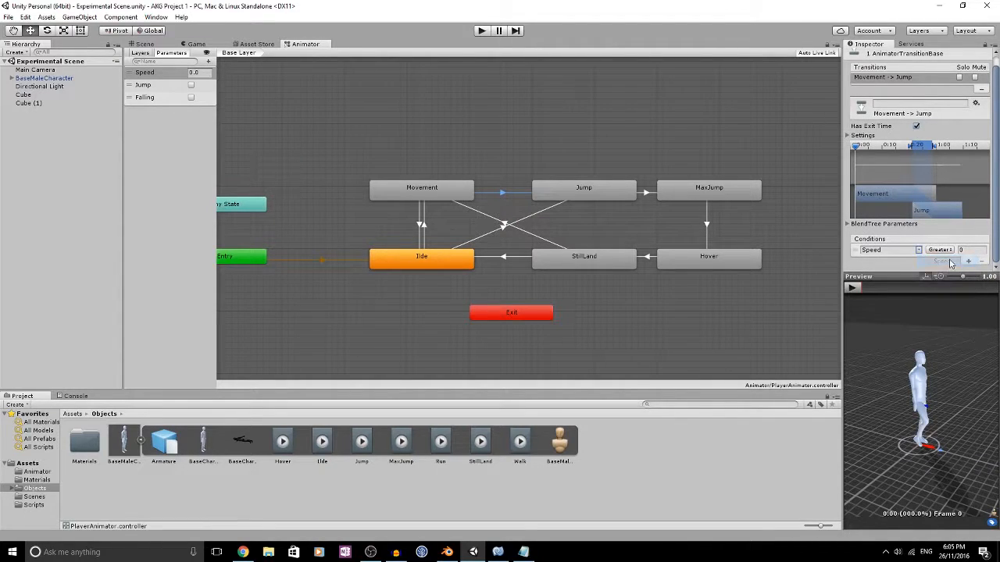
pyautogui.click(914, 250)
pyautogui.click(930, 273)
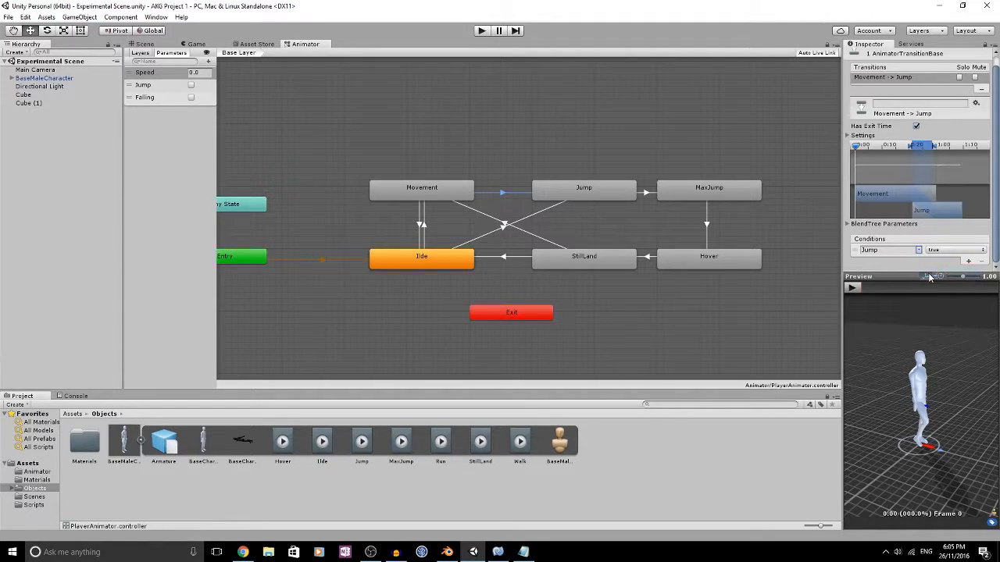
# Create a transition from the MaxJump state to the StillLand state
pyautogui.click(646, 192)
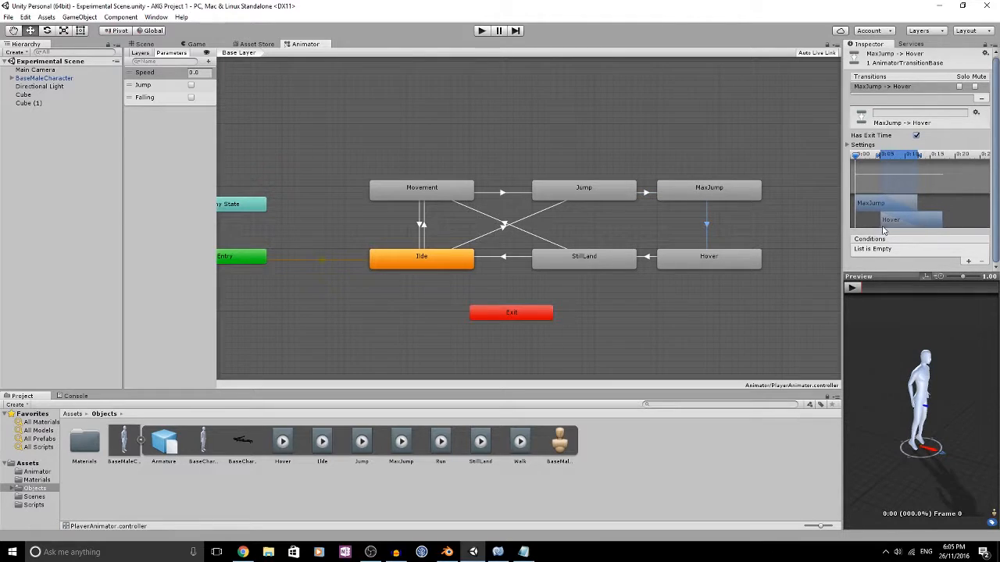
pyautogui.rightClick(708, 202)
pyautogui.click(711, 199)
pyautogui.rightClick(711, 201)
pyautogui.click(731, 206)
pyautogui.click(622, 259)
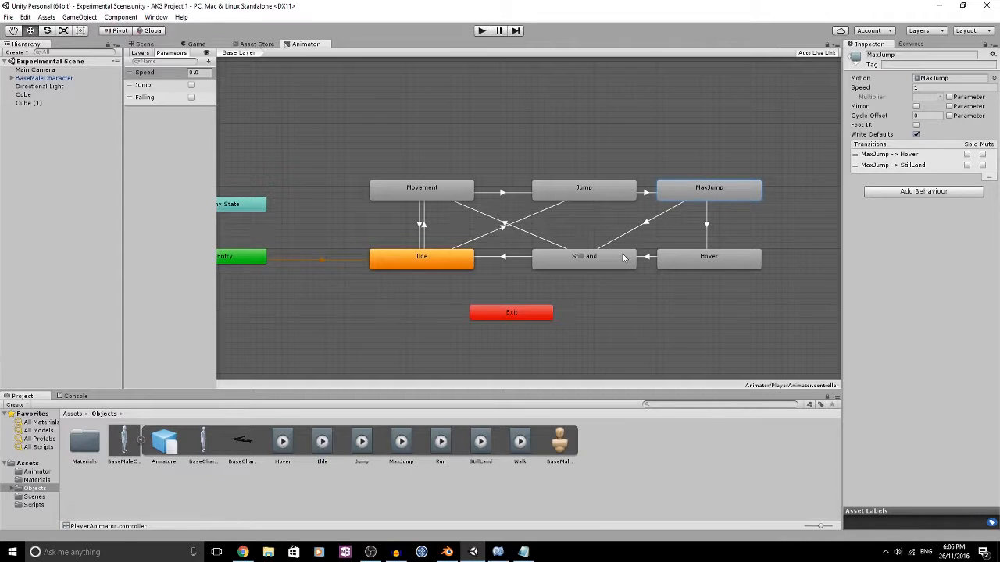
# Add a condition to the MaxJump -> Hover transition requiring the Falling parameter to be true
pyautogui.click(706, 222)
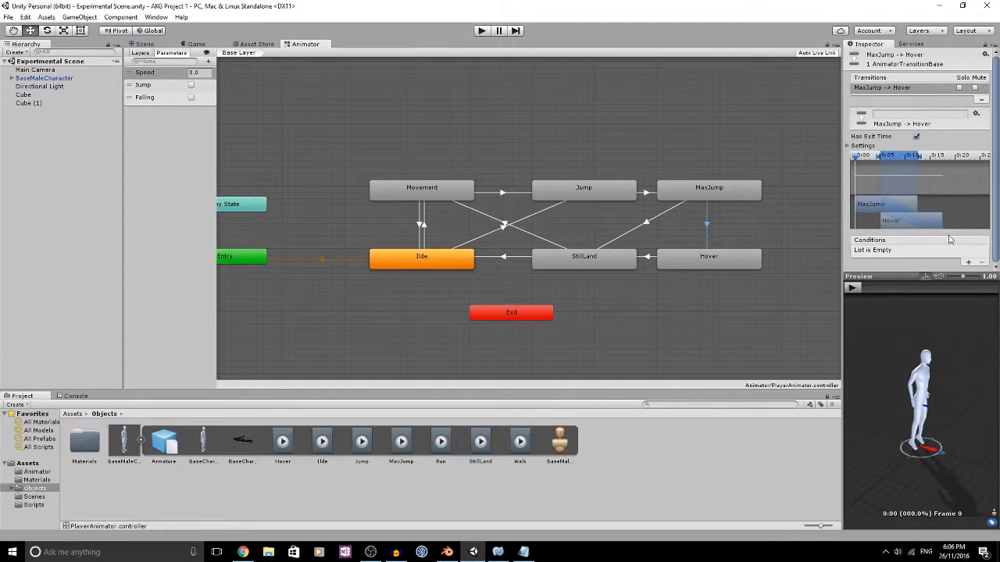
pyautogui.click(969, 263)
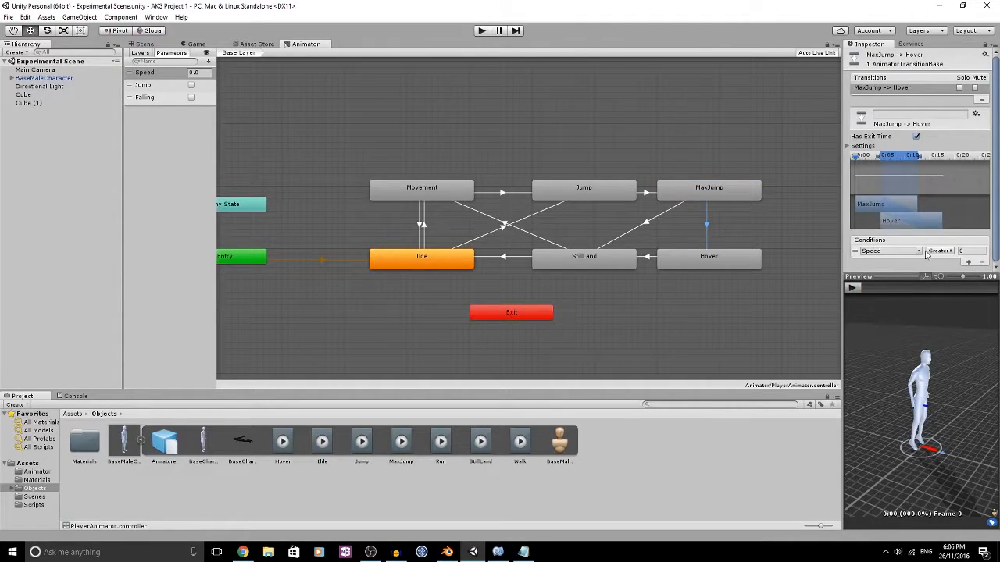
pyautogui.click(929, 253)
pyautogui.click(919, 251)
pyautogui.click(937, 288)
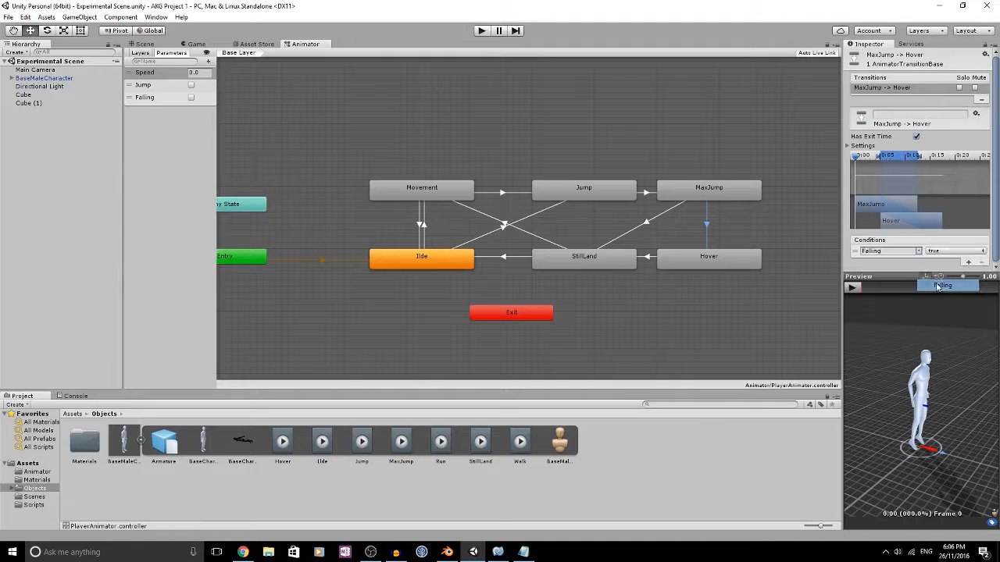
# Add a condition to the MaxJump -> StillLand transition requiring the Falling parameter to be false
pyautogui.click(641, 228)
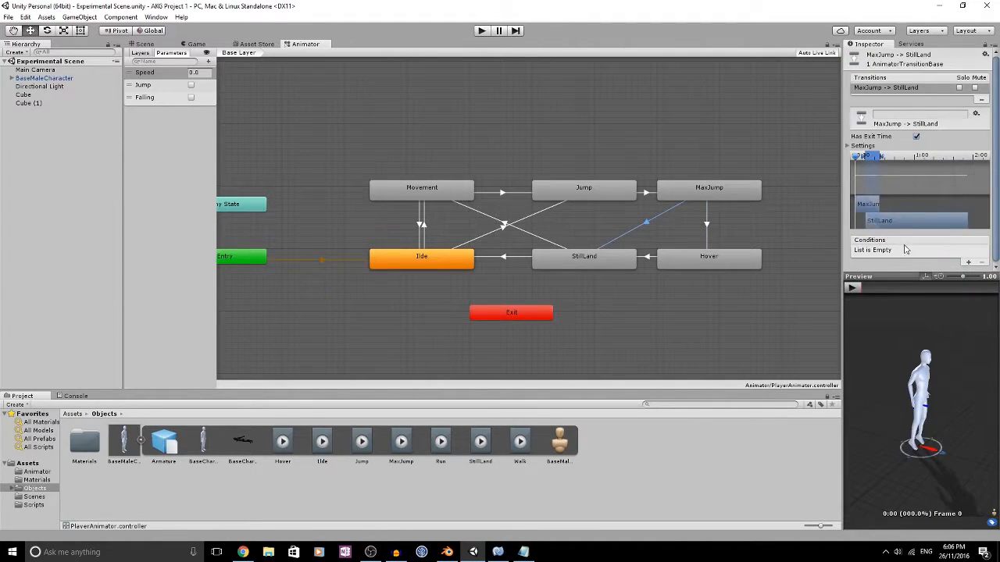
pyautogui.click(968, 263)
pyautogui.click(928, 252)
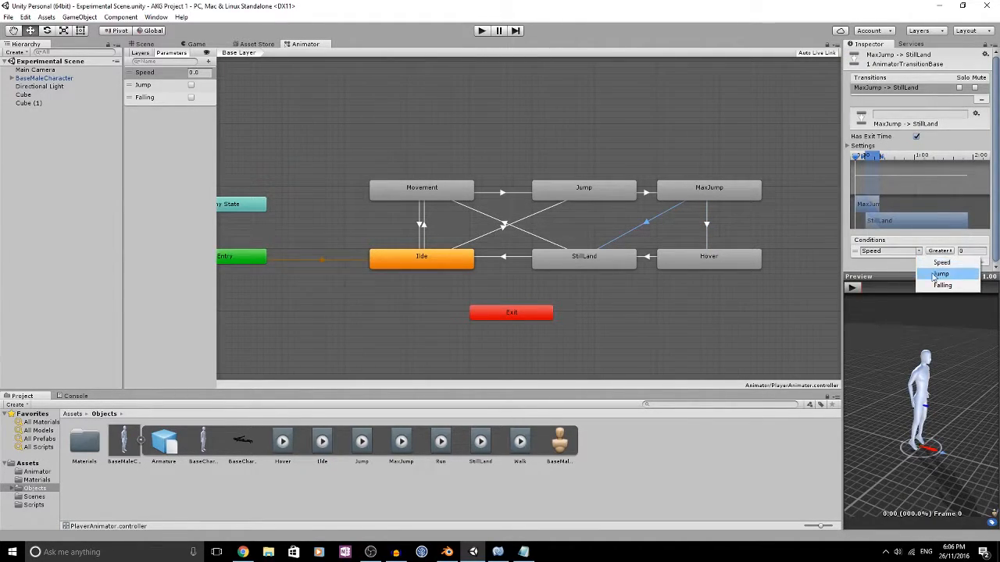
pyautogui.click(940, 285)
pyautogui.click(934, 252)
pyautogui.click(955, 275)
# Check the conditions on the Hover -> StillLand, StillLand -> Movement and StillLand -> Ilde transitions
pyautogui.moveTo(710, 257); pyautogui.dragTo(706, 233, button='middle')
pyautogui.click(646, 235)
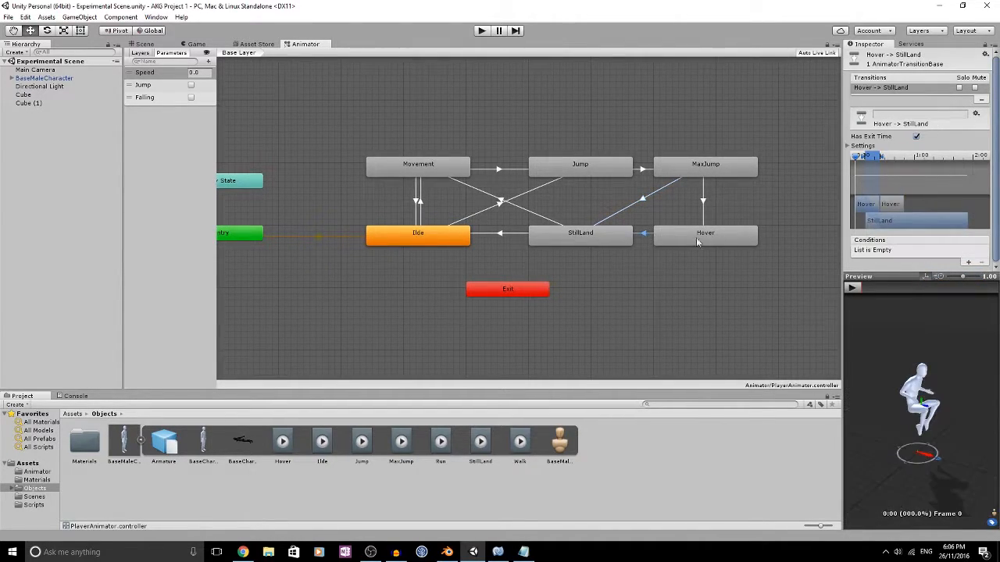
pyautogui.click(576, 238)
pyautogui.click(528, 212)
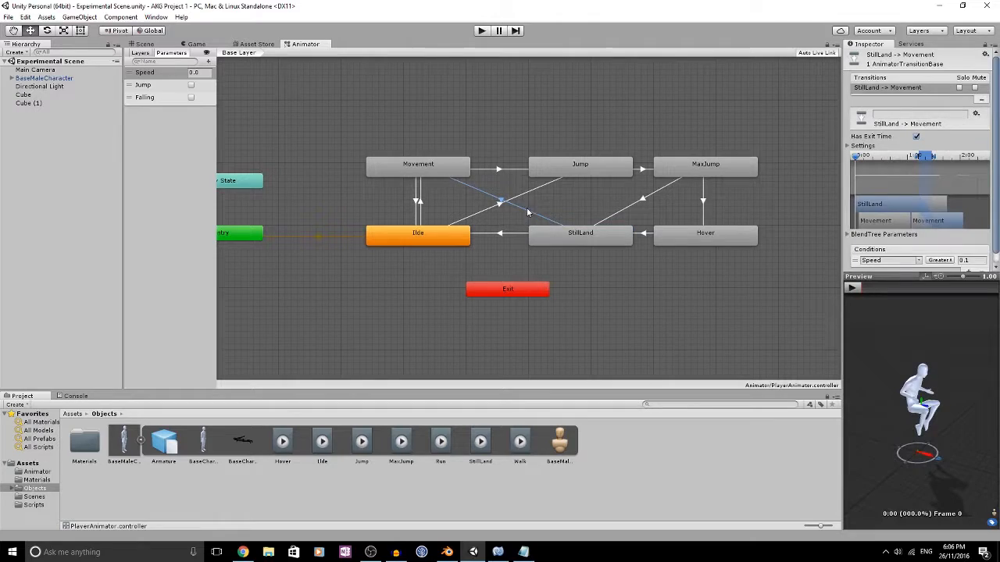
pyautogui.click(519, 234)
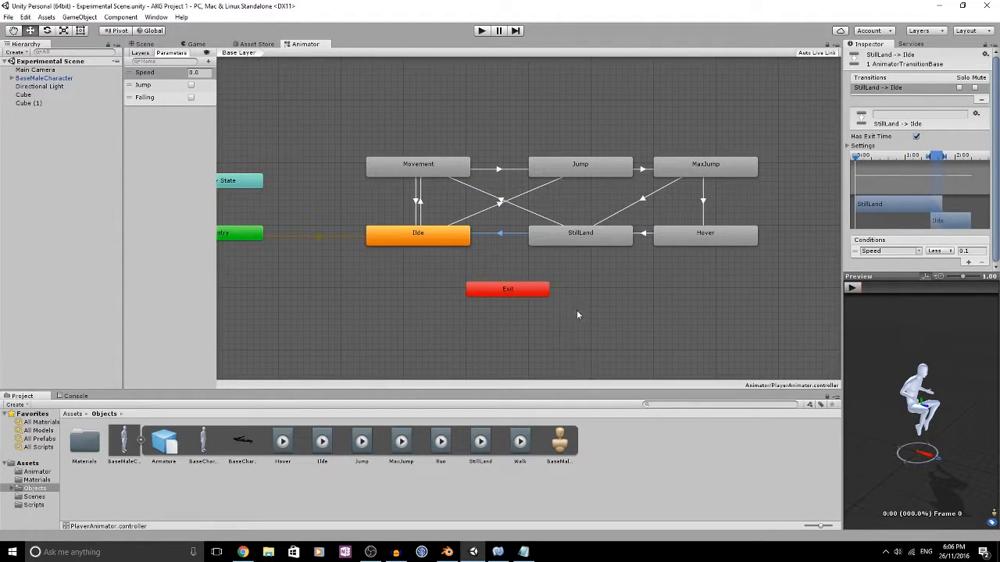
# Switch to MonoDevelop and review the Update, FixedUpdate and IsGrounded code in PlayerInput.cs
pyautogui.click(498, 552)
pyautogui.scroll(-6, 347, 128)
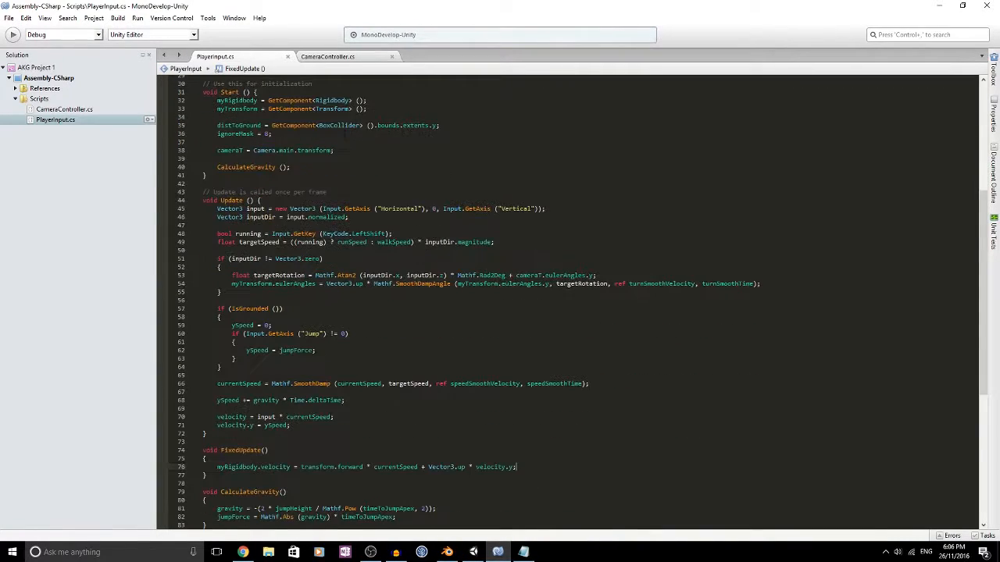
pyautogui.scroll(-4, 343, 136)
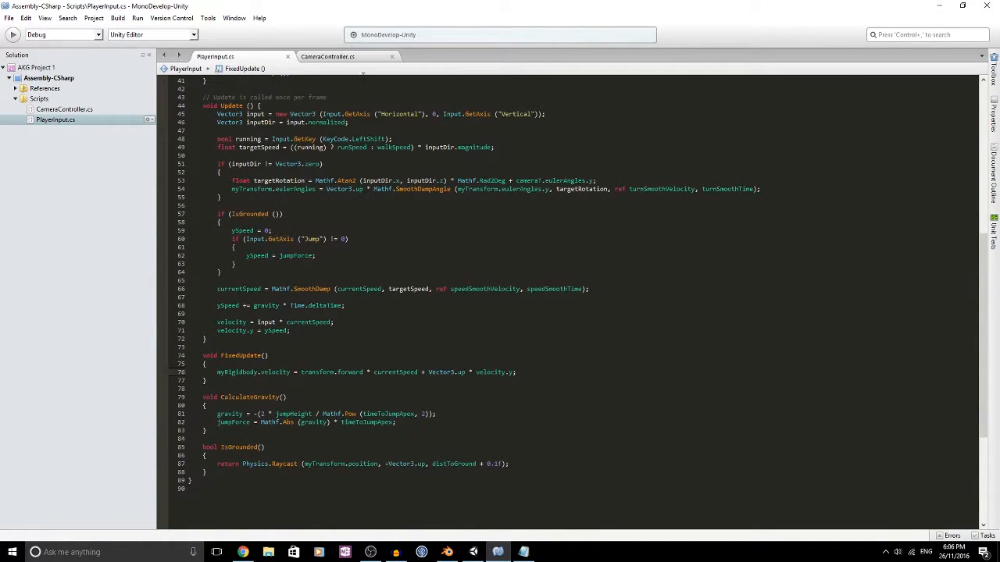
pyautogui.scroll(2, 351, 70)
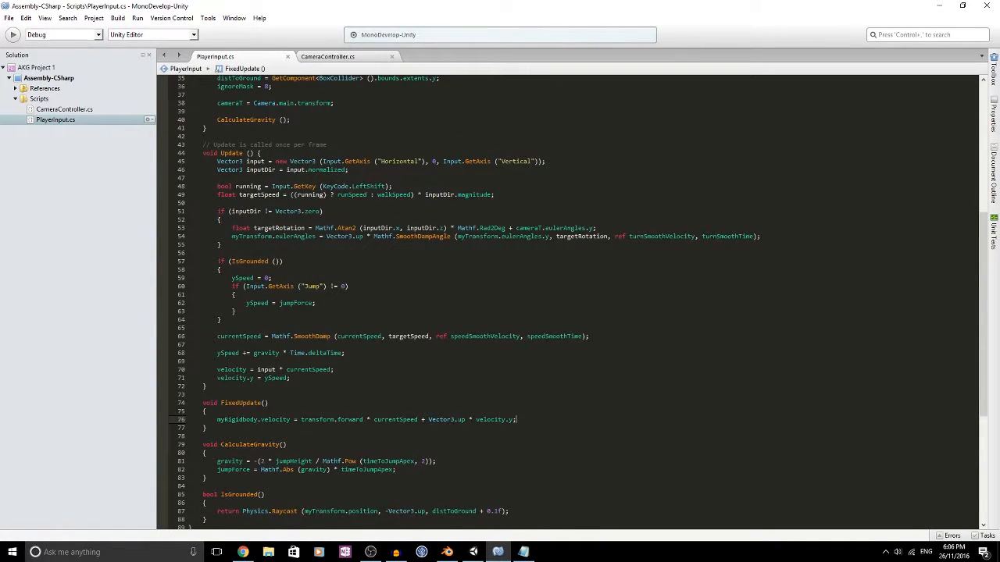
# Review the camera input, yaw and SmoothDamp rotation lines of LateUpdate in CameraController.cs
pyautogui.click(328, 58)
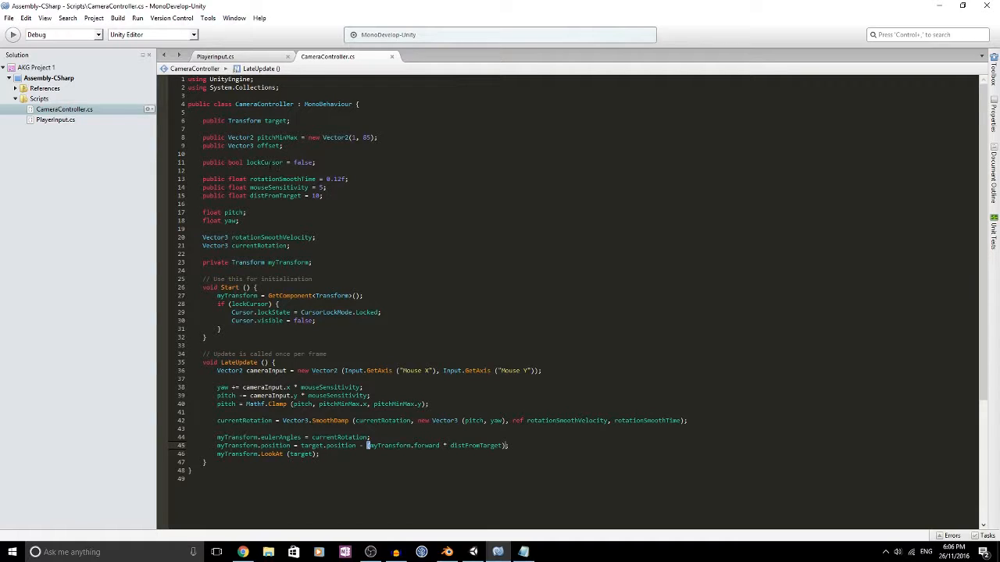
pyautogui.scroll(-2, 570, 296)
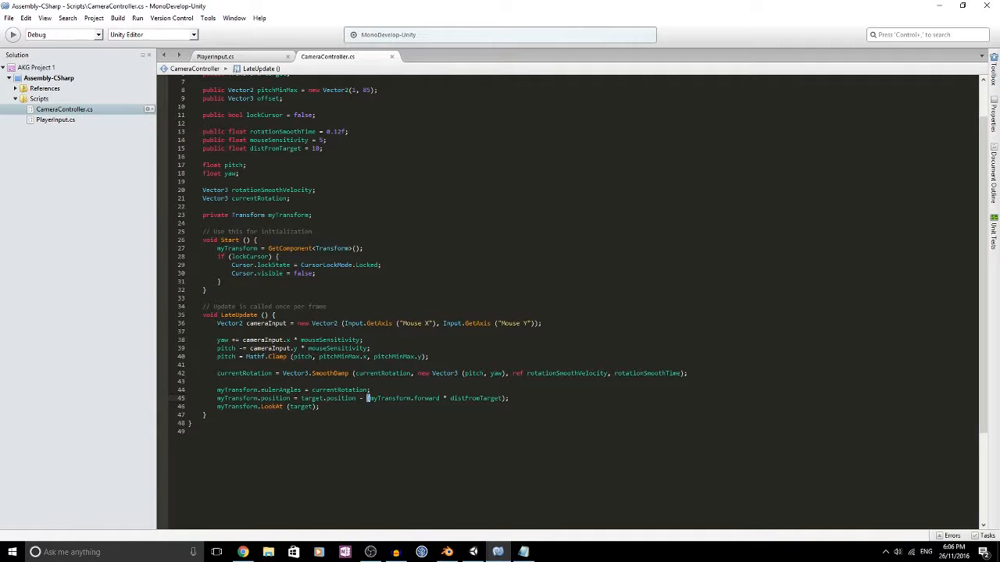
pyautogui.moveTo(216, 324); pyautogui.dragTo(540, 323)
pyautogui.moveTo(217, 340); pyautogui.dragTo(394, 340)
pyautogui.click(223, 340)
pyautogui.doubleClick(267, 374)
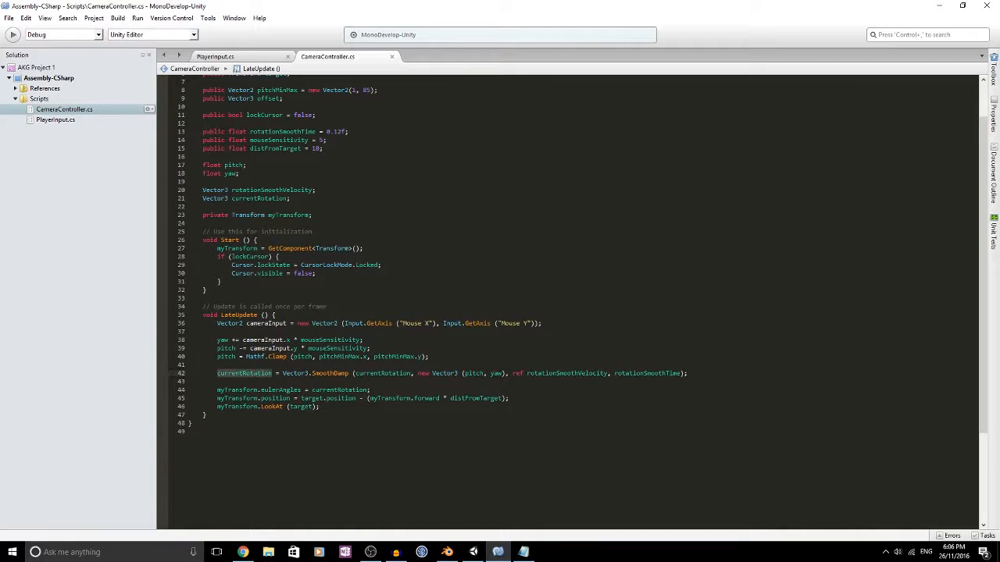
pyautogui.moveTo(290, 374); pyautogui.dragTo(728, 378)
pyautogui.click(432, 382)
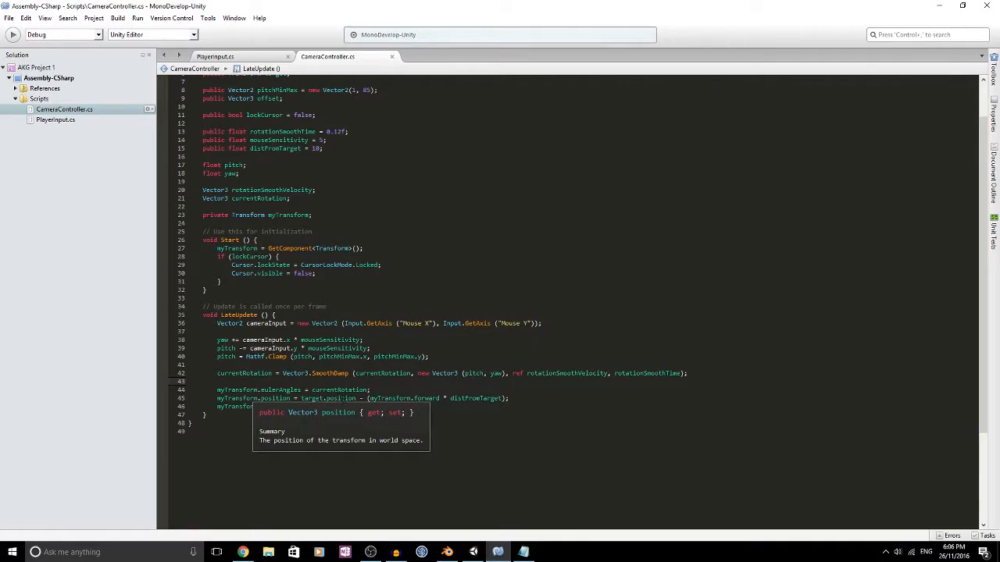
# Examine the pitch clamping, eulerAngles and LookAt lines at the end of LateUpdate in CameraController.cs
pyautogui.doubleClick(227, 357)
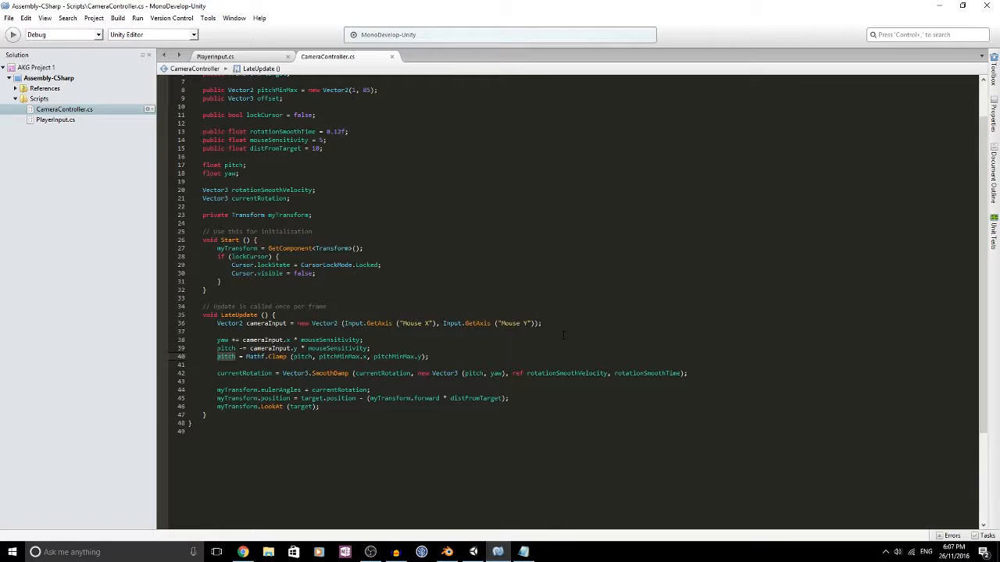
pyautogui.moveTo(239, 390); pyautogui.dragTo(357, 390)
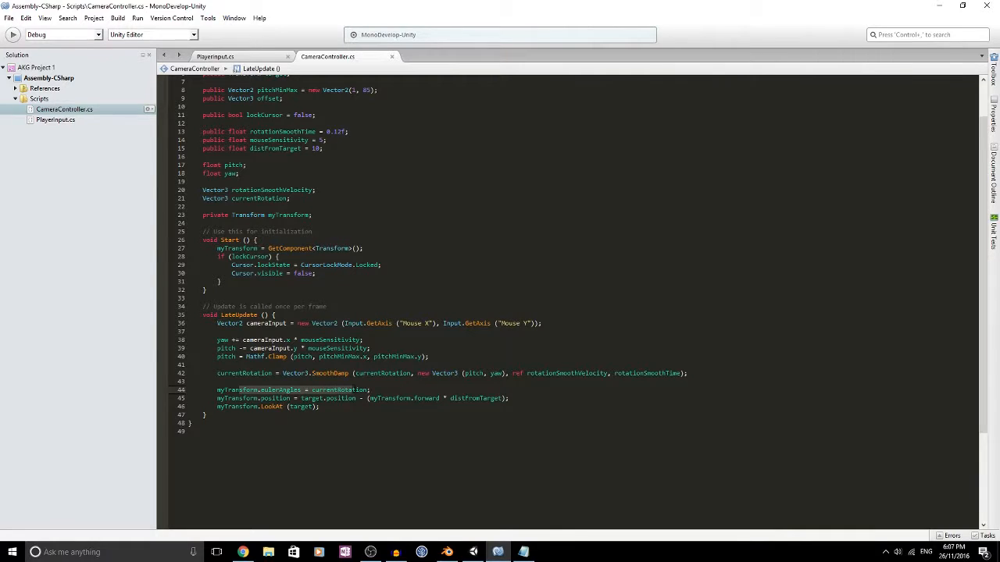
pyautogui.moveTo(228, 390)
pyautogui.mouseDown()
pyautogui.moveTo(341, 390)
pyautogui.moveTo(224, 389)
pyautogui.mouseUp()
pyautogui.moveTo(225, 407); pyautogui.dragTo(309, 407)
pyautogui.click(418, 416)
# Return to PlayerInput.cs and look over its variable declarations, Start and Update code
pyautogui.click(239, 59)
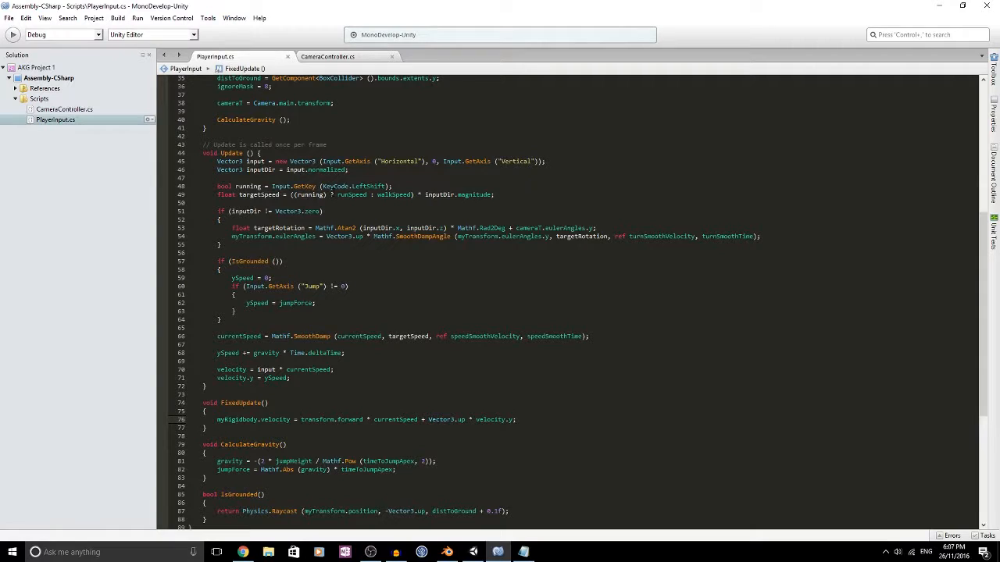
pyautogui.scroll(4, 578, 303)
pyautogui.scroll(-2, 570, 303)
pyautogui.click(306, 426)
pyautogui.scroll(6, 570, 303)
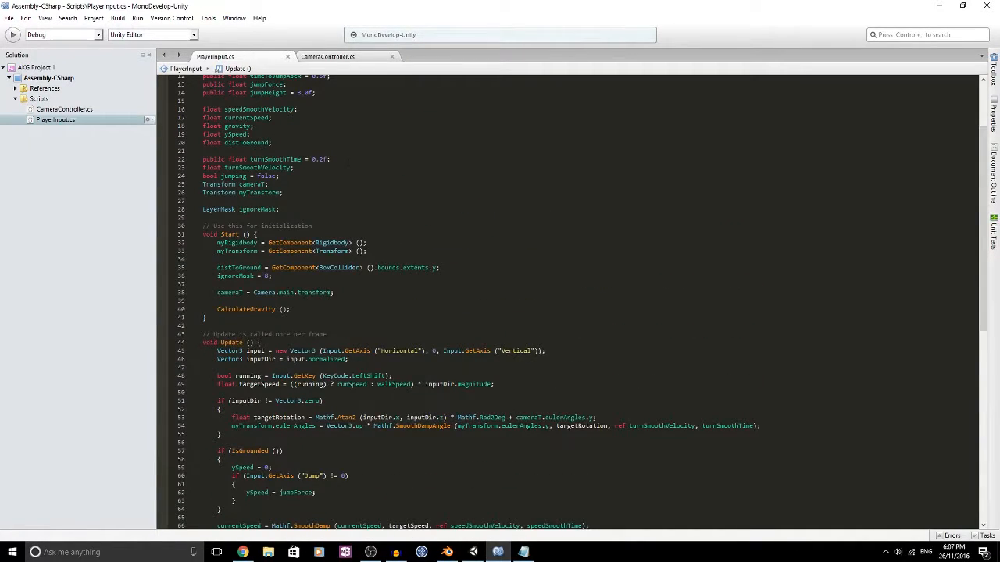
# Switch to Unity's Scene view and compare the components of BaseMaleCharacter and Cube (1)
pyautogui.click(473, 552)
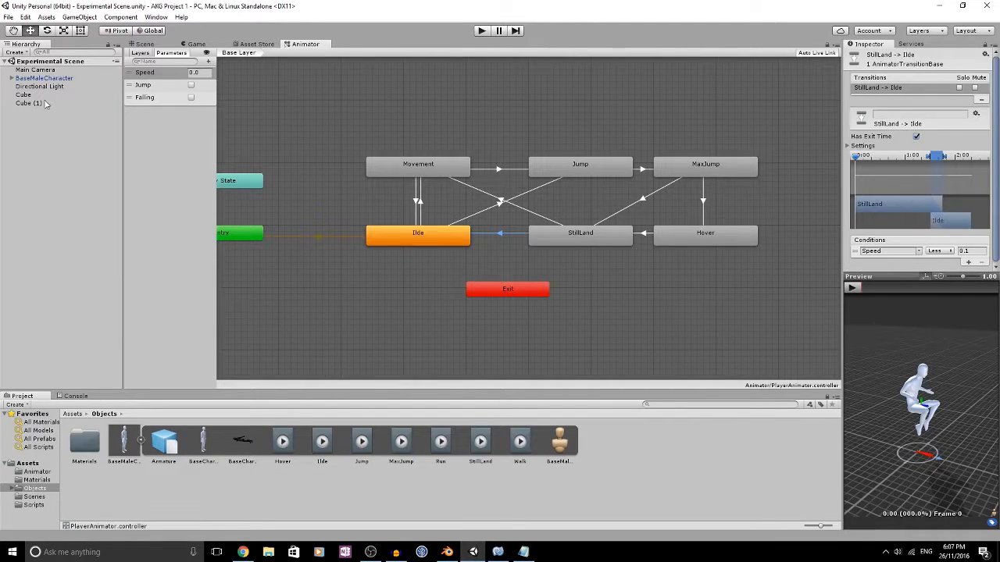
pyautogui.click(156, 46)
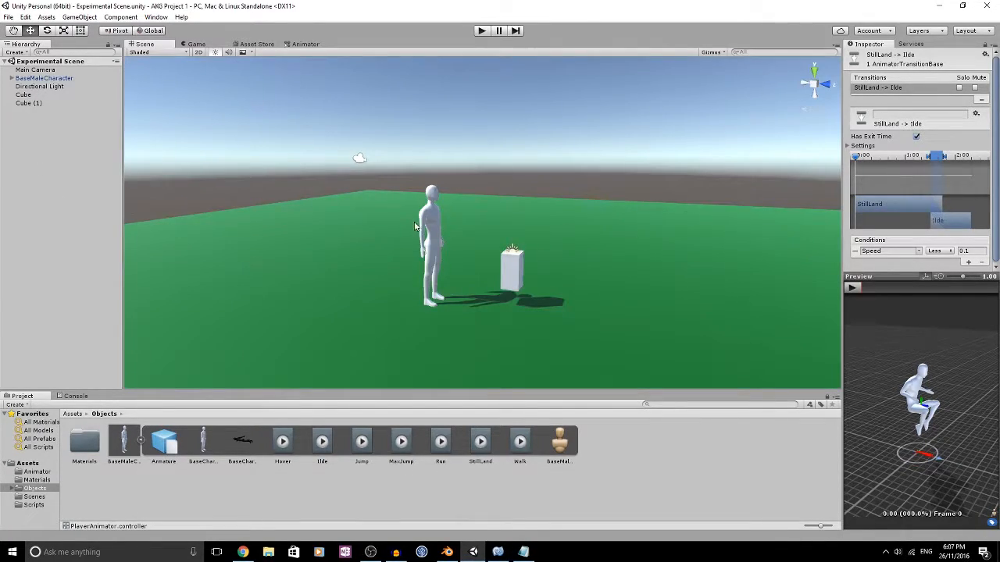
pyautogui.click(432, 207)
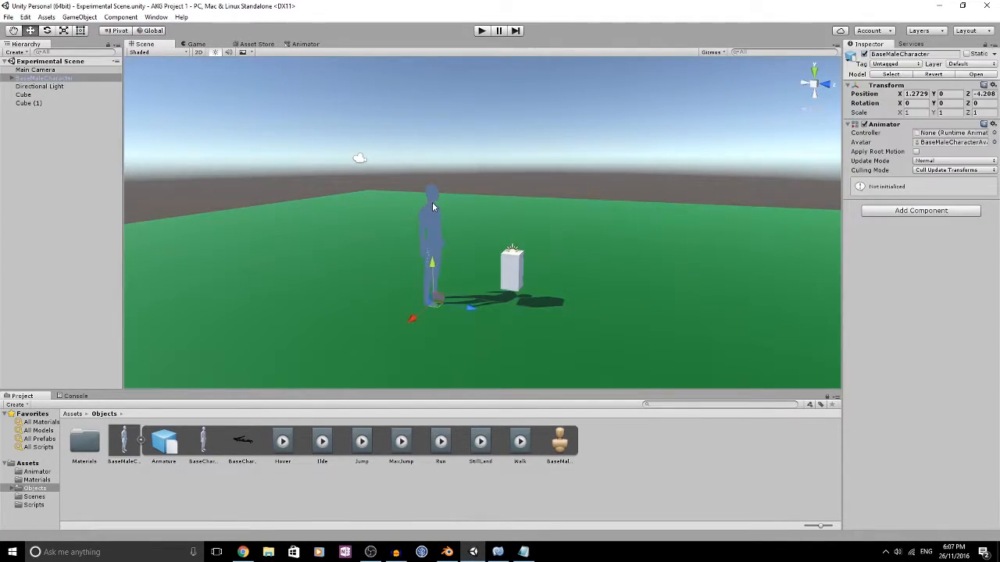
pyautogui.click(36, 104)
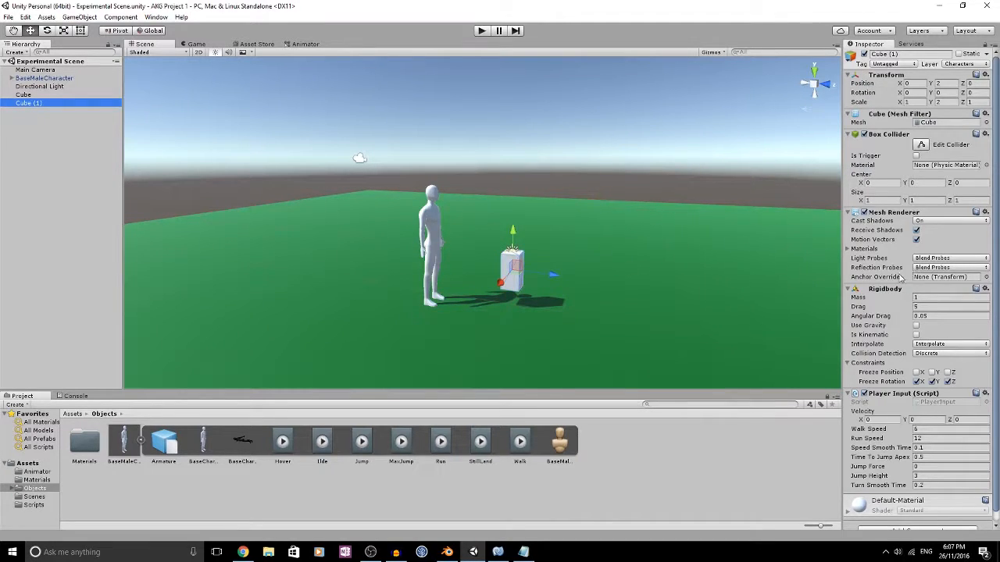
pyautogui.scroll(-1, 898, 278)
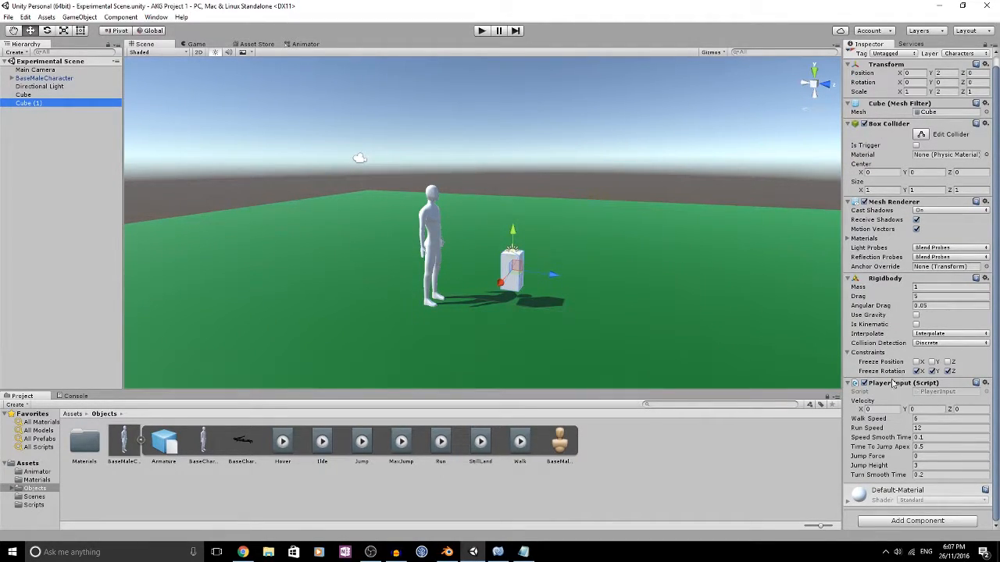
pyautogui.click(35, 79)
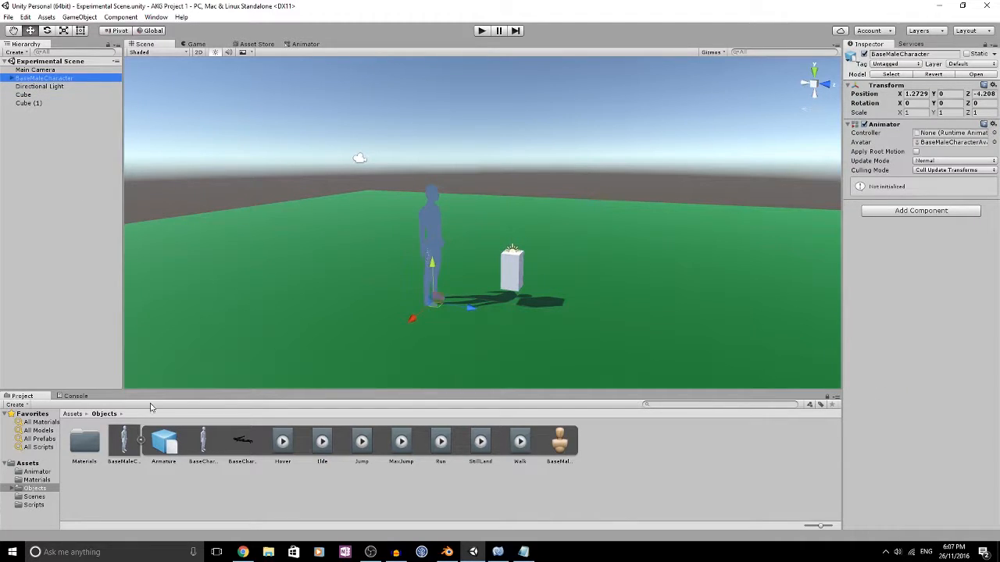
# Open the Scripts folder in the project's Assets
pyautogui.click(830, 400)
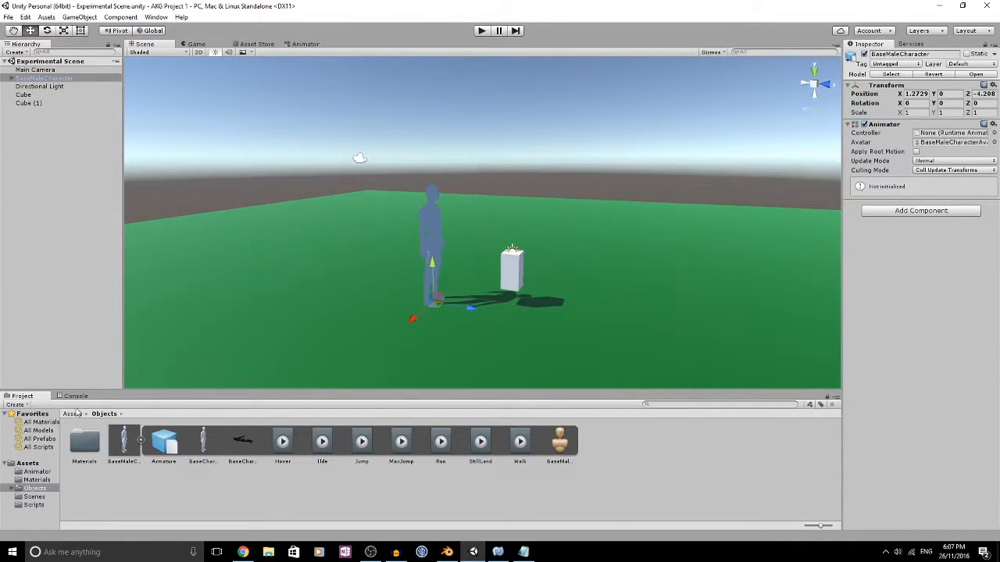
pyautogui.click(75, 414)
pyautogui.click(203, 442)
pyautogui.doubleClick(243, 442)
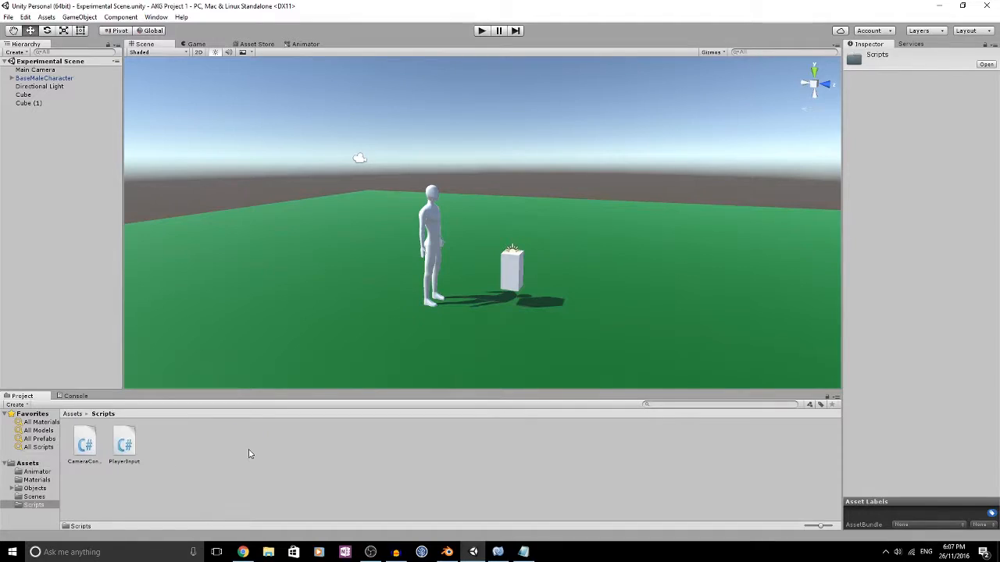
# Copy the Player Input script component from Cube (1) and paste it as a new component on BaseMaleCharacter
pyautogui.click(23, 95)
pyautogui.click(28, 103)
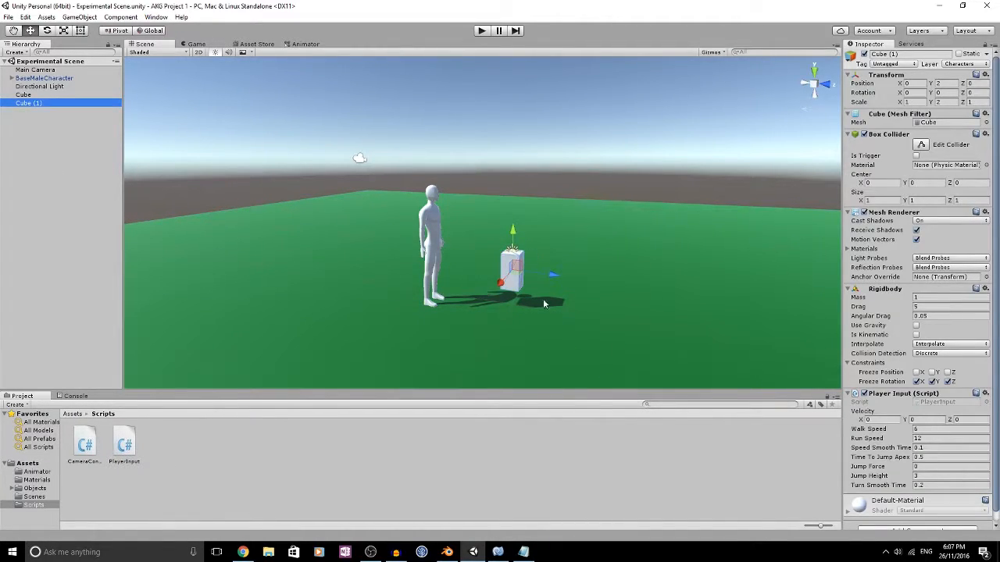
pyautogui.scroll(-1, 898, 373)
pyautogui.rightClick(899, 392)
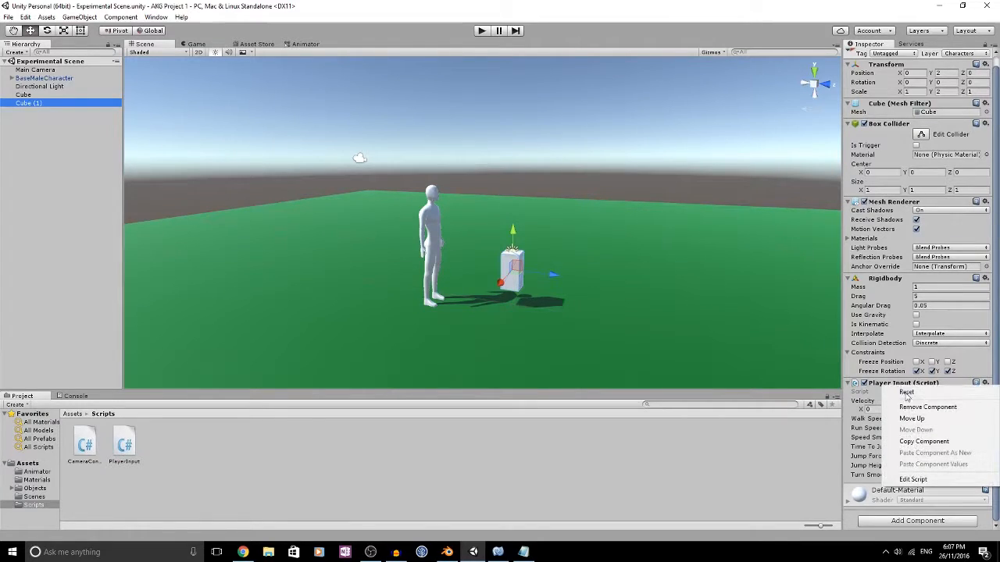
pyautogui.click(912, 442)
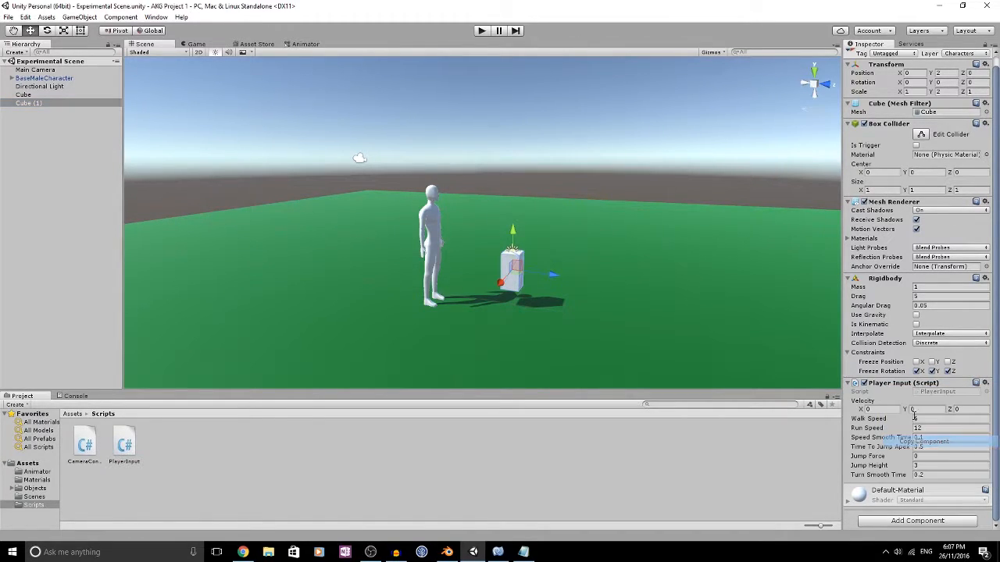
pyautogui.click(41, 78)
pyautogui.rightClick(896, 127)
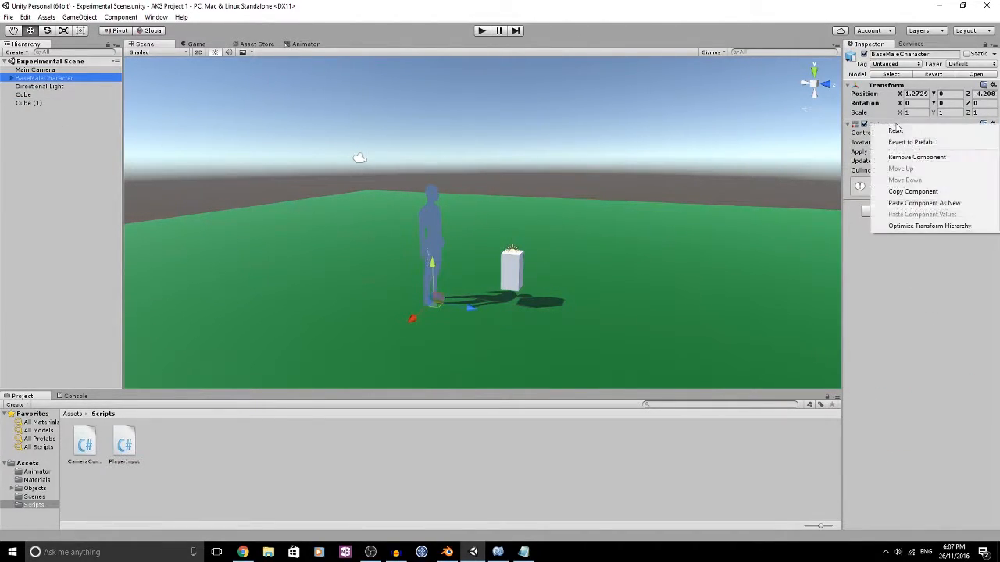
pyautogui.click(937, 205)
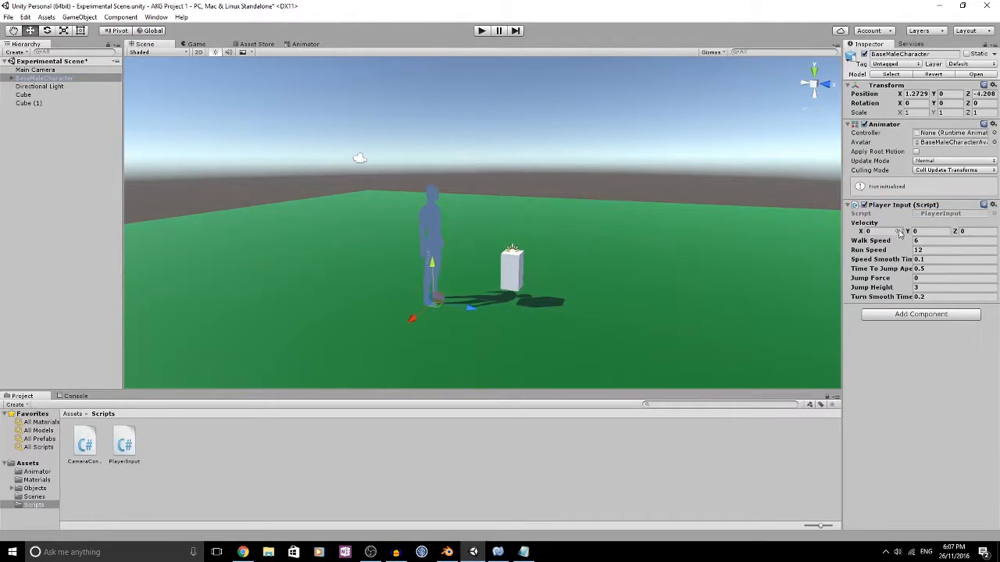
# Check the Rigidbody on Cube (1), and add a Rigidbody component to BaseMaleCharacter
pyautogui.click(31, 103)
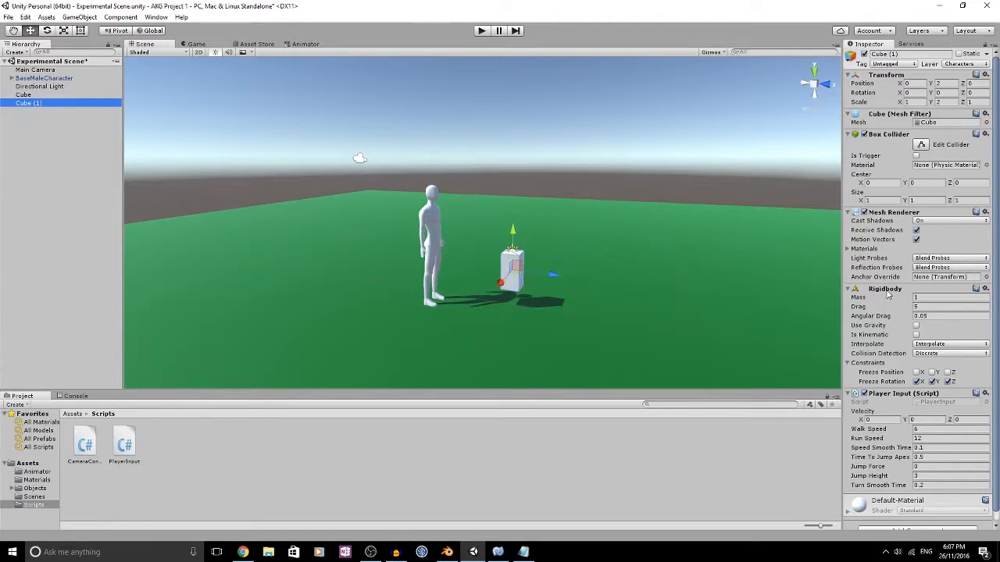
pyautogui.click(886, 289)
pyautogui.rightClick(886, 289)
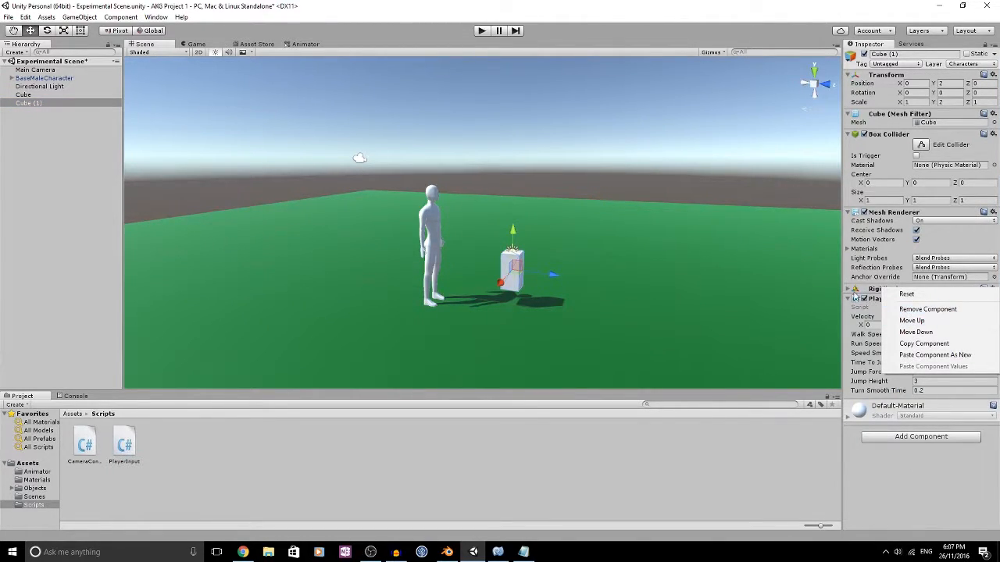
pyautogui.click(848, 290)
pyautogui.click(848, 291)
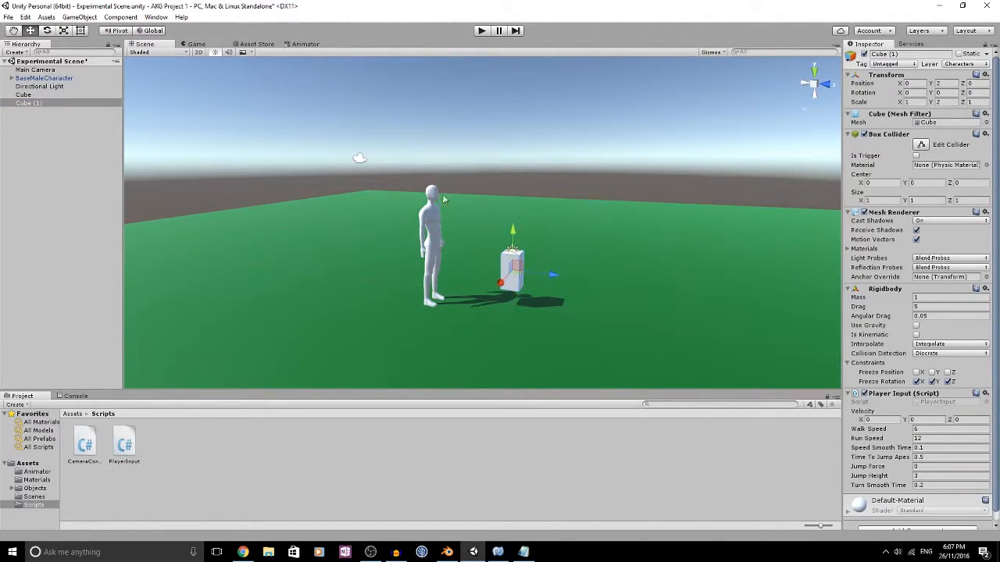
pyautogui.click(45, 79)
pyautogui.click(909, 316)
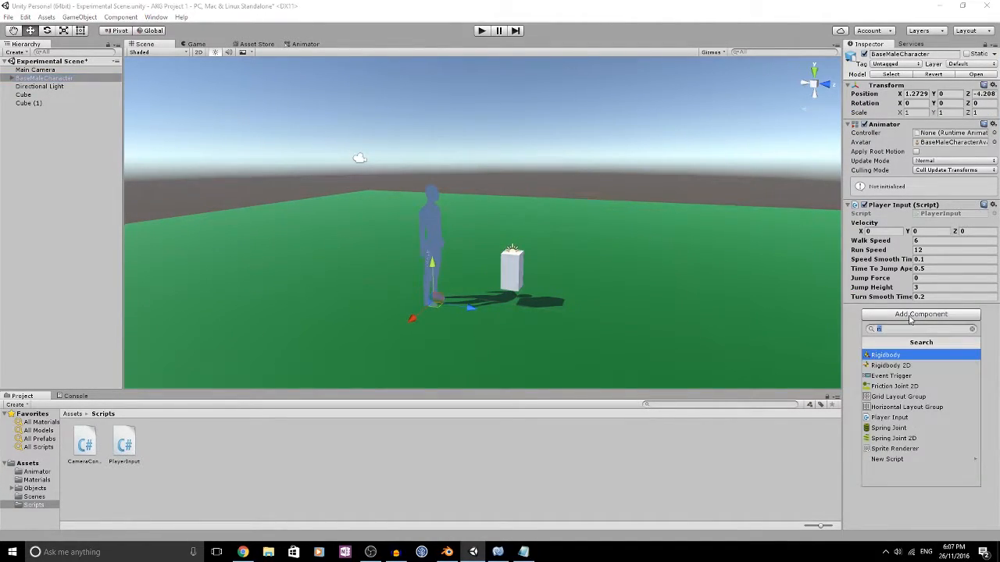
pyautogui.press('Return')
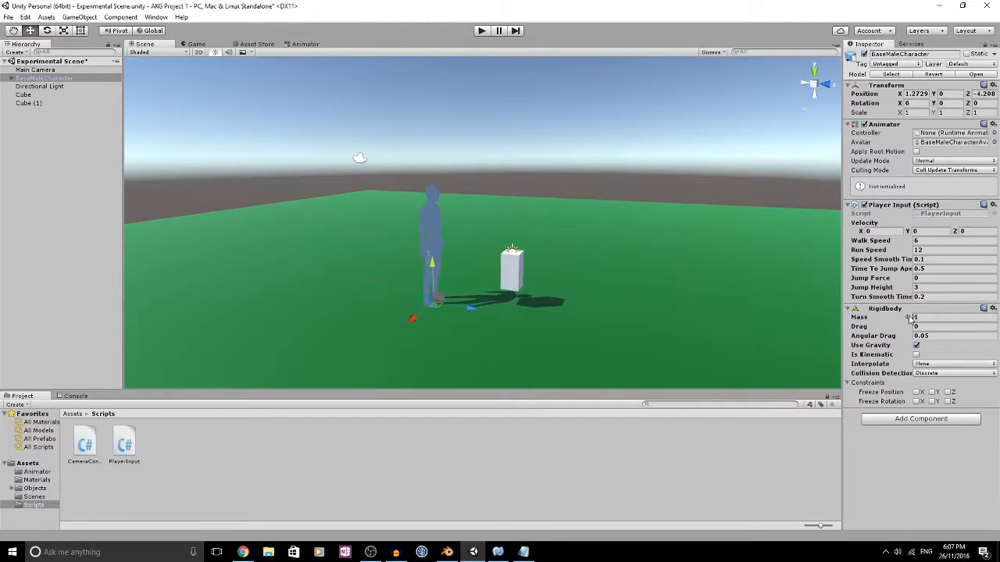
# Add a Capsule Collider component to BaseMaleCharacter
pyautogui.scroll(2, 426, 278)
pyautogui.keyDown('alt'); pyautogui.moveTo(442, 280); pyautogui.dragTo(479, 263); pyautogui.keyUp('alt')
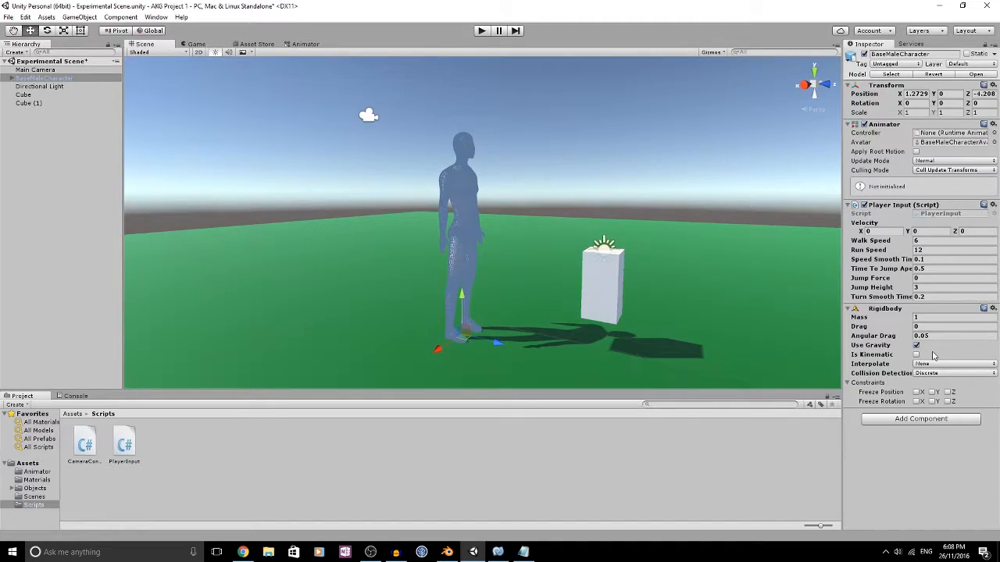
pyautogui.click(899, 421)
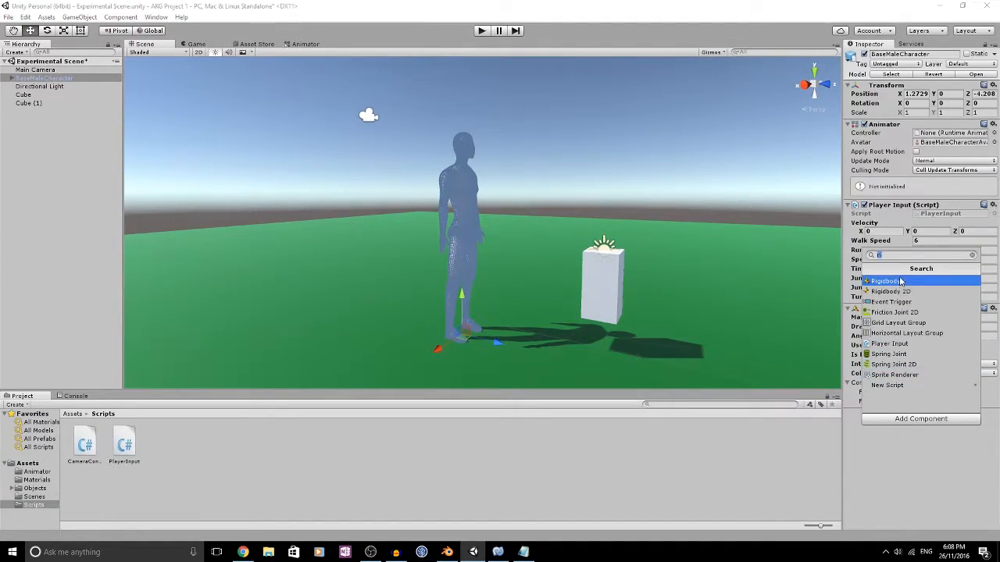
pyautogui.write('cap')
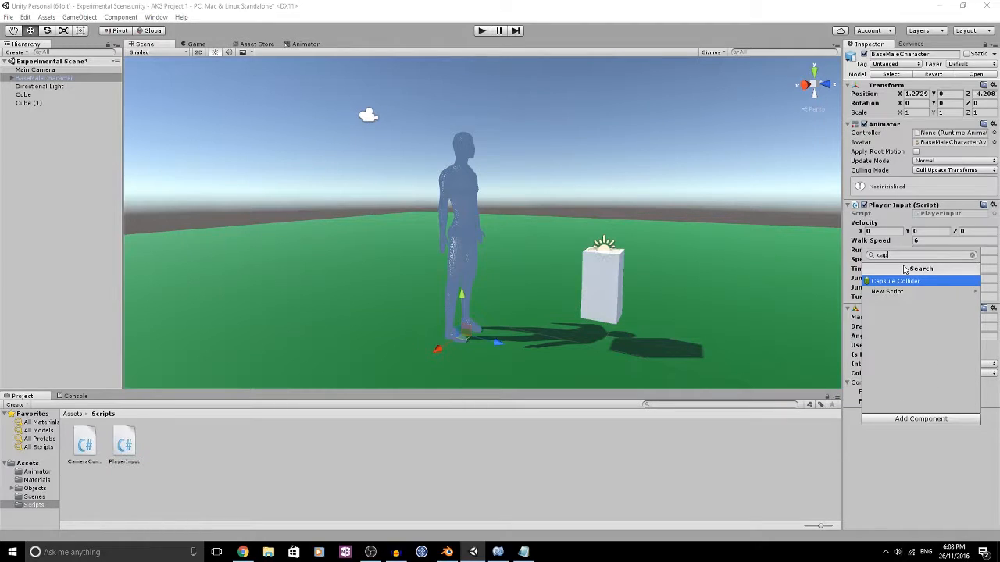
pyautogui.click(907, 282)
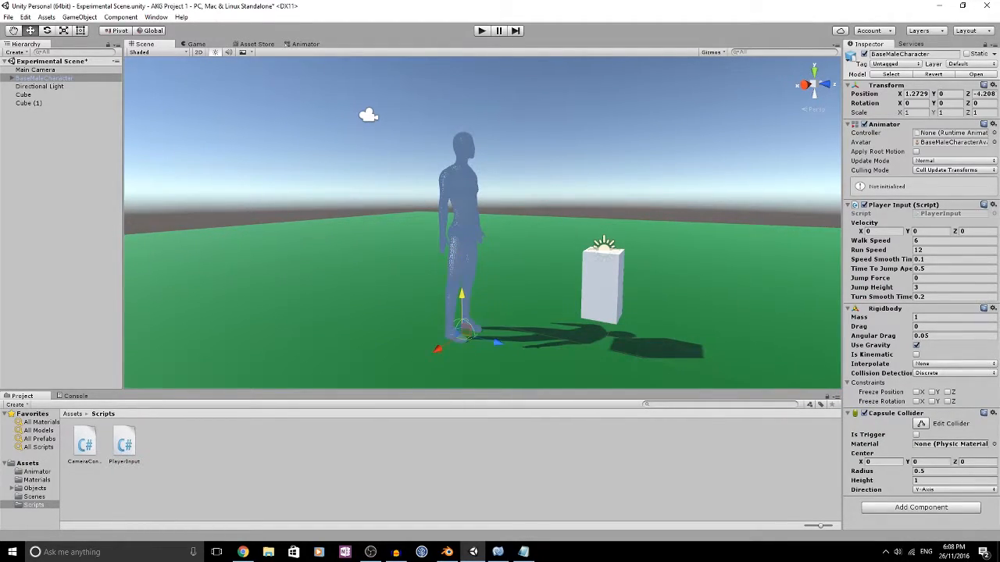
pyautogui.click(921, 424)
pyautogui.moveTo(462, 320); pyautogui.dragTo(477, 283)
pyautogui.click(922, 424)
pyautogui.moveTo(864, 472); pyautogui.dragTo(875, 472)
pyautogui.hotkey('ctrl', 'z')
# Size BaseMaleCharacter's Capsule Collider to radius 0.8 and height 7, with its center at Y 3.5
pyautogui.keyDown('alt'); pyautogui.moveTo(587, 306); pyautogui.dragTo(364, 244); pyautogui.keyUp('alt')
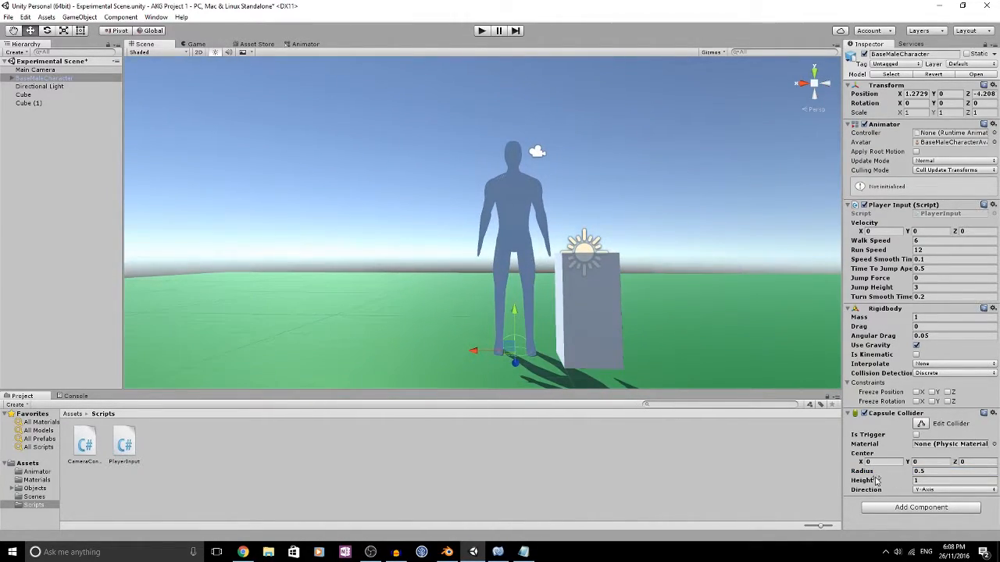
pyautogui.moveTo(869, 474); pyautogui.dragTo(879, 477)
pyautogui.click(927, 462)
pyautogui.write('4')
pyautogui.write('3')
pyautogui.write('.5')
pyautogui.click(922, 481)
pyautogui.write('7')
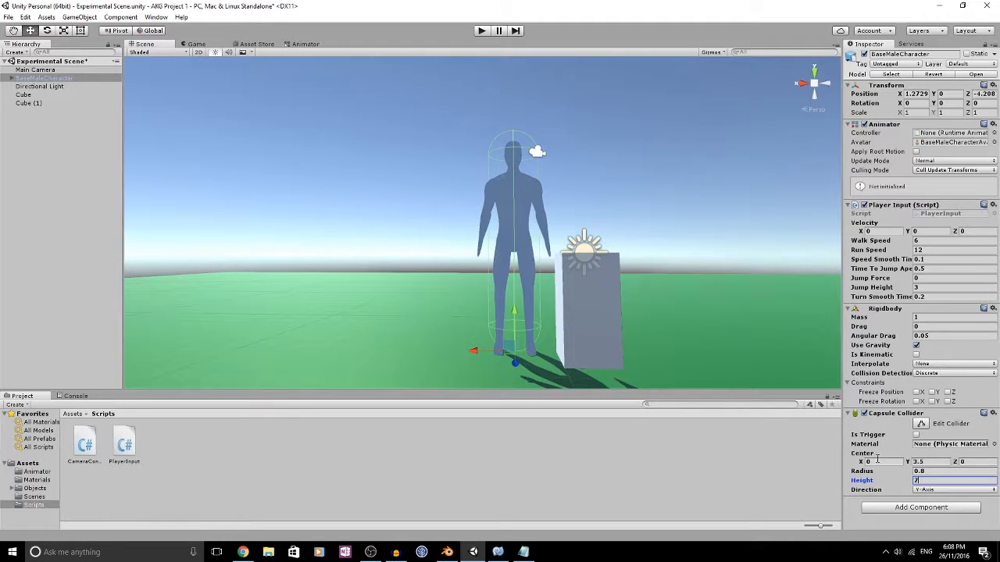
# Refine the Capsule Collider on BaseMaleCharacter to a center Y of 3.4 and a height of 6.8
pyautogui.keyDown('alt'); pyautogui.moveTo(411, 194); pyautogui.dragTo(379, 105); pyautogui.keyUp('alt')
pyautogui.keyDown('alt'); pyautogui.moveTo(866, 245); pyautogui.dragTo(534, 205); pyautogui.keyUp('alt')
pyautogui.click(920, 462)
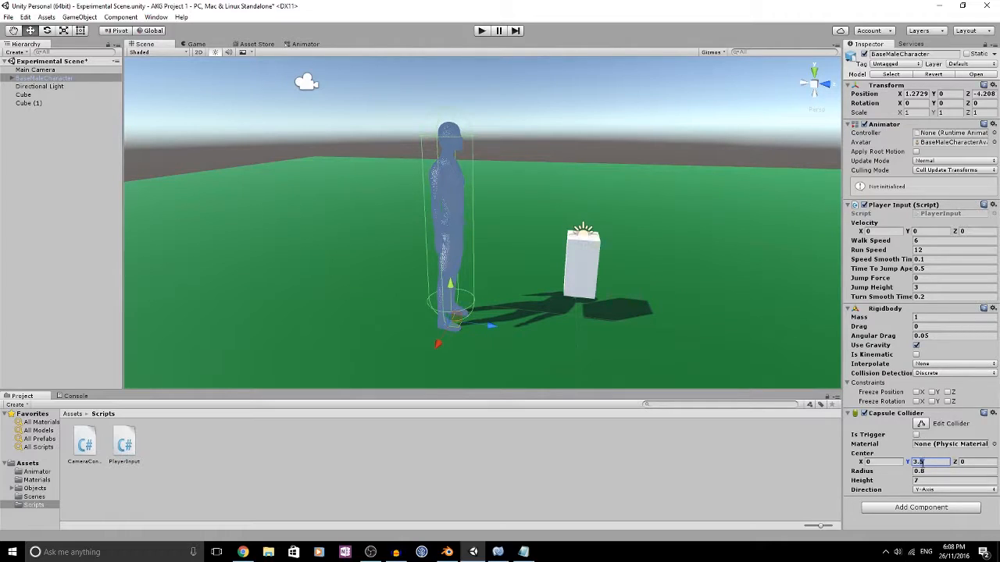
pyautogui.write('3.4')
pyautogui.click(938, 481)
pyautogui.write('6.8')
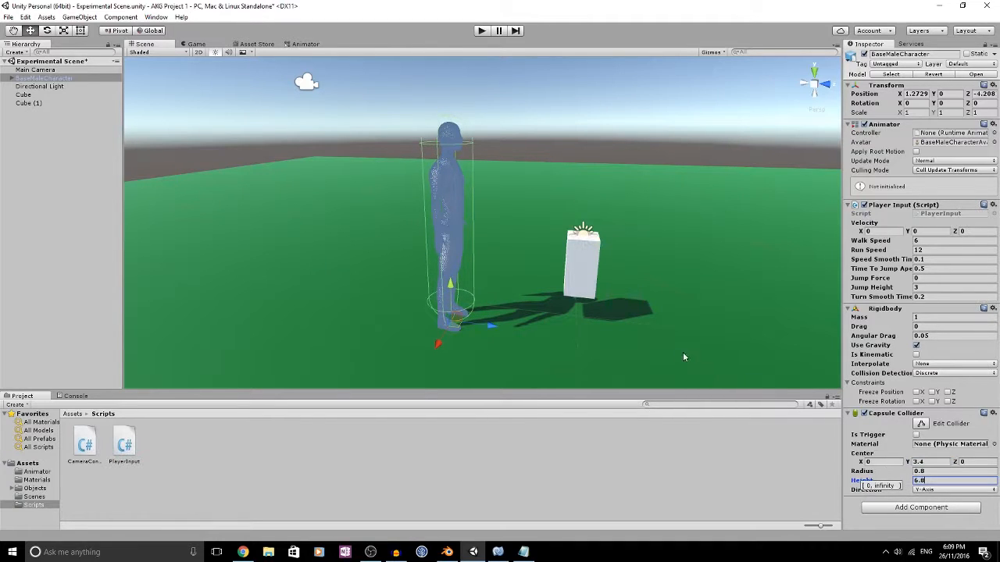
# Assign BaseMaleCharacter as the Target of the Main Camera's Camera Controller script
pyautogui.keyDown('alt'); pyautogui.moveTo(582, 291); pyautogui.dragTo(703, 273); pyautogui.keyUp('alt')
pyautogui.scroll(-4, 567, 248)
pyautogui.keyDown('alt'); pyautogui.moveTo(568, 245); pyautogui.dragTo(494, 187); pyautogui.keyUp('alt')
pyautogui.click(494, 187)
pyautogui.keyDown('alt'); pyautogui.moveTo(567, 149); pyautogui.dragTo(310, 163); pyautogui.keyUp('alt')
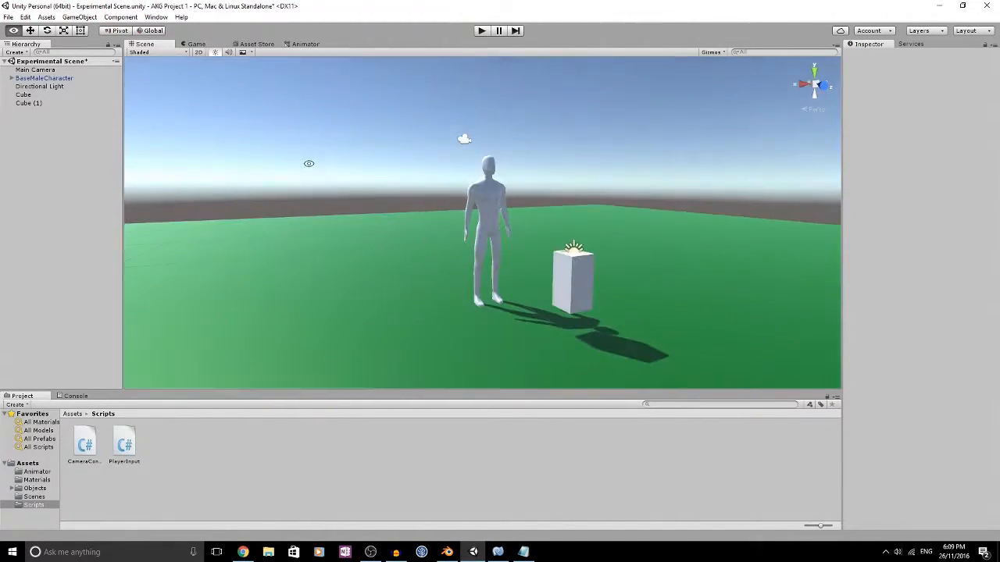
pyautogui.click(39, 94)
pyautogui.click(44, 78)
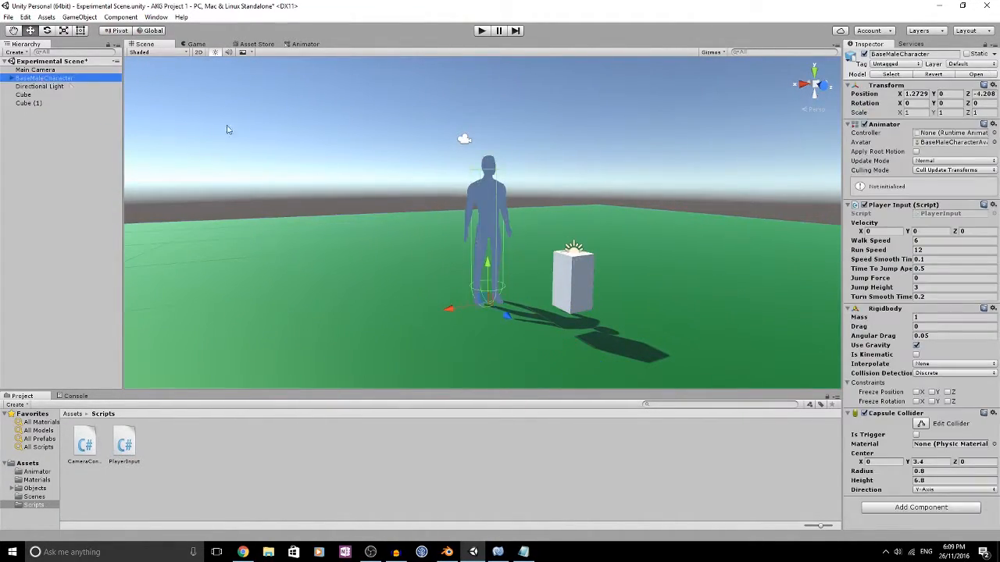
pyautogui.click(21, 70)
pyautogui.keyDown('alt'); pyautogui.moveTo(639, 224); pyautogui.dragTo(769, 222); pyautogui.keyUp('alt')
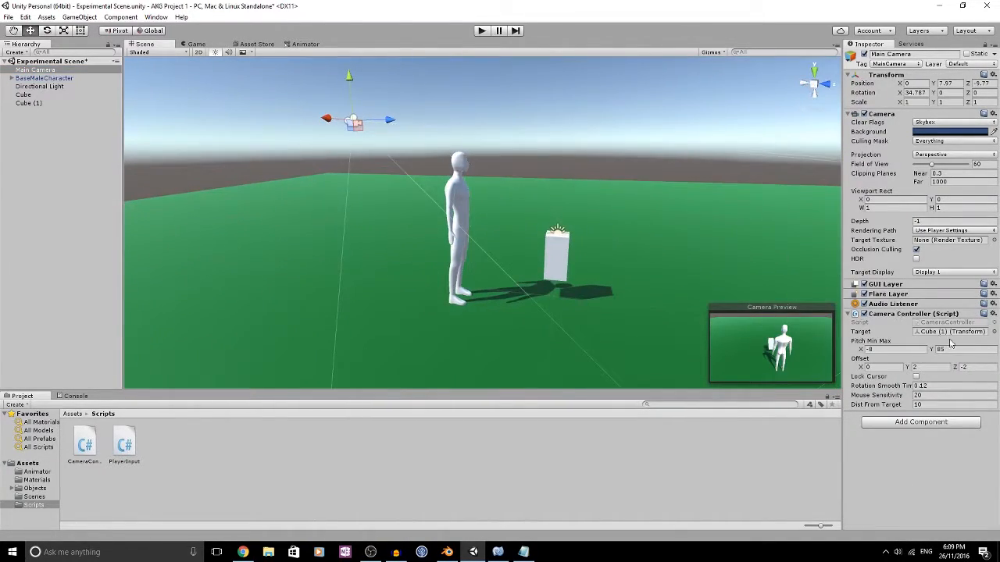
pyautogui.moveTo(47, 78); pyautogui.dragTo(937, 332)
pyautogui.keyDown('alt'); pyautogui.moveTo(437, 139); pyautogui.dragTo(511, 132); pyautogui.keyUp('alt')
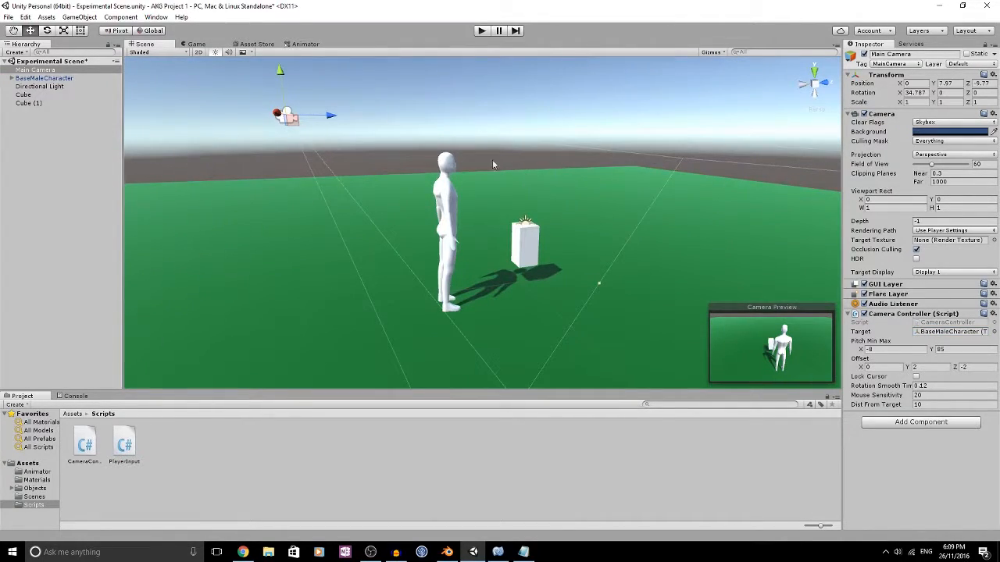
# Delete Cube (1) from the scene
pyautogui.click(25, 103)
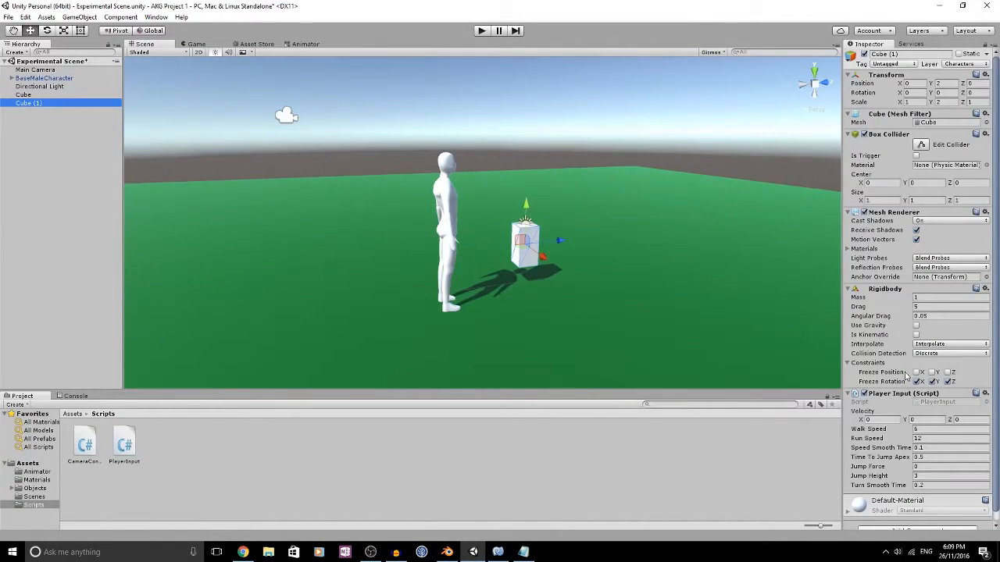
pyautogui.scroll(-1, 906, 376)
pyautogui.scroll(1, 890, 414)
pyautogui.click(37, 104)
pyautogui.click(43, 87)
pyautogui.click(36, 103)
pyautogui.press('Delete')
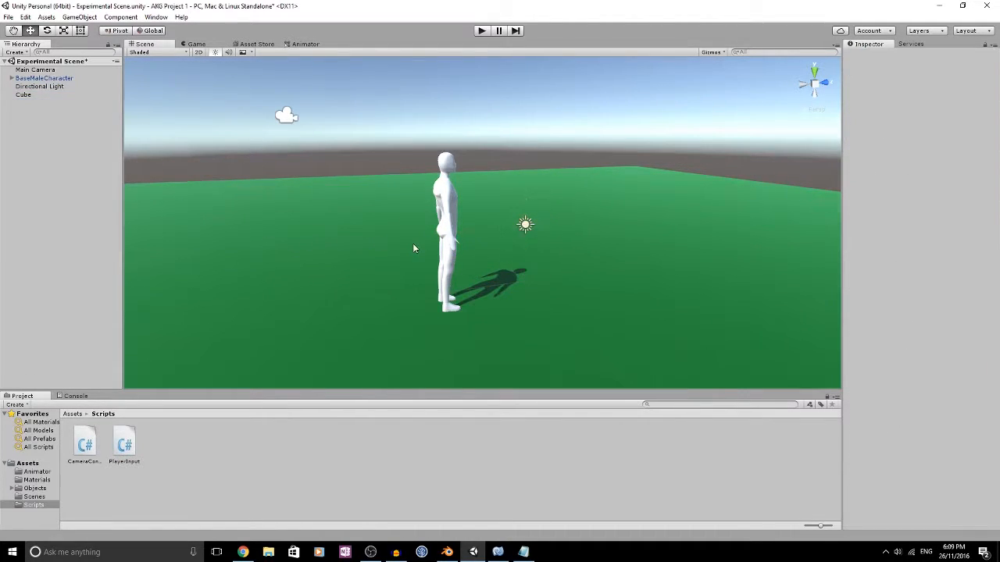
# Run the scene with BaseMaleCharacter selected to test its movement, and stop playback
pyautogui.click(53, 78)
pyautogui.click(488, 32)
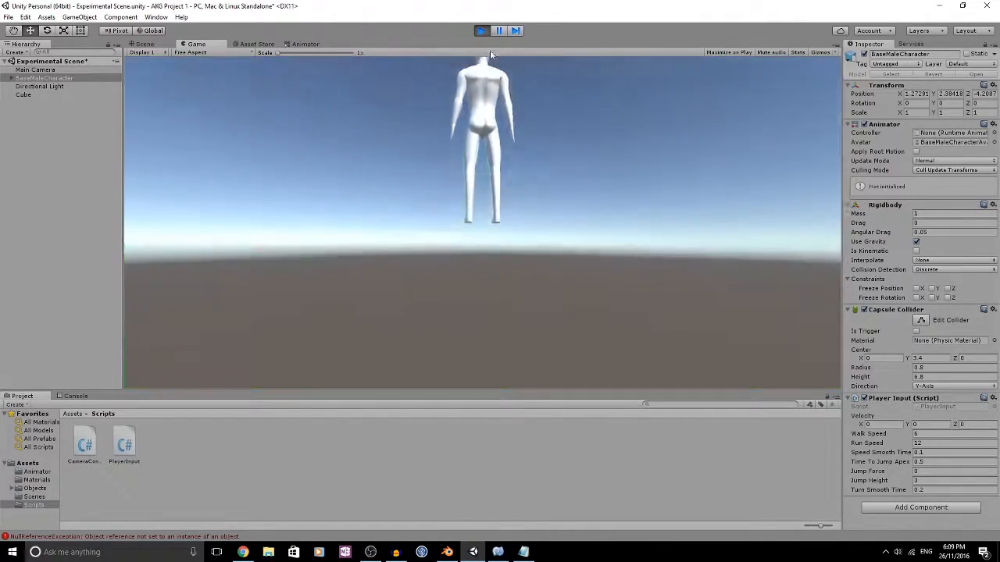
pyautogui.click(481, 30)
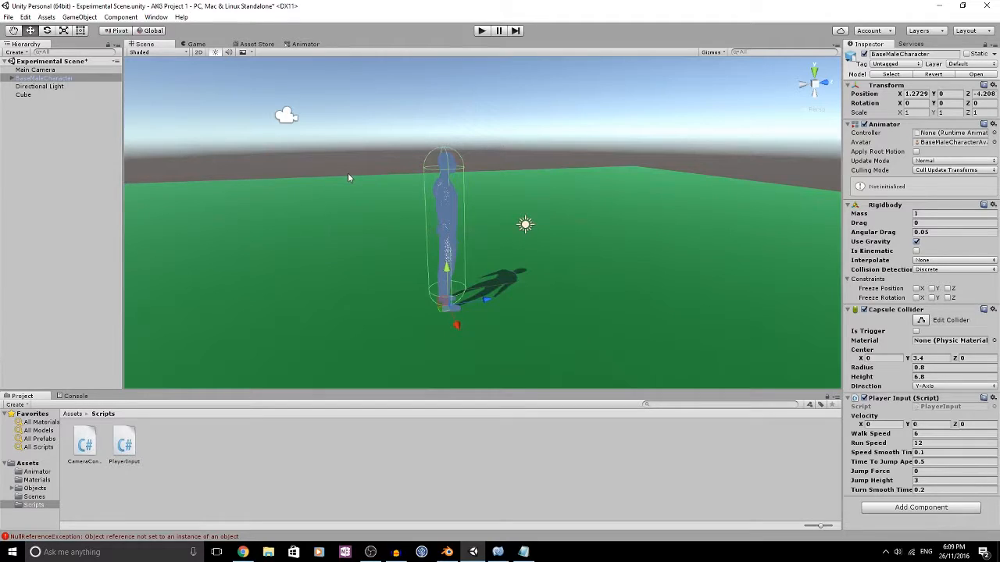
# Undo the deletion of Cube (1)
pyautogui.click(429, 146)
pyautogui.click(440, 159)
pyautogui.click(422, 155)
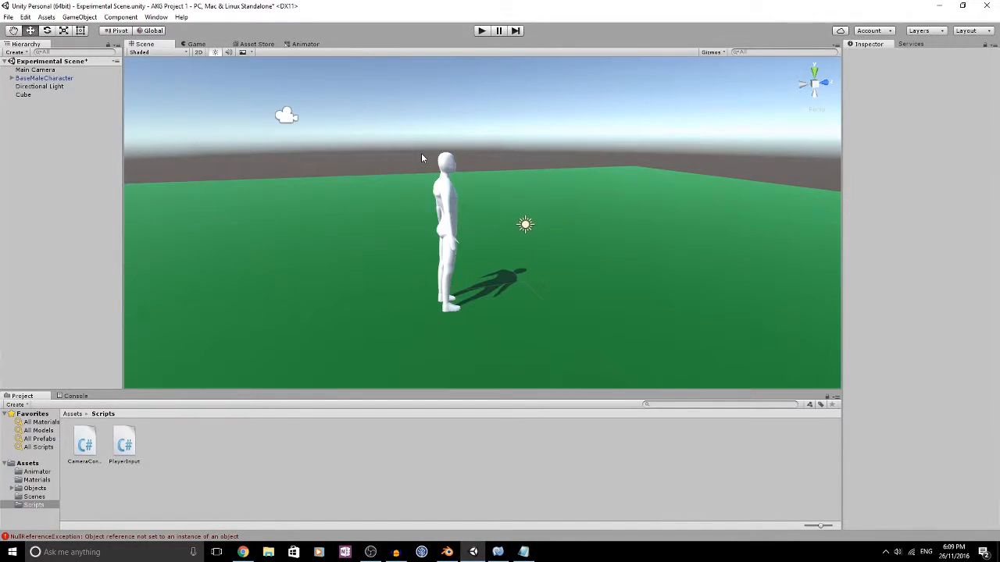
pyautogui.hotkey('ctrl', 'z')
# Check the constraints on Cube (1), and freeze rotation on X, Y and Z in BaseMaleCharacter's Rigidbody
pyautogui.click(29, 103)
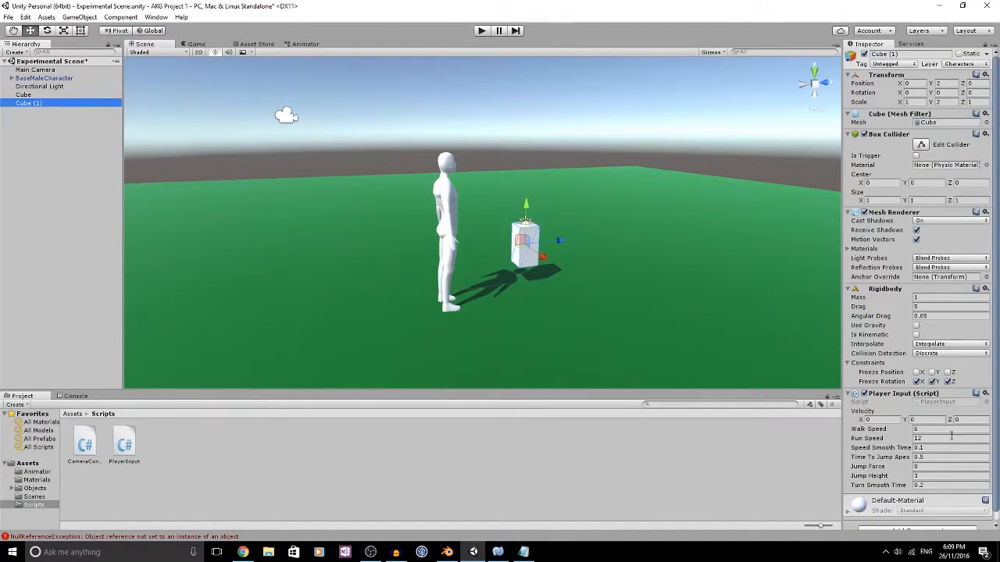
pyautogui.scroll(-2, 937, 447)
pyautogui.scroll(2, 906, 406)
pyautogui.click(51, 78)
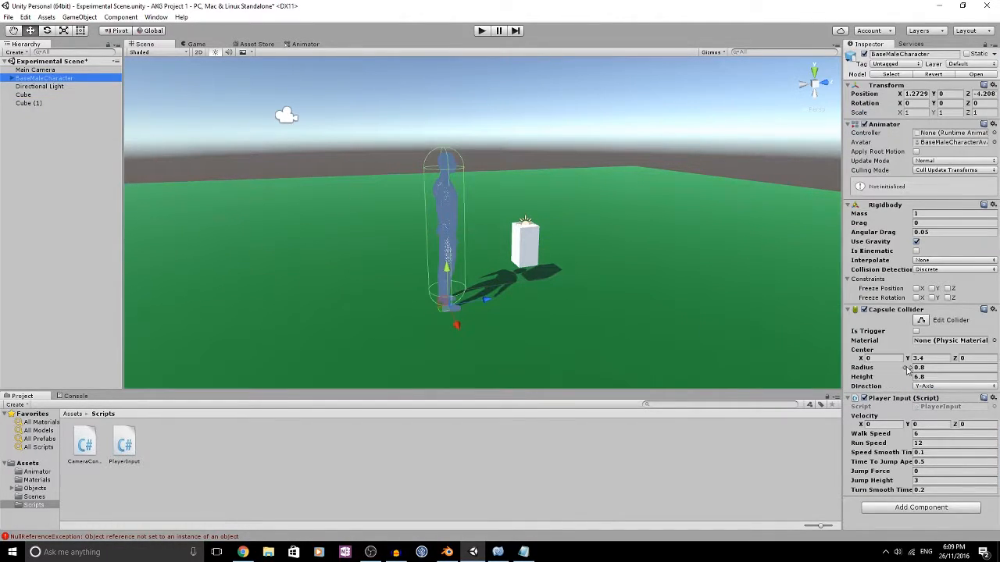
pyautogui.click(919, 305)
pyautogui.click(917, 298)
pyautogui.click(933, 298)
pyautogui.click(948, 297)
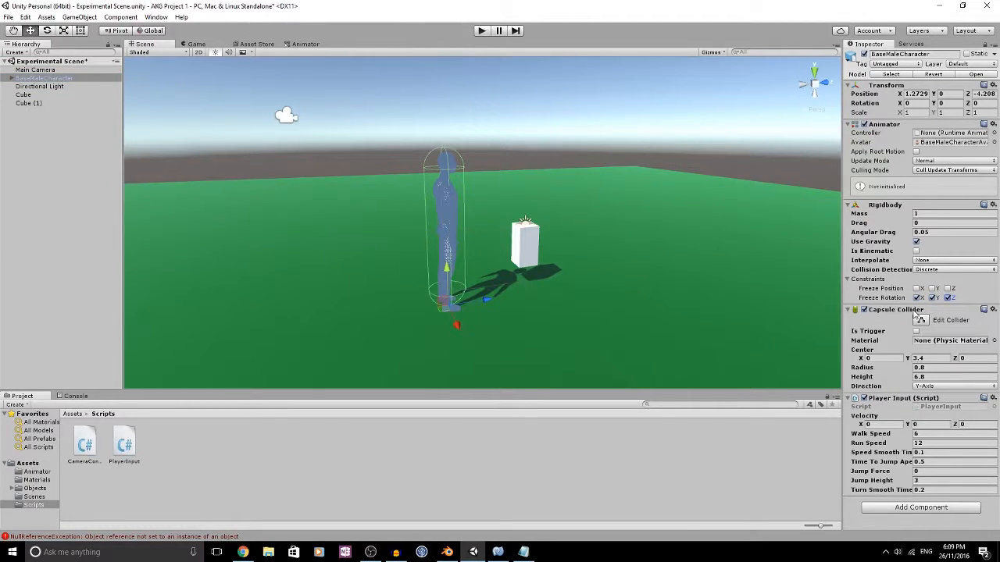
# Compare Cube (1) with BaseMaleCharacter, and raise the character slightly to a Y position of 0.33
pyautogui.click(37, 103)
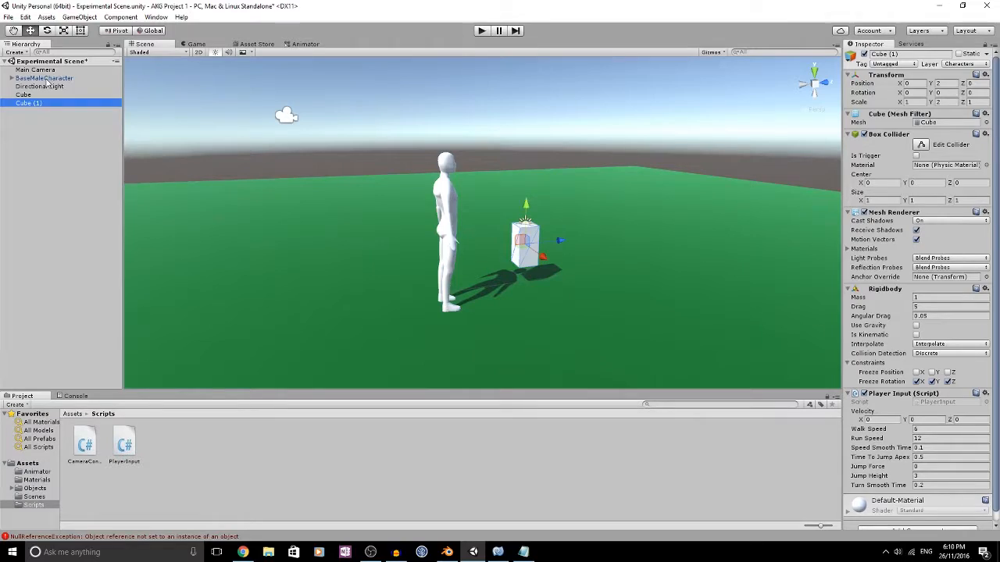
pyautogui.click(47, 79)
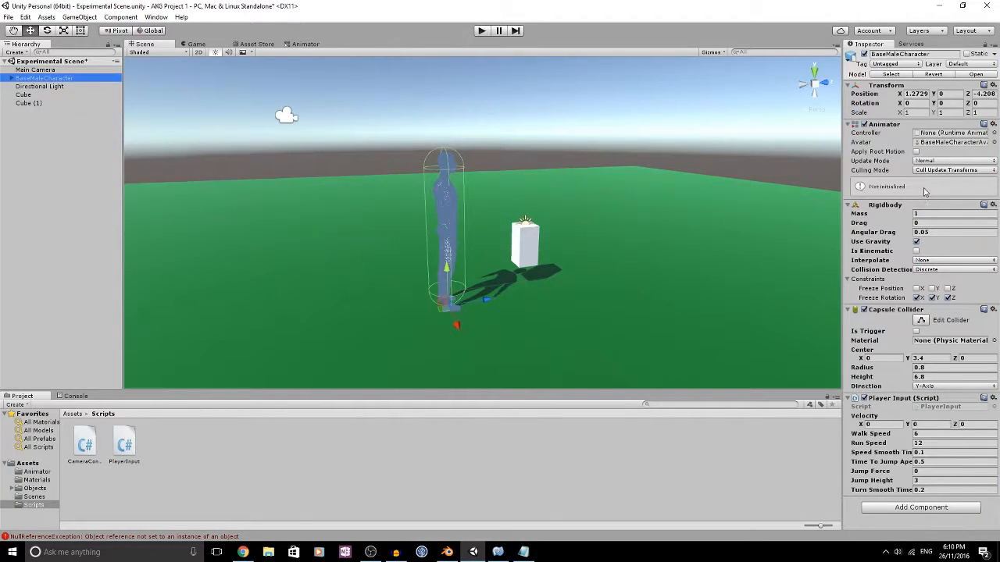
pyautogui.moveTo(447, 271); pyautogui.dragTo(446, 262)
# Run the scene briefly, stop playback, and open the reported error in the Console
pyautogui.click(481, 31)
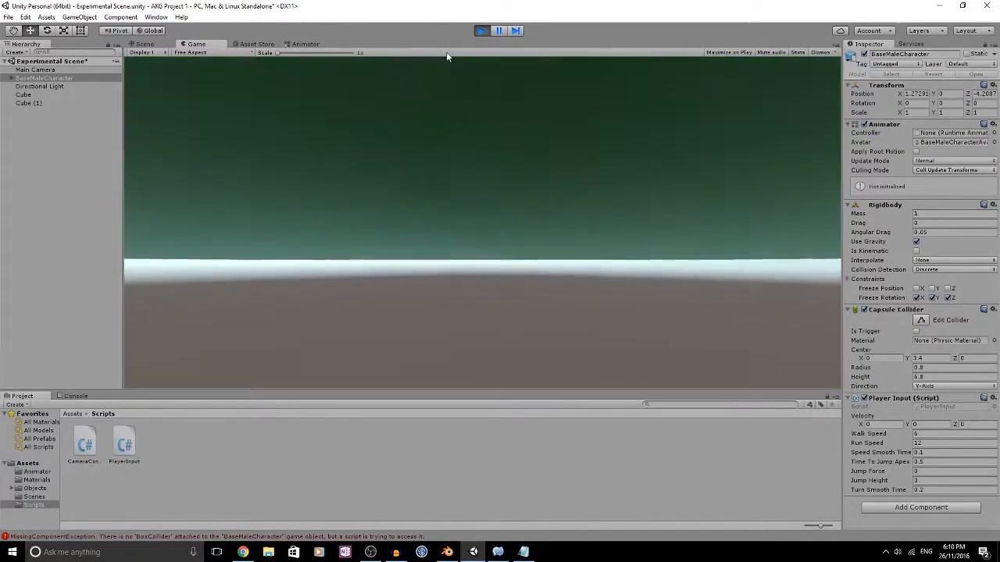
pyautogui.click(479, 33)
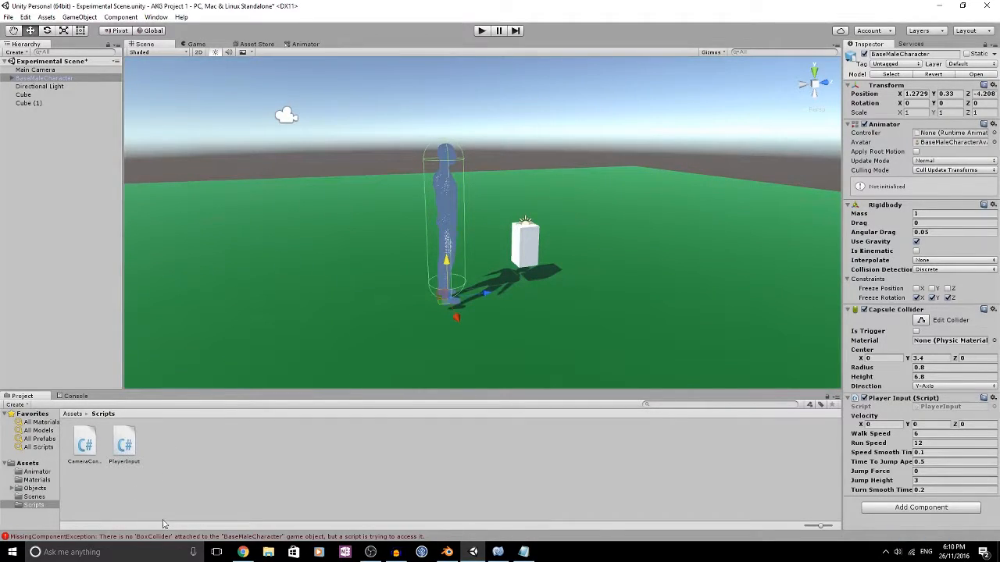
pyautogui.click(195, 537)
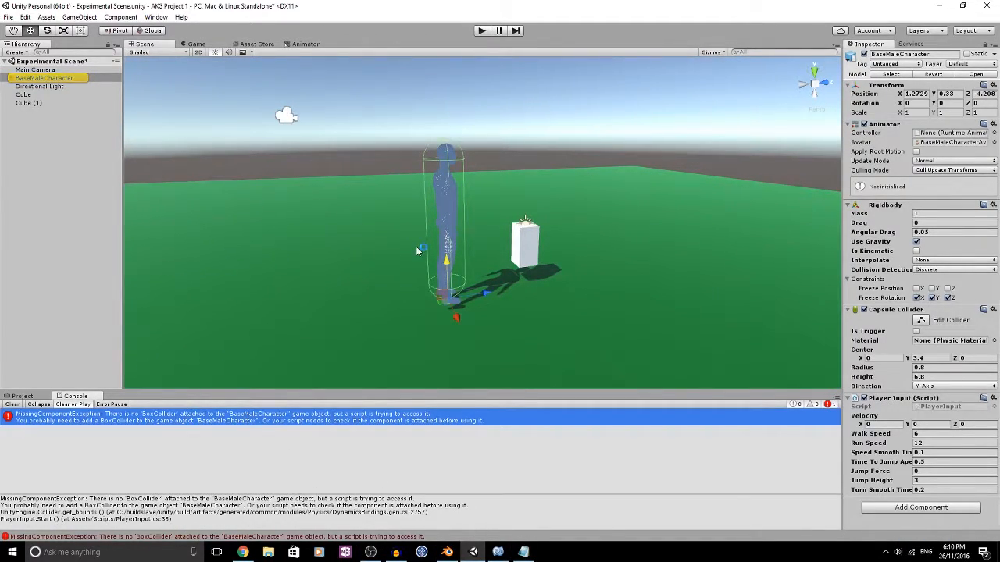
# Switch to MonoDevelop and replace BoxCollider with CapsuleCollider in the distToGround line of PlayerInput.cs
pyautogui.click(500, 555)
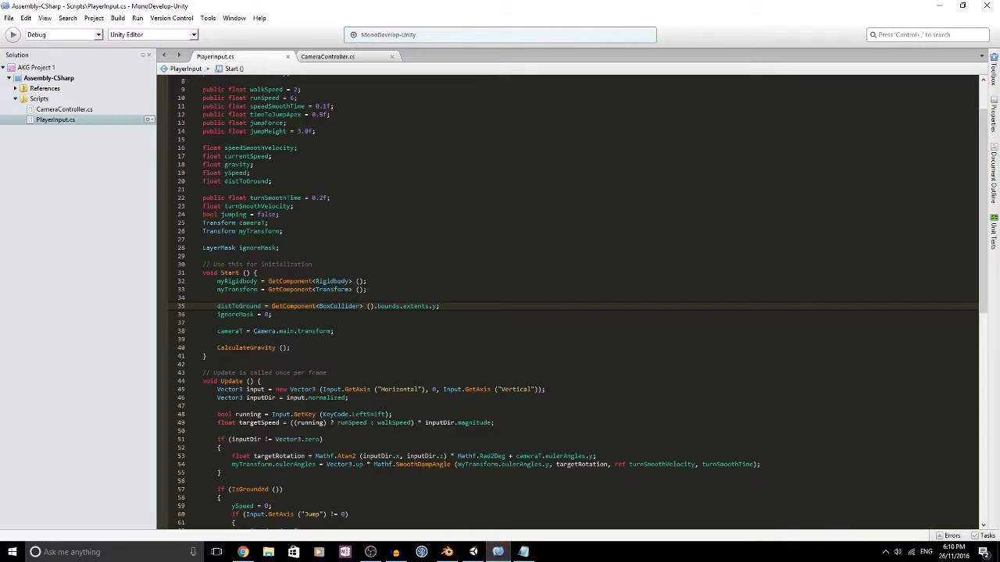
pyautogui.doubleClick(351, 307)
pyautogui.write('C')
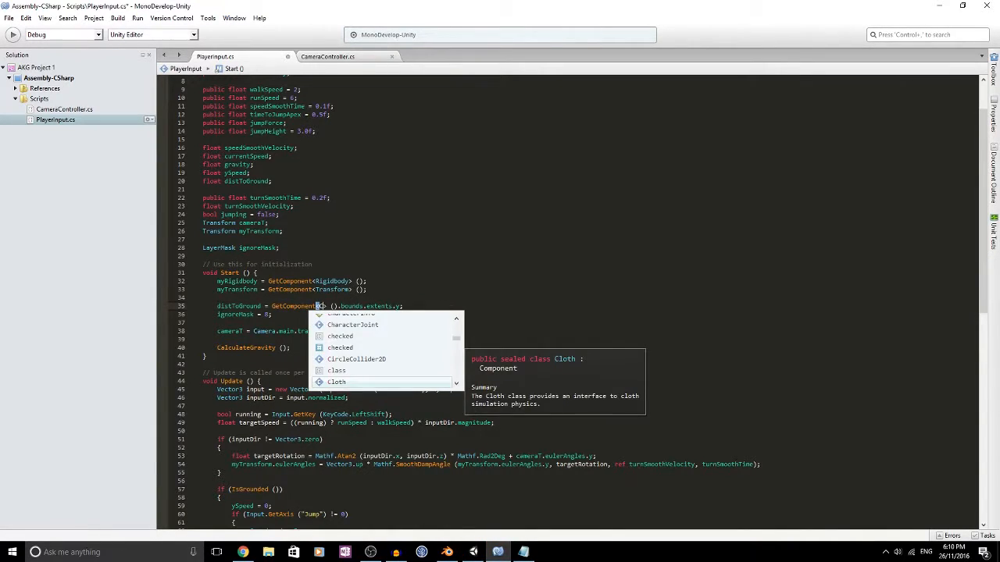
pyautogui.press('BackSpace')
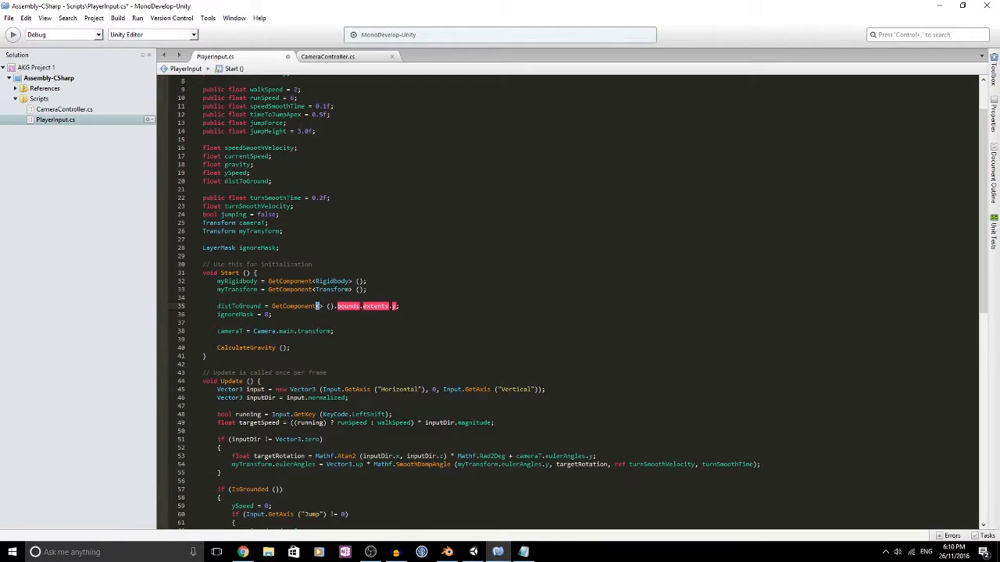
pyautogui.write('Cap')
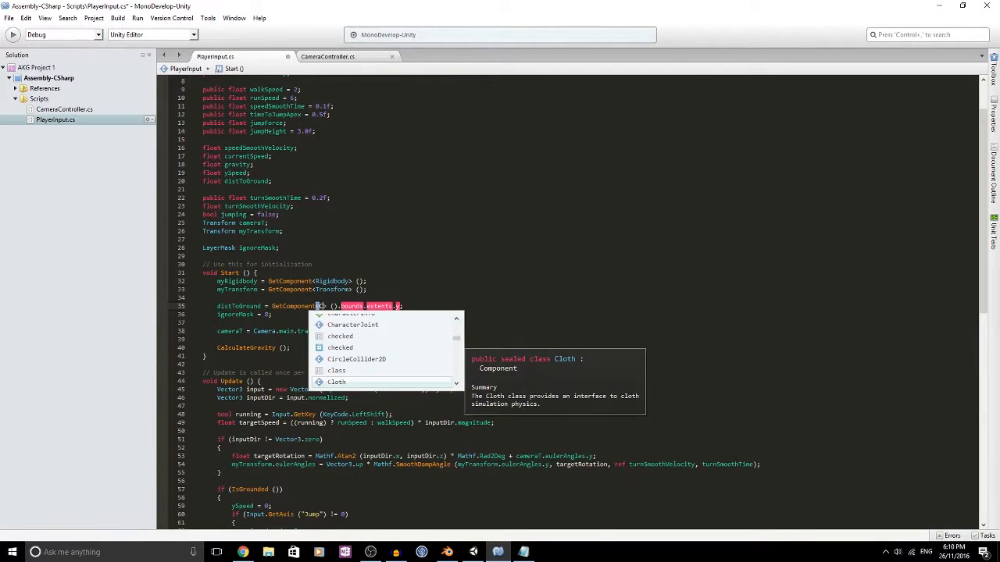
pyautogui.press('Return')
pyautogui.click(460, 282)
# Switch back to Unity, run the scene, test moving the character around, and stop playback
pyautogui.hotkey('alt', 'Tab')
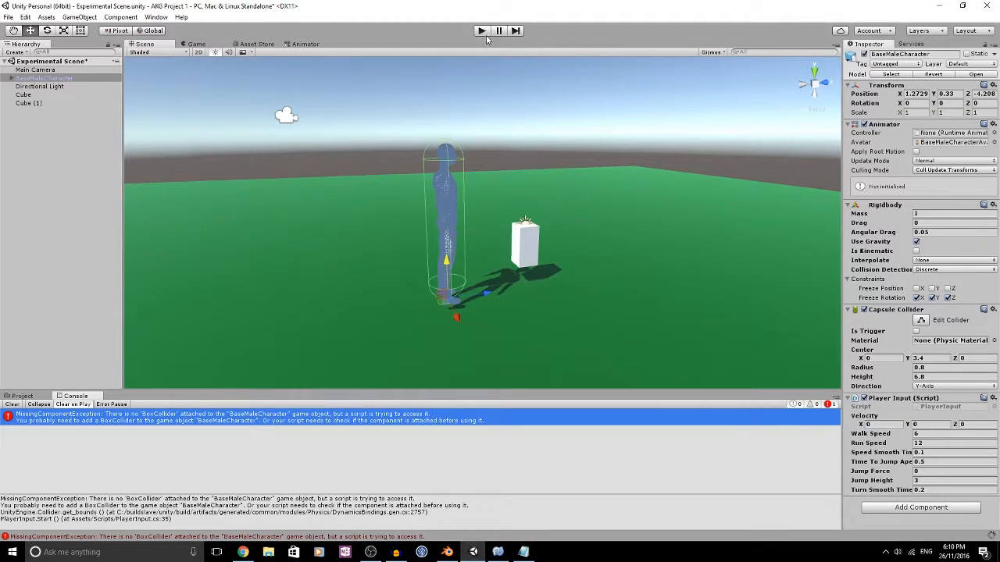
pyautogui.click(482, 30)
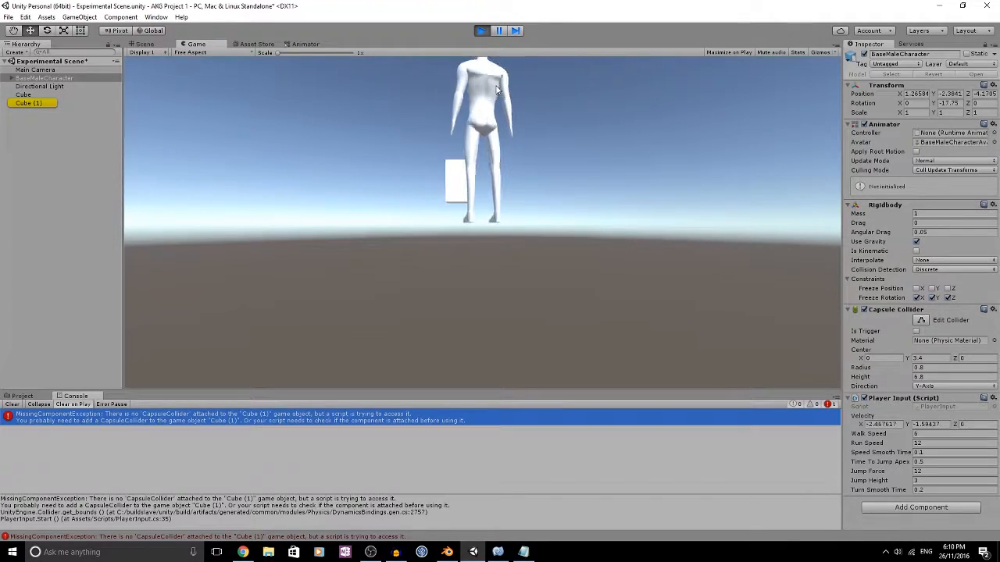
pyautogui.press('d')
pyautogui.press('w')
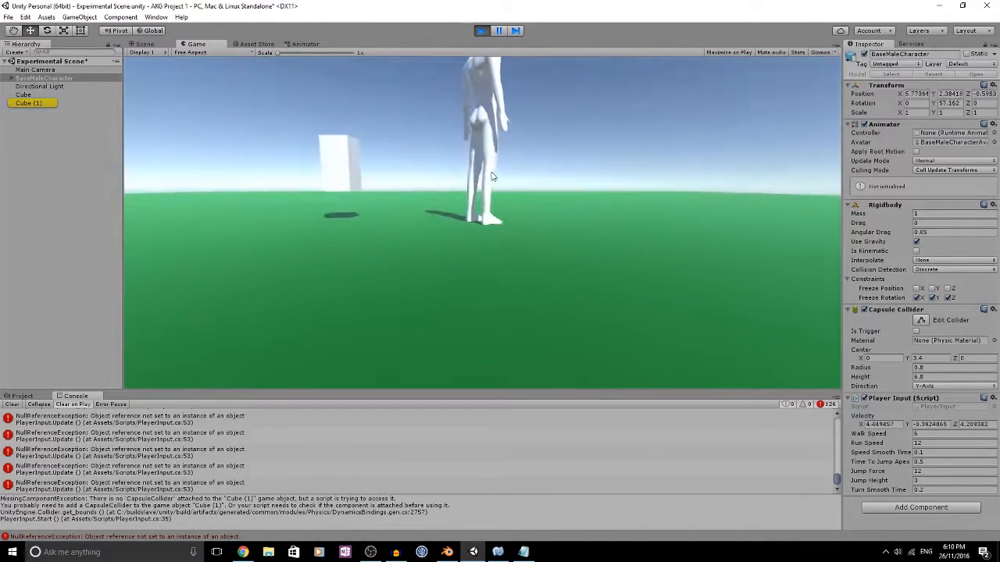
pyautogui.click(481, 32)
# Delete Cube (1) from the scene and run the scene briefly to test it without the placeholder
pyautogui.click(26, 105)
pyautogui.press('Delete')
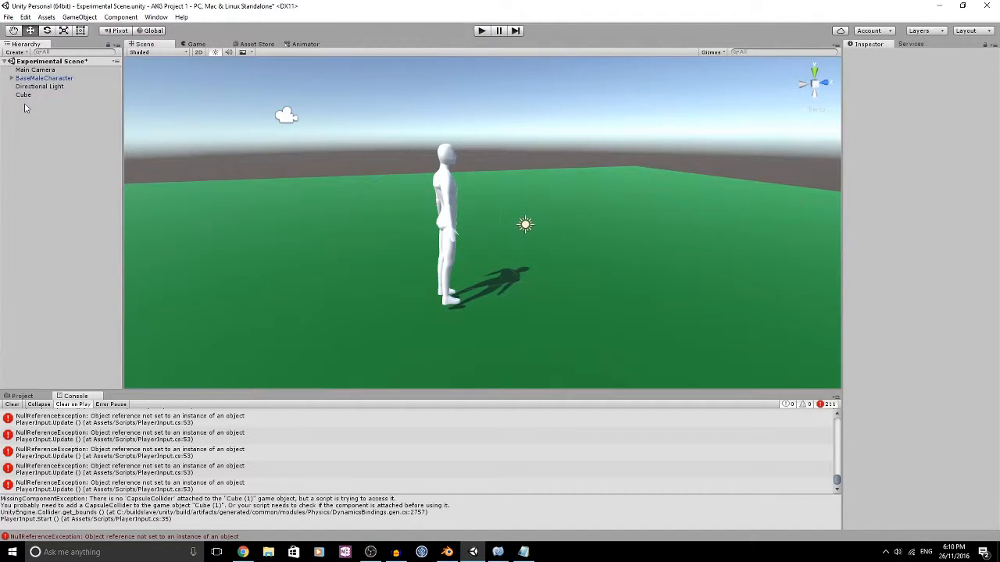
pyautogui.click(481, 31)
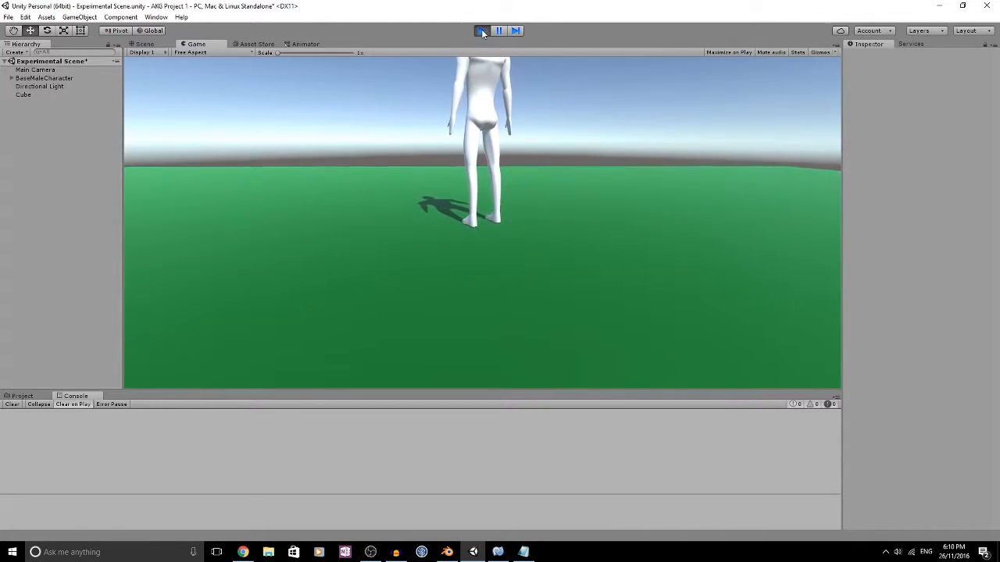
pyautogui.click(481, 30)
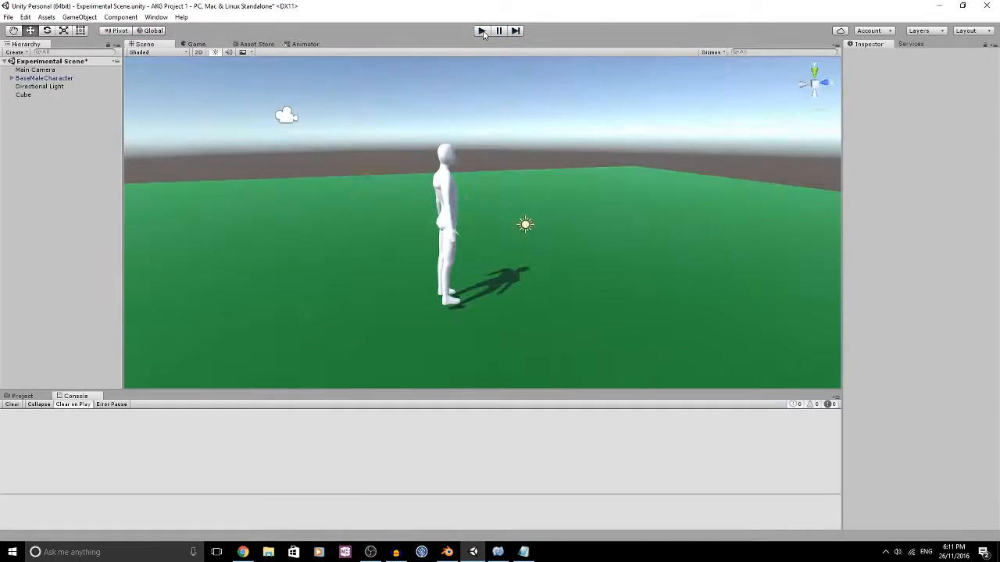
# Check the components of Cube and BaseMaleCharacter, and run the scene briefly with the character selected
pyautogui.click(28, 96)
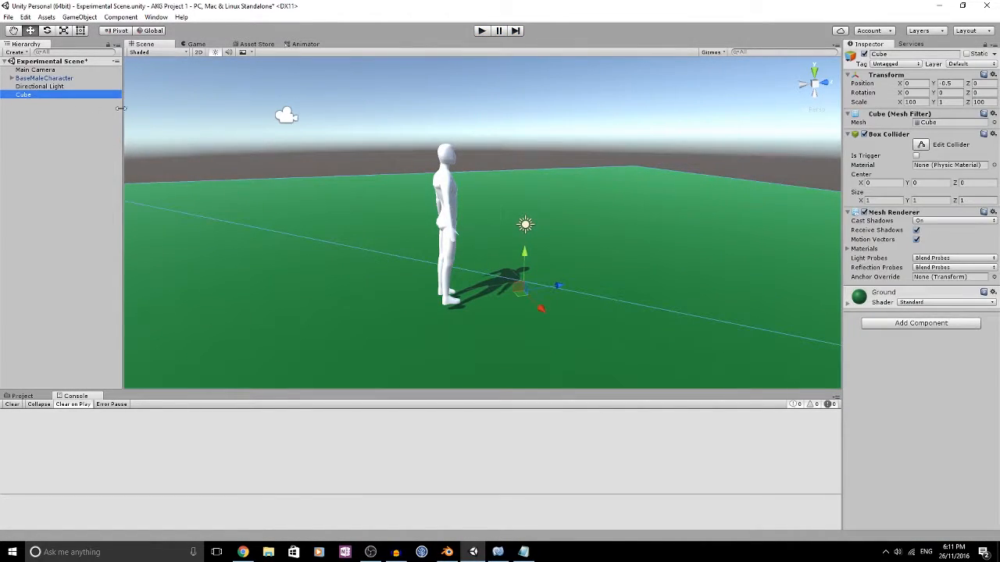
pyautogui.click(54, 78)
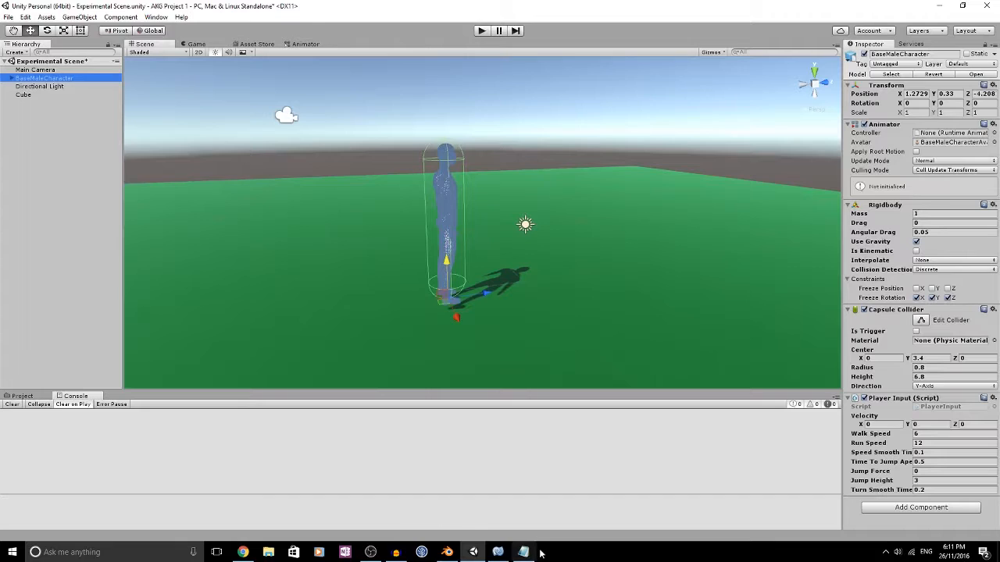
pyautogui.hotkey('ctrl', 'p')
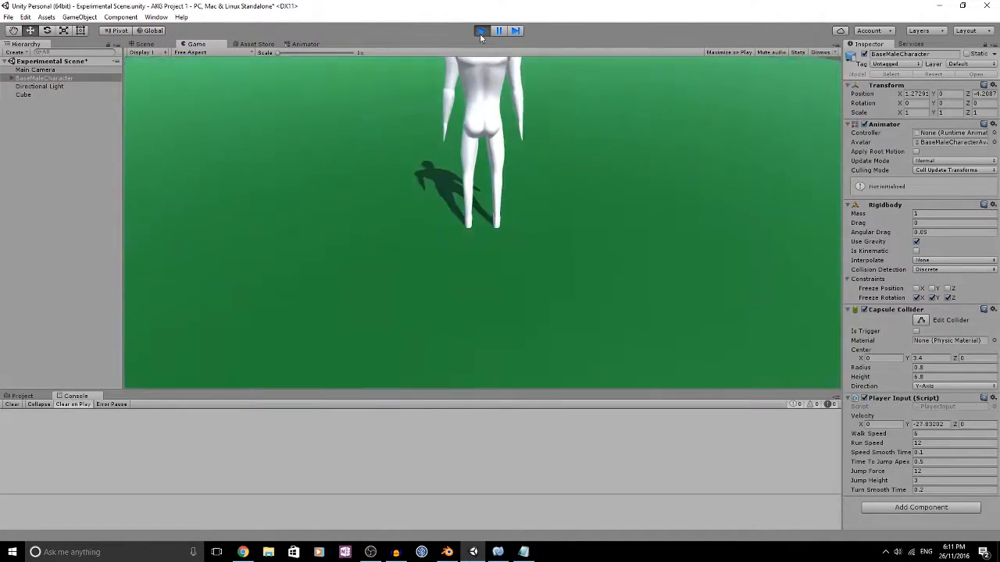
pyautogui.click(481, 31)
# Create a folder named Prefab in the project's Assets folder
pyautogui.click(22, 396)
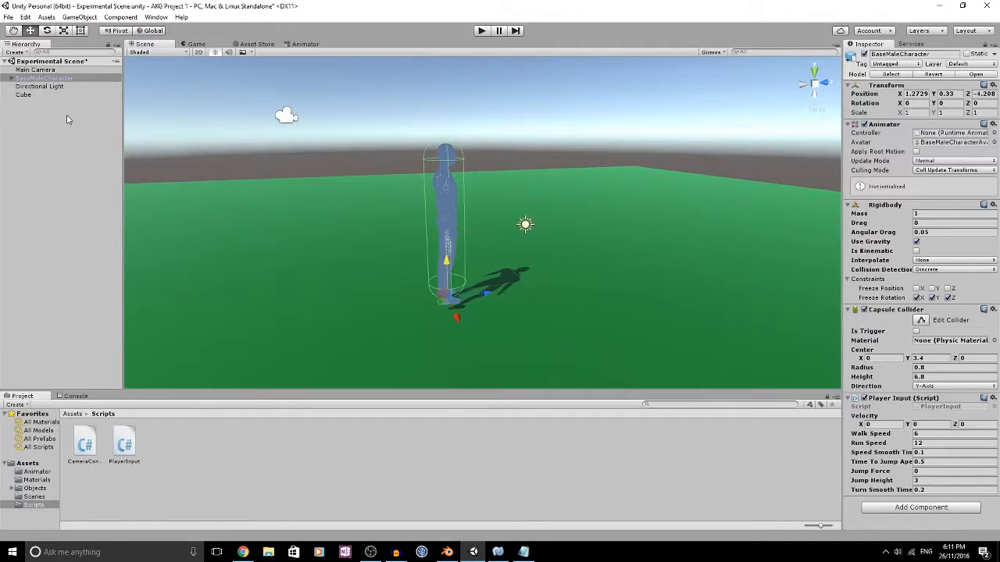
pyautogui.click(72, 414)
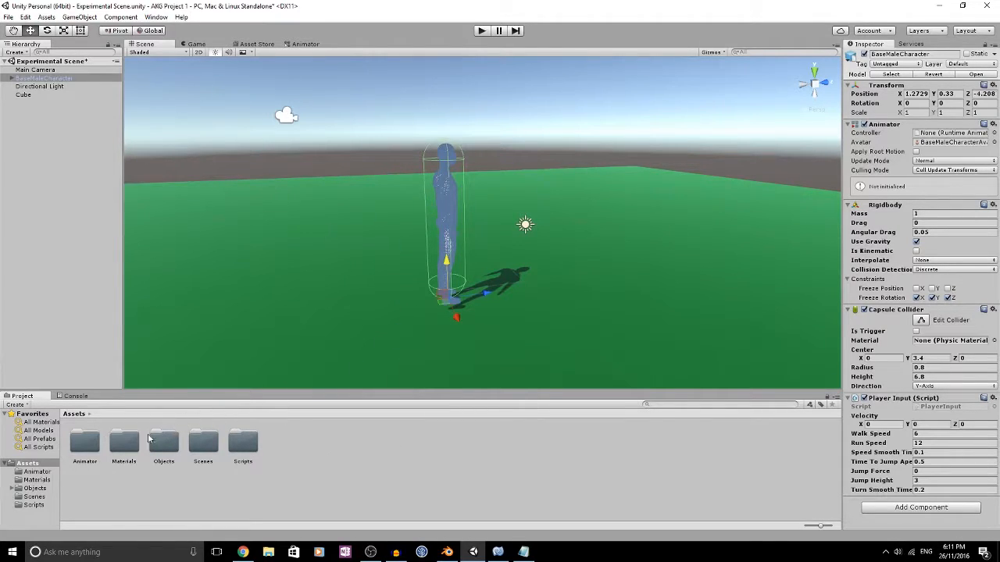
pyautogui.rightClick(336, 466)
pyautogui.moveTo(424, 268)
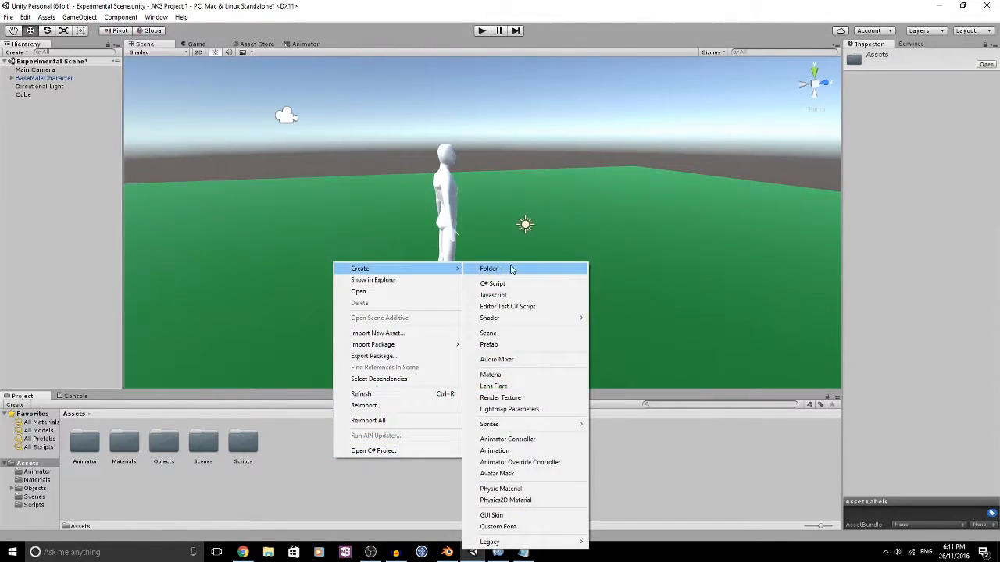
pyautogui.click(511, 268)
pyautogui.write('P')
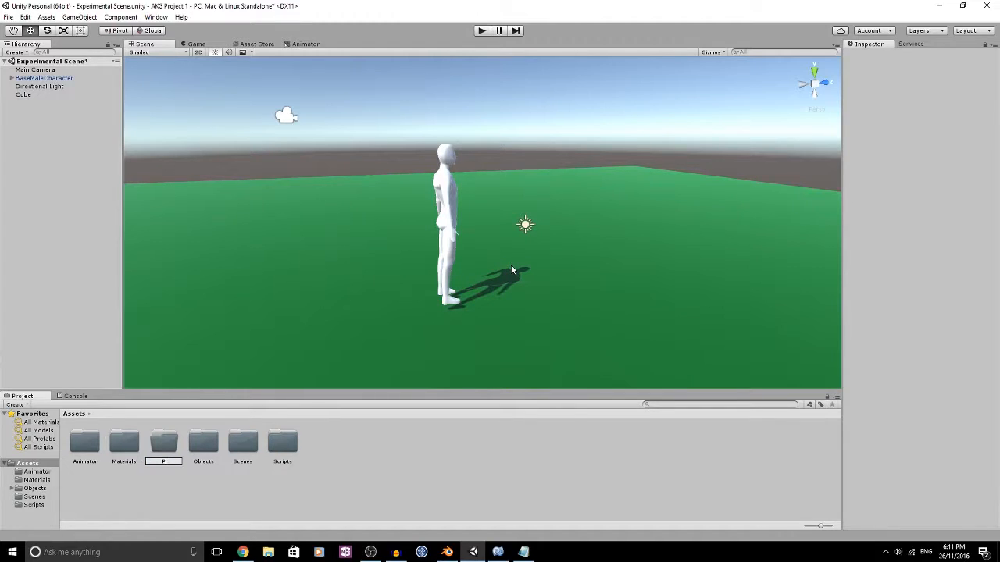
pyautogui.write('refab')
pyautogui.press('Return')
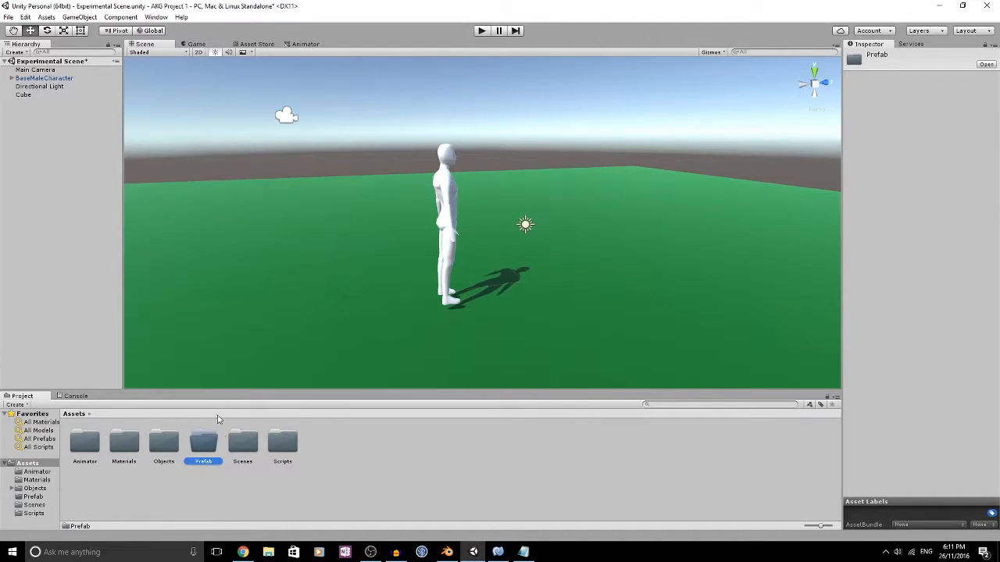
# Make a prefab from BaseMaleCharacter in the Prefab folder
pyautogui.doubleClick(208, 445)
pyautogui.click(46, 79)
pyautogui.moveTo(45, 79); pyautogui.dragTo(190, 444)
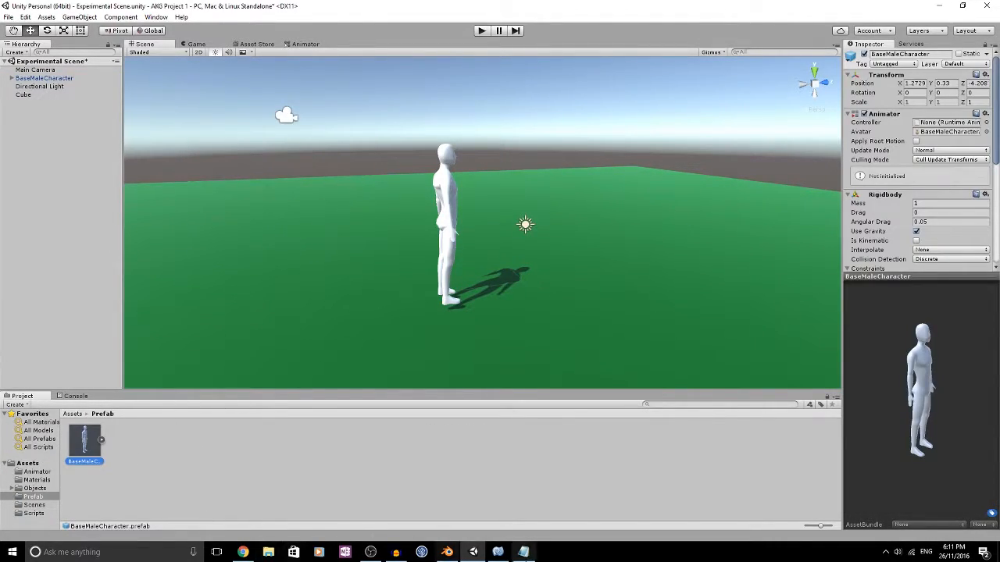
# Switch to MonoDevelop and look through the Update, FixedUpdate and IsGrounded code in PlayerInput.cs
pyautogui.click(498, 552)
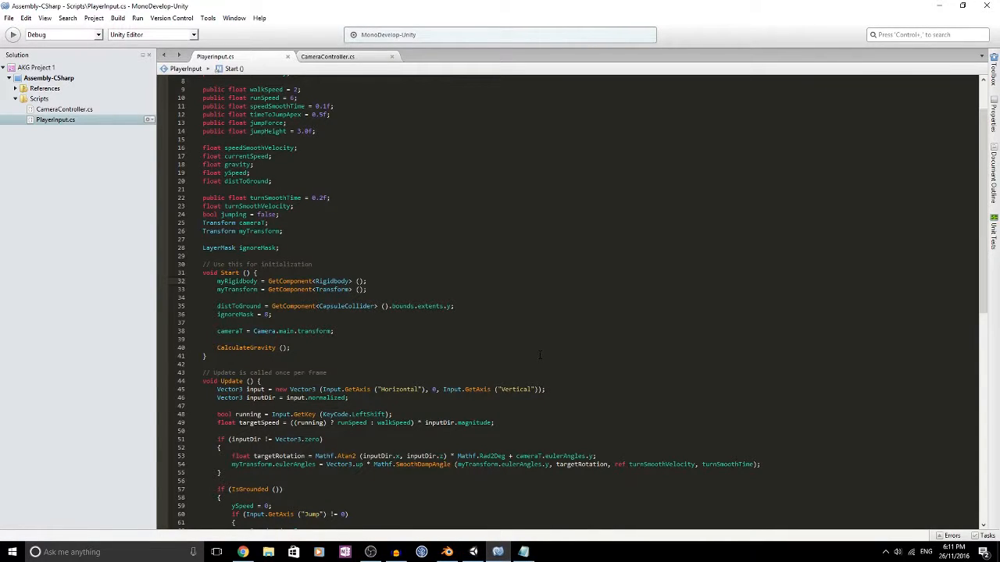
pyautogui.click(324, 373)
pyautogui.scroll(-6, 324, 372)
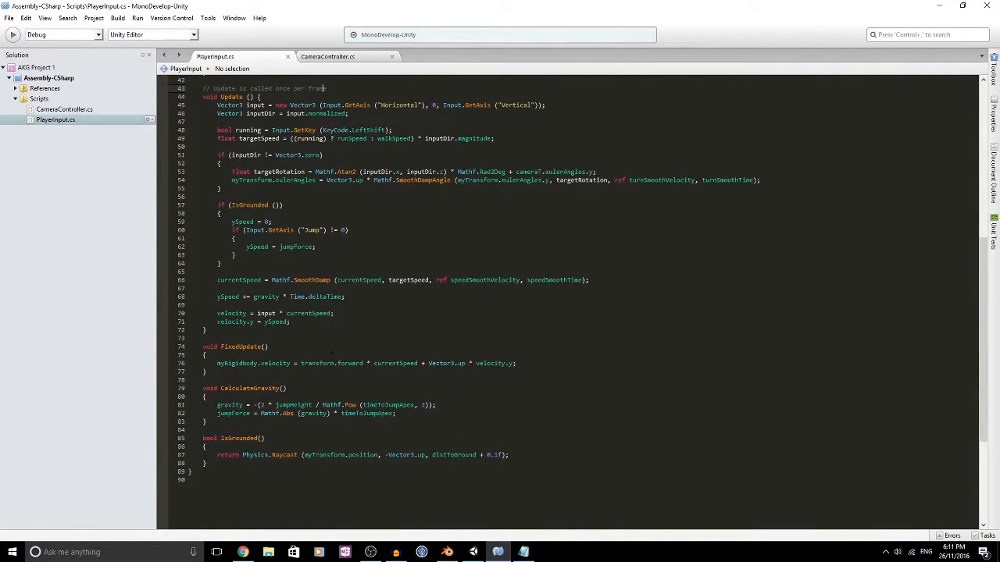
pyautogui.scroll(2, 332, 353)
pyautogui.click(314, 372)
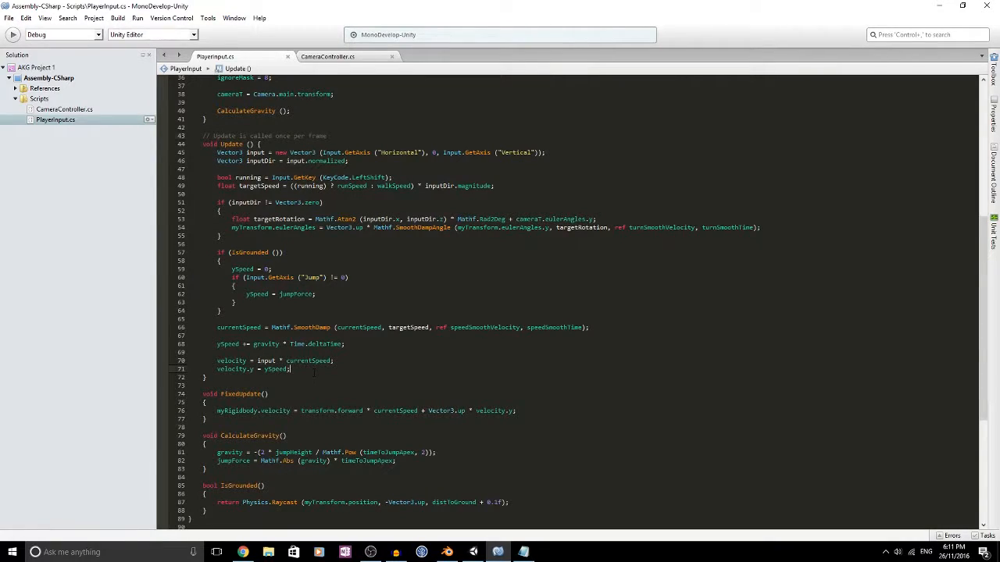
# Switch to Unity and try to add an Animator component to the BaseMaleCharacter prefab
pyautogui.click(473, 552)
pyautogui.click(43, 78)
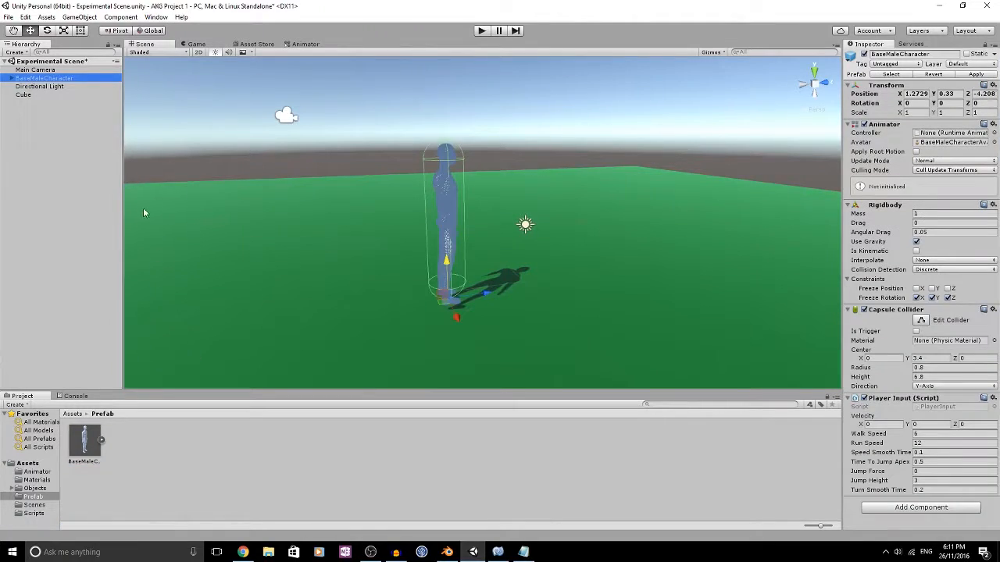
pyautogui.click(84, 440)
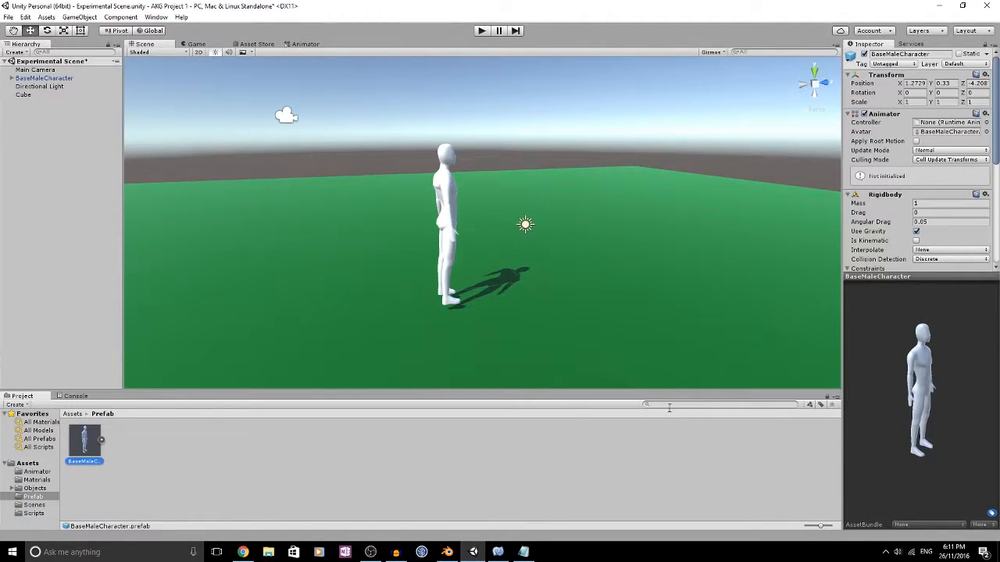
pyautogui.moveTo(947, 277); pyautogui.dragTo(947, 426)
pyautogui.scroll(-3, 963, 357)
pyautogui.click(937, 408)
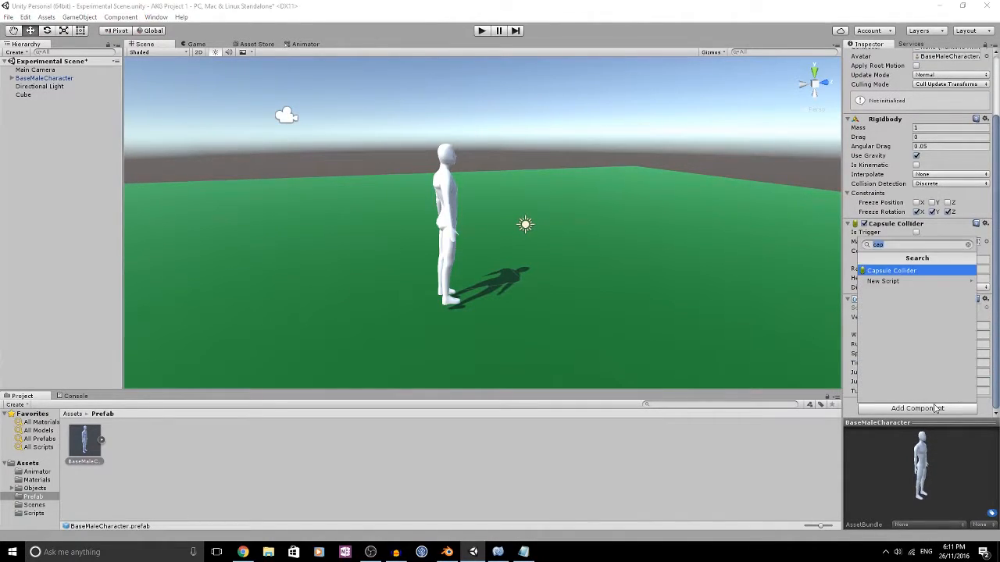
pyautogui.write('Ani')
pyautogui.press('Down')
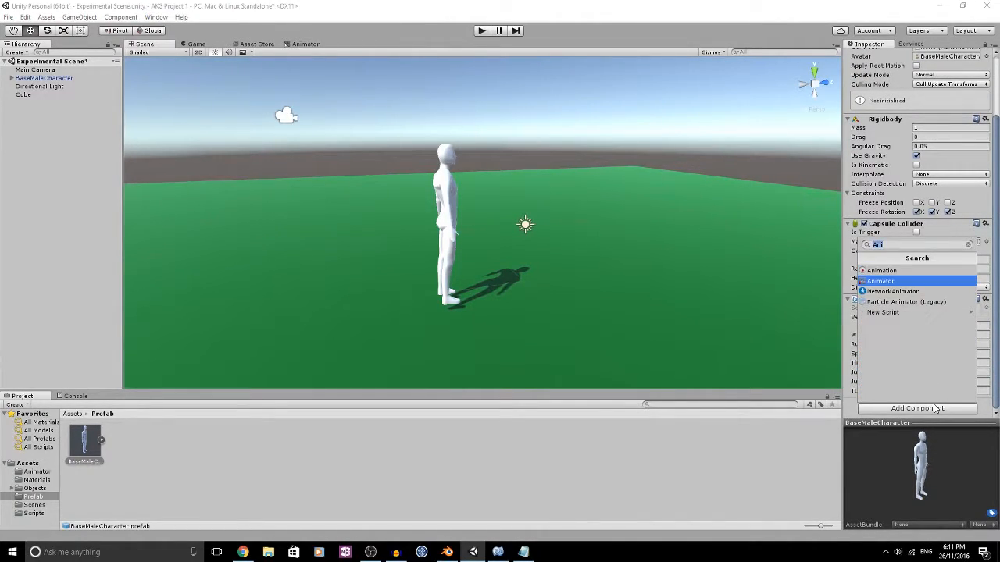
pyautogui.press('Return')
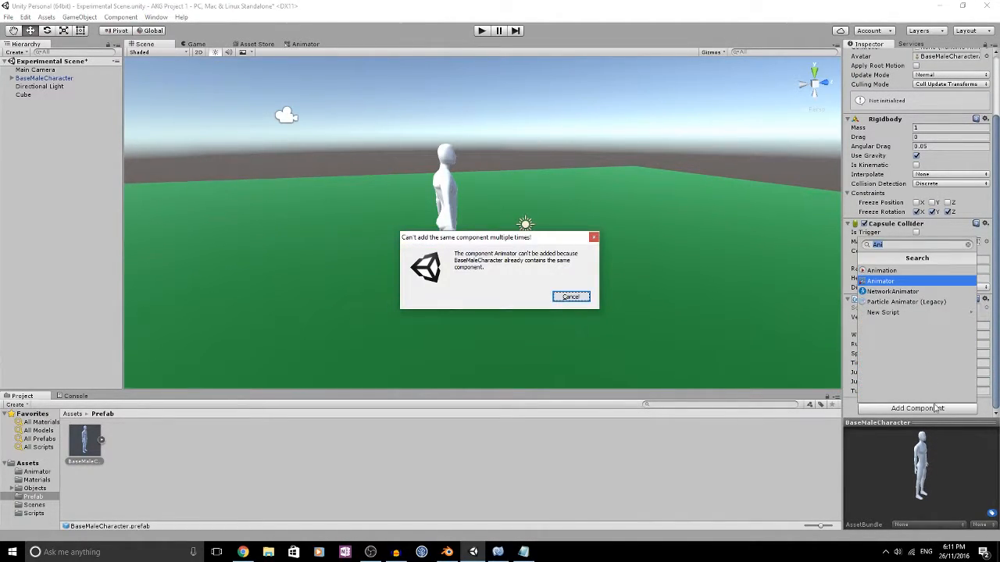
pyautogui.click(571, 297)
pyautogui.scroll(3, 920, 269)
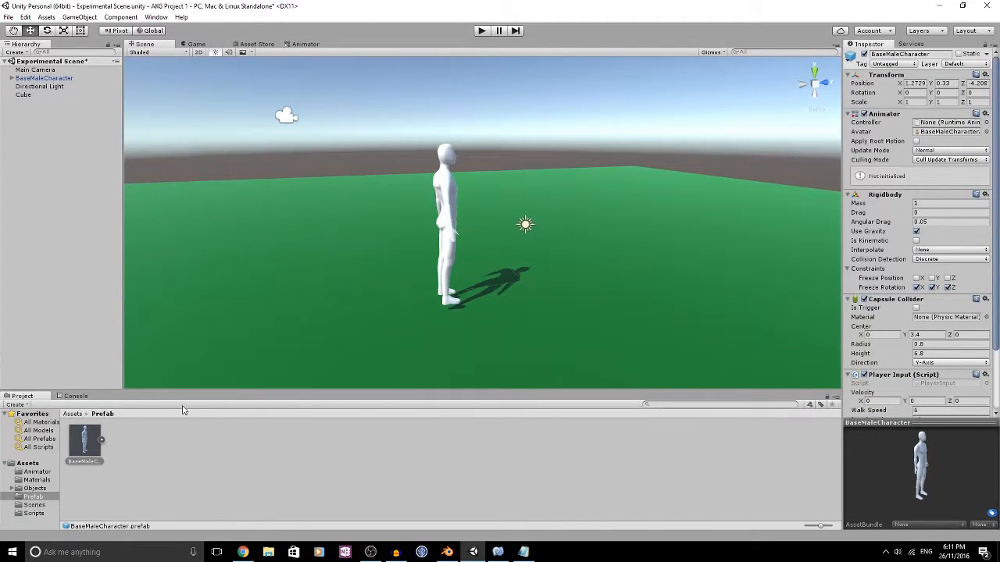
# Assign the PlayerAnimator controller to BaseMaleCharacter's Animator component and apply the change to the prefab
pyautogui.click(72, 416)
pyautogui.doubleClick(87, 445)
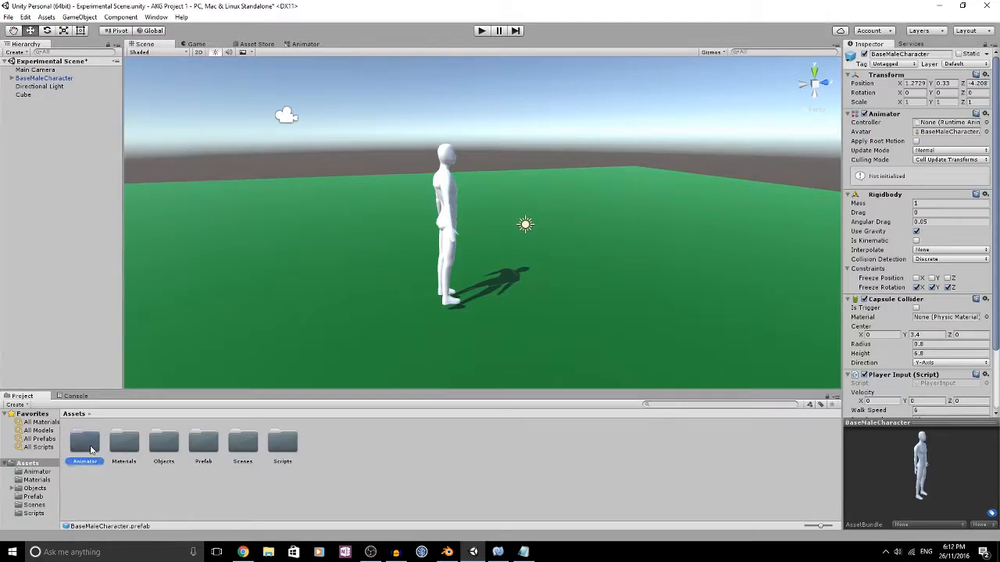
pyautogui.click(68, 79)
pyautogui.moveTo(92, 451); pyautogui.dragTo(936, 133)
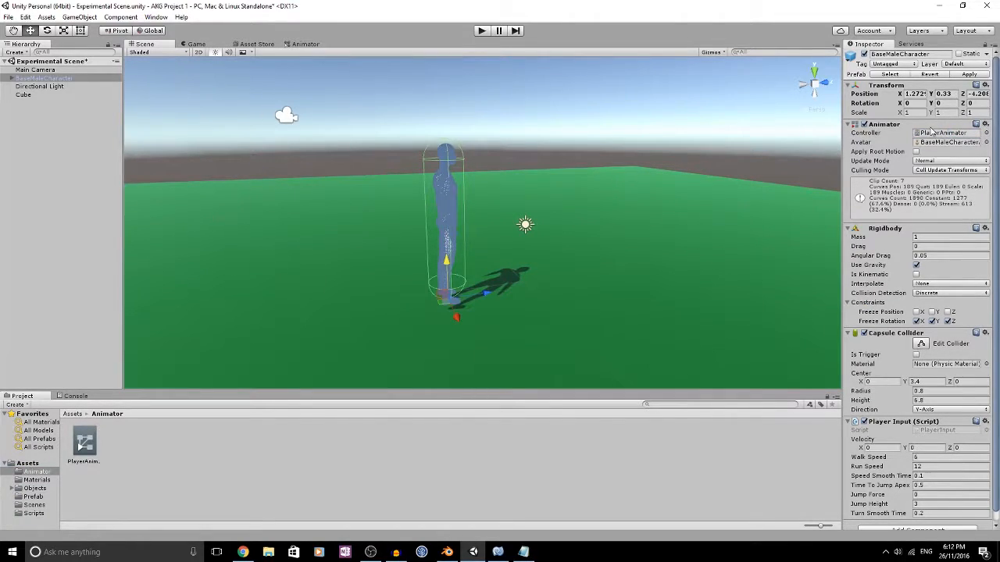
pyautogui.click(970, 75)
# Run the scene, set the Animator's Speed parameter to 6 to test the transitions, check the game view, and stop playback
pyautogui.click(482, 31)
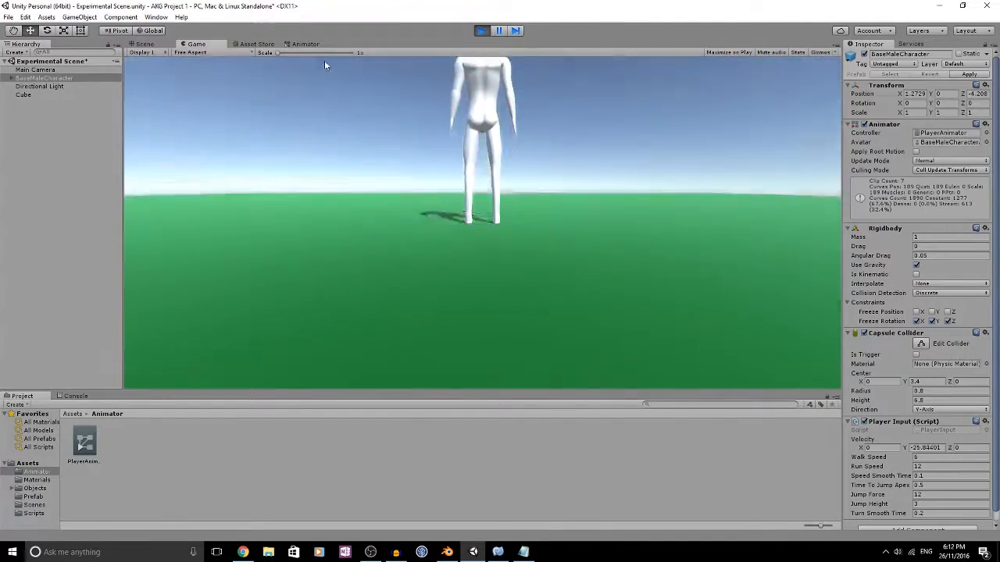
pyautogui.click(305, 44)
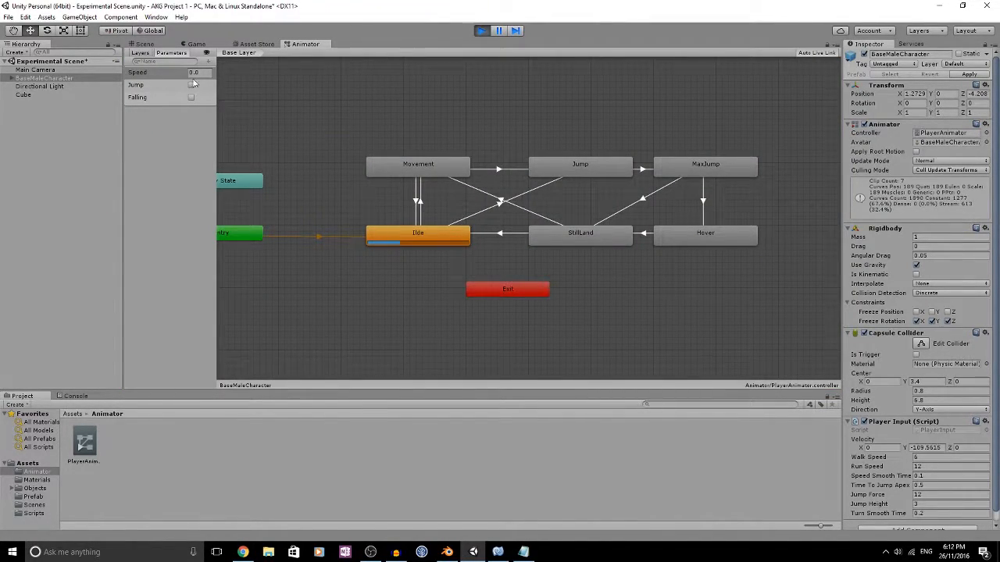
pyautogui.click(141, 75)
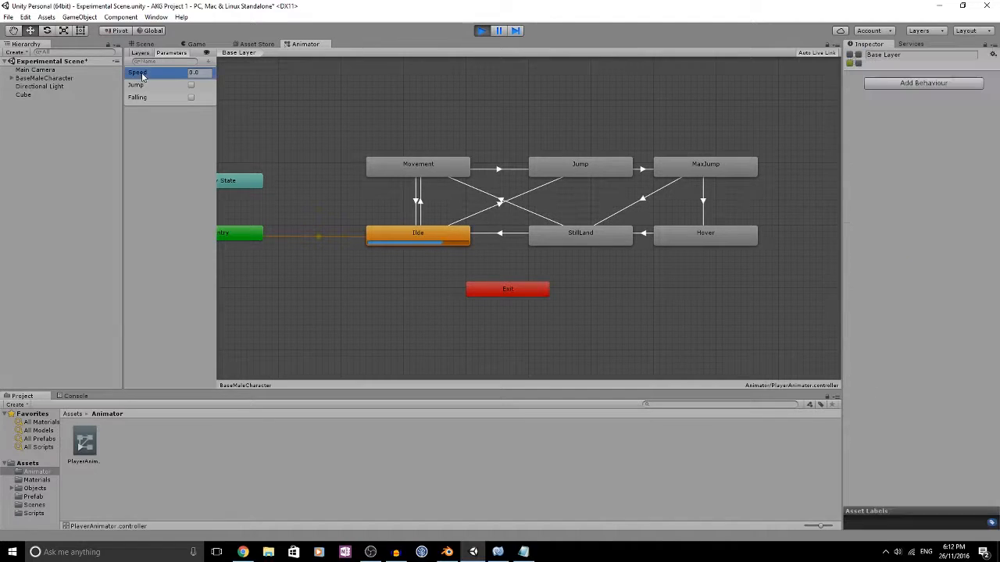
pyautogui.click(196, 73)
pyautogui.write('6')
pyautogui.press('Return')
pyautogui.click(195, 45)
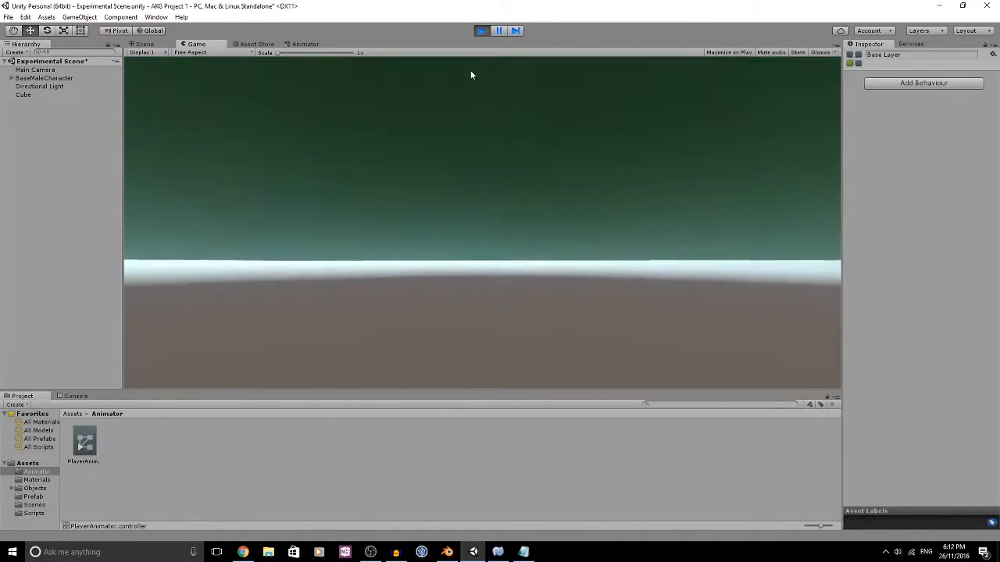
pyautogui.click(482, 32)
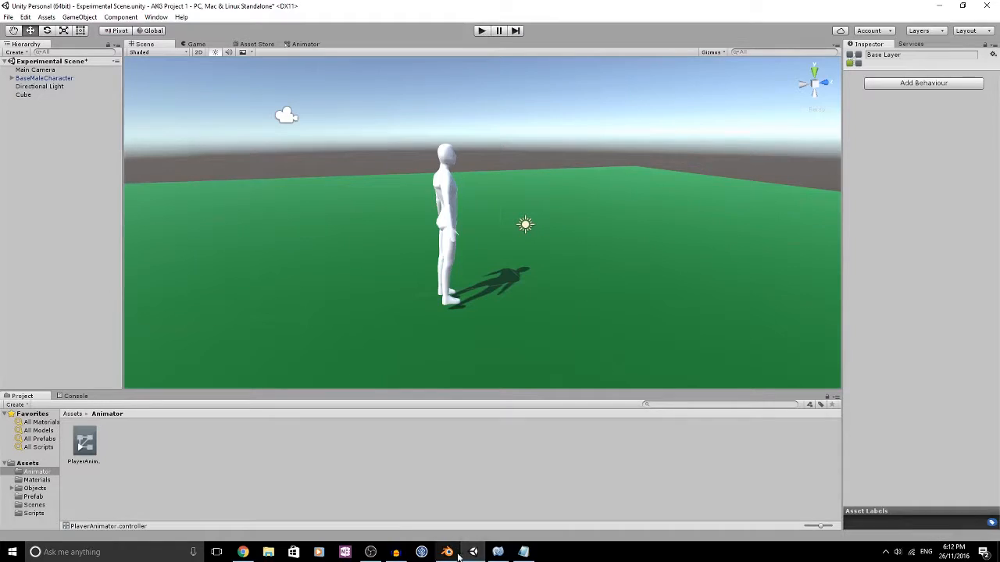
# Switch to MonoDevelop and declare an Animator field named myAnimator below myRigidbody in the PlayerInput class
pyautogui.click(505, 554)
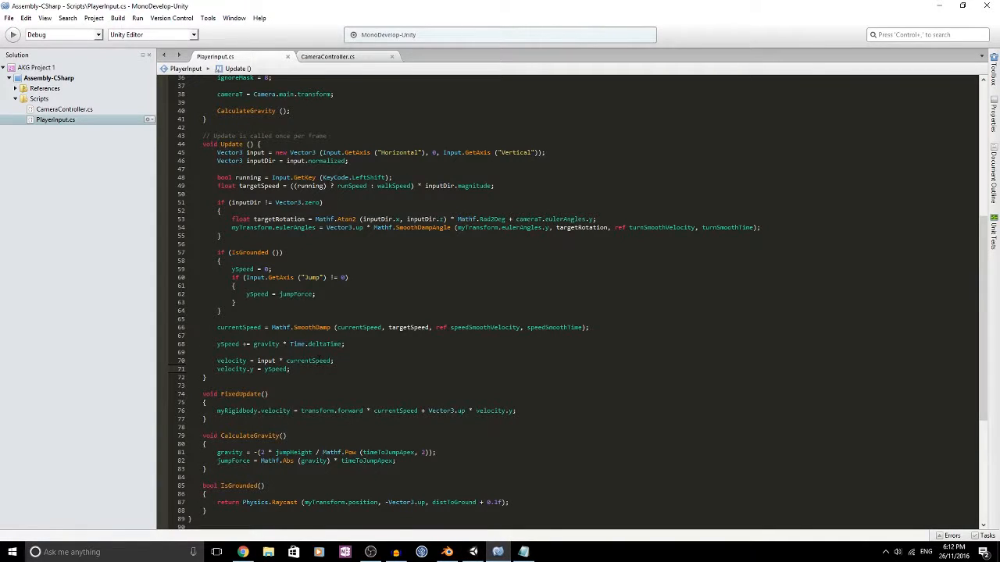
pyautogui.scroll(10, 329, 268)
pyautogui.click(308, 120)
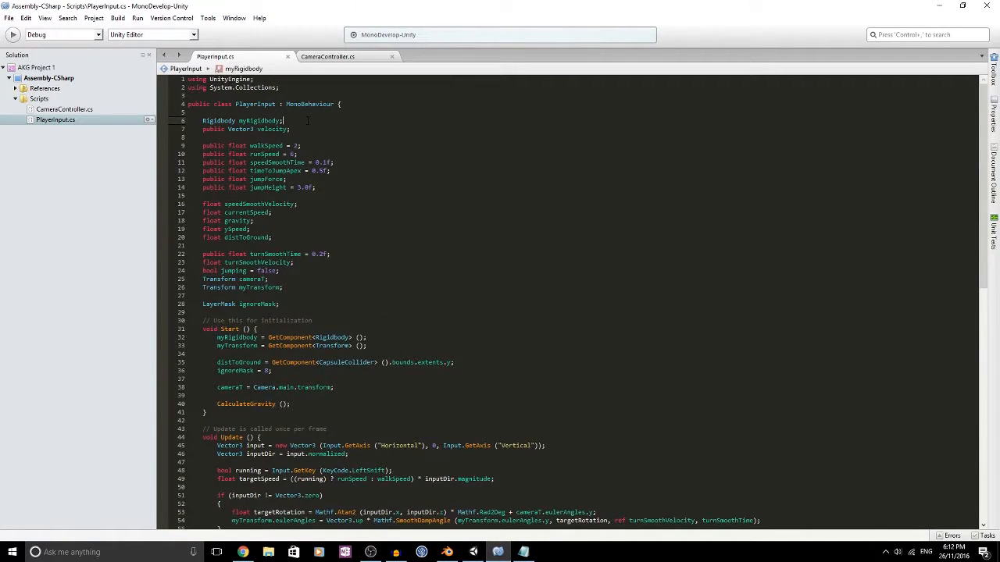
pyautogui.press('Return')
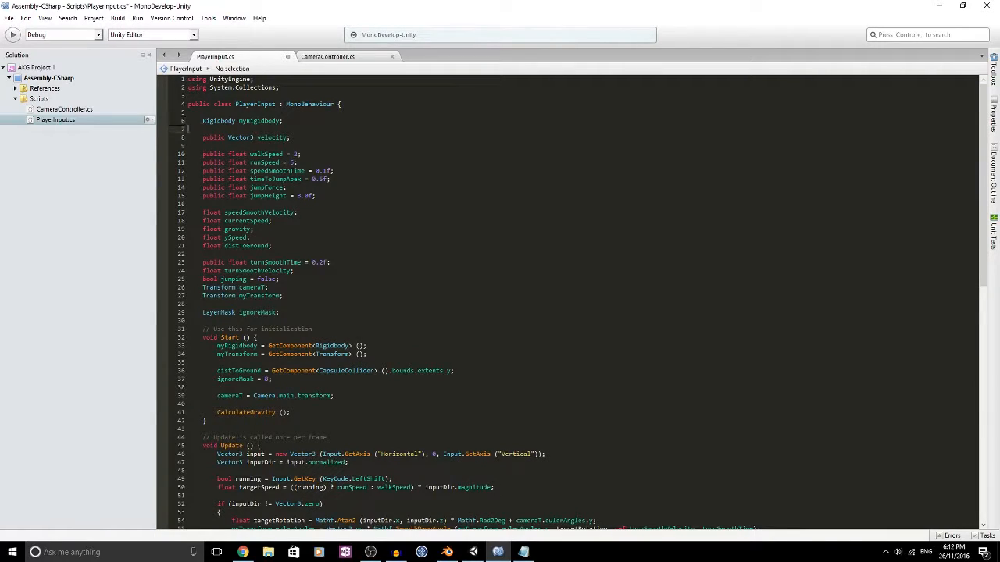
pyautogui.write('Animator a')
pyautogui.write('im')
pyautogui.press('BackSpace')
pyautogui.write('ator;')
# In Start, assign myAnimator = GetComponent<Animator> (); below the myTransform assignment and save the script
pyautogui.click(397, 348)
pyautogui.press('Down')
pyautogui.press('Return')
pyautogui.write('myAt')
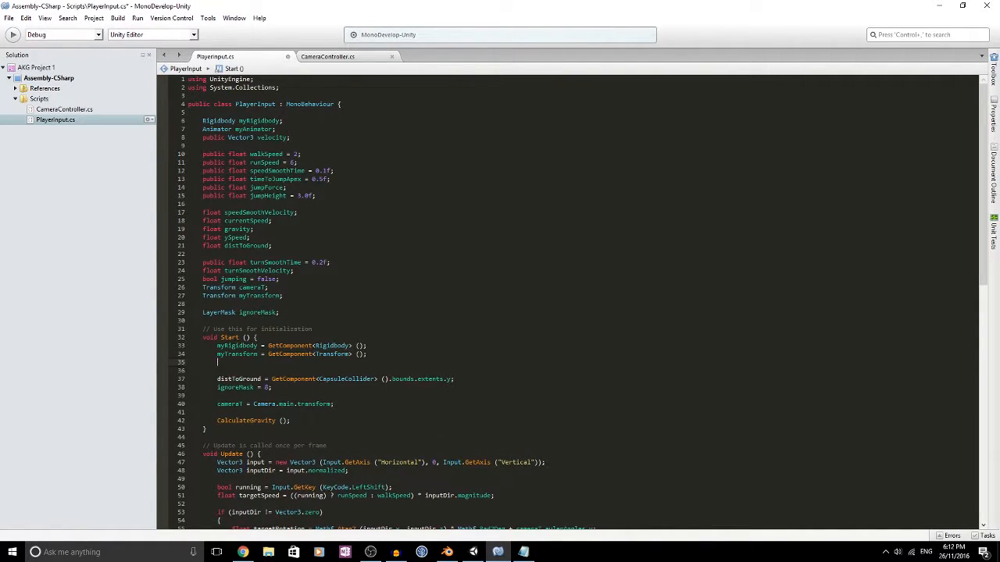
pyautogui.write('my')
pyautogui.press('Return')
pyautogui.write('= Get')
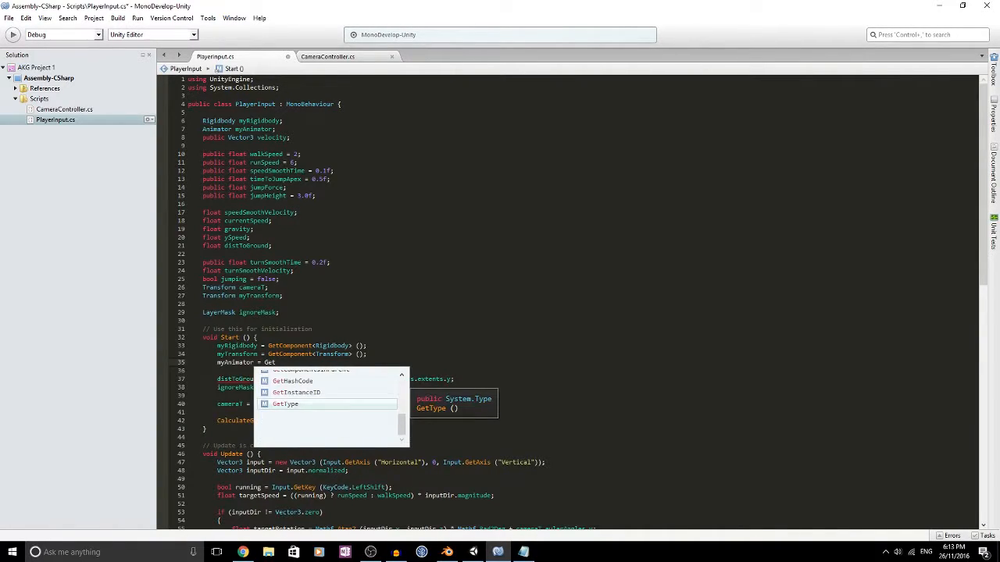
pyautogui.write('Component (')
pyautogui.press('Left')
pyautogui.press('Left')
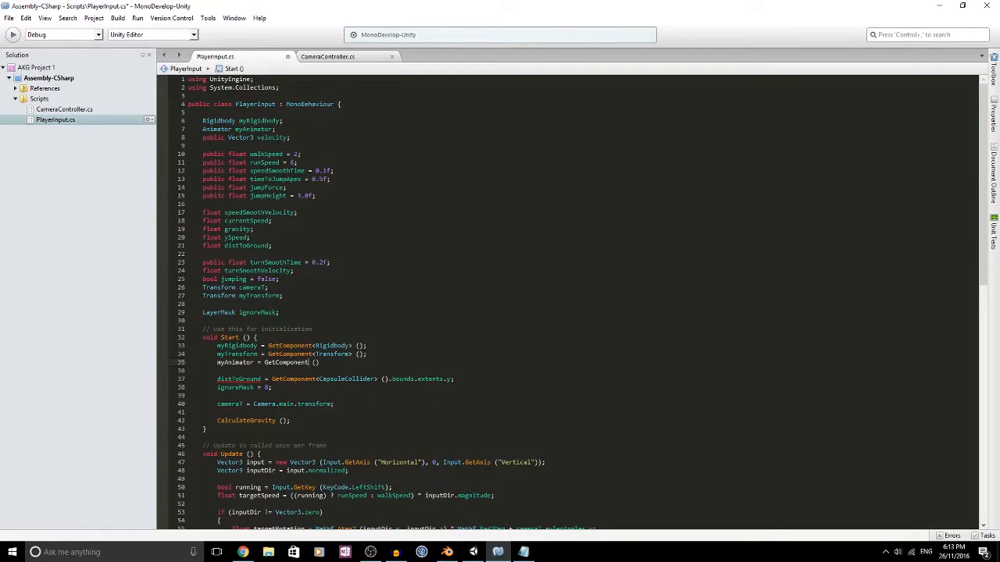
pyautogui.write('<Animator>')
pyautogui.press('Right')
pyautogui.press('Right')
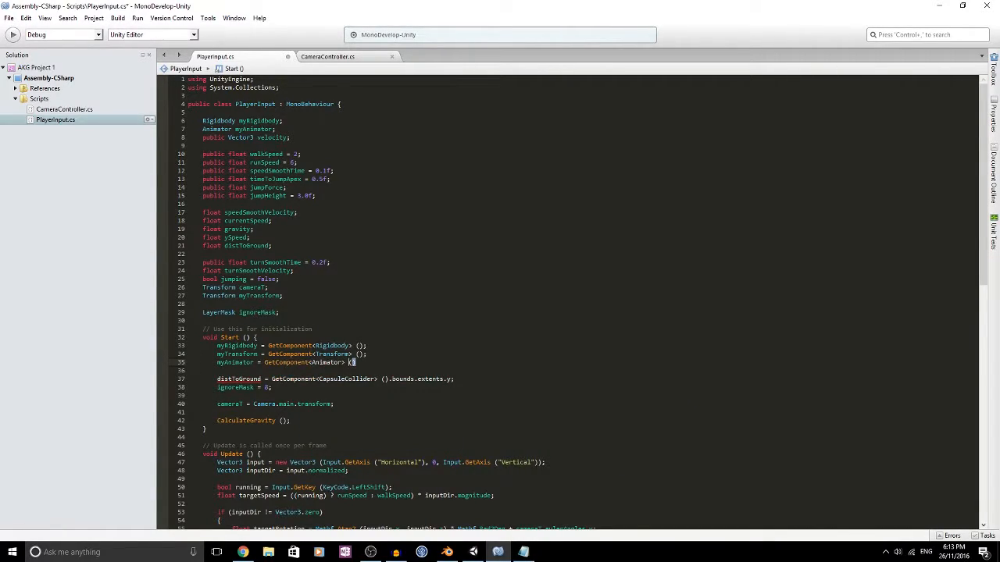
pyautogui.write(';')
pyautogui.hotkey('ctrl', 's')
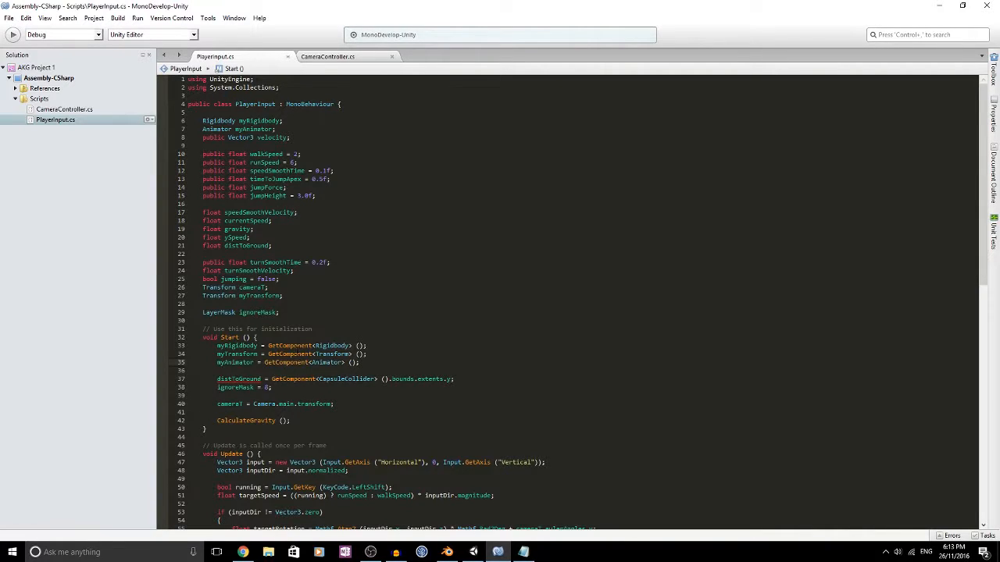
# At the end of Update, add a myAnimator.SetFloat call for the "Speed" parameter, leaving its value argument empty
pyautogui.scroll(-11, 570, 301)
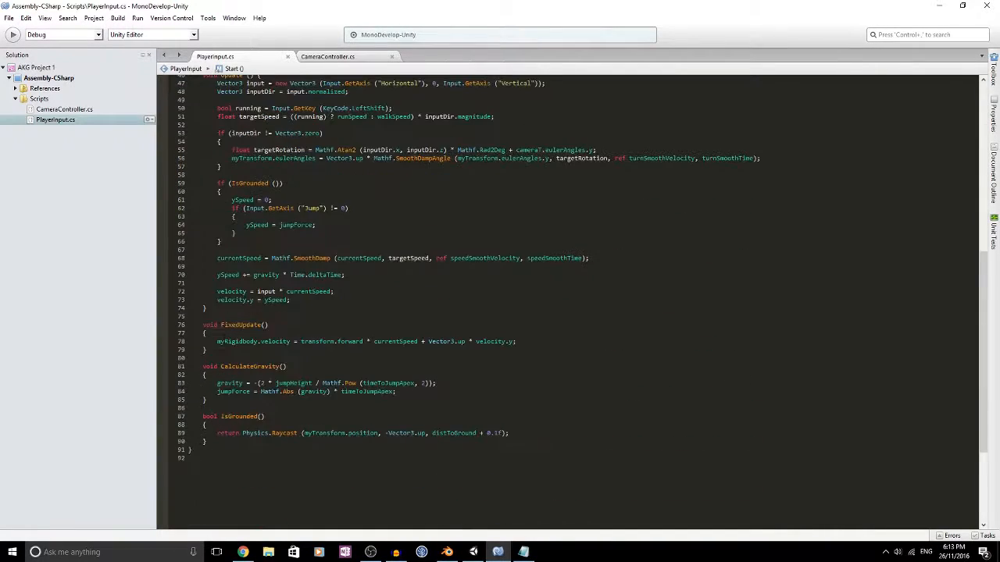
pyautogui.scroll(2, 570, 301)
pyautogui.click(290, 442)
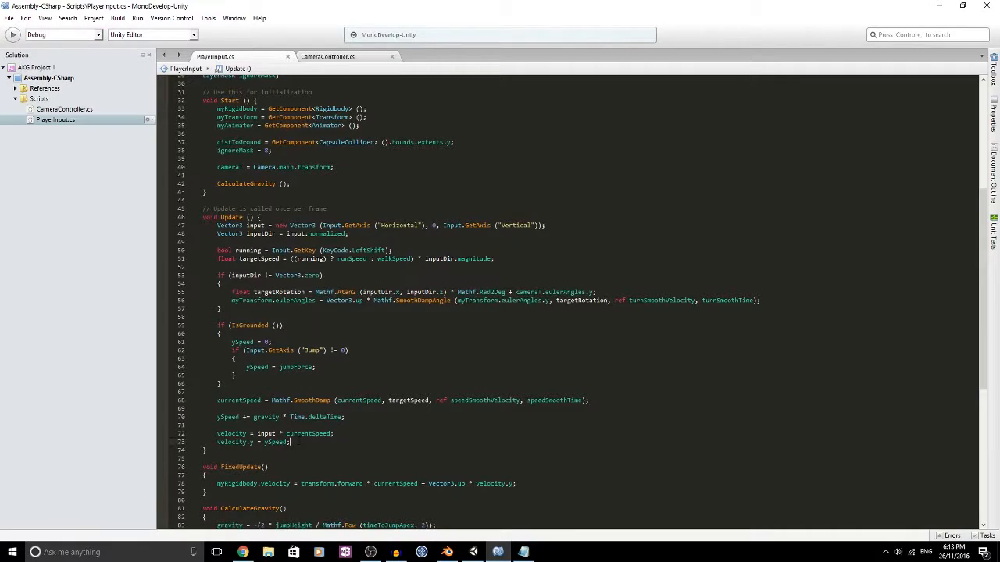
pyautogui.press('Return')
pyautogui.press('Return')
pyautogui.scroll(-2, 571, 301)
pyautogui.write('myAnimator')
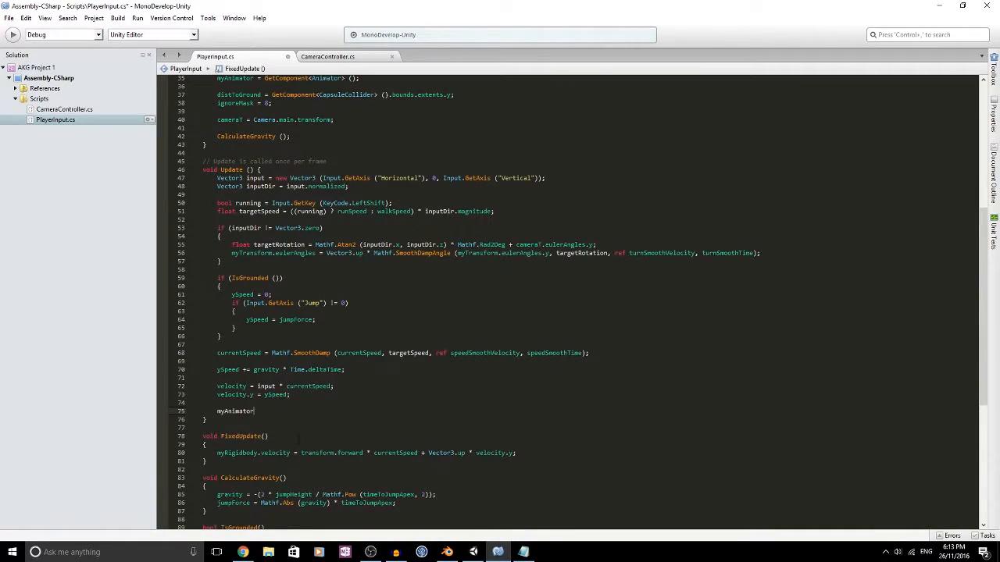
pyautogui.write('.')
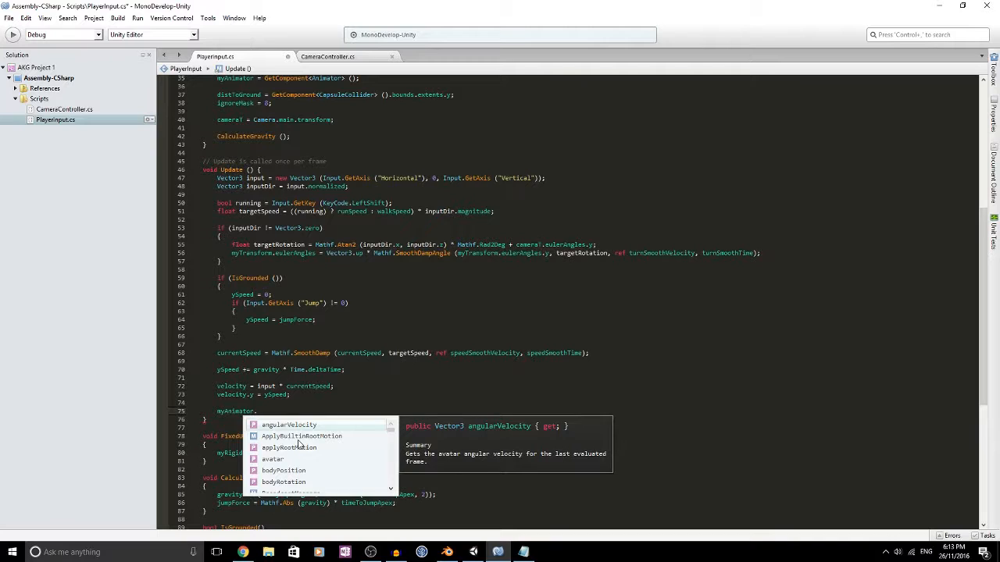
pyautogui.write('setfo')
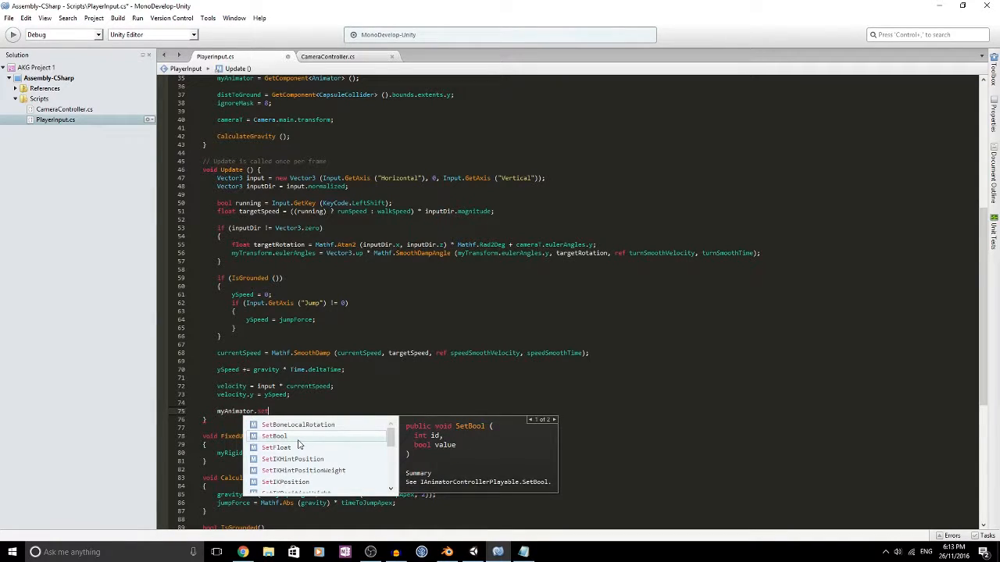
pyautogui.press('BackSpace')
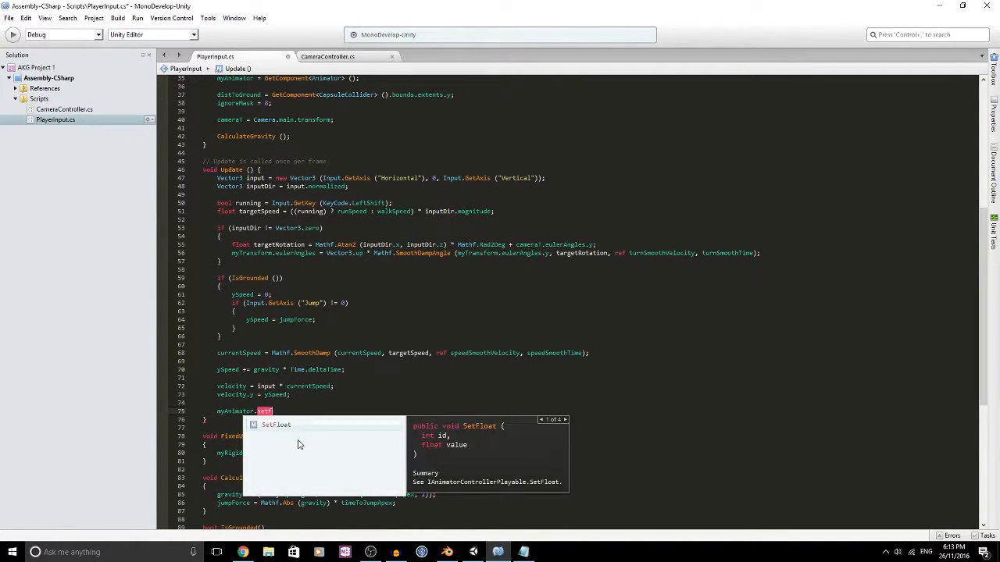
pyautogui.press('Return')
pyautogui.write('"Speed", ')
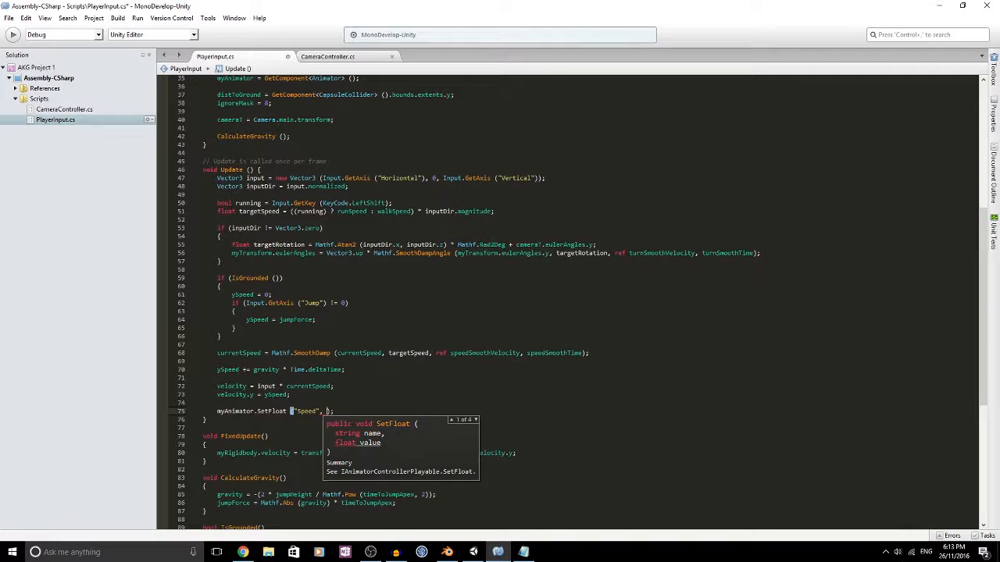
pyautogui.write('vel')
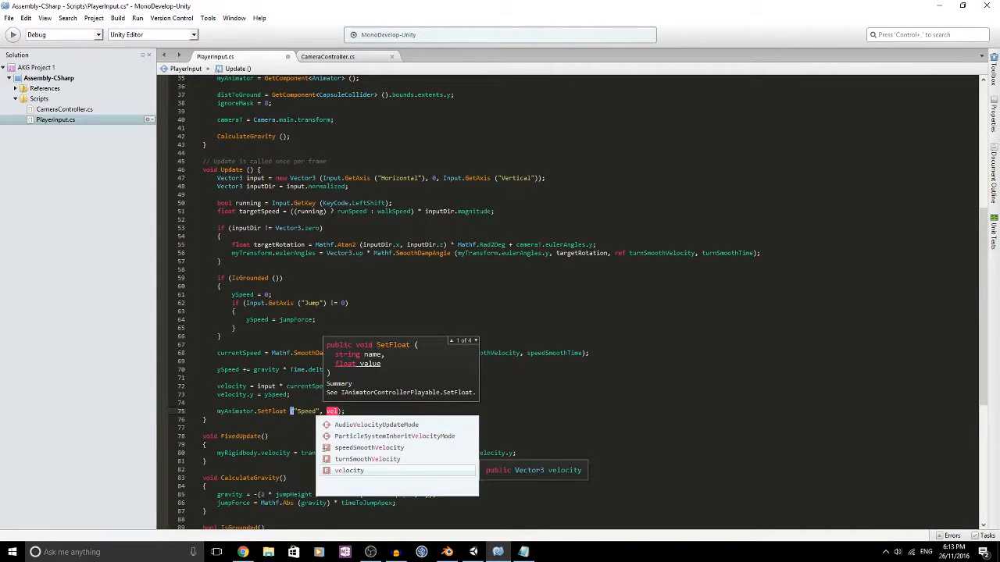
pyautogui.press('BackSpace')
pyautogui.press('BackSpace')
pyautogui.press('BackSpace')
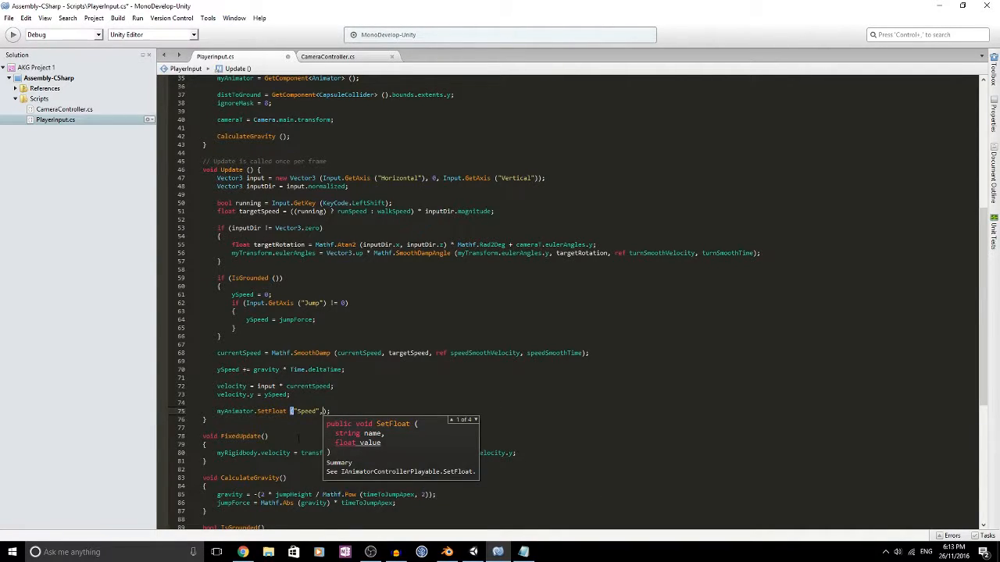
# Above the SetFloat call, declare Vector3 aniSpeed = velocity;
pyautogui.click(308, 394)
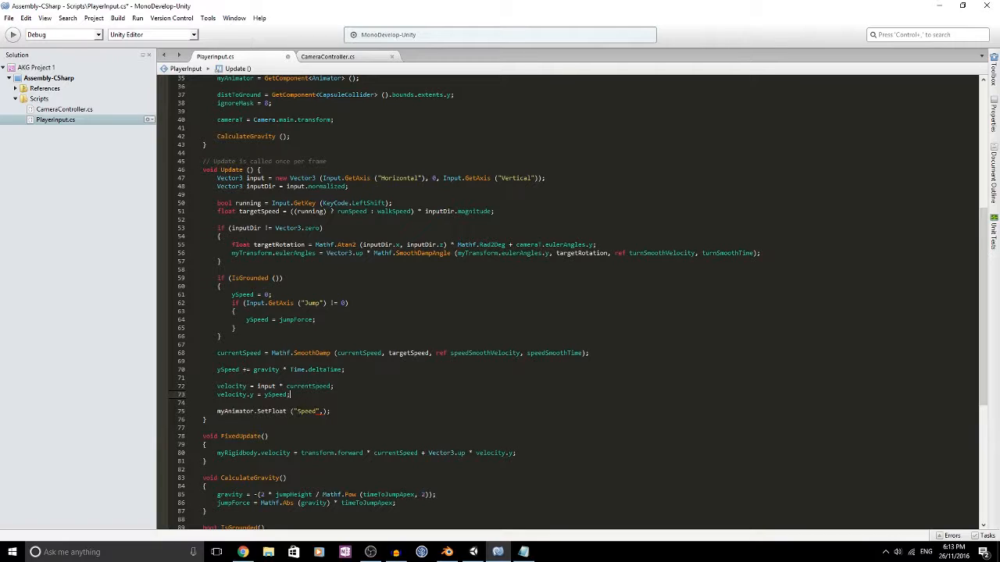
pyautogui.doubleClick(229, 387)
pyautogui.click(312, 402)
pyautogui.press('Return')
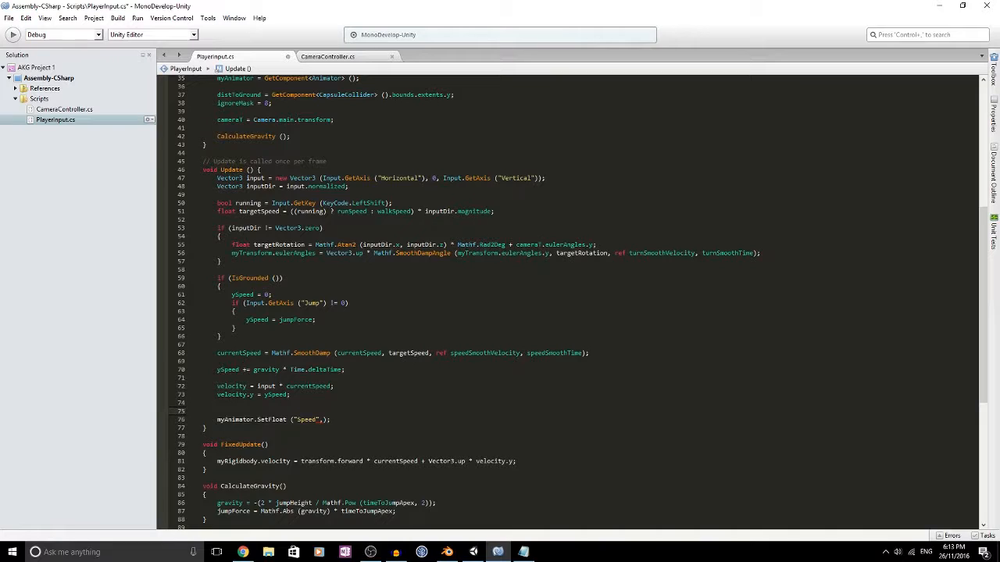
pyautogui.write('fl')
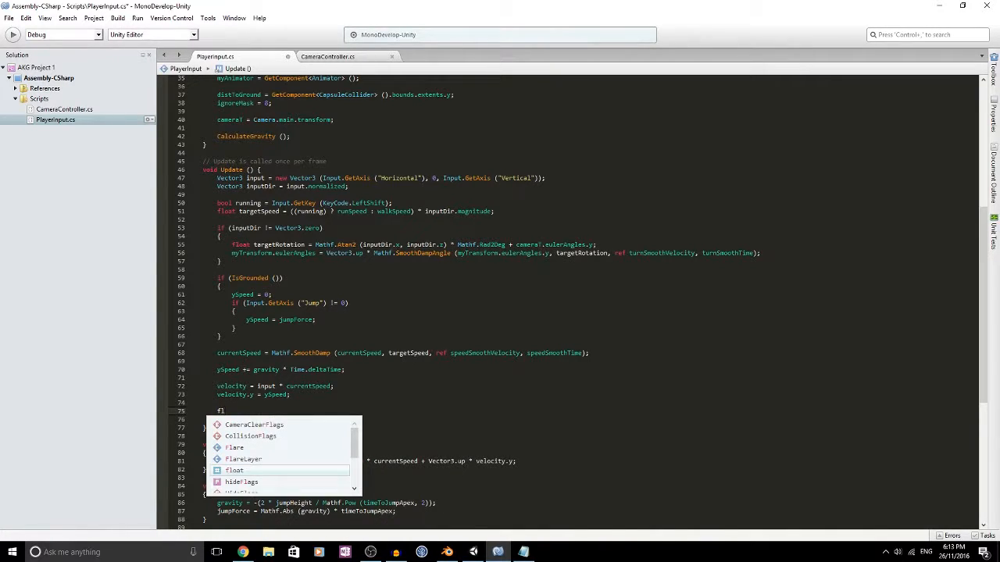
pyautogui.press('BackSpace')
pyautogui.press('BackSpace')
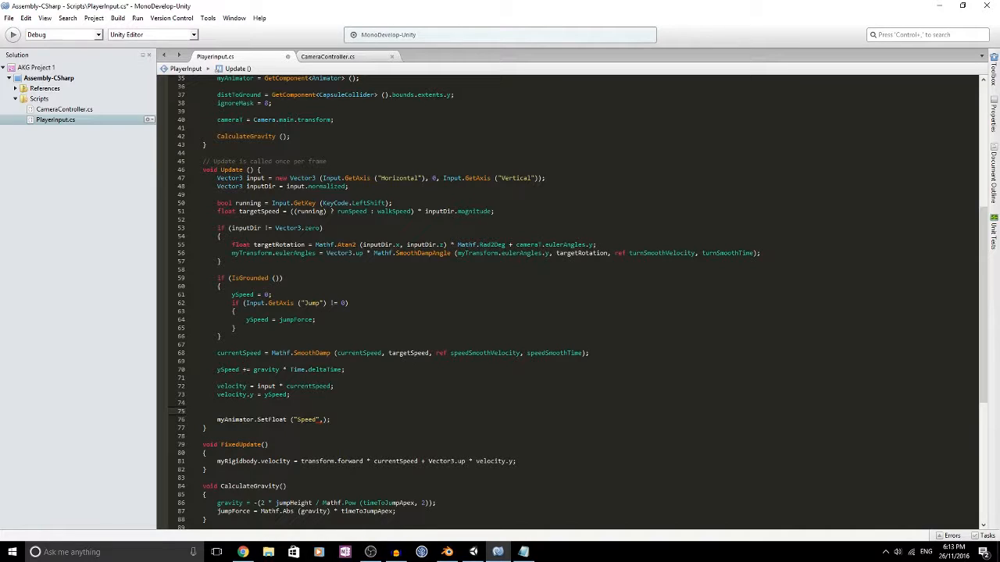
pyautogui.write('Vector3 aniSpeed =')
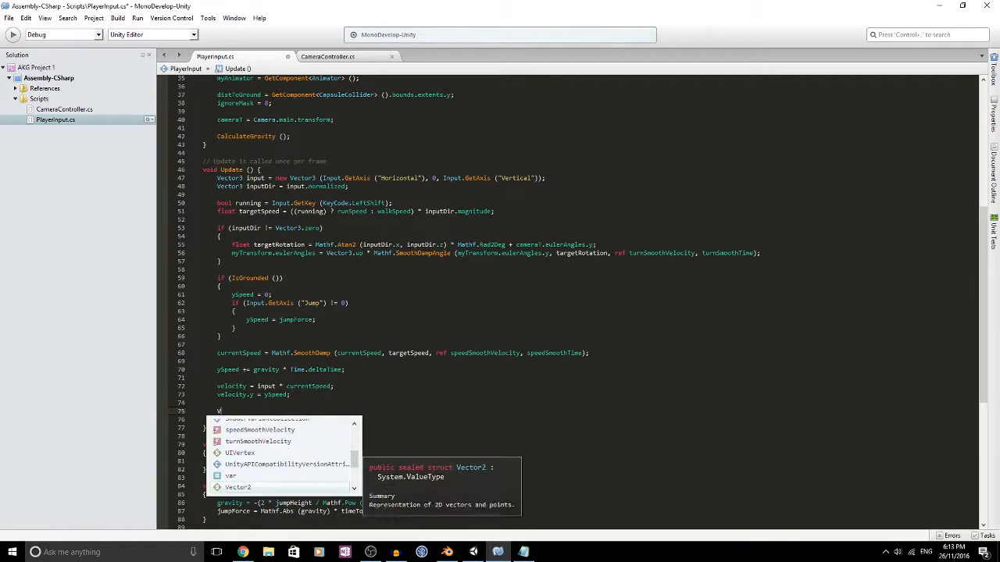
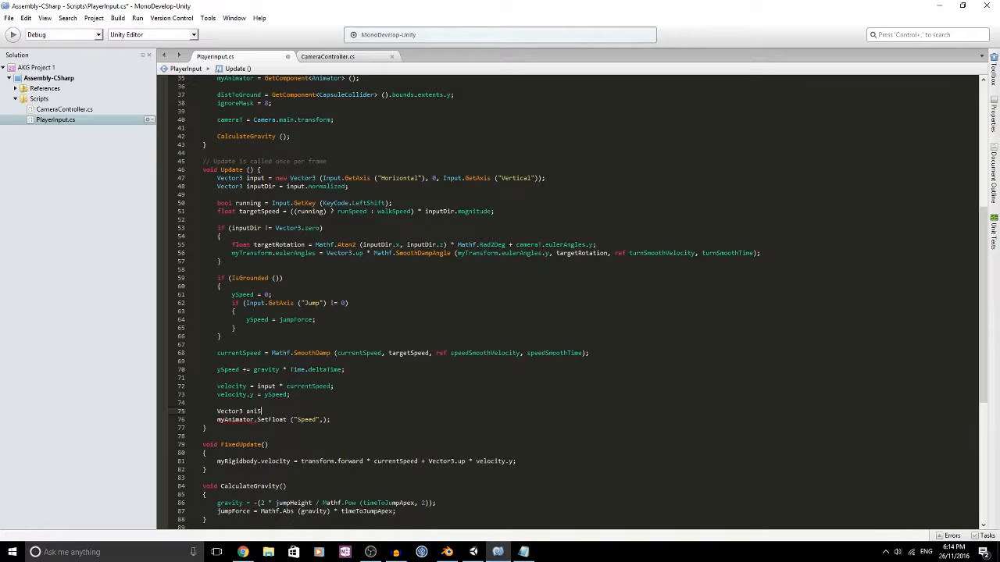
pyautogui.write('velocity;')
pyautogui.press('Return')
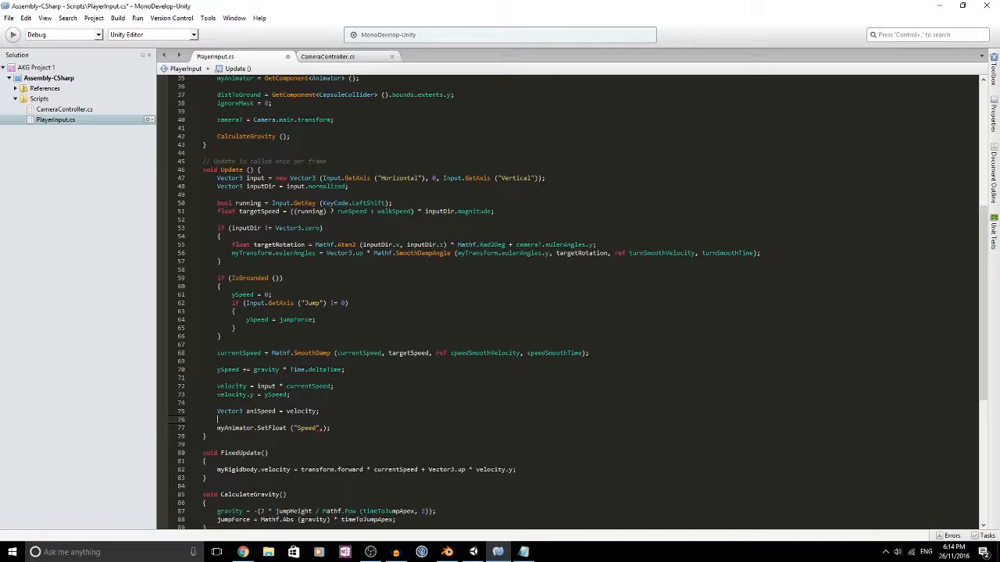
# Zero the vertical component of the animation speed with aniSpeed.y = 0; below its declaration
pyautogui.write('ai')
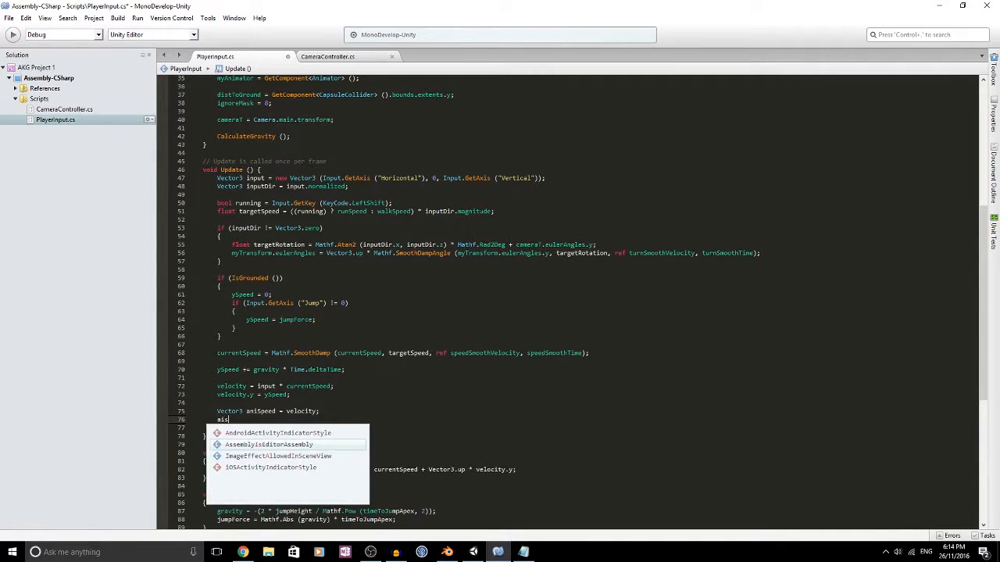
pyautogui.press('BackSpace')
pyautogui.write('nisotropicFiltering')
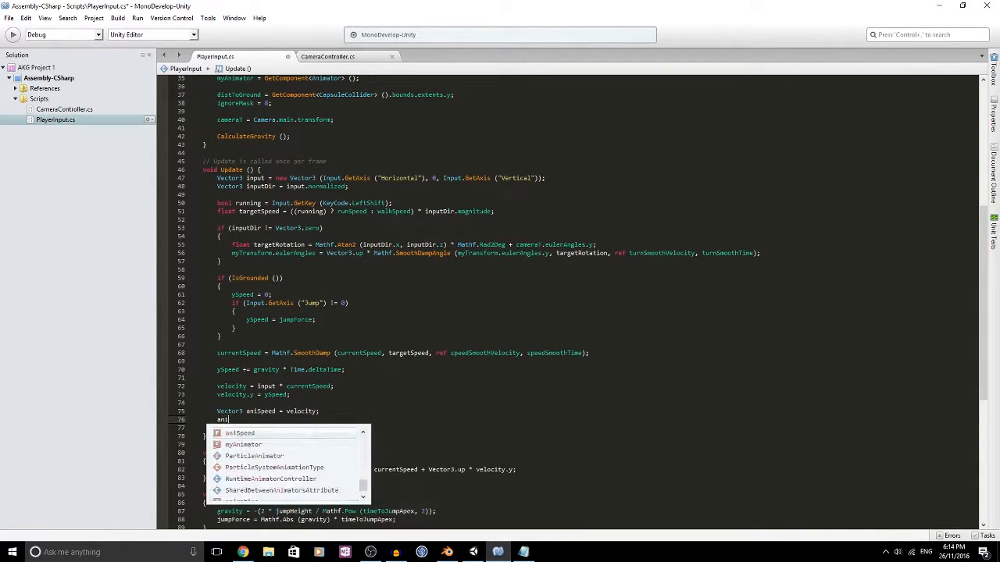
pyautogui.press('Return')
pyautogui.write('a')
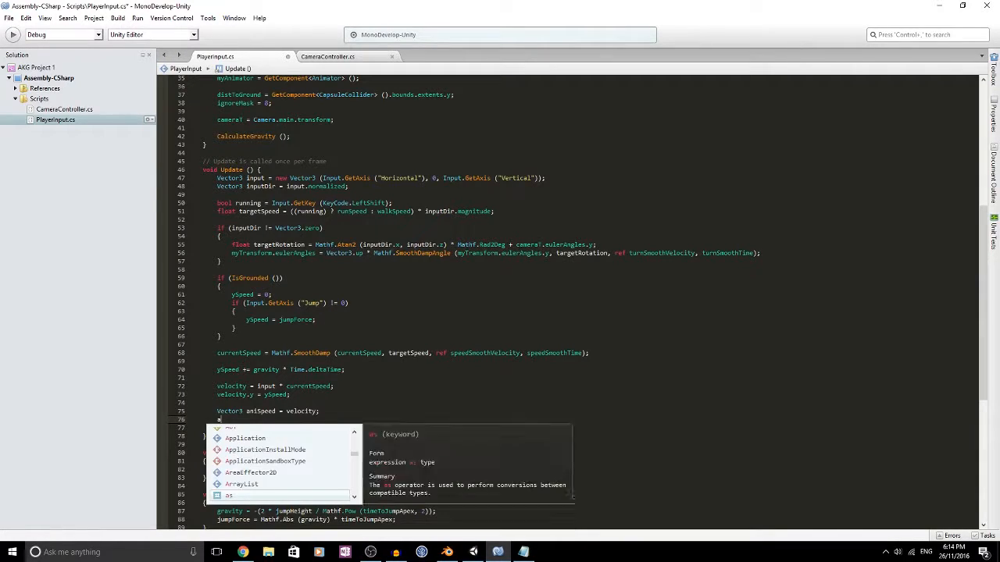
pyautogui.write('niSpeed.y = 0;')
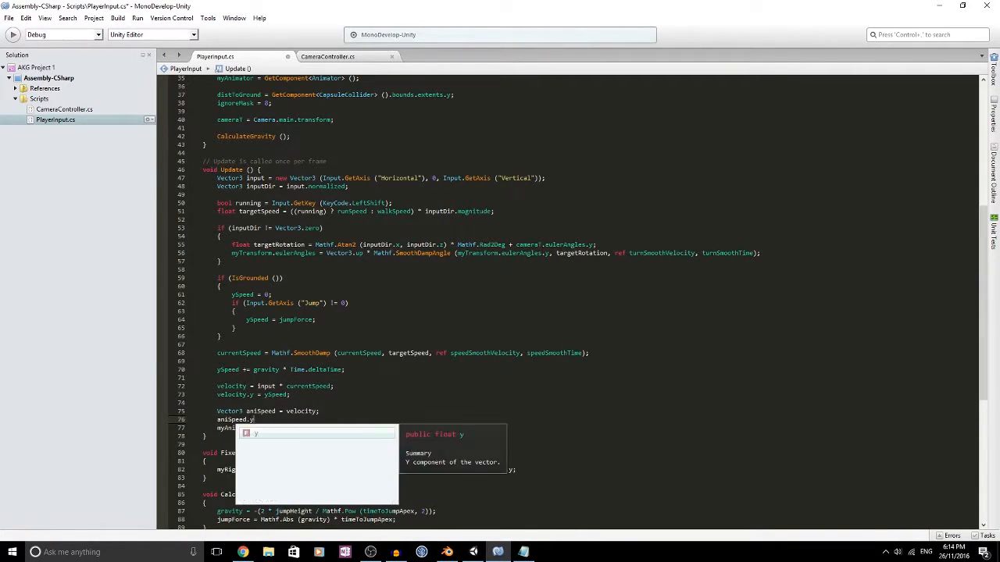
# Pass aniSpeed.magnitude as the value argument of the "Speed" SetFloat call
pyautogui.doubleClick(237, 420)
pyautogui.hotkey('ctrl', 'c')
pyautogui.click(321, 428)
pyautogui.hotkey('ctrl', 'v')
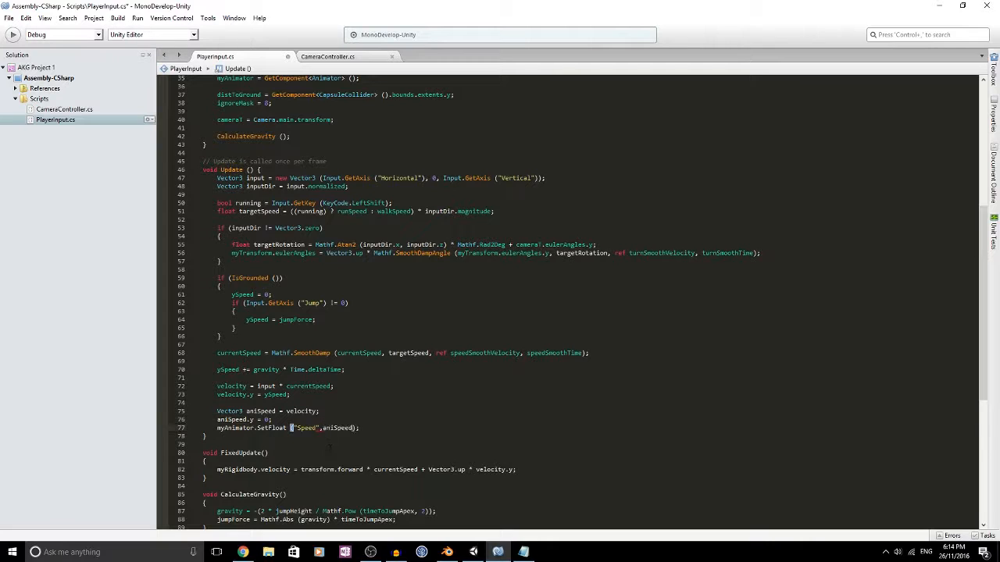
pyautogui.write('.m')
pyautogui.press('Return')
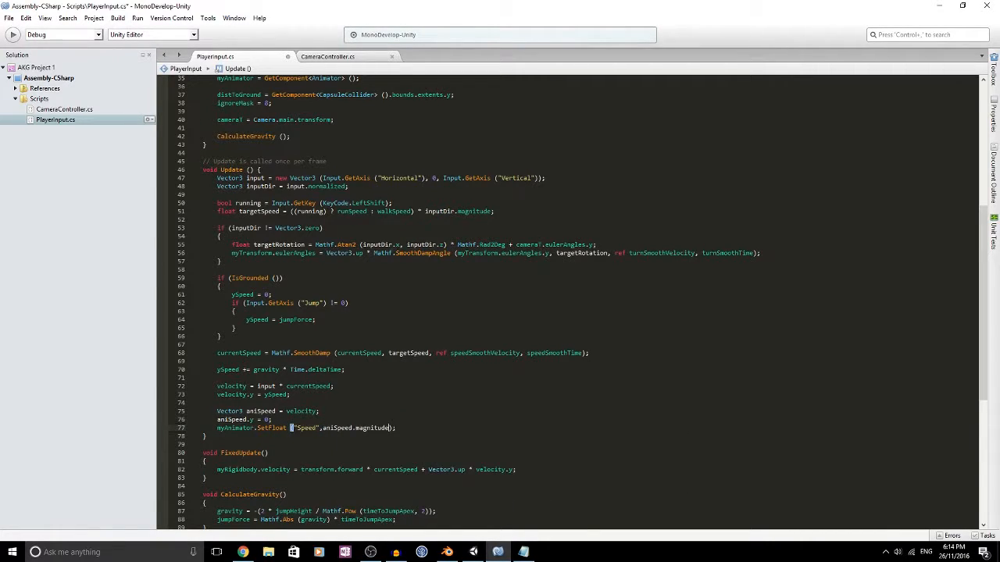
pyautogui.press('Tab')
pyautogui.press('BackSpace')
# Duplicate the myAnimator.SetFloat ("Speed", aniSpeed.magnitude); line directly below itself
pyautogui.press('End')
pyautogui.hotkey('shift', 'Home')
pyautogui.hotkey('ctrl', 'c')
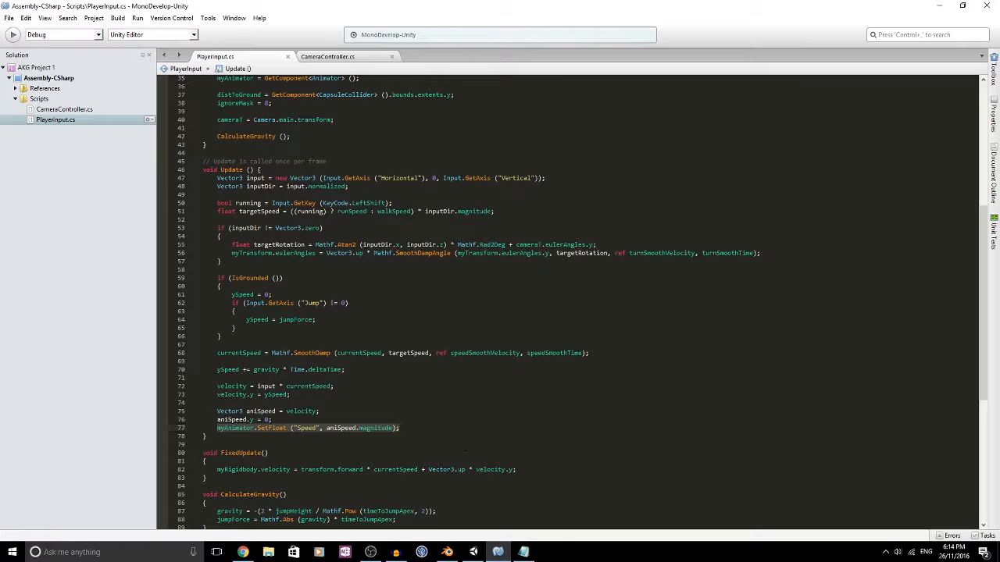
pyautogui.click(425, 428)
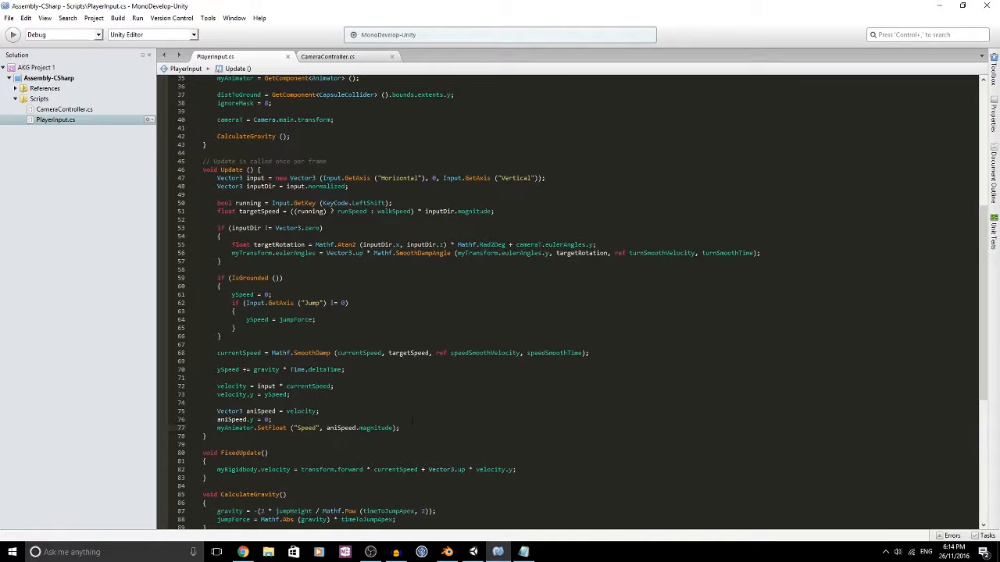
pyautogui.press('Return')
pyautogui.hotkey('ctrl', 'v')
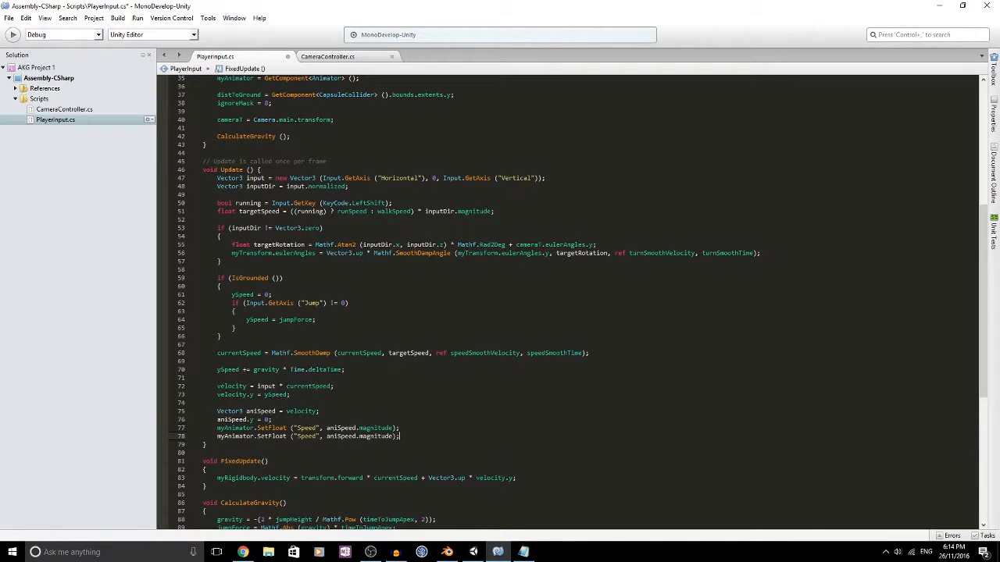
# Change the method of the duplicated myAnimator.SetFloat line to SetBool
pyautogui.doubleClick(307, 436)
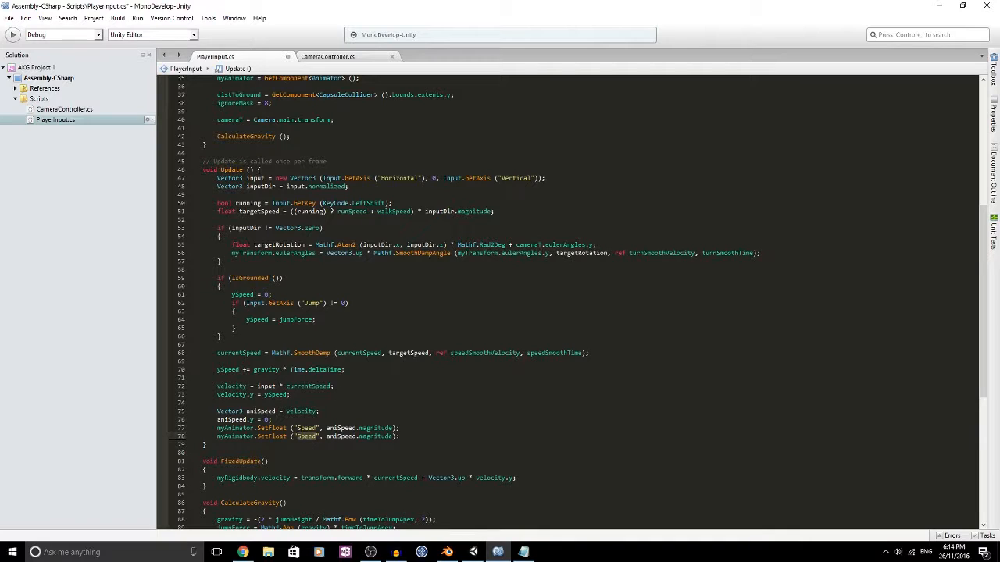
pyautogui.click(206, 445)
pyautogui.click(188, 436)
pyautogui.doubleClick(272, 436)
pyautogui.press('BackSpace')
pyautogui.hotkey('ctrl', 'space')
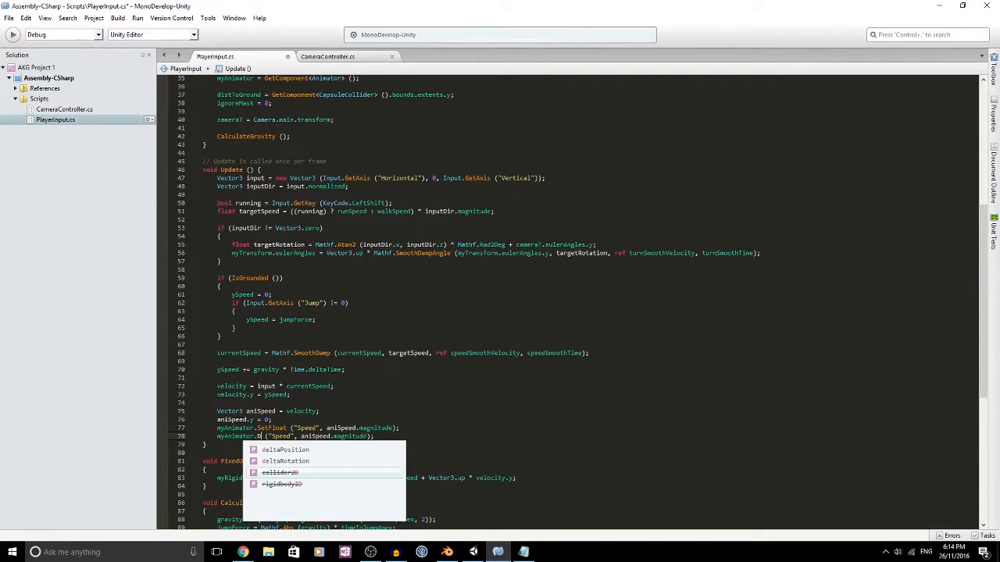
pyautogui.press('BackSpace')
pyautogui.write('.SetB')
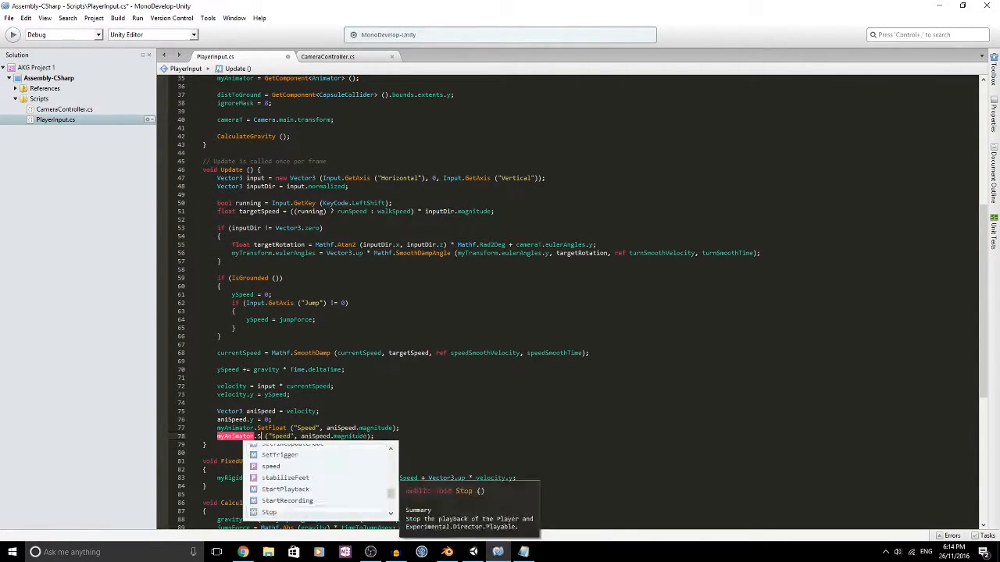
pyautogui.press('Return')
# Rename the parameter in the new SetBool call to "Falling"
pyautogui.press('Right')
pyautogui.press('Right')
pyautogui.press('Delete')
pyautogui.press('Delete')
pyautogui.press('Delete')
pyautogui.press('Delete')
pyautogui.press('Delete')
pyautogui.write('Falling')
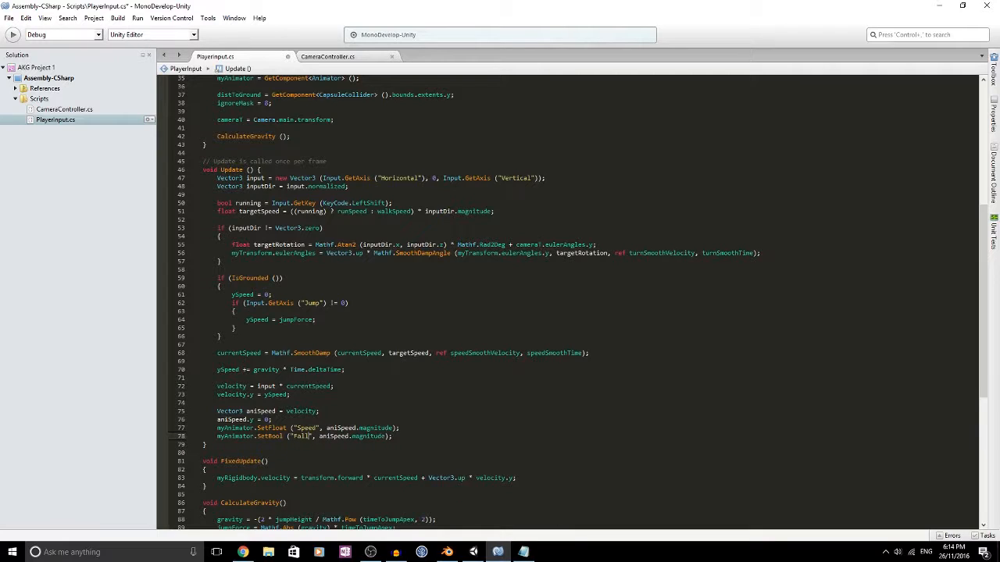
# Replace the aniSpeed.magnitude argument of the "Falling" SetBool call with isFalling
pyautogui.moveTo(336, 436); pyautogui.dragTo(371, 437)
pyautogui.scroll(2, 227, 302)
pyautogui.scroll(-2, 226, 302)
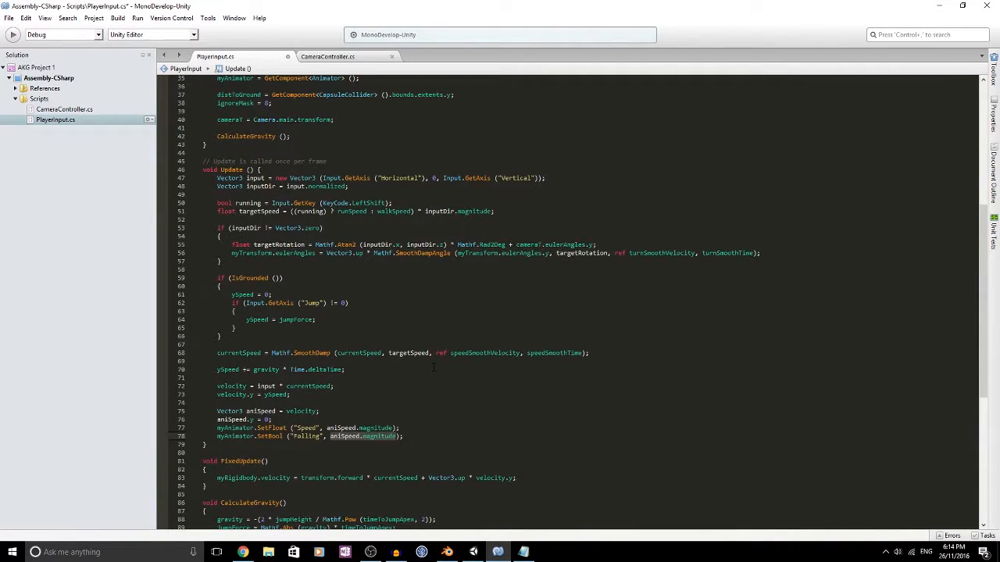
pyautogui.write('isFalling')
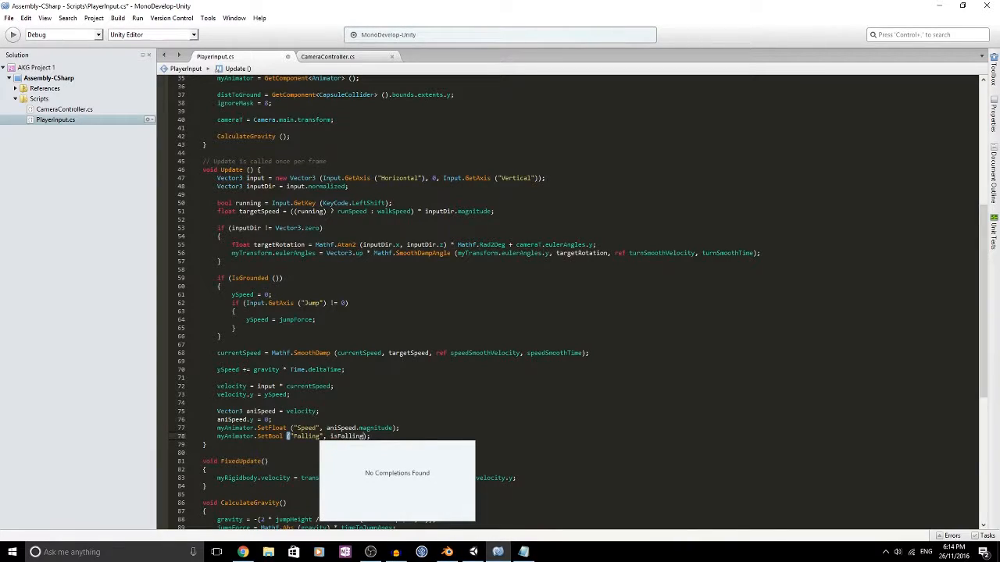
pyautogui.click(474, 369)
# Copy the "Falling" SetBool line below ySpeed = jumpForce; in the jump block and rename the copy's parameter to "Jump"
pyautogui.moveTo(370, 436); pyautogui.dragTo(218, 436)
pyautogui.hotkey('ctrl', 'c')
pyautogui.scroll(2, 257, 310)
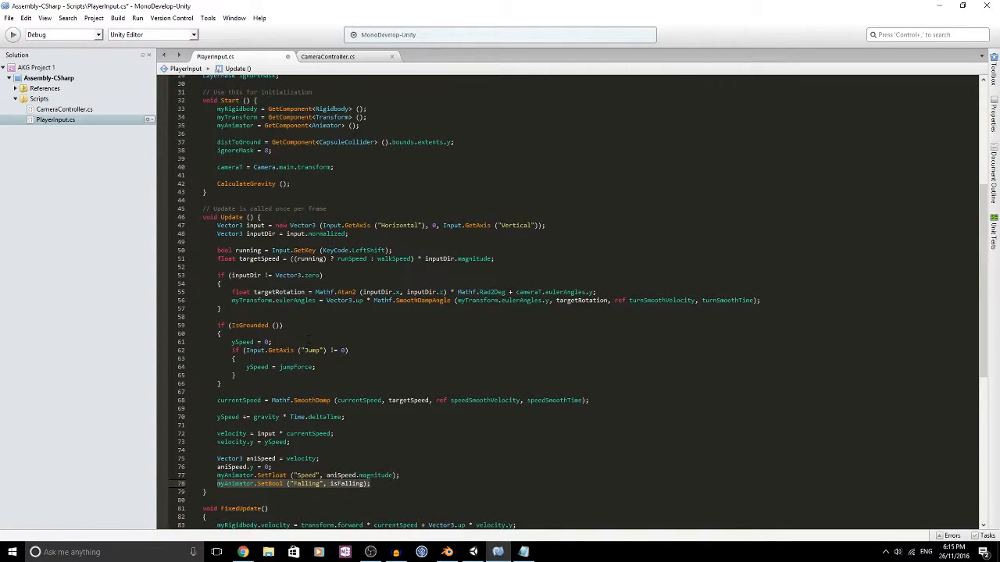
pyautogui.click(332, 366)
pyautogui.press('Return')
pyautogui.hotkey('ctrl', 'v')
pyautogui.scroll(-2, 337, 347)
pyautogui.doubleClick(337, 328)
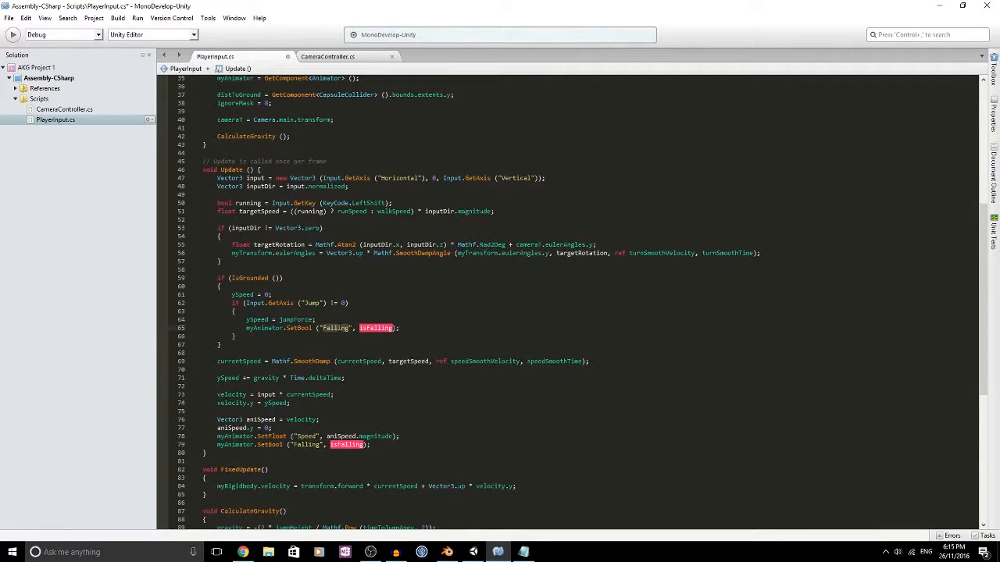
pyautogui.write('Jump')
pyautogui.click(375, 321)
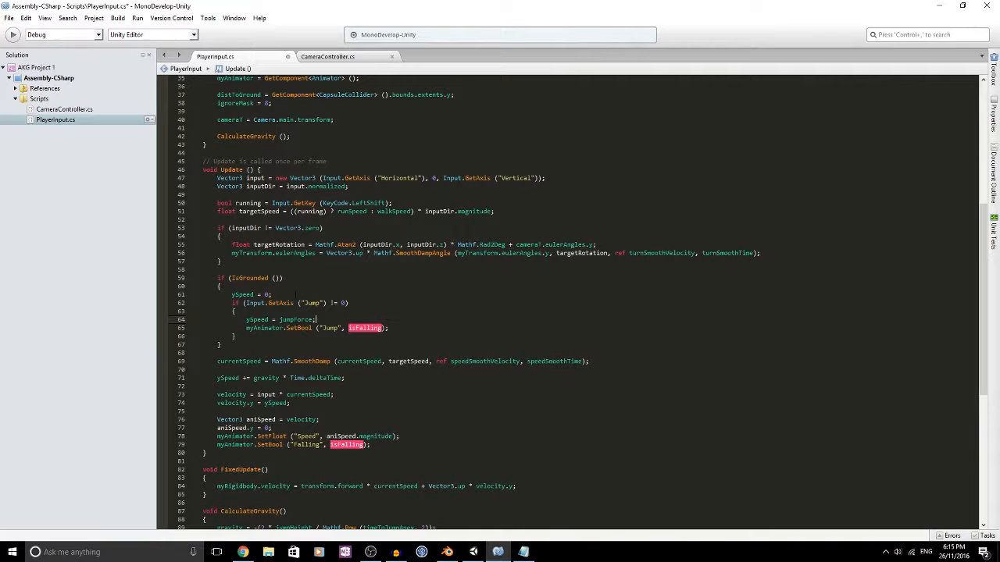
# Set the value argument of the "Jump" SetBool call in the jump block to true
pyautogui.click(365, 329)
pyautogui.write('tur')
pyautogui.press('BackSpace')
pyautogui.press('BackSpace')
pyautogui.press('BackSpace')
pyautogui.write('true')
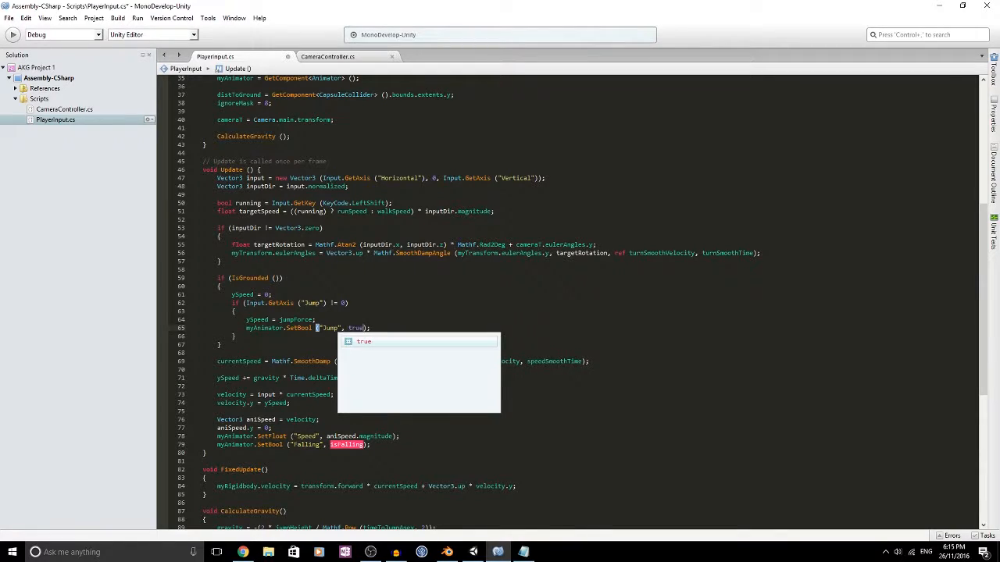
pyautogui.press('End')
# Copy the "Jump" SetBool line below the inner if block, set the copy's value to false, and save the script
pyautogui.moveTo(370, 332); pyautogui.dragTo(246, 329)
pyautogui.hotkey('ctrl', 'c')
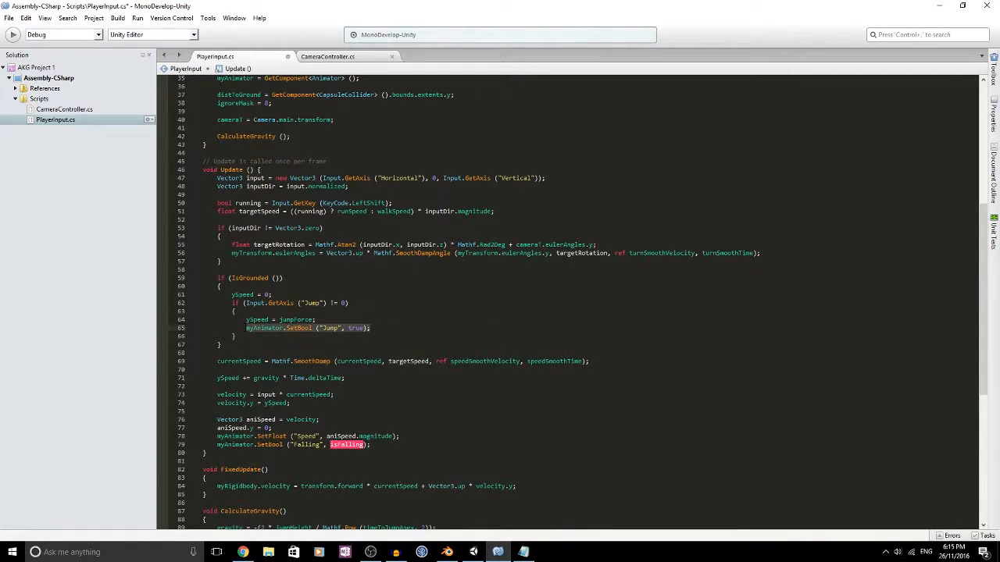
pyautogui.click(272, 339)
pyautogui.press('Return')
pyautogui.hotkey('ctrl', 'v')
pyautogui.press('Left')
pyautogui.press('Left')
pyautogui.press('BackSpace')
pyautogui.press('BackSpace')
pyautogui.press('BackSpace')
pyautogui.press('BackSpace')
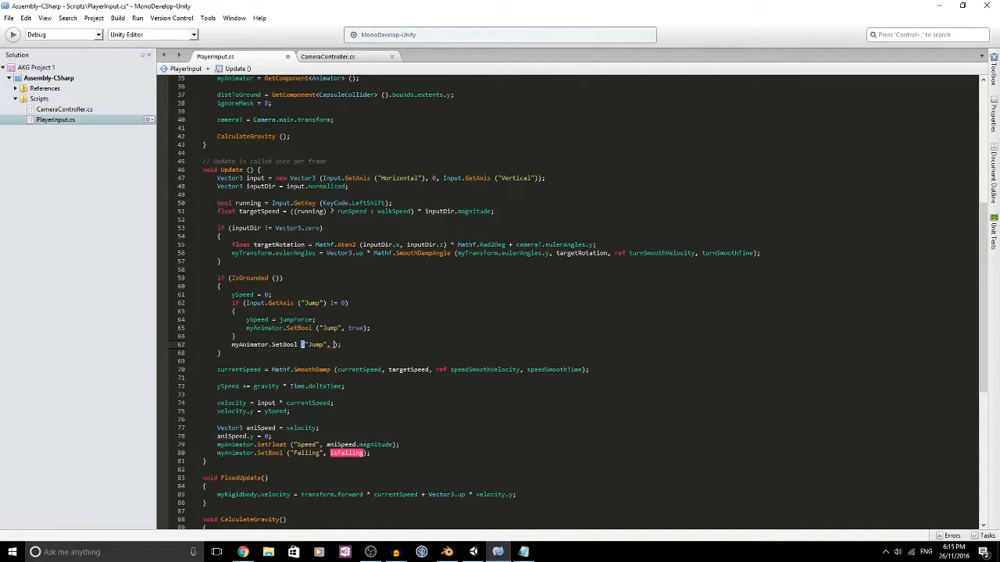
pyautogui.write('false')
pyautogui.hotkey('ctrl', 's')
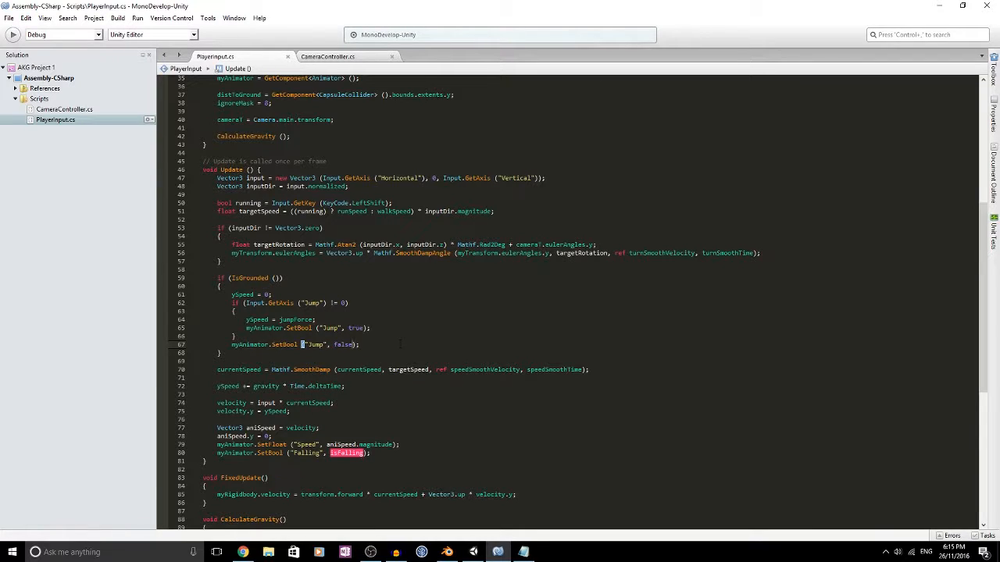
# Declare bool isFalling = false; below the jumping field and save the script
pyautogui.scroll(9, 400, 343)
pyautogui.click(296, 231)
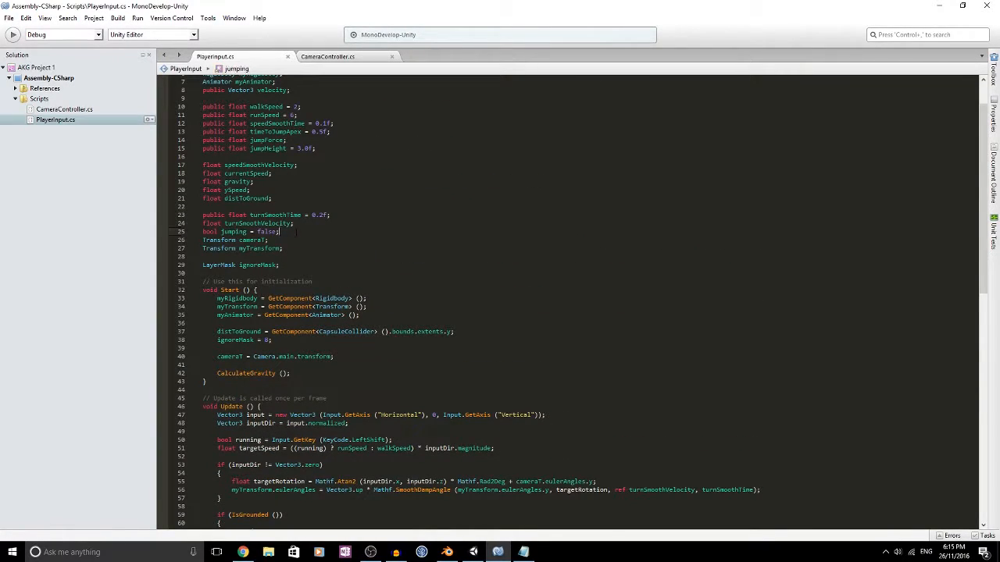
pyautogui.press('Return')
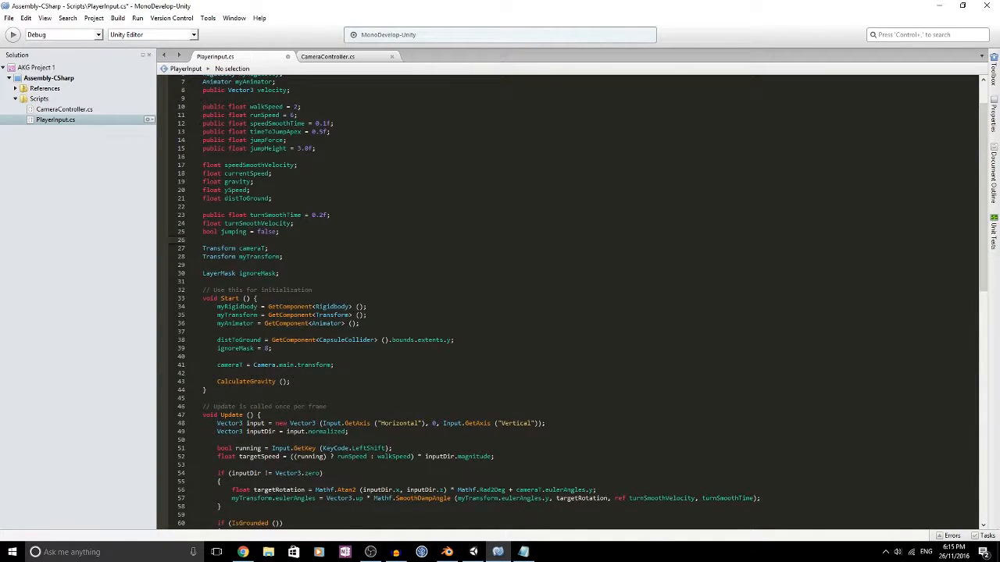
pyautogui.write('bool isFalling = false;')
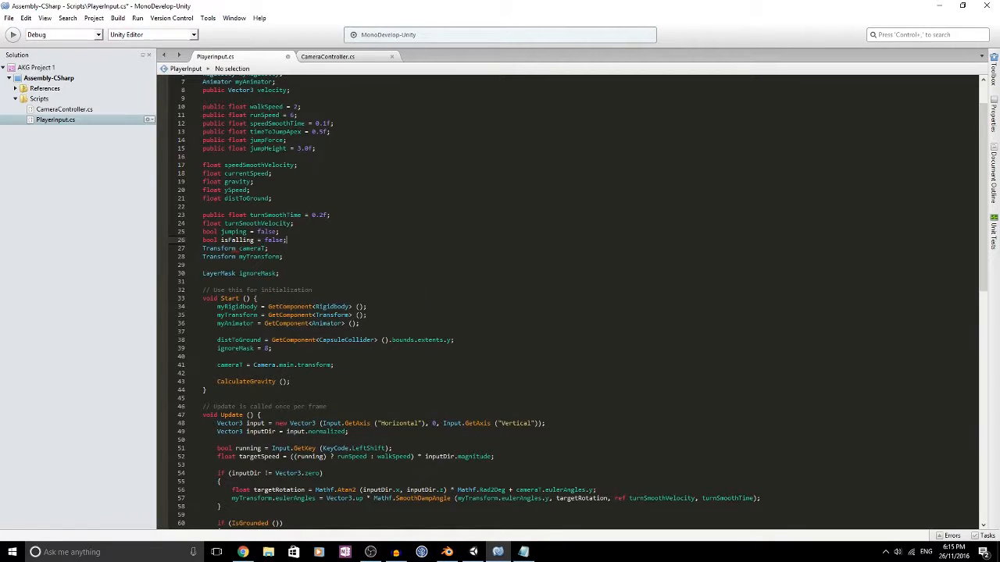
pyautogui.hotkey('ctrl', 's')
# Move the myAnimator.SetBool ("Jump", false); line to the end of Update below the "Falling" call and set its value to jumping
pyautogui.click(233, 232)
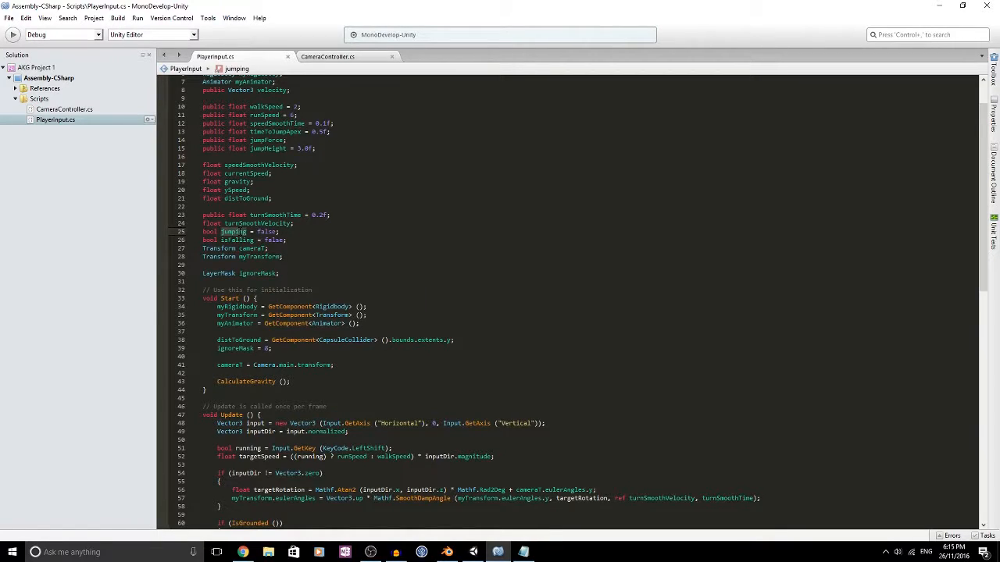
pyautogui.scroll(-13, 570, 301)
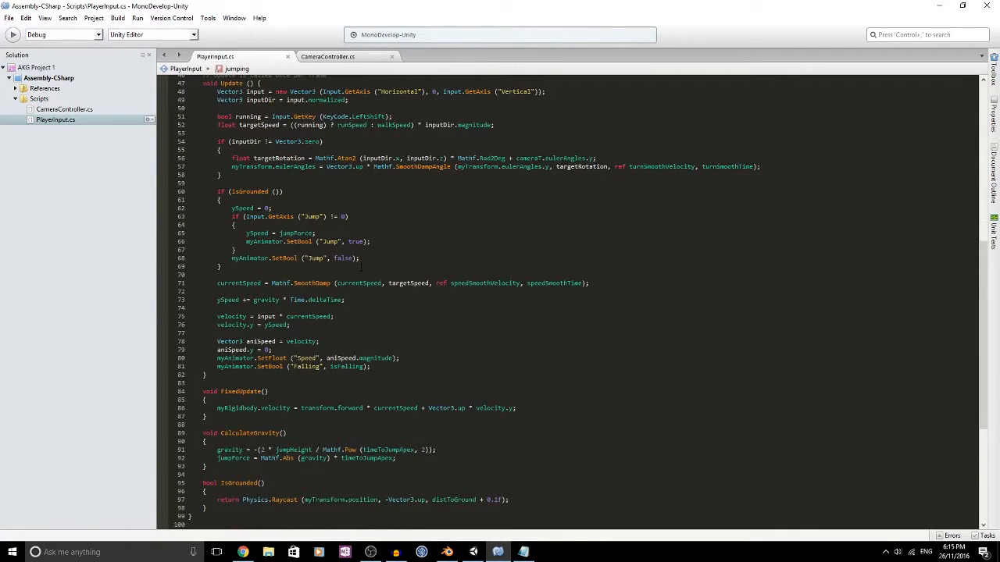
pyautogui.moveTo(360, 259); pyautogui.dragTo(232, 259)
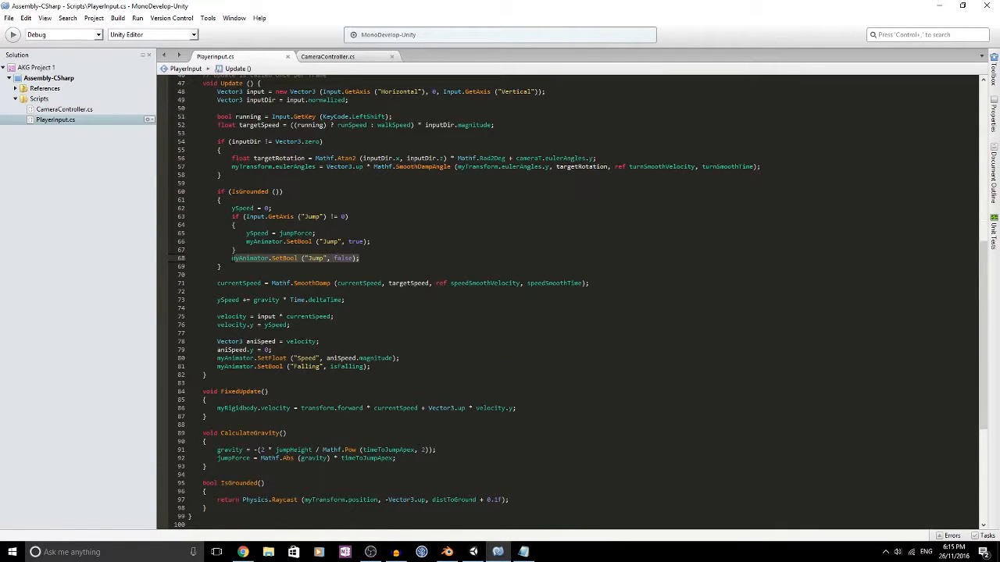
pyautogui.hotkey('alt', 'Down')
pyautogui.hotkey('alt', 'Down')
pyautogui.hotkey('alt', 'Down')
pyautogui.hotkey('alt', 'Down')
pyautogui.hotkey('alt', 'Down')
pyautogui.hotkey('alt', 'Down')
pyautogui.hotkey('alt', 'Down')
pyautogui.hotkey('alt', 'Down')
pyautogui.hotkey('alt', 'Down')
pyautogui.hotkey('alt', 'Down')
pyautogui.hotkey('alt', 'Down')
pyautogui.hotkey('alt', 'Down')
pyautogui.hotkey('alt', 'Down')
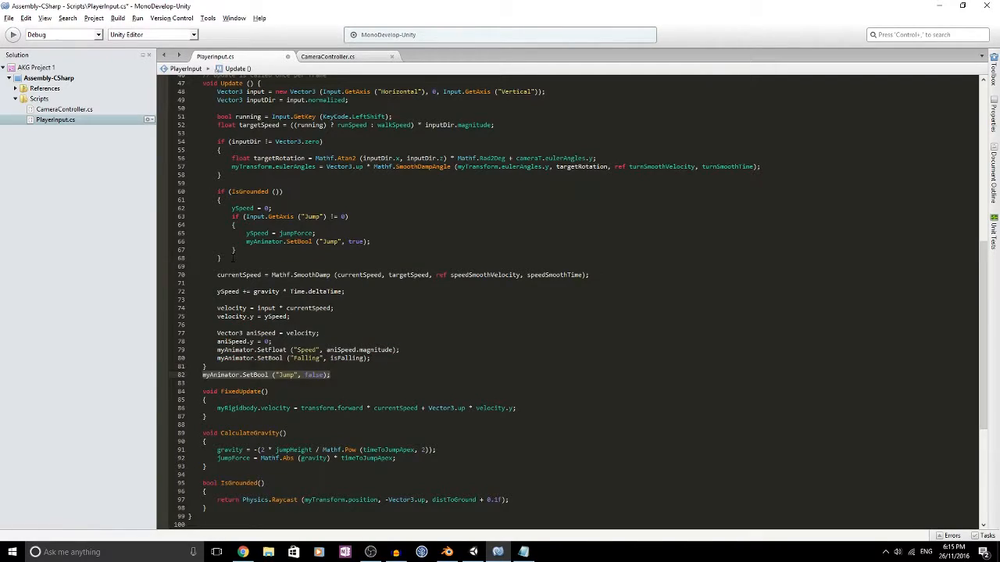
pyautogui.doubleClick(328, 366)
pyautogui.write('jumping')
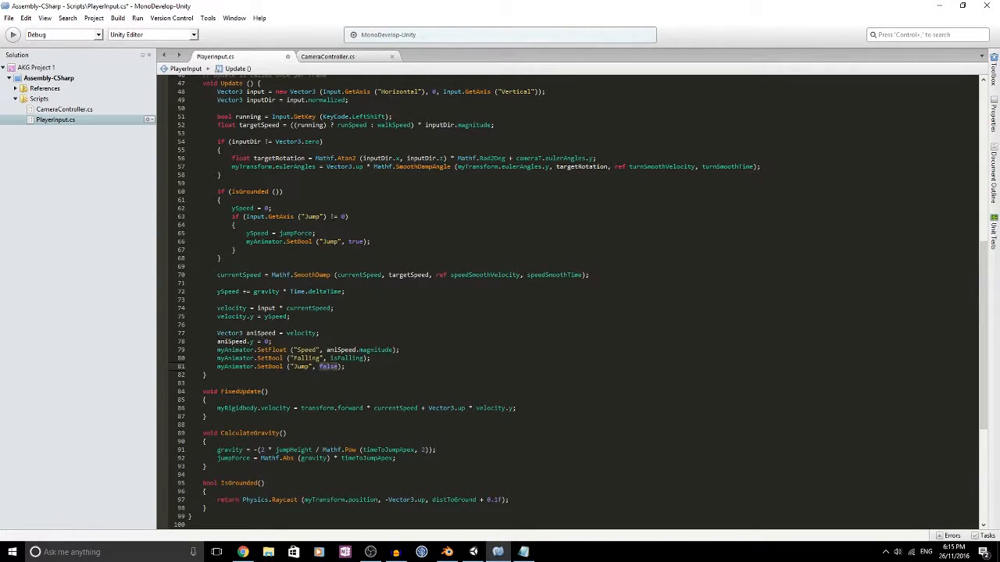
# Replace the SetBool line inside the jump input block with jumping = true;
pyautogui.moveTo(370, 241); pyautogui.dragTo(246, 241)
pyautogui.write('jumping = ')
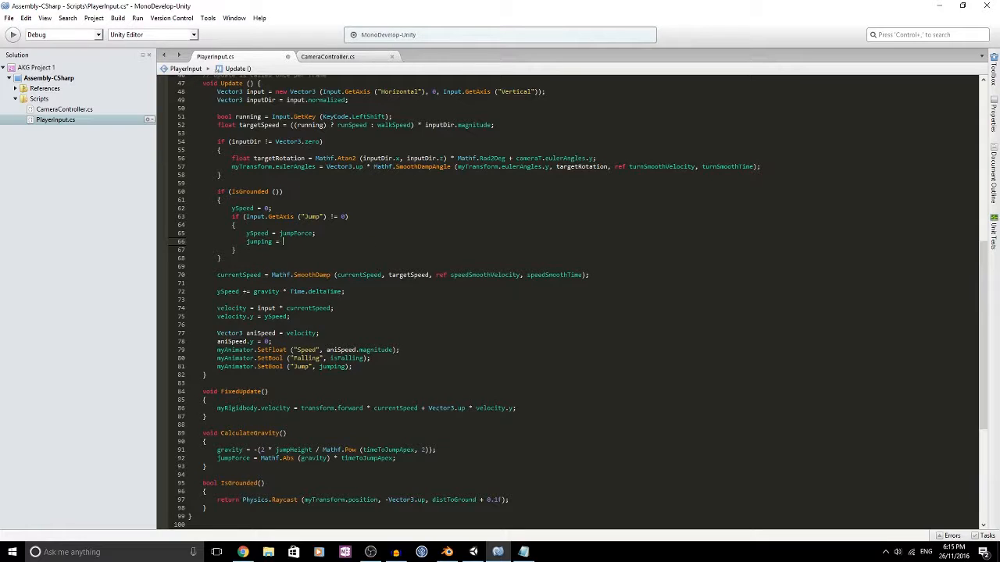
pyautogui.write('true;')
# Copy the jumping assignment below ySpeed = 0; in the grounded block, change the copy to jumping = false;, and save
pyautogui.moveTo(309, 243); pyautogui.dragTo(247, 242)
pyautogui.hotkey('ctrl', 'c')
pyautogui.click(272, 207)
pyautogui.press('Return')
pyautogui.hotkey('ctrl', 'v')
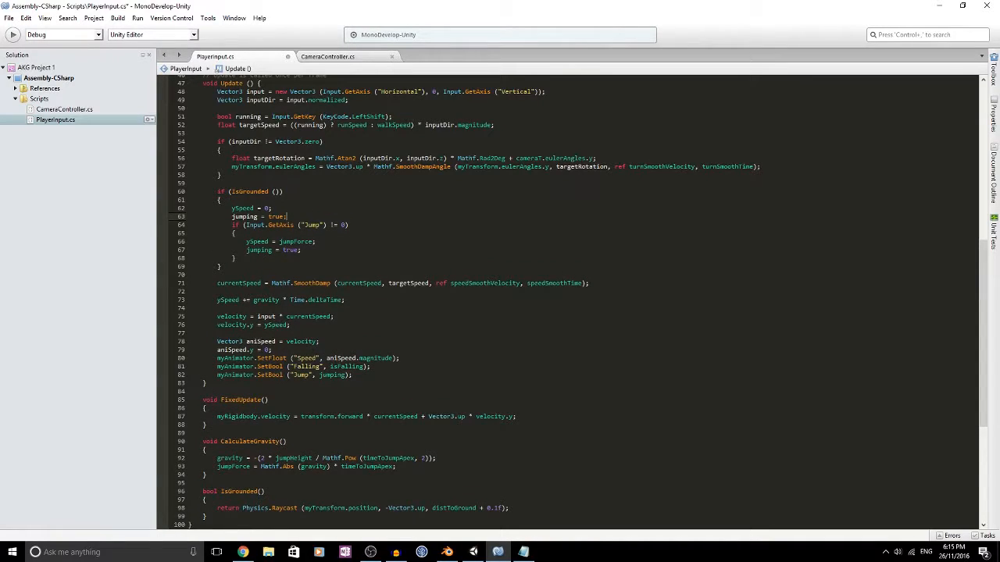
pyautogui.press('BackSpace')
pyautogui.press('BackSpace')
pyautogui.press('BackSpace')
pyautogui.press('BackSpace')
pyautogui.press('BackSpace')
pyautogui.write('false;')
pyautogui.hotkey('ctrl', 's')
# Add an empty else block after the if (IsGrounded ()) block in Update
pyautogui.tripleClick(252, 192)
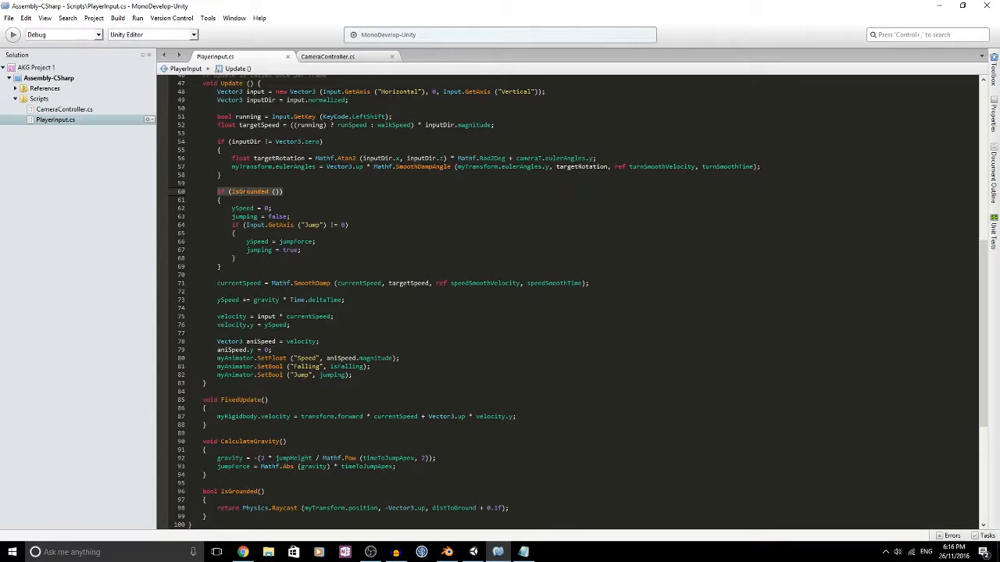
pyautogui.click(222, 267)
pyautogui.press('Return')
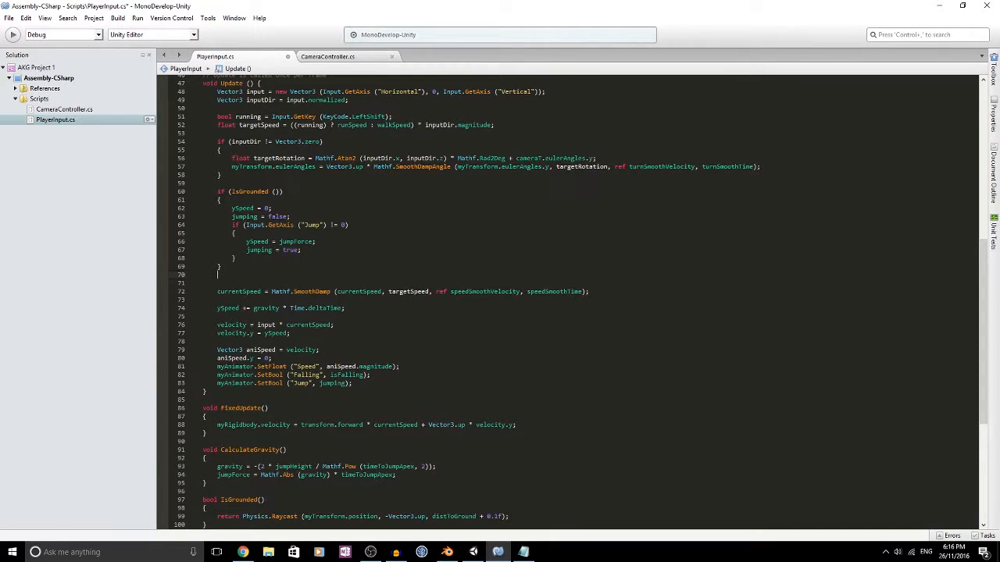
pyautogui.write('else')
pyautogui.press('Return')
pyautogui.write('{')
pyautogui.press('Return')
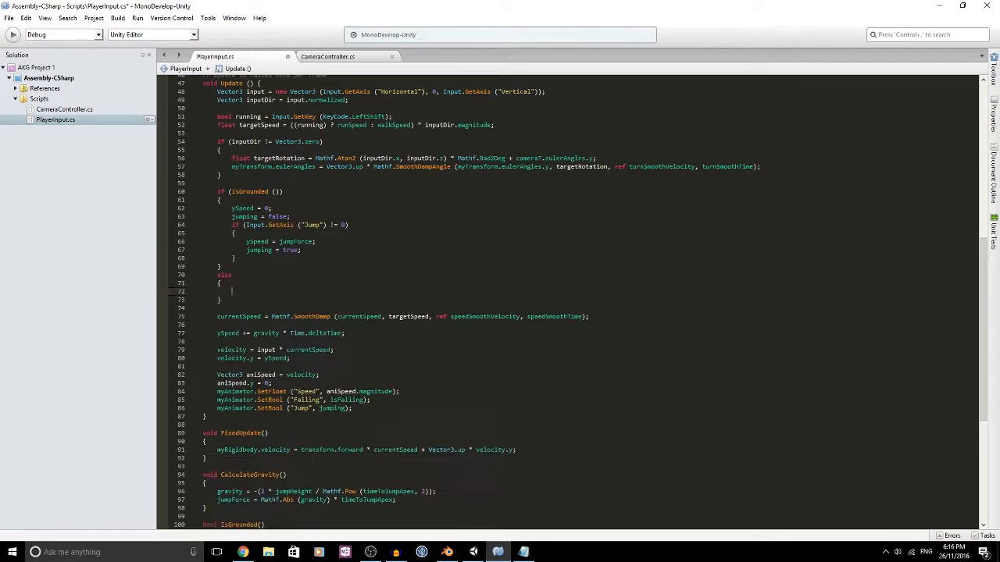
# Examine the Raycast arguments in IsGrounded and how distToGround is obtained from the CapsuleCollider in Start
pyautogui.scroll(-8, 571, 301)
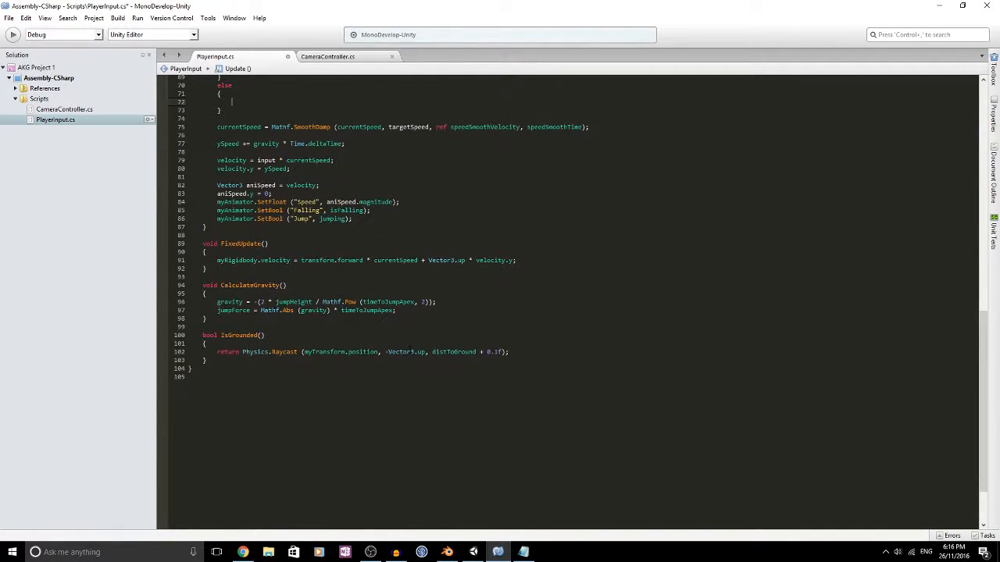
pyautogui.click(349, 351)
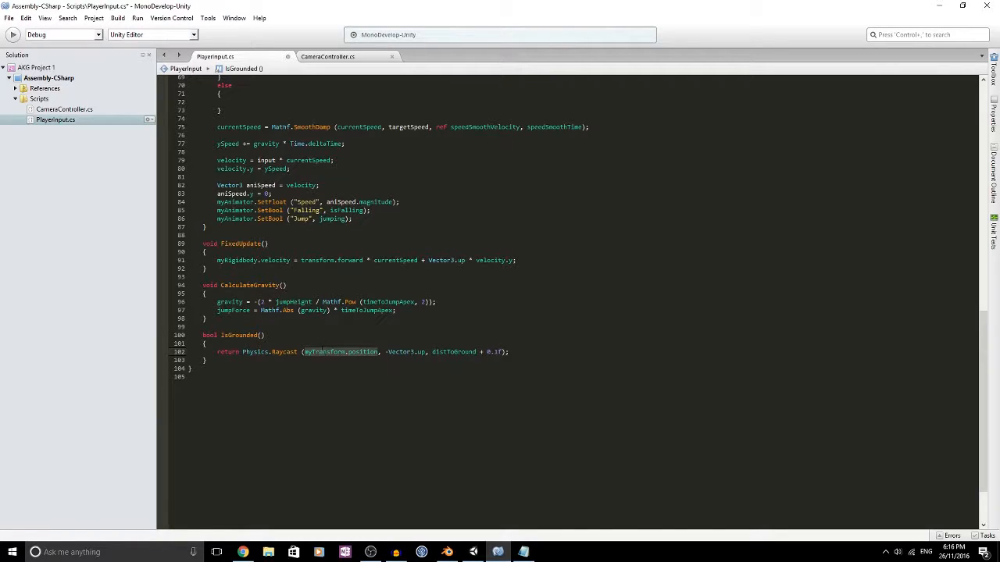
pyautogui.moveTo(385, 352); pyautogui.dragTo(424, 352)
pyautogui.scroll(13, 453, 353)
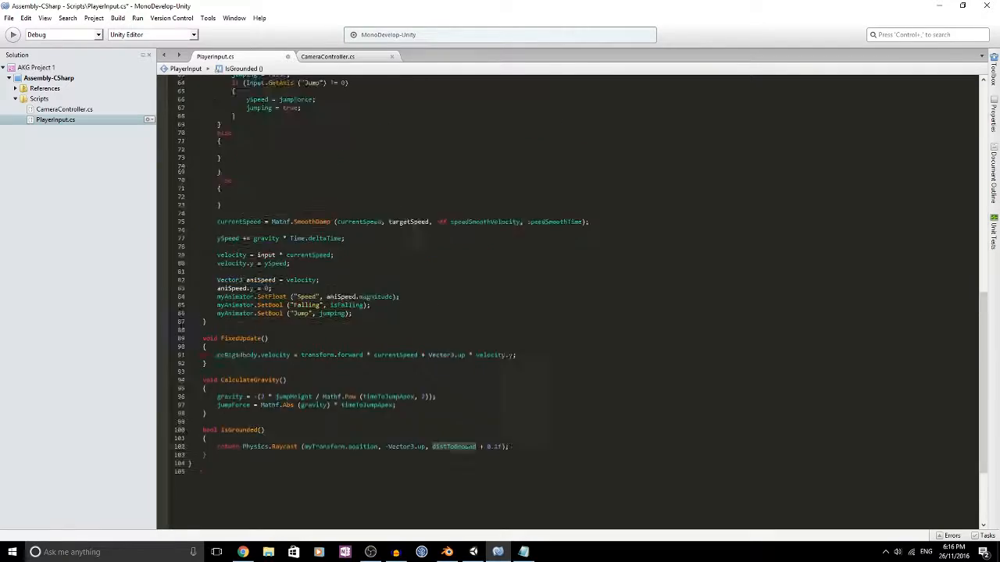
pyautogui.scroll(2, 379, 278)
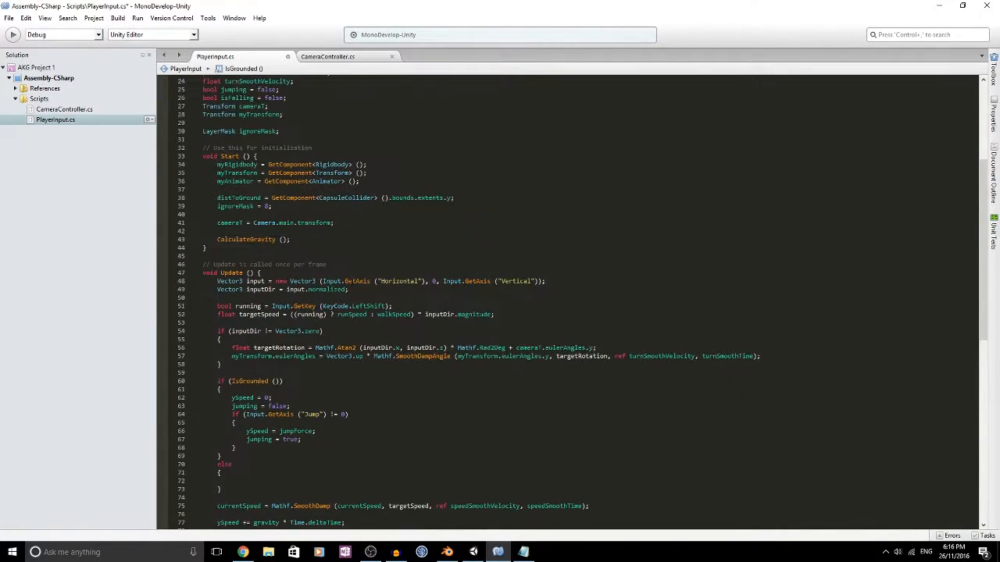
pyautogui.doubleClick(344, 199)
pyautogui.moveTo(403, 198); pyautogui.dragTo(451, 199)
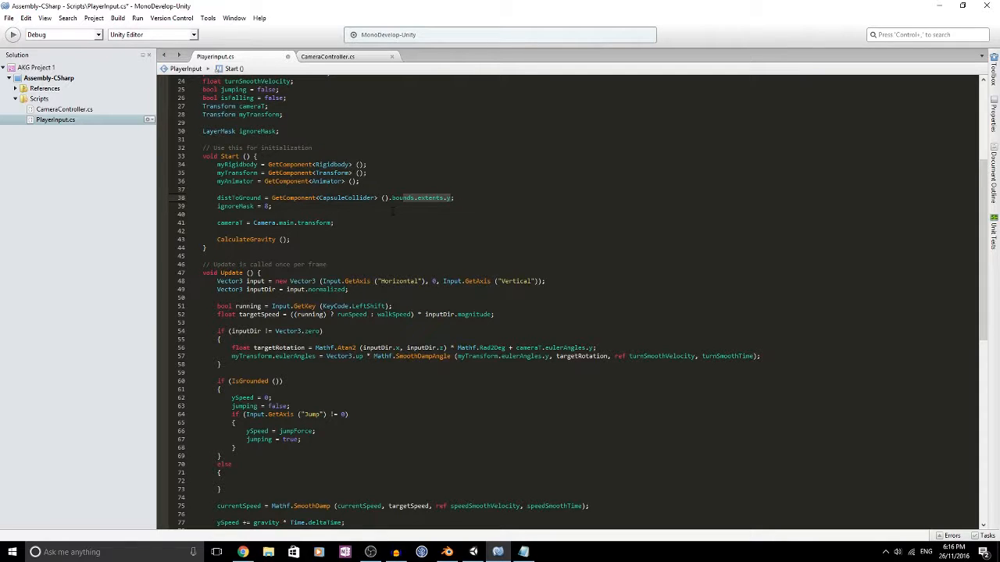
pyautogui.scroll(-11, 393, 212)
pyautogui.scroll(4, 325, 281)
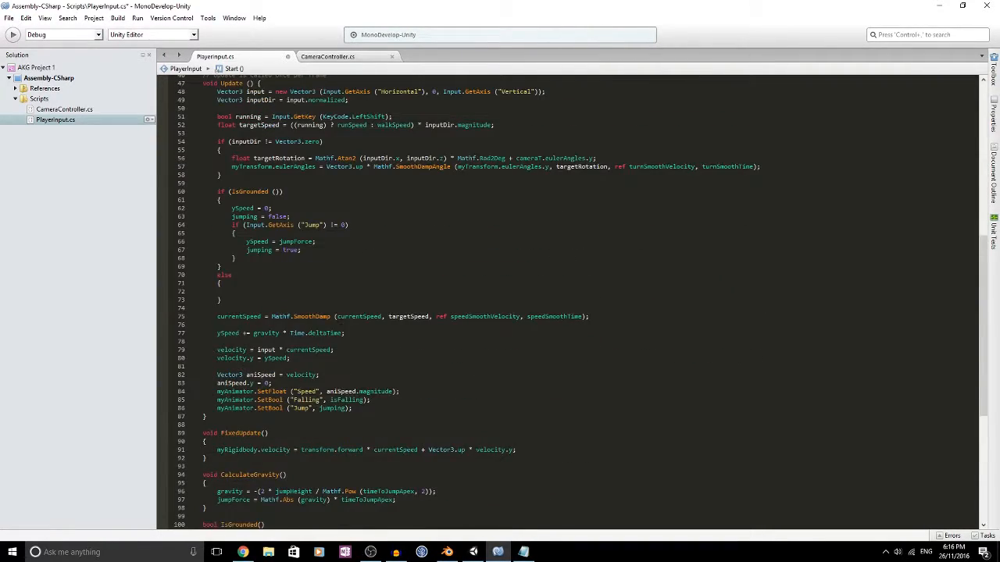
# Add isFalling = true; inside the new else block
pyautogui.click(267, 291)
pyautogui.write('is')
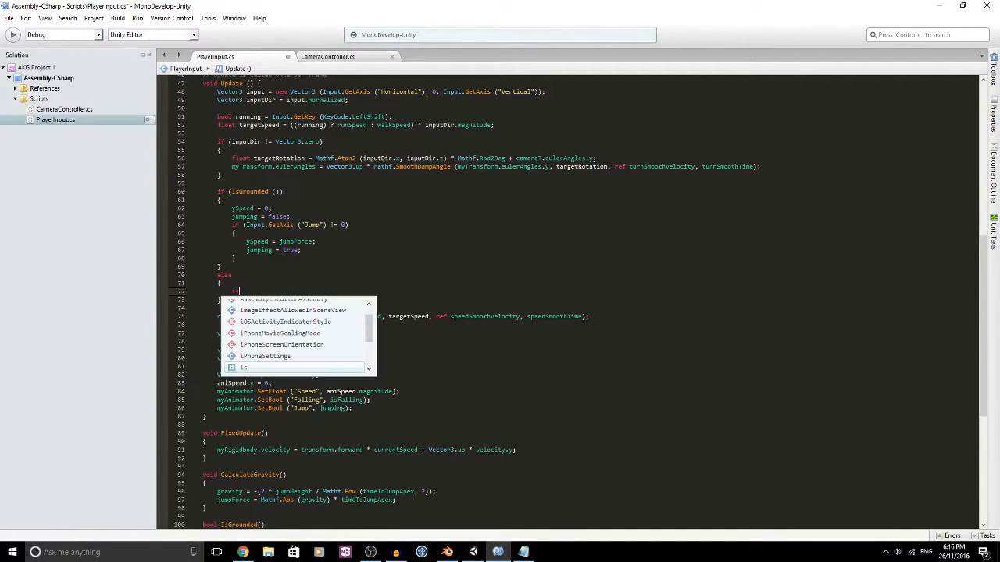
pyautogui.write('Falling = t')
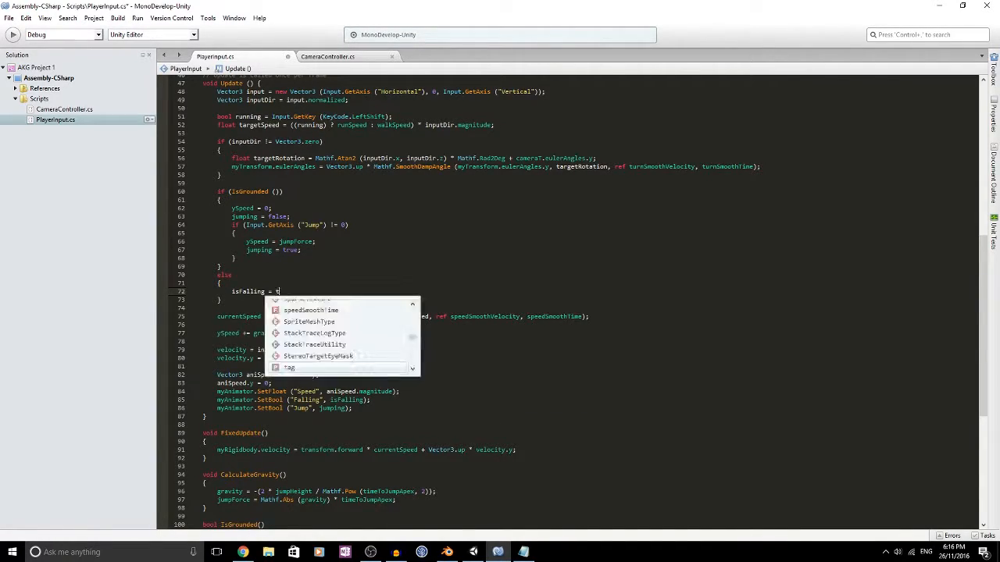
pyautogui.write('rue;')
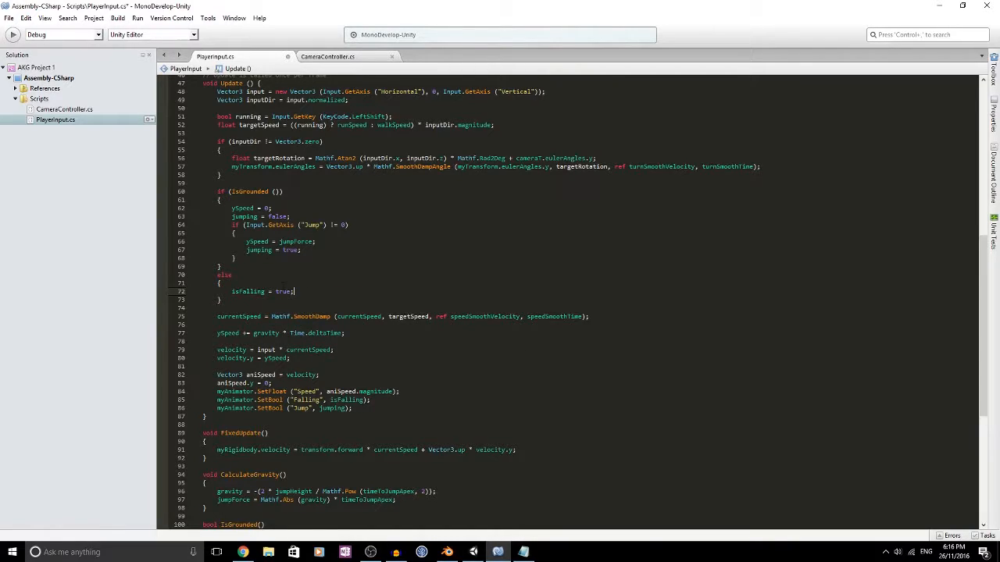
# Copy the isFalling assignment below jumping = false; in the grounded block, change the copy to isFalling = false;, and save
pyautogui.moveTo(232, 291); pyautogui.dragTo(294, 292)
pyautogui.hotkey('ctrl', 'c')
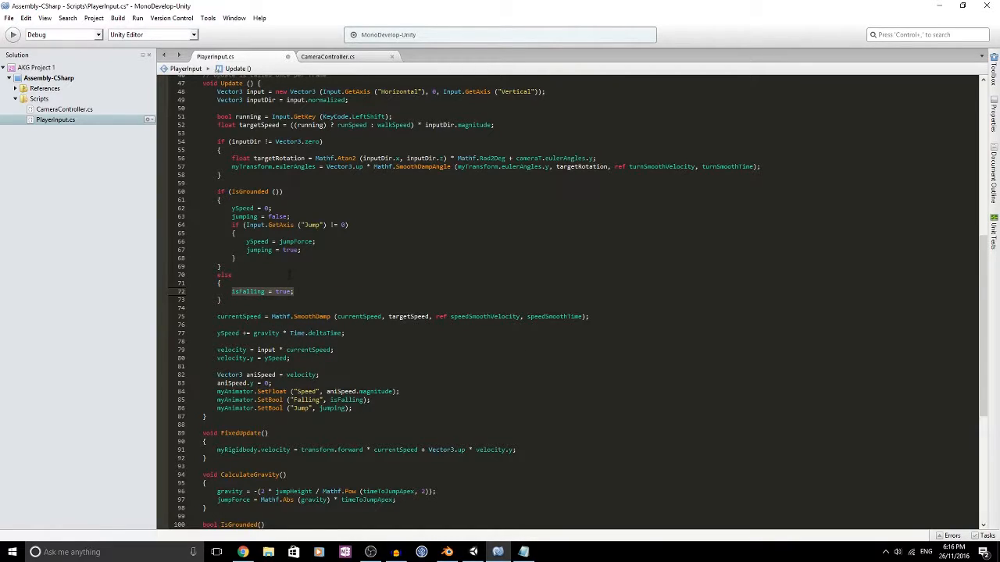
pyautogui.click(293, 217)
pyautogui.press('Return')
pyautogui.hotkey('ctrl', 'v')
pyautogui.press('Left')
pyautogui.hotkey('ctrl', 'BackSpace')
pyautogui.write('false')
pyautogui.hotkey('ctrl', 's')
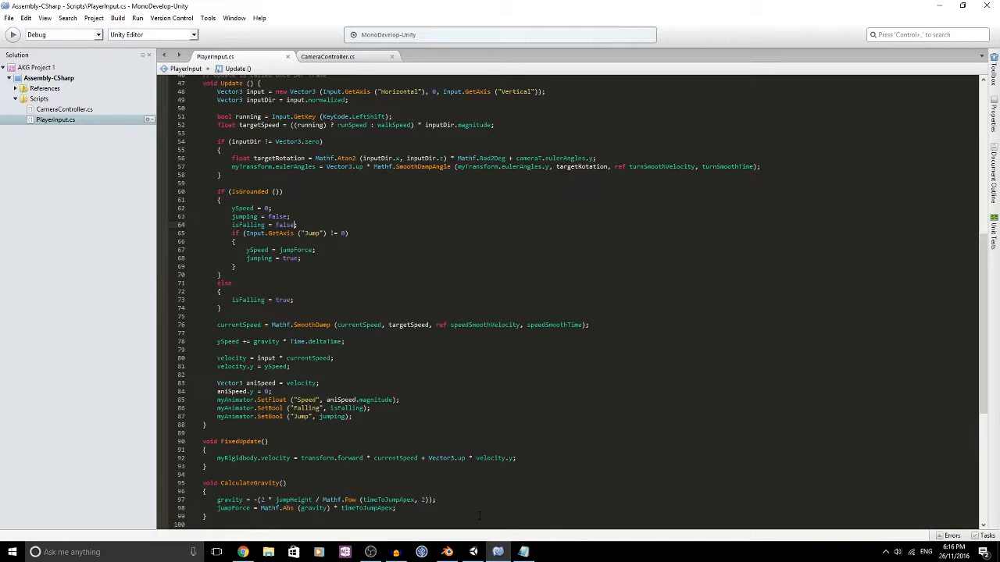
# Switch to Unity and check the condition on the MaxJump to Hover transition, plus the game and scene views
pyautogui.click(473, 553)
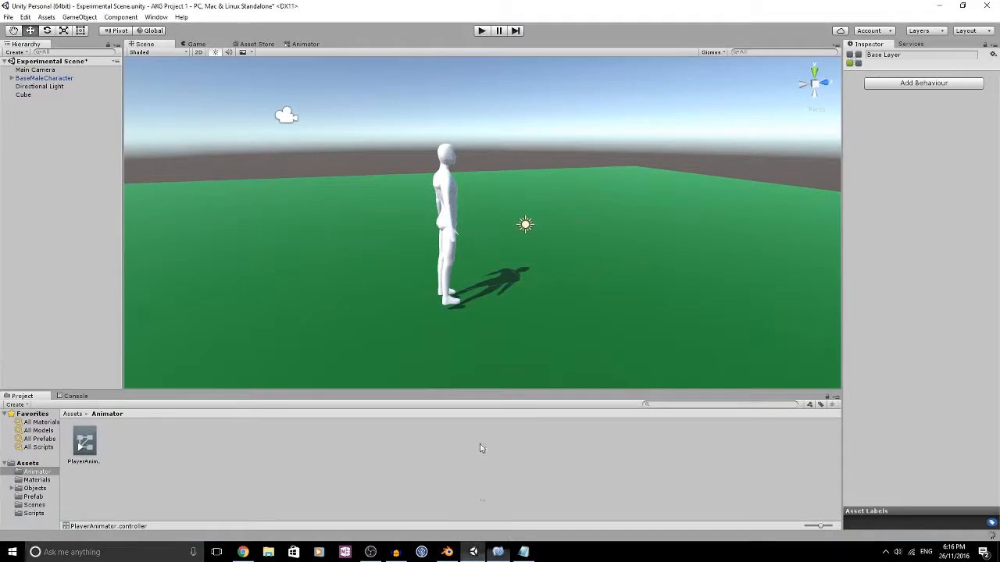
pyautogui.click(303, 43)
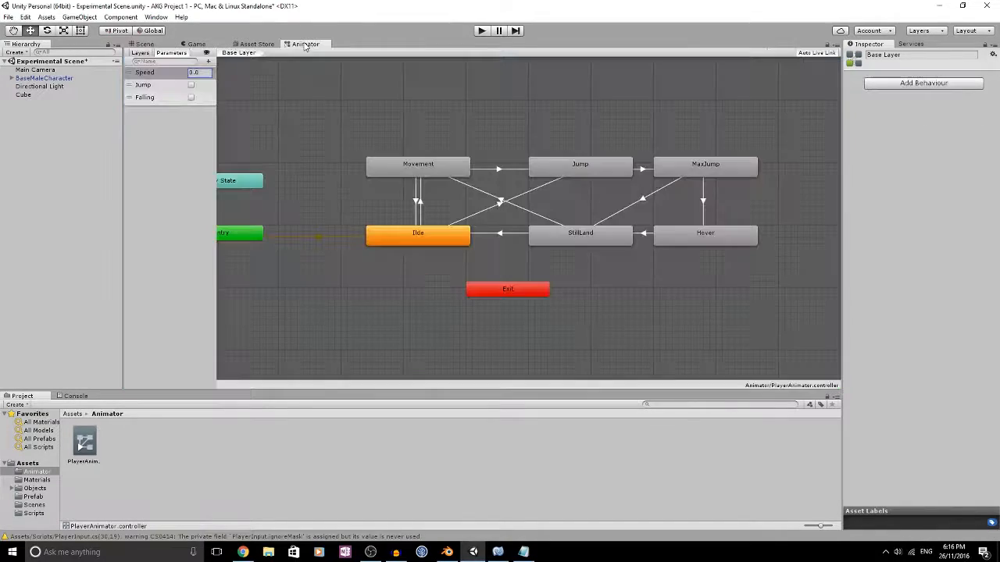
pyautogui.click(704, 200)
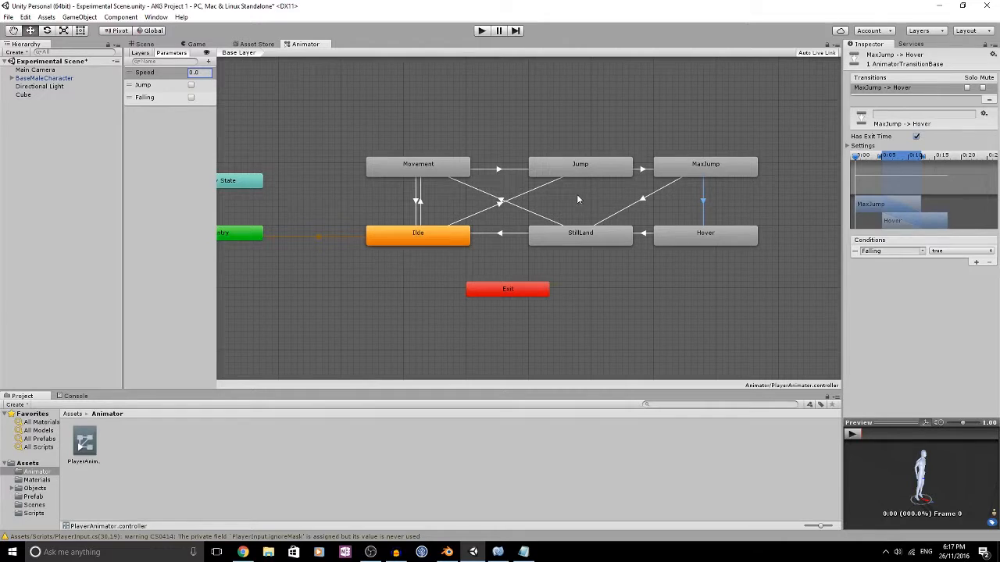
pyautogui.click(196, 45)
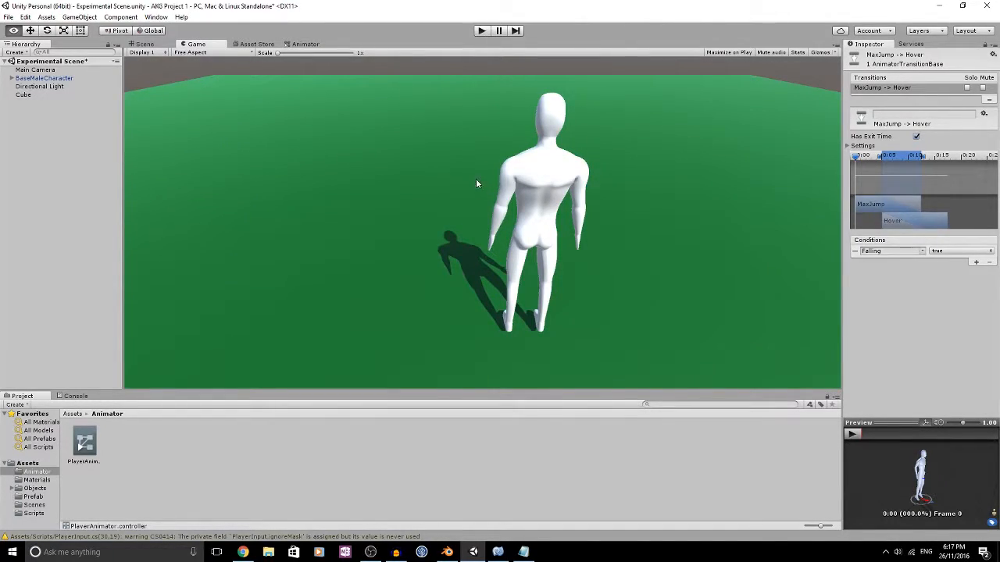
pyautogui.click(144, 44)
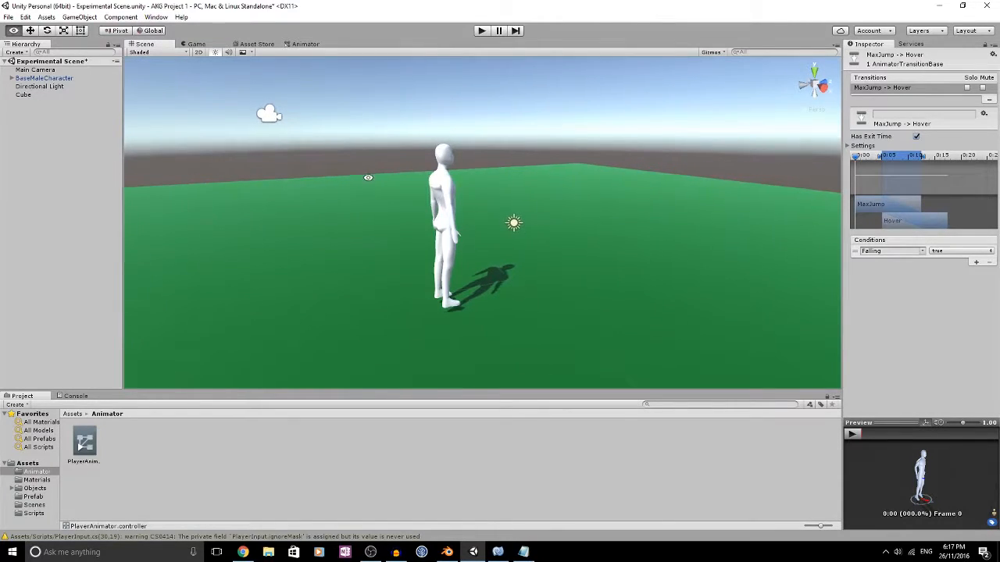
# Review CameraController.cs and set the Main Camera's Camera Controller Target to the character's MidTorso bone under Armature, Control, Hips
pyautogui.click(30, 70)
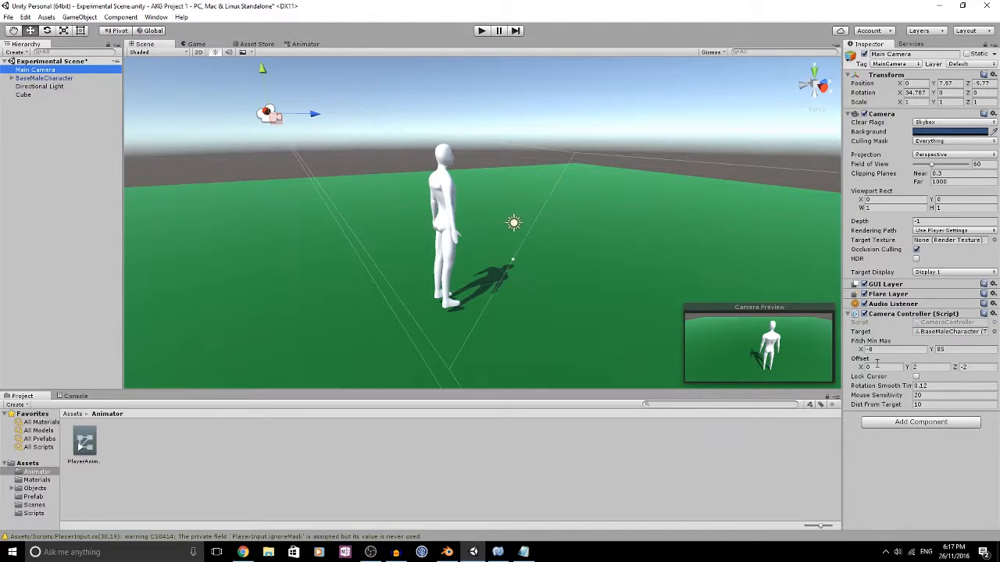
pyautogui.click(497, 552)
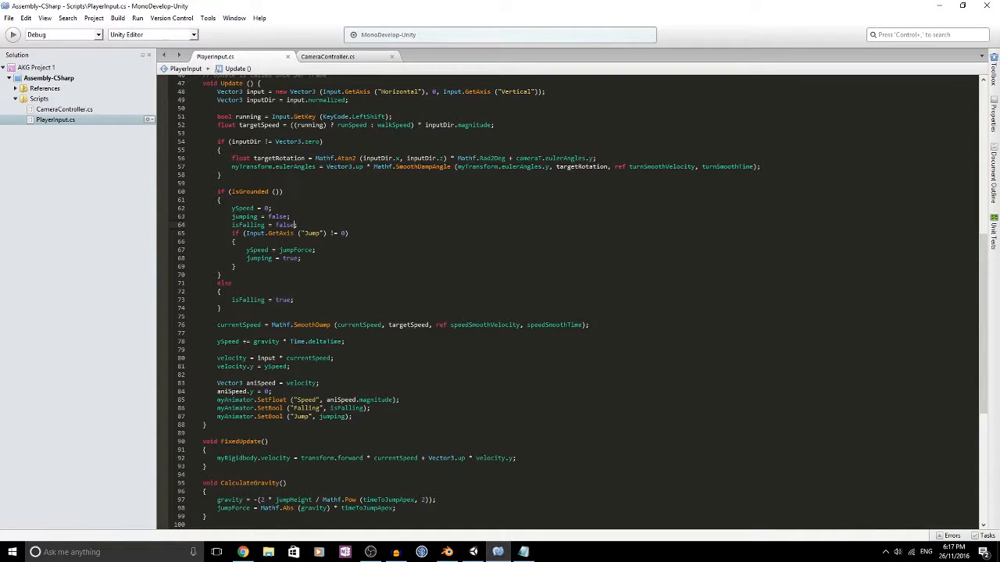
pyautogui.click(344, 60)
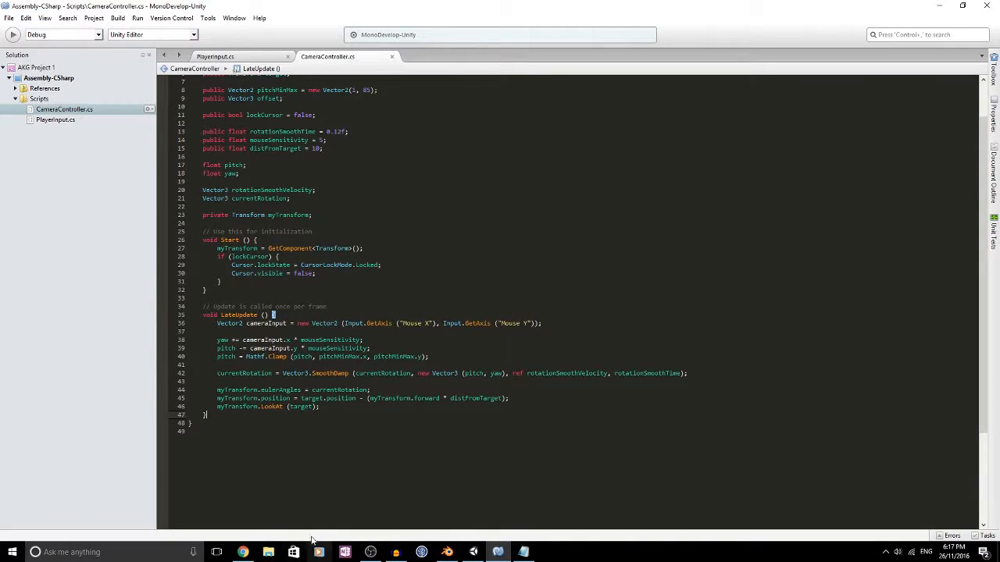
pyautogui.click(473, 552)
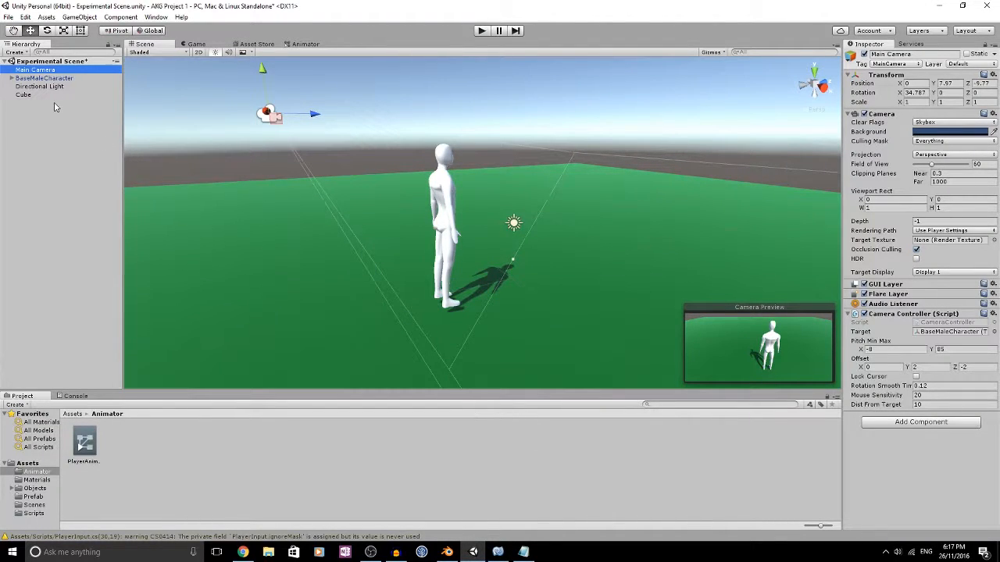
pyautogui.click(12, 78)
pyautogui.click(18, 87)
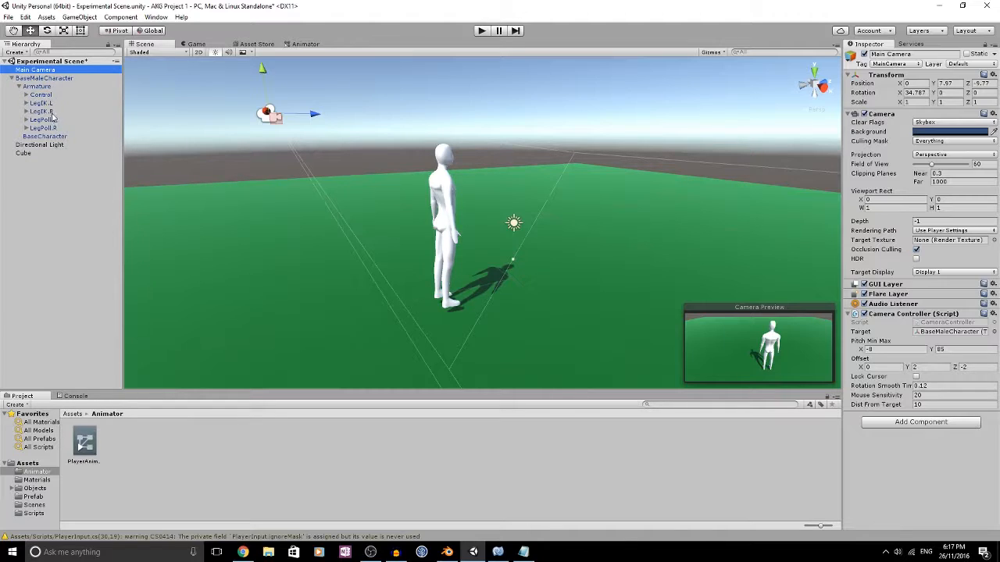
pyautogui.click(33, 103)
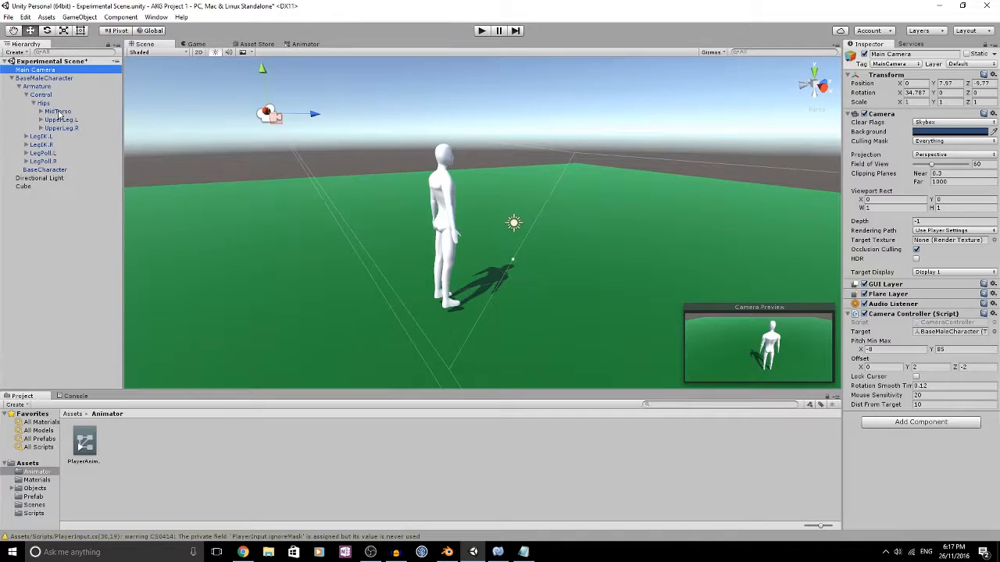
pyautogui.moveTo(59, 114); pyautogui.dragTo(829, 259)
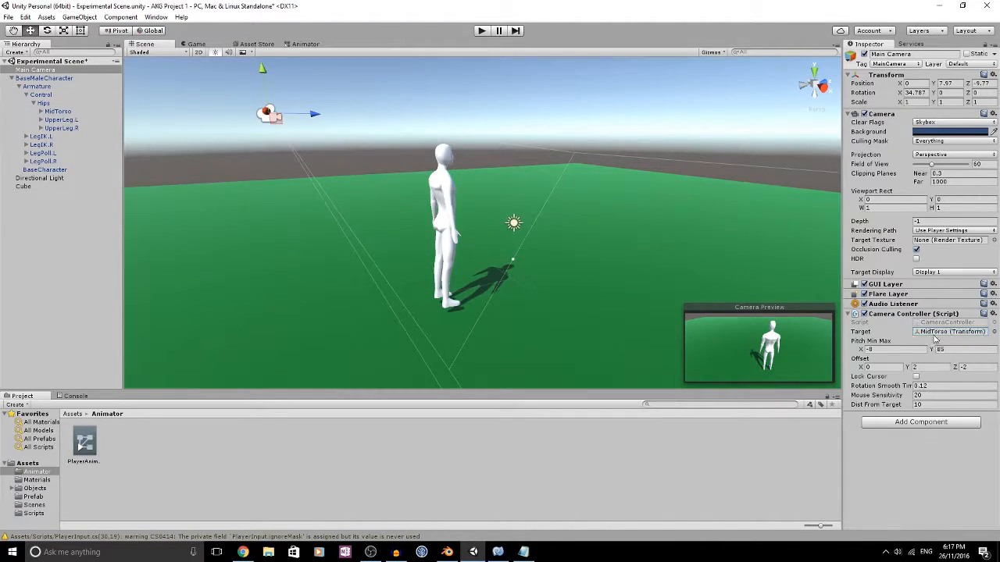
# Play the scene and walk and run the character in several directions to test the movement animations and camera
pyautogui.click(482, 31)
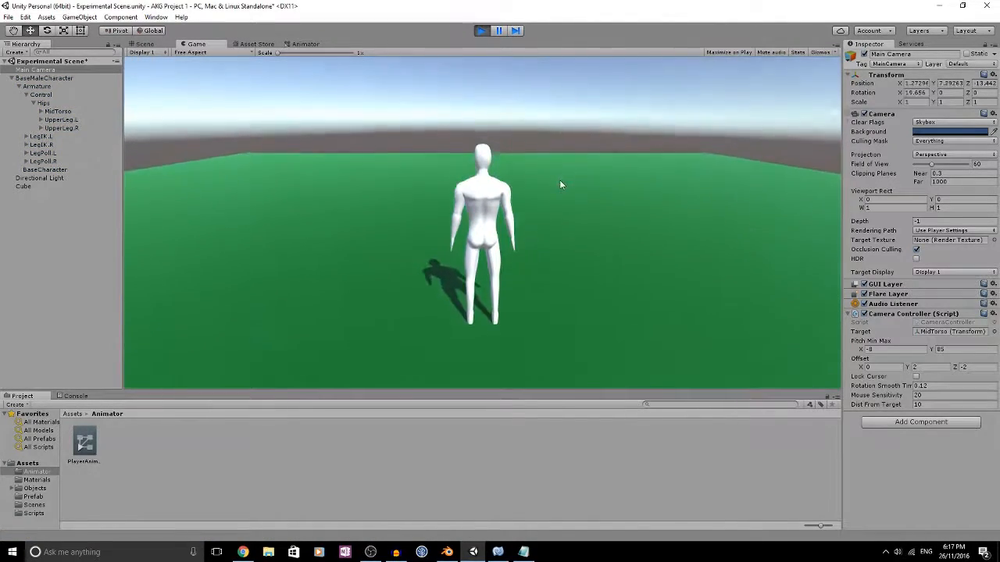
pyautogui.press('w')
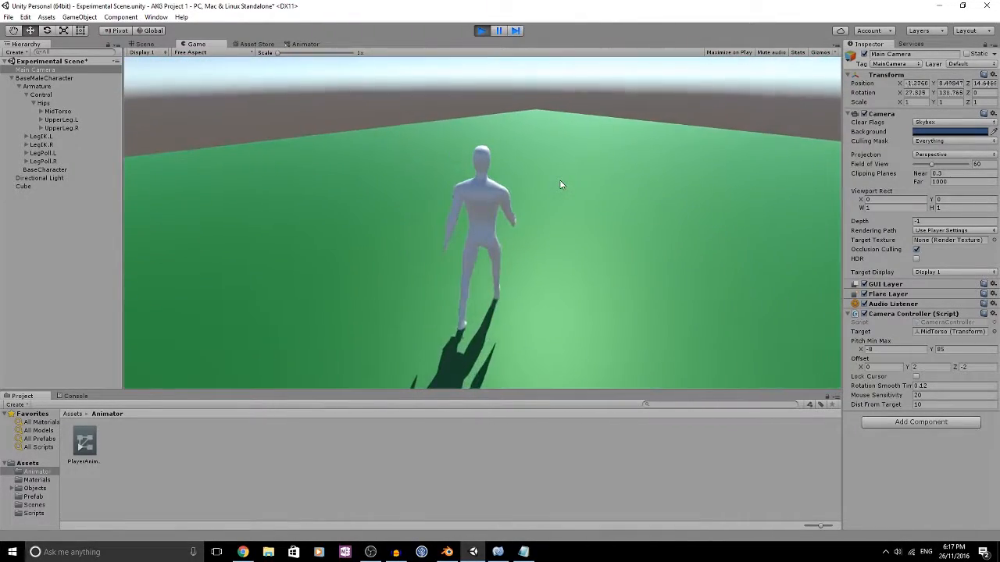
pyautogui.press('d')
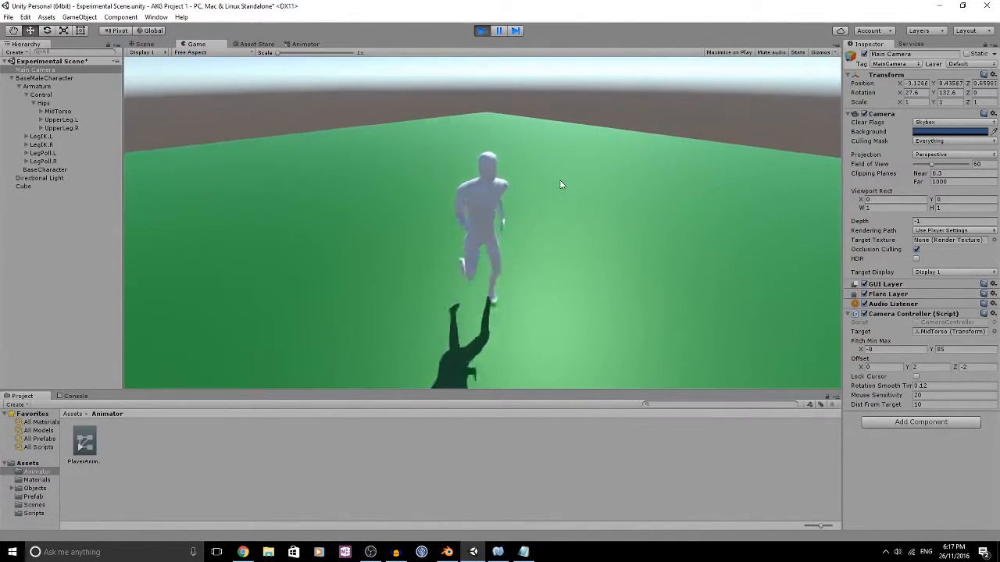
pyautogui.press('a')
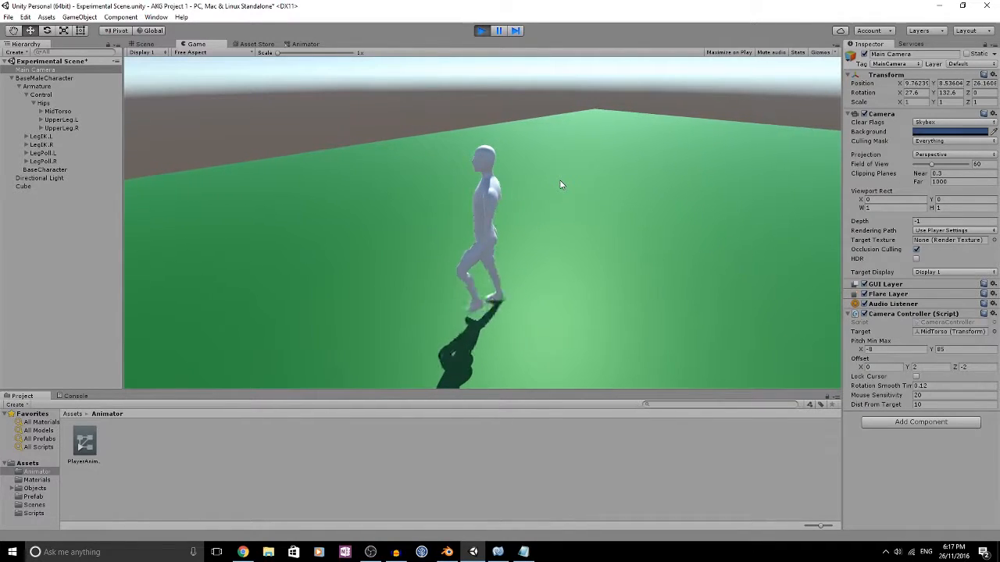
pyautogui.press('shift')
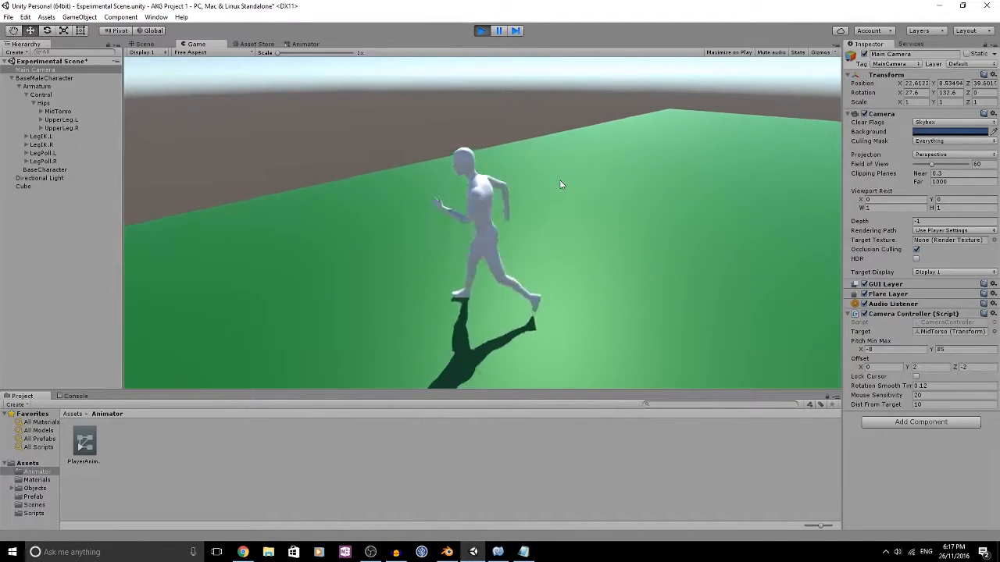
pyautogui.press('d')
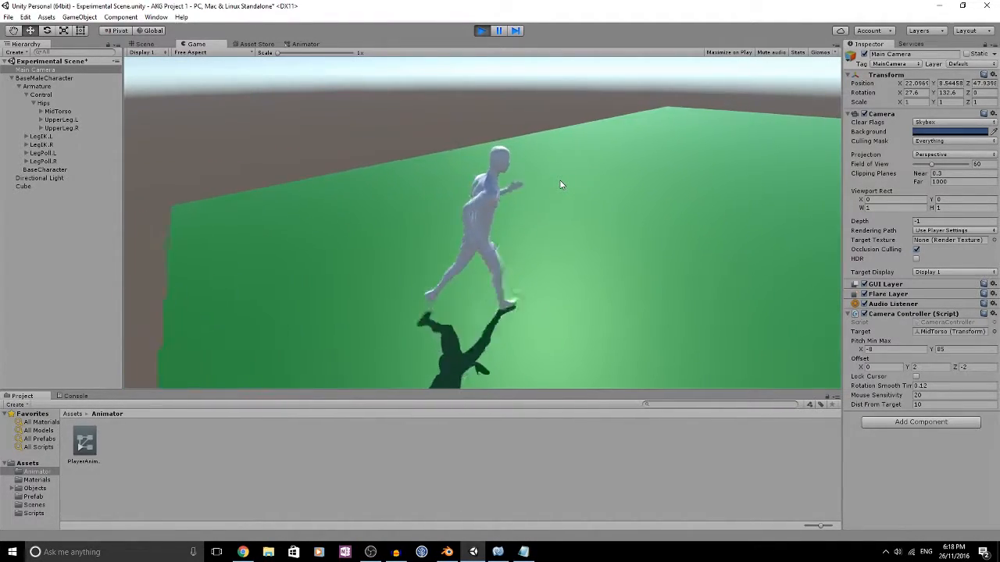
pyautogui.press('w')
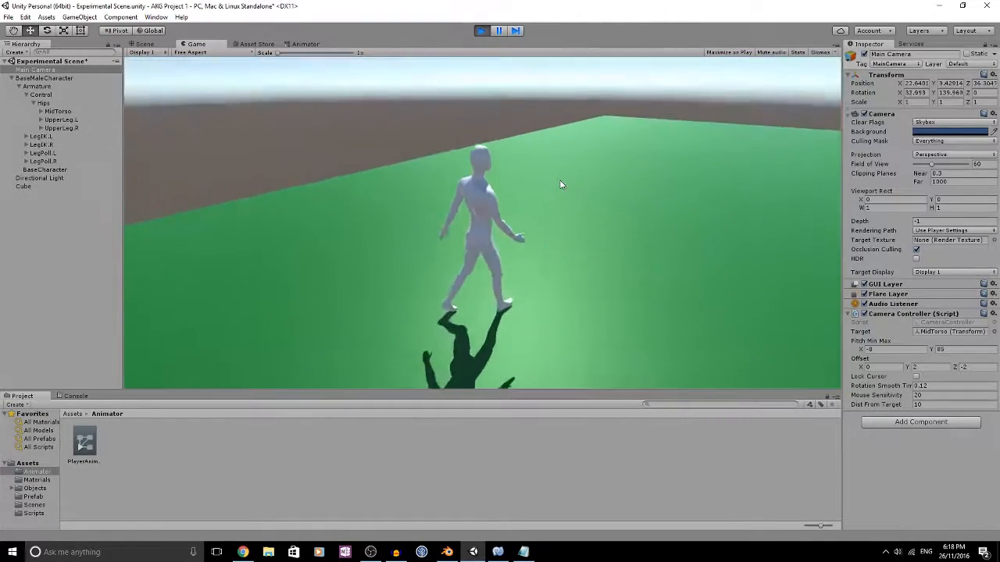
# Jump while moving and change the character's direction to test the jump and landing animations
pyautogui.press('d')
pyautogui.press('space')
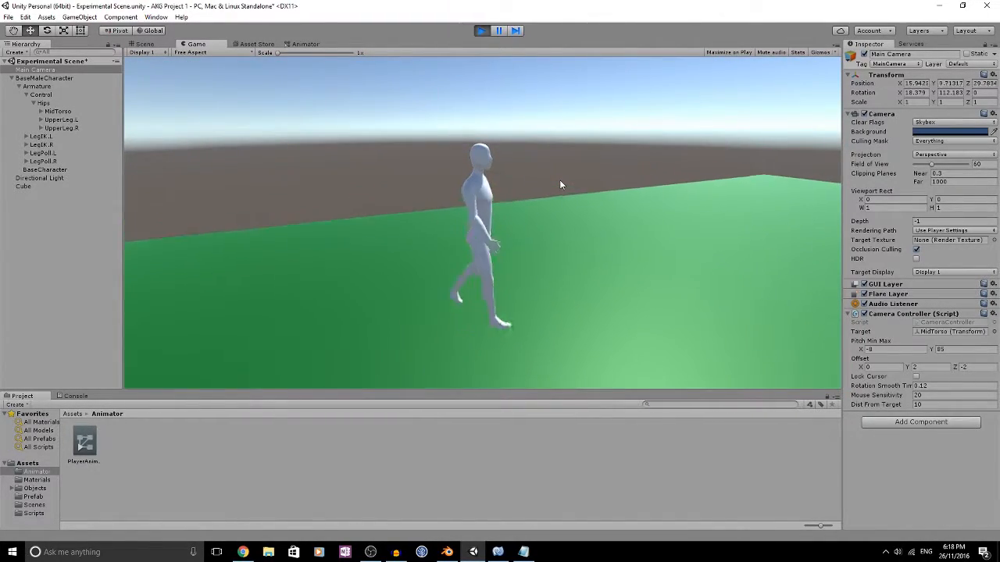
pyautogui.press('s')
pyautogui.press('d')
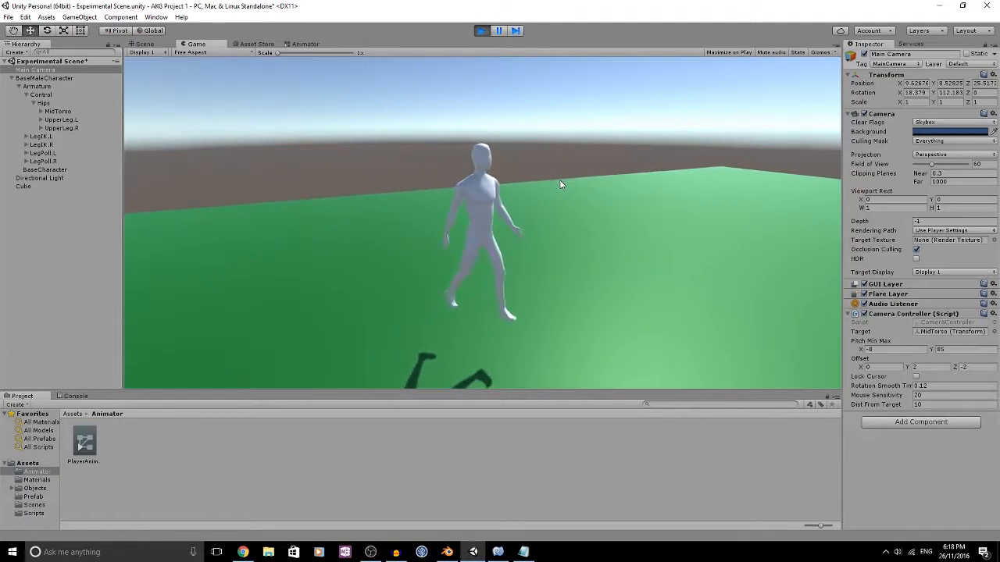
pyautogui.press('s')
pyautogui.press('w')
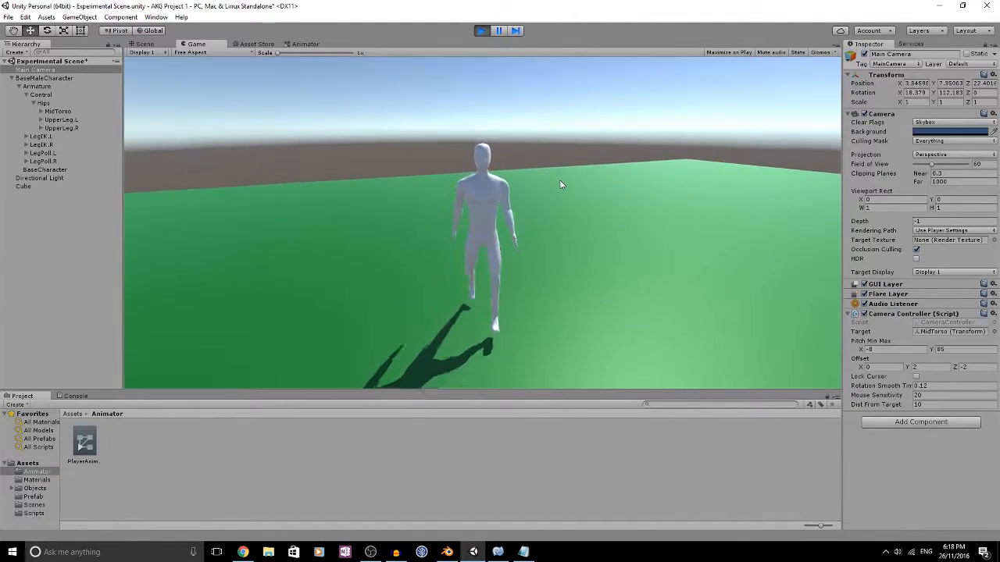
pyautogui.press('d')
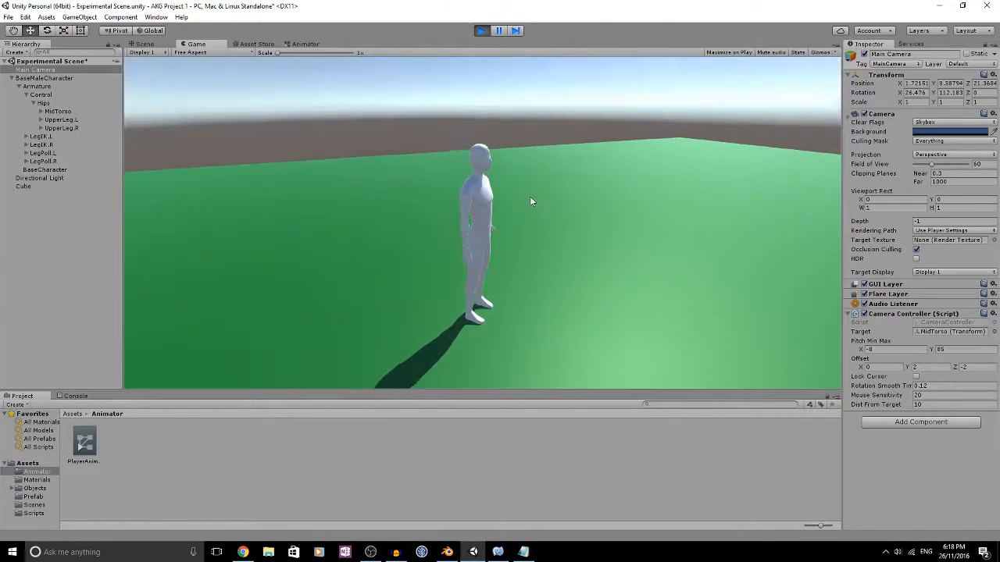
pyautogui.press('d')
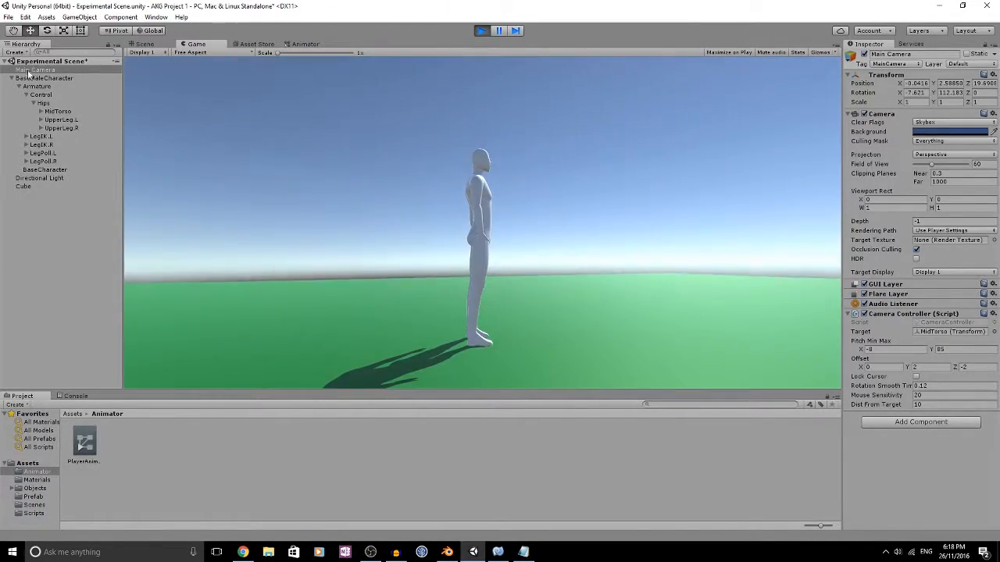
# Inspect the Player Input values of BaseMaleCharacter during play, and stop the scene
pyautogui.click(38, 71)
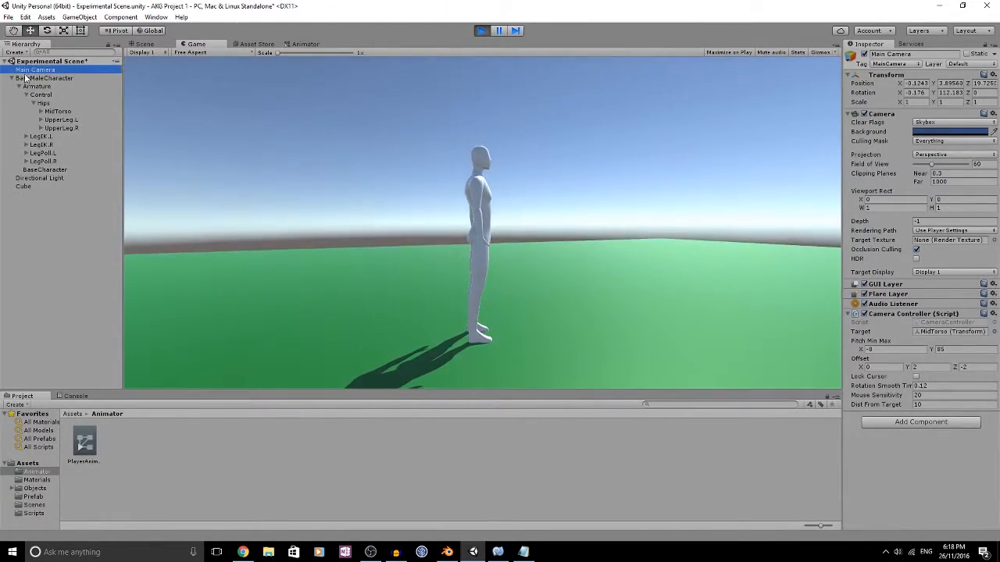
pyautogui.click(44, 78)
pyautogui.click(12, 78)
pyautogui.scroll(-1, 940, 407)
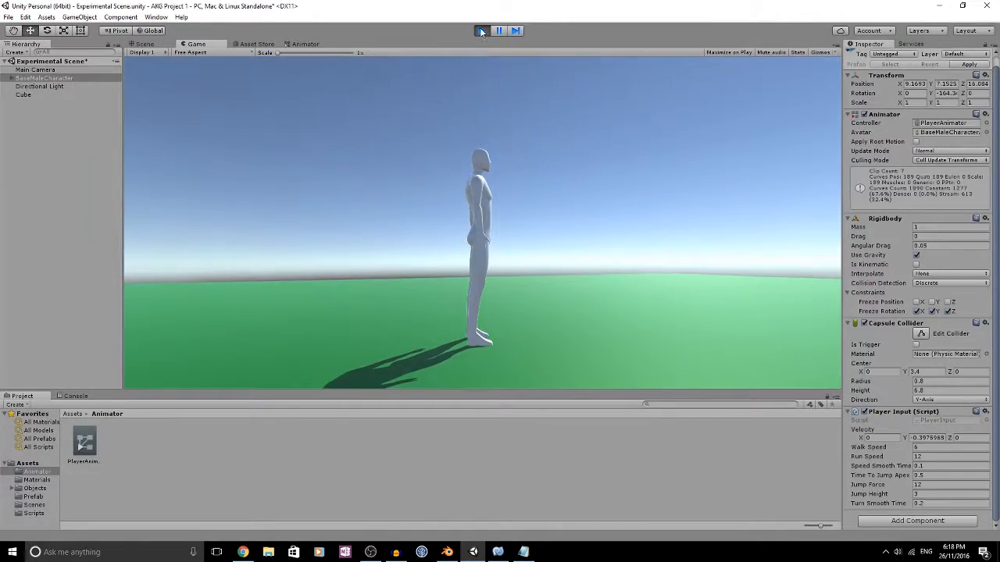
pyautogui.click(481, 30)
# Make the jumping and isFalling bools public in PlayerInput.cs and return to Unity
pyautogui.click(498, 552)
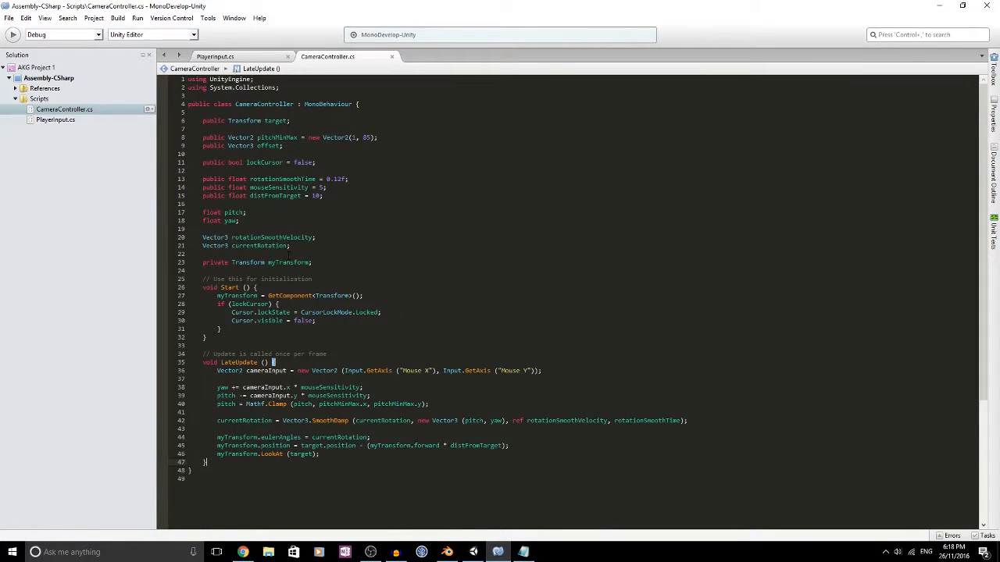
pyautogui.click(247, 56)
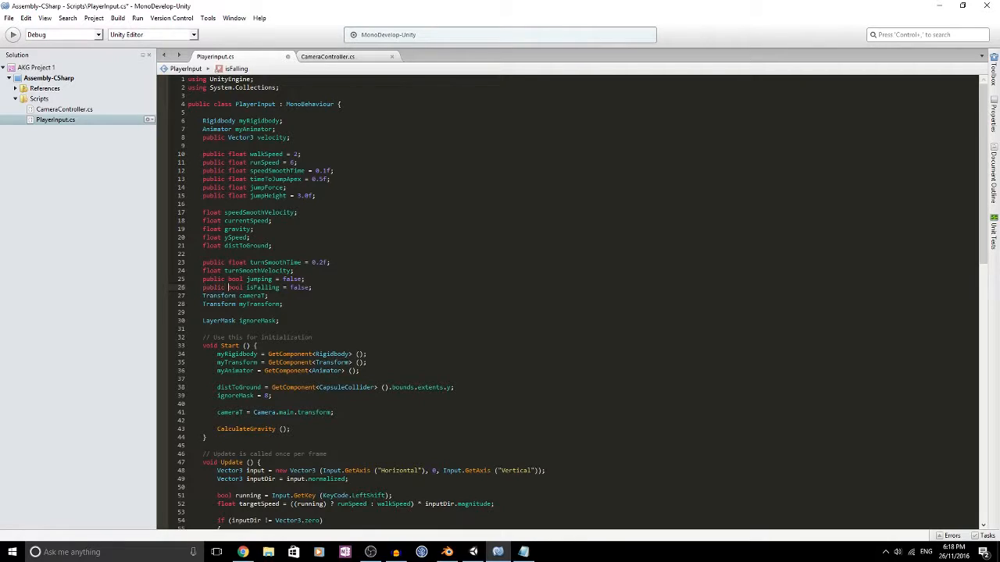
pyautogui.click(473, 552)
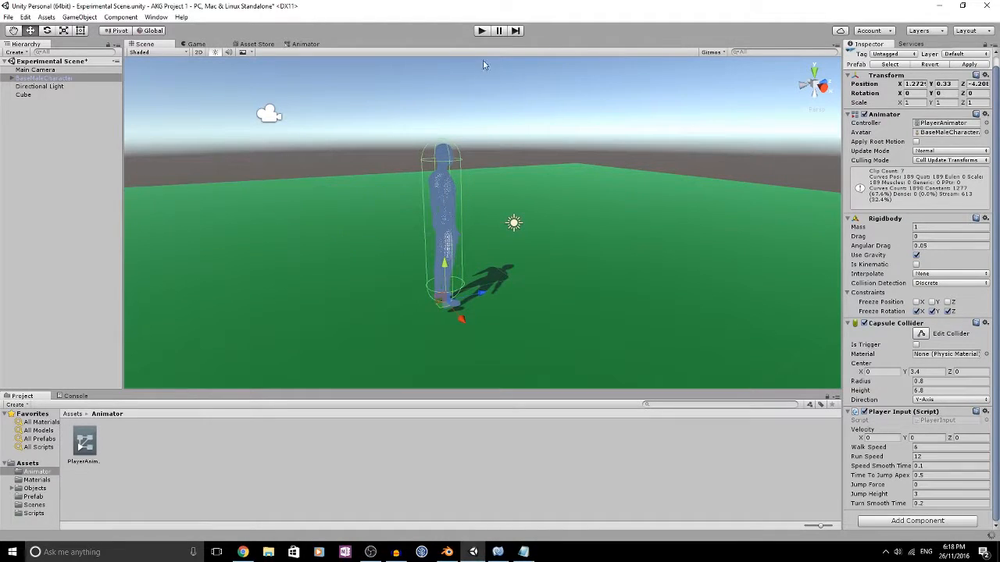
# Play the scene, walk the character in several directions and jump, checking the Jumping and Is Falling flags in Player Input
pyautogui.click(482, 31)
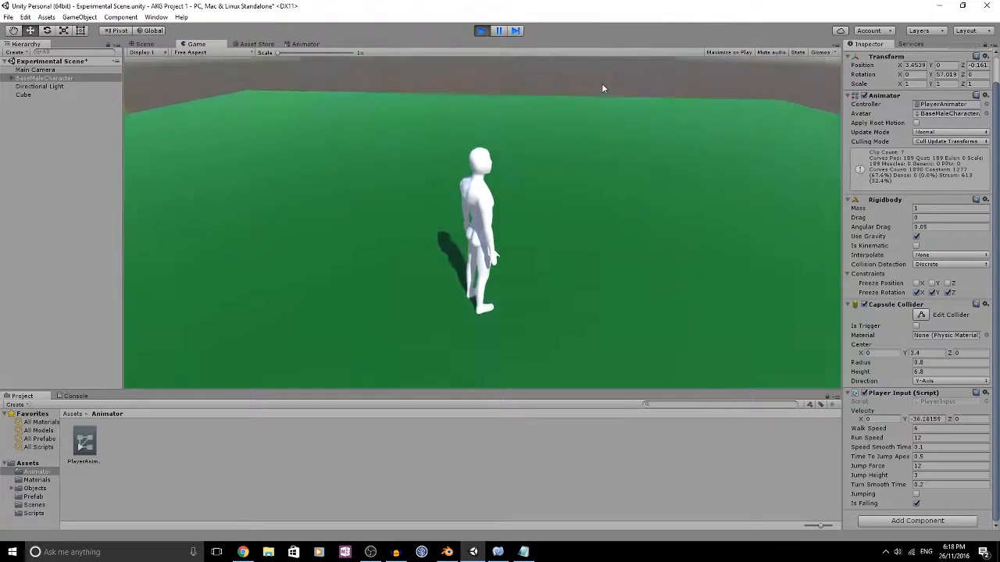
pyautogui.press('w')
pyautogui.press('s')
pyautogui.press('a')
pyautogui.press('space')
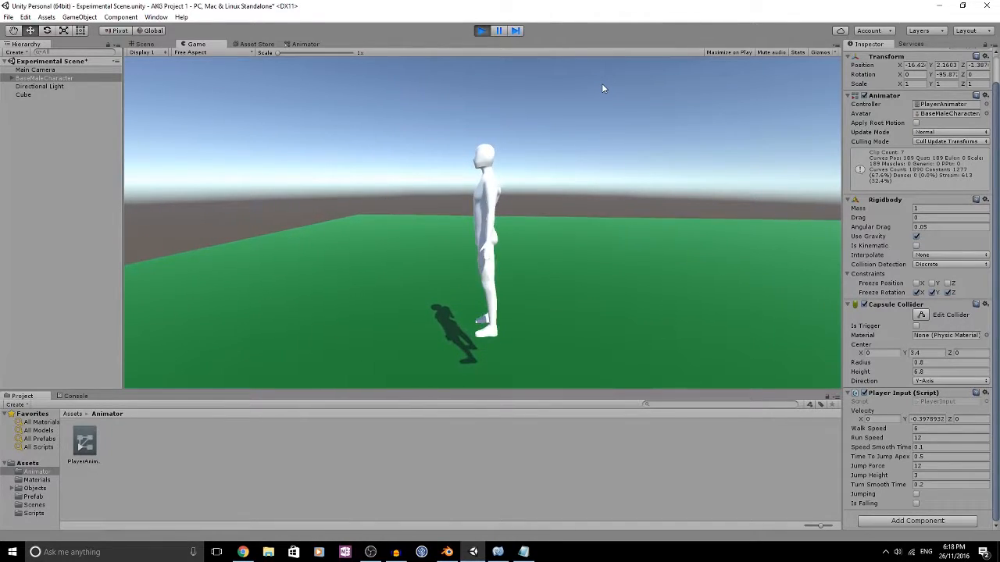
pyautogui.press('d')
pyautogui.press('s')
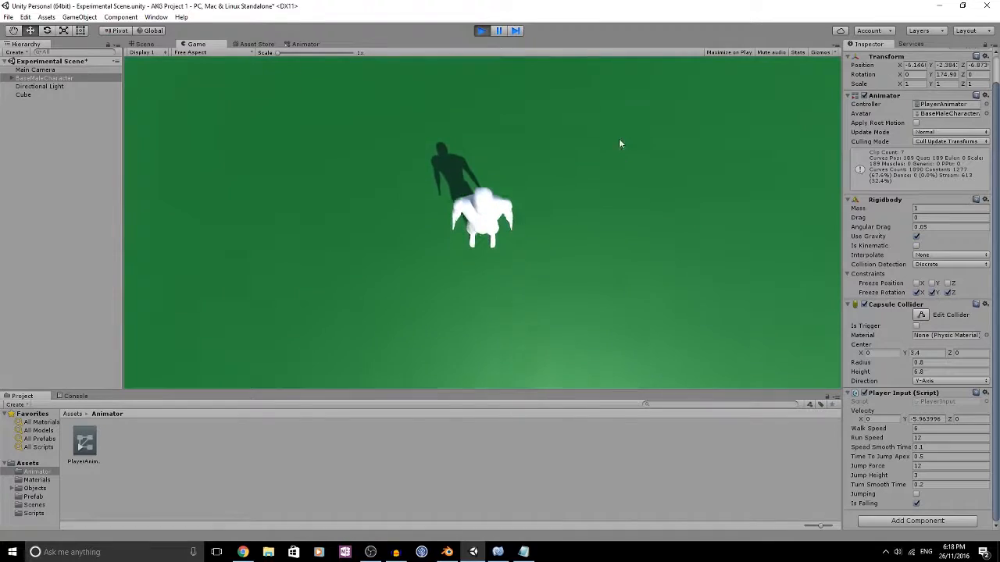
pyautogui.press('d')
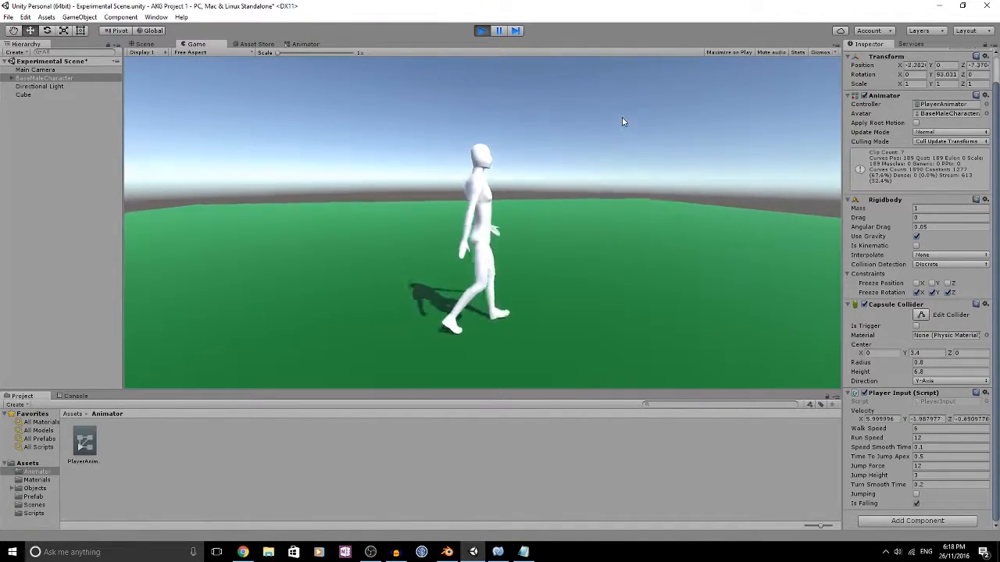
pyautogui.press('w')
pyautogui.press('a')
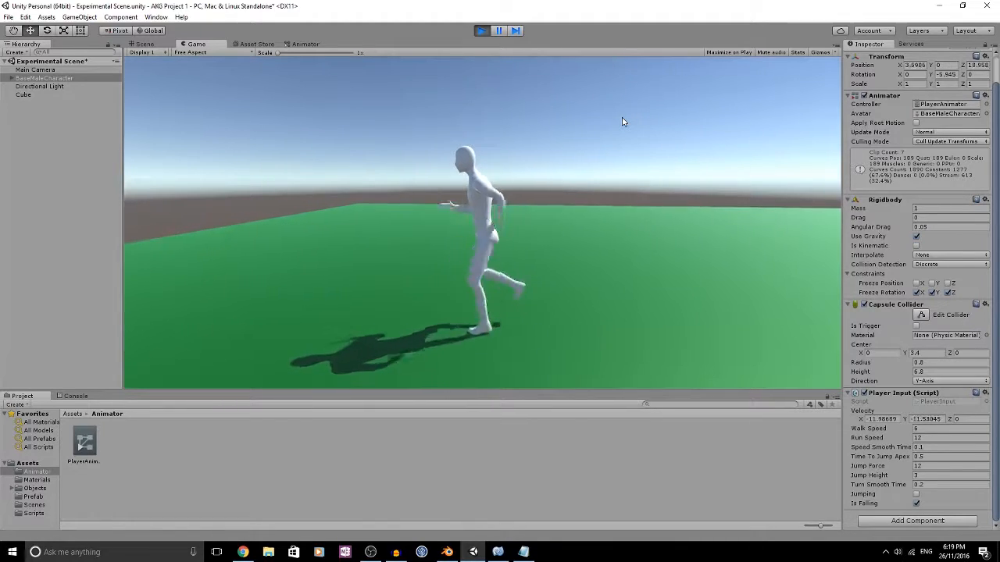
# Run the character in changing directions while checking its Velocity and Is Falling values, and stop the scene
pyautogui.press('shift')
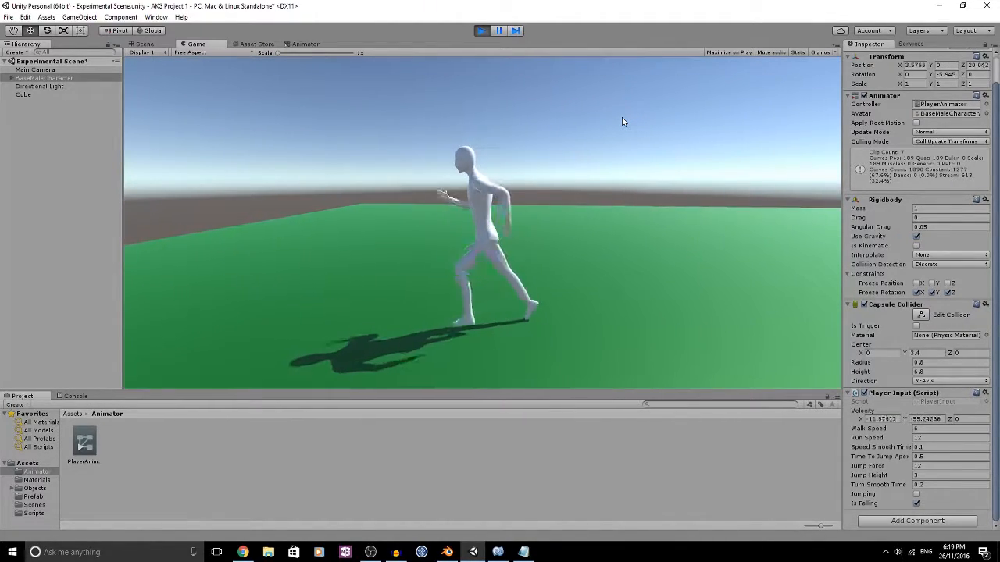
pyautogui.press('a')
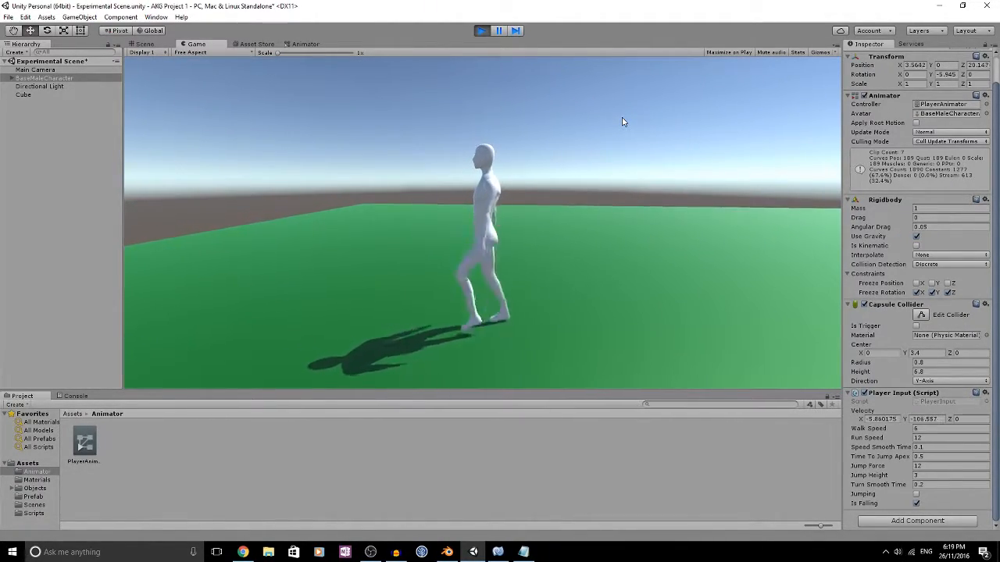
pyautogui.press('d')
pyautogui.press('a')
pyautogui.press('shift')
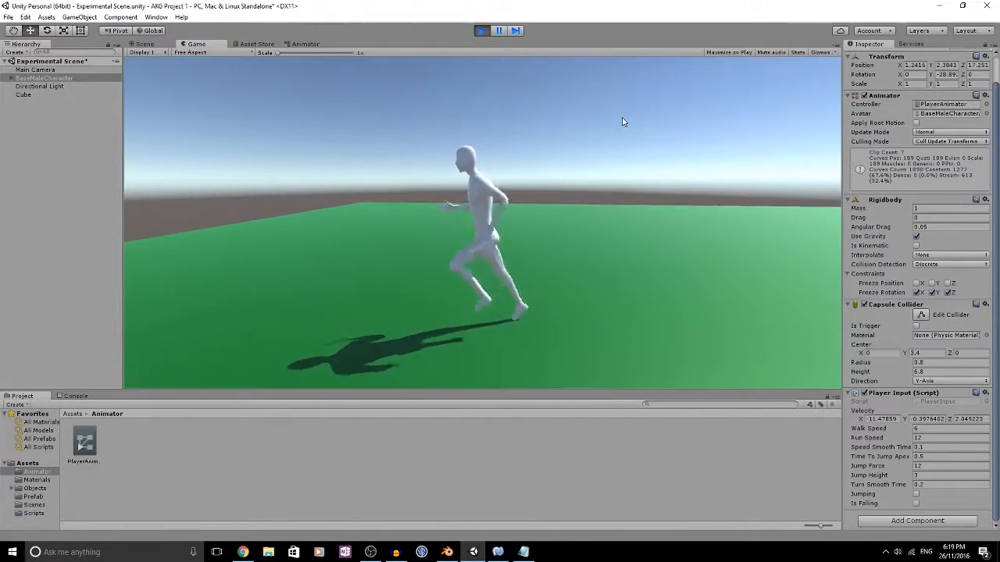
pyautogui.press('w')
pyautogui.press('d')
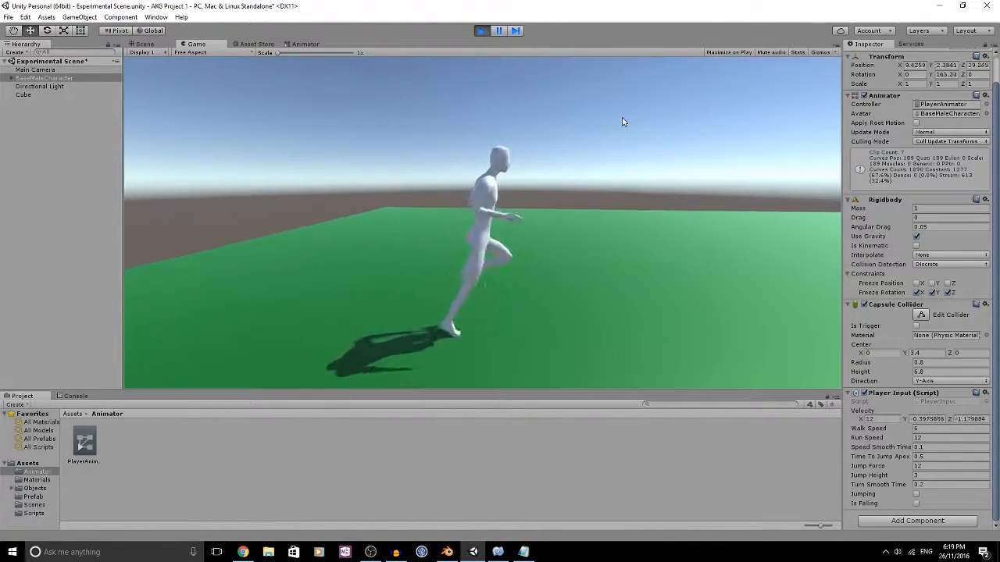
pyautogui.press('s')
pyautogui.press('d')
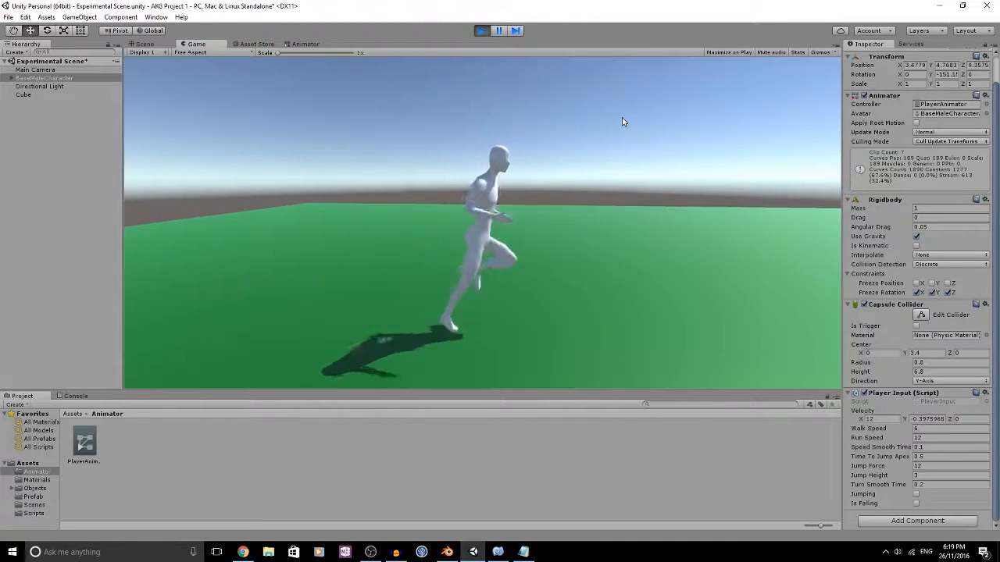
pyautogui.press('s')
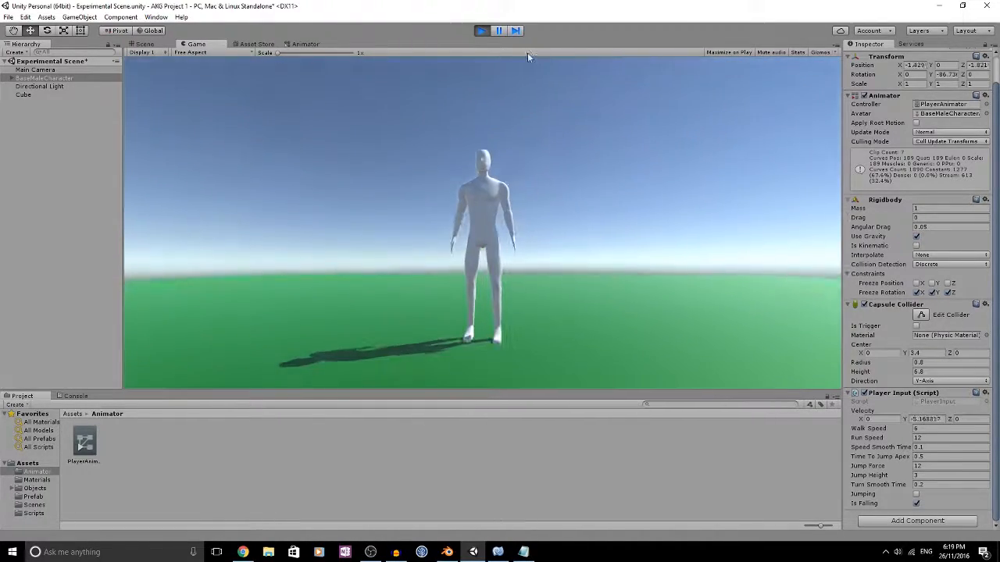
pyautogui.click(481, 30)
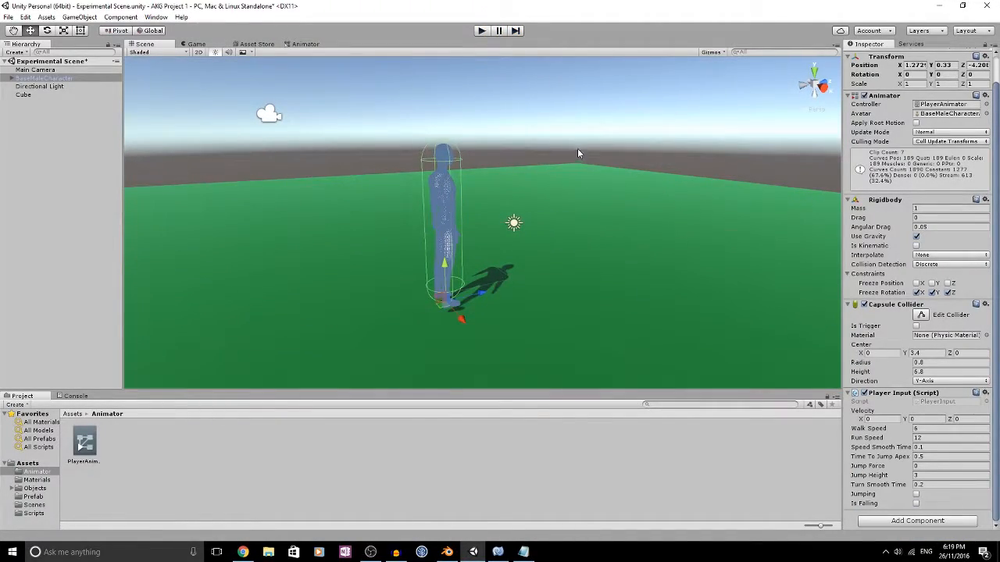
pyautogui.keyDown('alt'); pyautogui.moveTo(602, 136); pyautogui.dragTo(578, 147); pyautogui.keyUp('alt')
pyautogui.click(482, 159)
pyautogui.moveTo(560, 203); pyautogui.dragTo(524, 232, button='middle')
pyautogui.scroll(3, 525, 232)
pyautogui.keyDown('alt'); pyautogui.moveTo(581, 212); pyautogui.dragTo(611, 189); pyautogui.keyUp('alt')
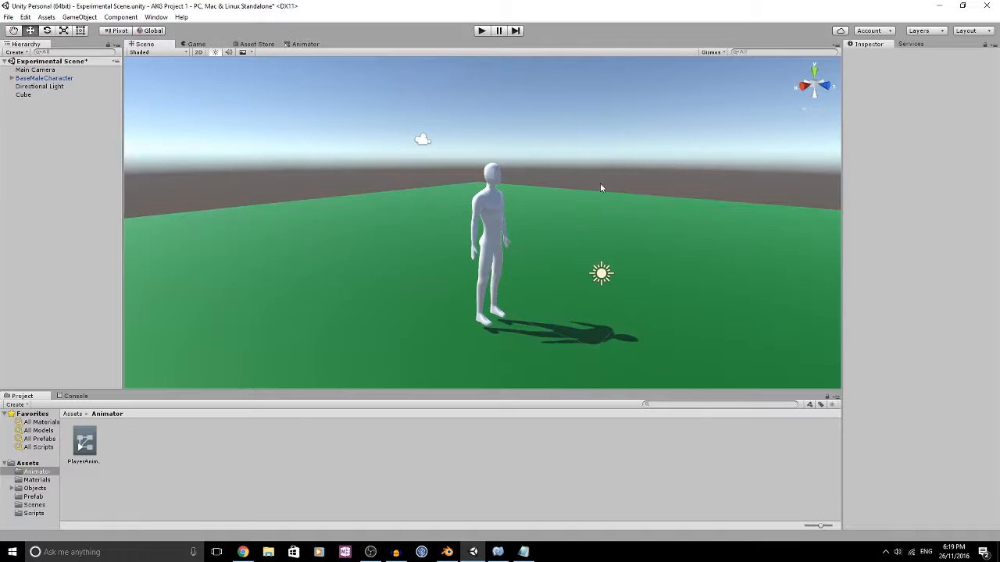
pyautogui.keyDown('alt'); pyautogui.moveTo(569, 167); pyautogui.dragTo(525, 201); pyautogui.keyUp('alt')
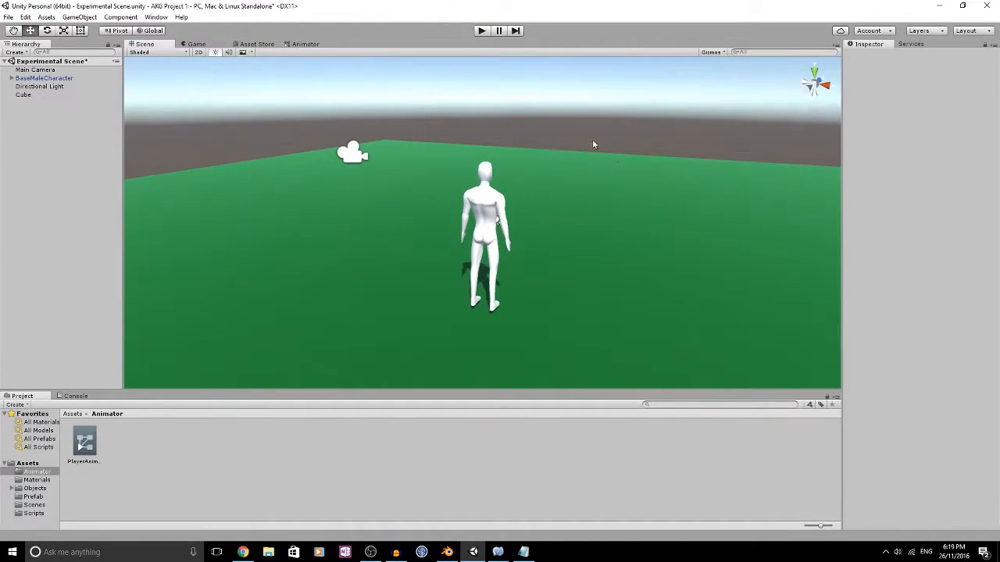
pyautogui.keyDown('alt'); pyautogui.moveTo(646, 167); pyautogui.dragTo(586, 173); pyautogui.keyUp('alt')
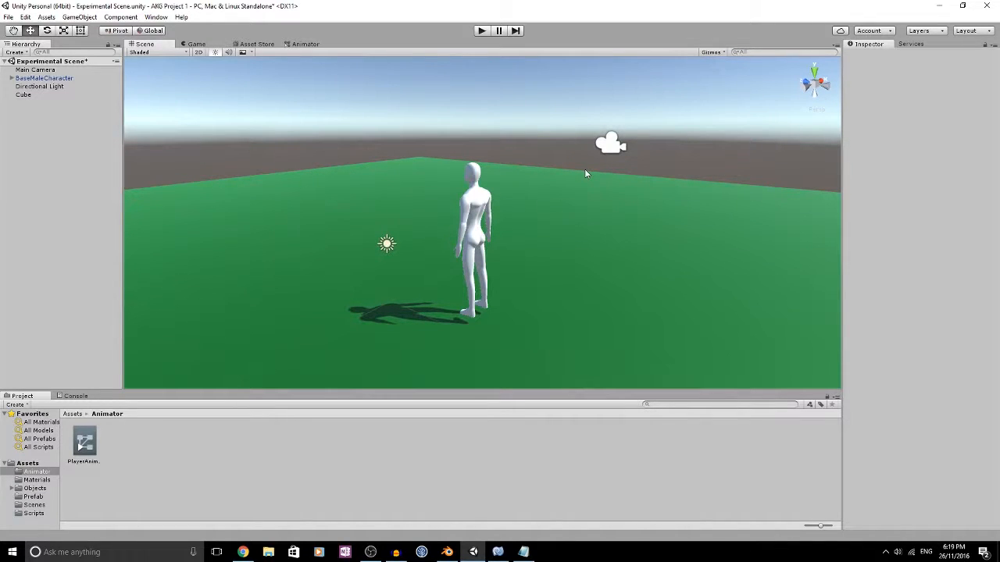
pyautogui.keyDown('alt'); pyautogui.moveTo(414, 182); pyautogui.dragTo(465, 191); pyautogui.keyUp('alt')
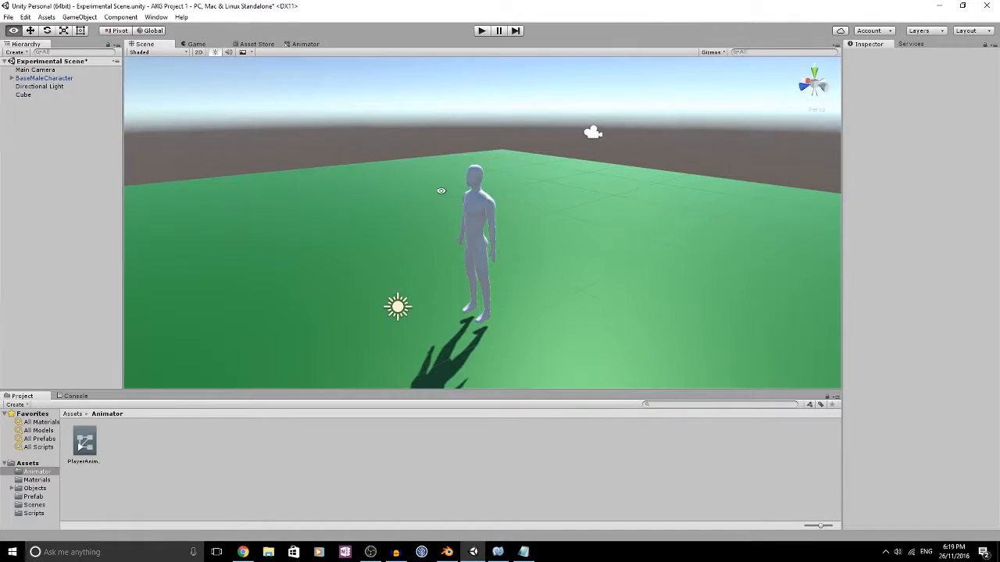
# Examine the Movement blend tree in PlayerAnimator, including its Walk and Run motions, their thresholds and the Compute Thresholds options
pyautogui.click(300, 45)
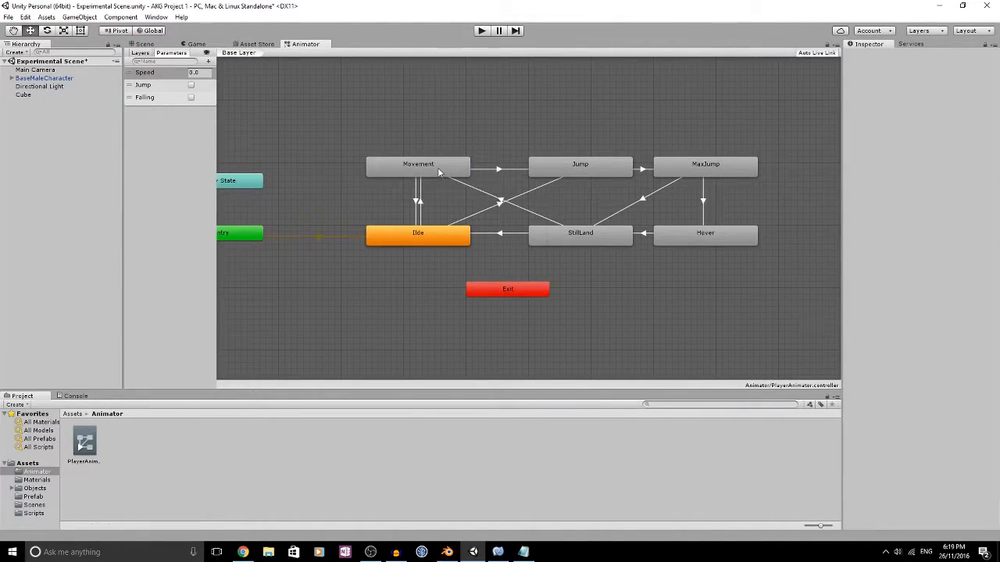
pyautogui.doubleClick(439, 172)
pyautogui.click(616, 243)
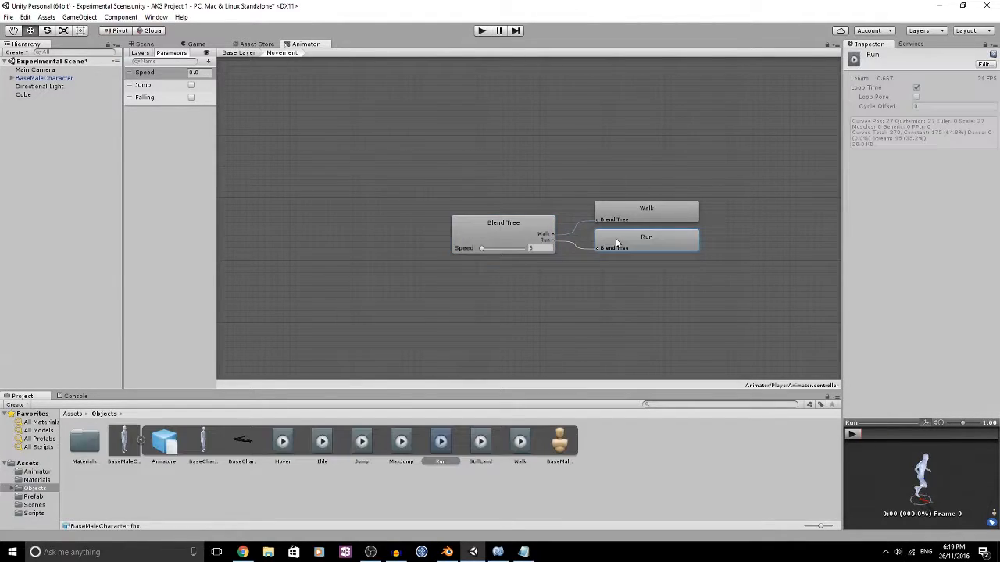
pyautogui.click(522, 226)
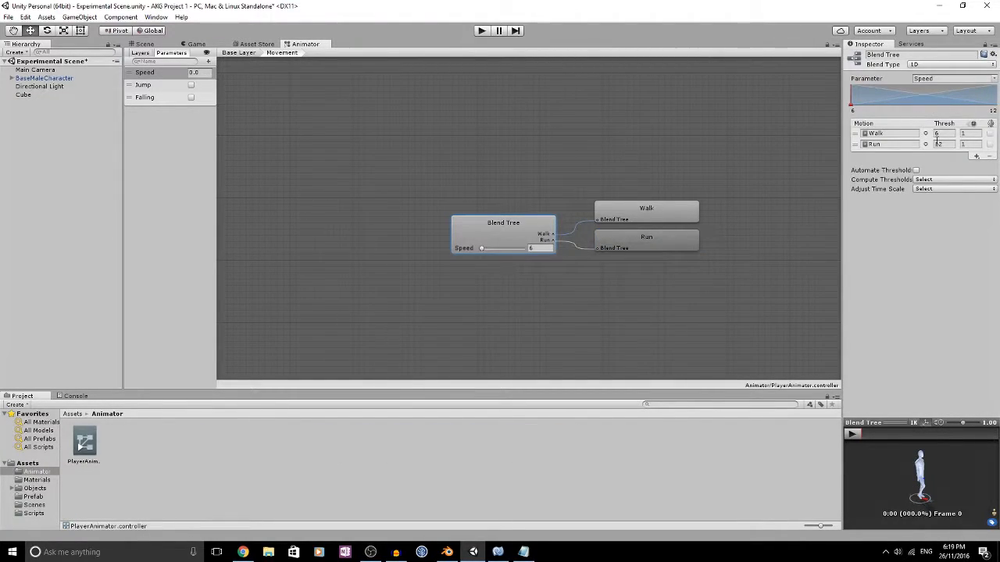
pyautogui.click(685, 238)
pyautogui.click(549, 222)
pyautogui.click(919, 170)
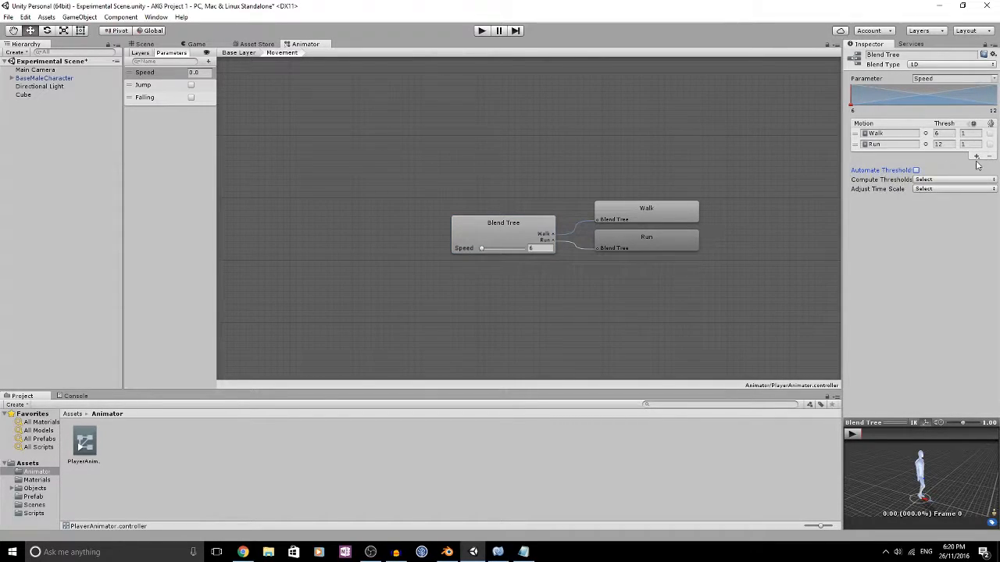
pyautogui.click(961, 180)
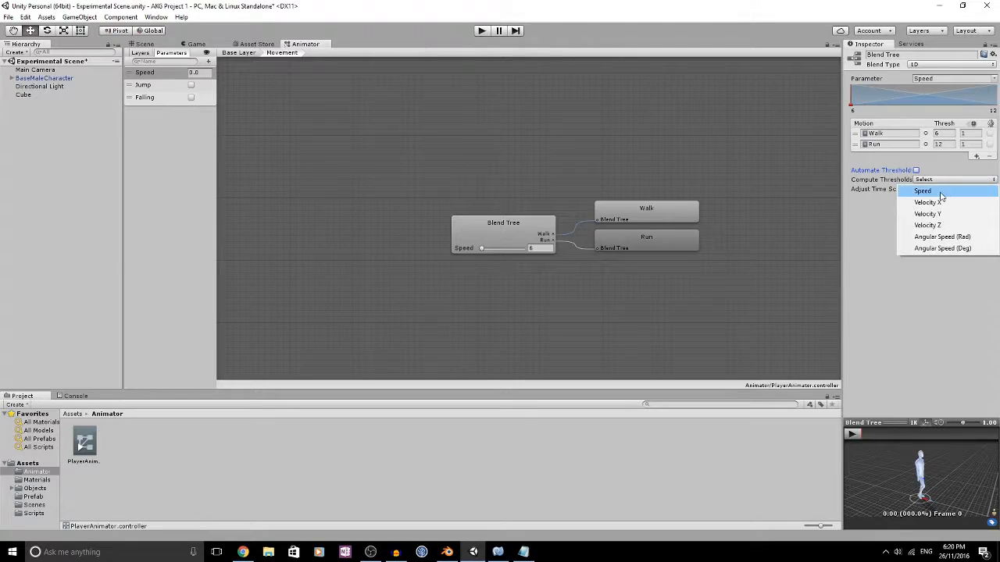
pyautogui.click(876, 221)
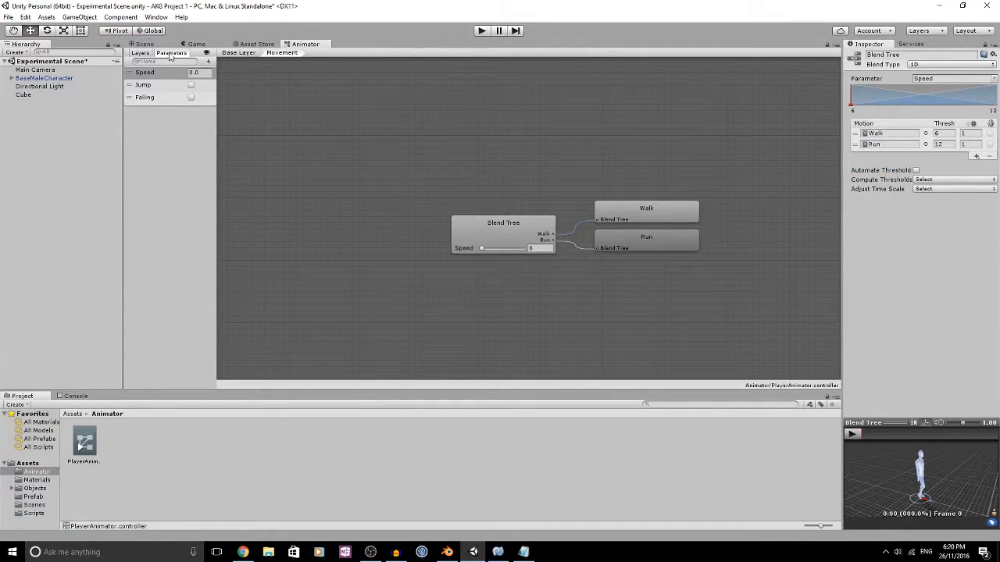
# Return to the scene, play it and run the character in all directions to test the blended movement animation
pyautogui.click(144, 44)
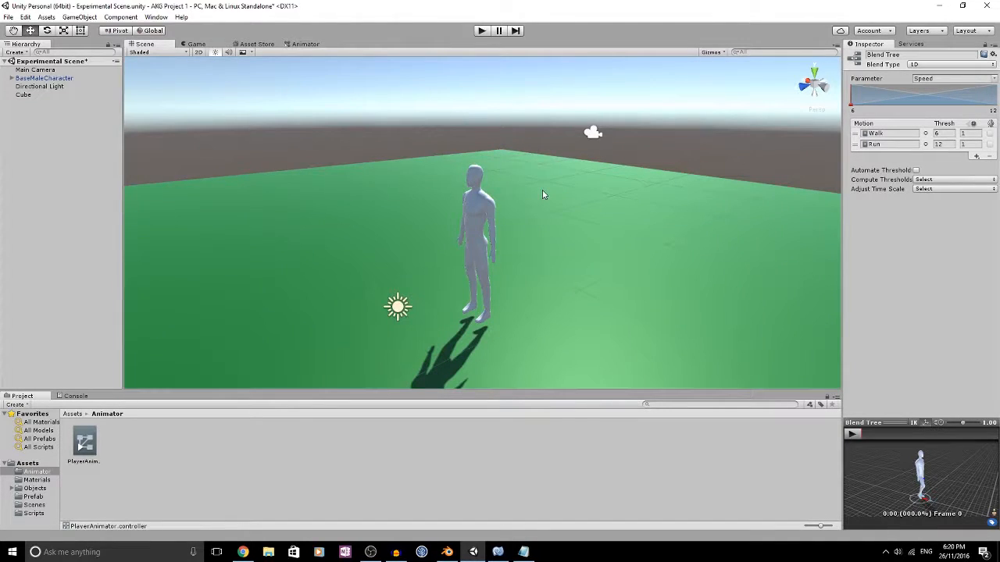
pyautogui.keyDown('alt'); pyautogui.moveTo(484, 198); pyautogui.dragTo(613, 195); pyautogui.keyUp('alt')
pyautogui.moveTo(614, 195); pyautogui.dragTo(590, 199, button='middle')
pyautogui.keyDown('alt'); pyautogui.moveTo(591, 199); pyautogui.dragTo(614, 202); pyautogui.keyUp('alt')
pyautogui.click(483, 32)
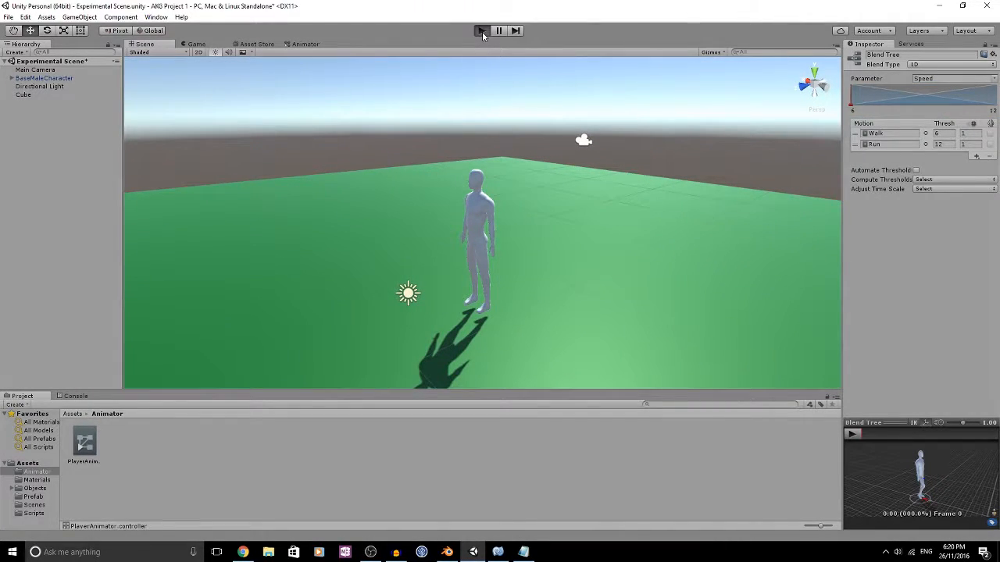
pyautogui.press('s')
pyautogui.press('shift')
pyautogui.press('a')
pyautogui.press('w')
pyautogui.press('d')
pyautogui.press('s')
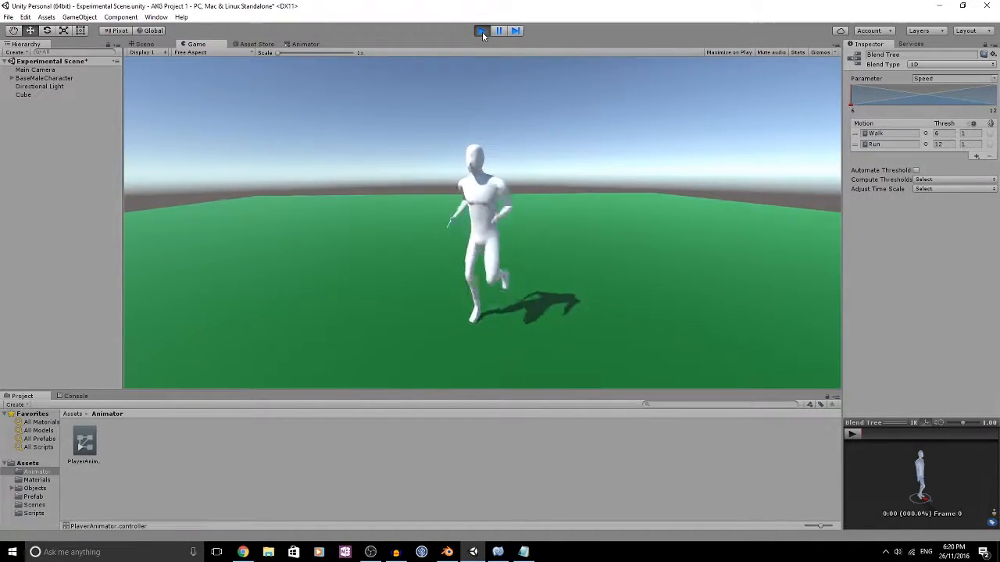
pyautogui.press('a')
pyautogui.press('s')
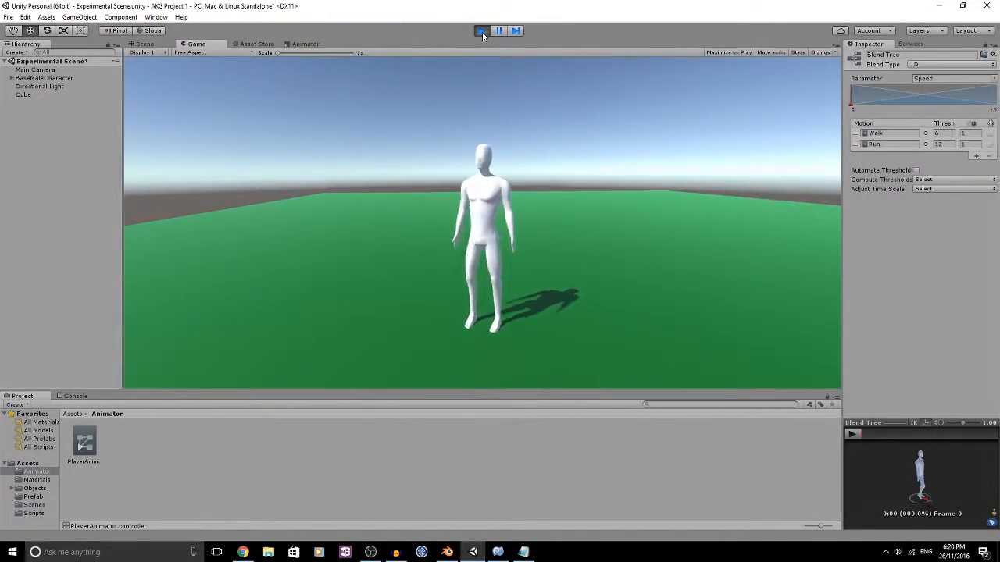